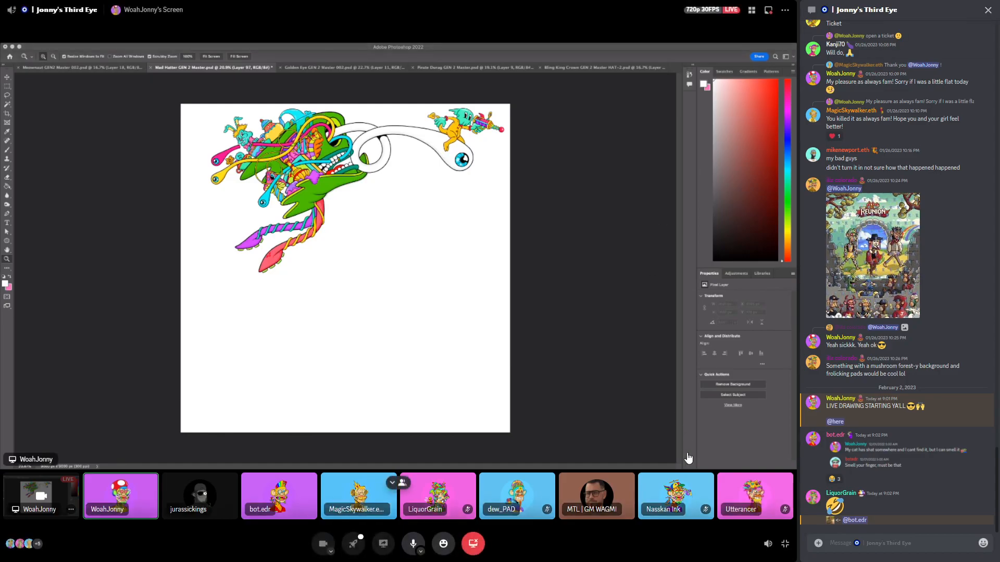
# - Hide the call's participant strip and return the shared stream to full screen
pyautogui.click(392, 483)
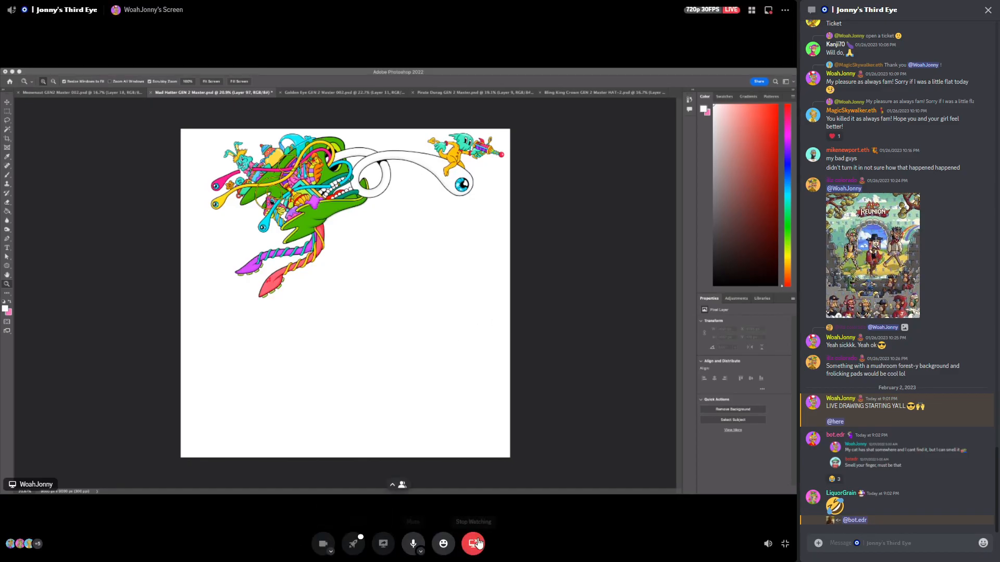
pyautogui.click(785, 544)
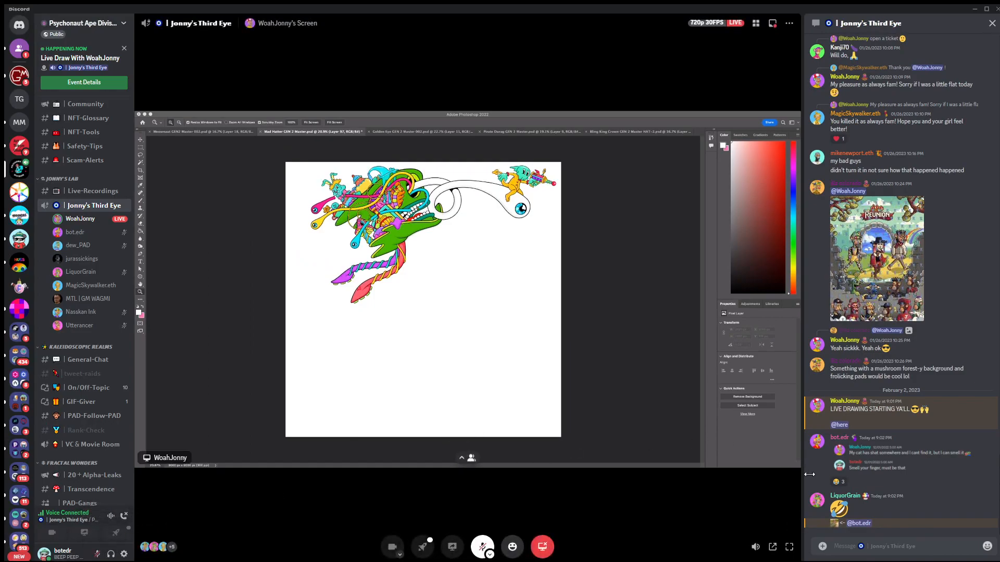
pyautogui.click(788, 545)
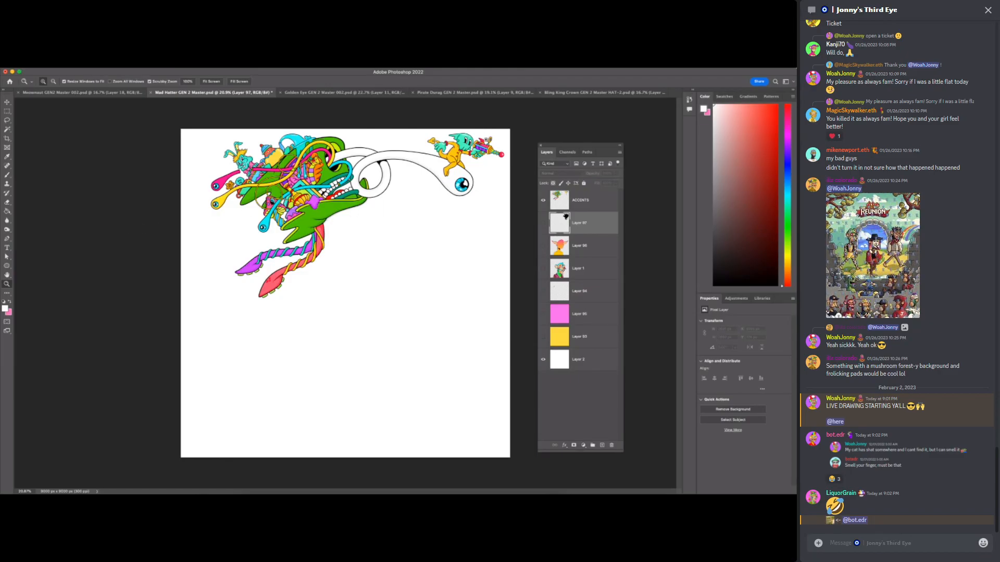
# - Make the black silhouette on Layer 97 visible and move that layer above the ACCENTS layer
pyautogui.moveTo(487, 147); pyautogui.dragTo(542, 147)
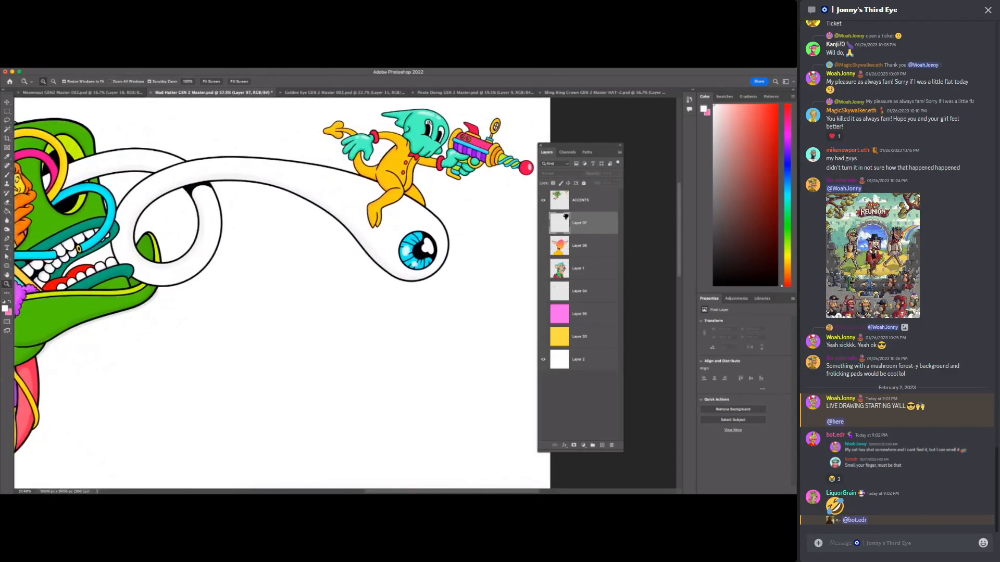
pyautogui.moveTo(498, 230); pyautogui.dragTo(462, 231)
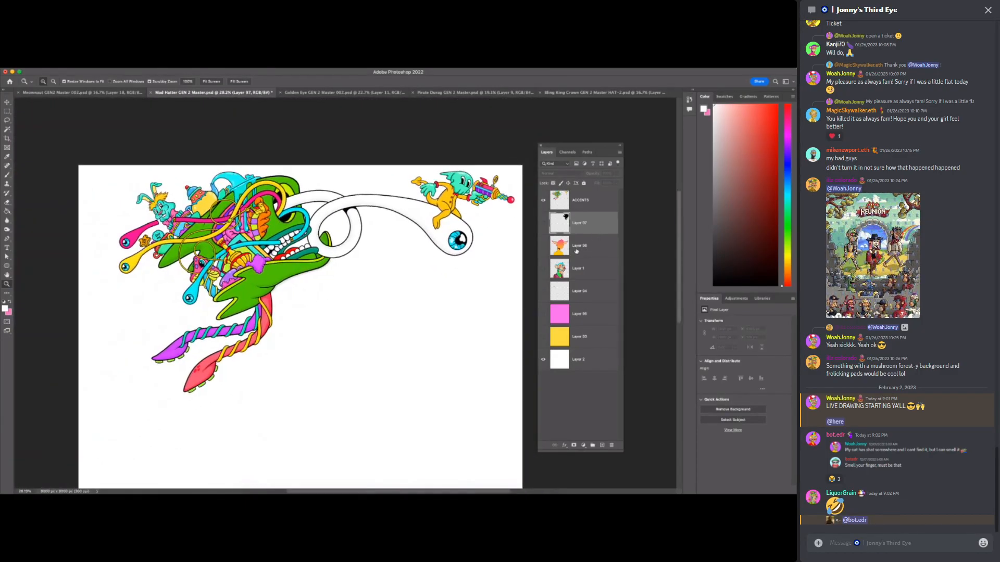
pyautogui.click(543, 223)
pyautogui.moveTo(578, 226); pyautogui.dragTo(574, 194)
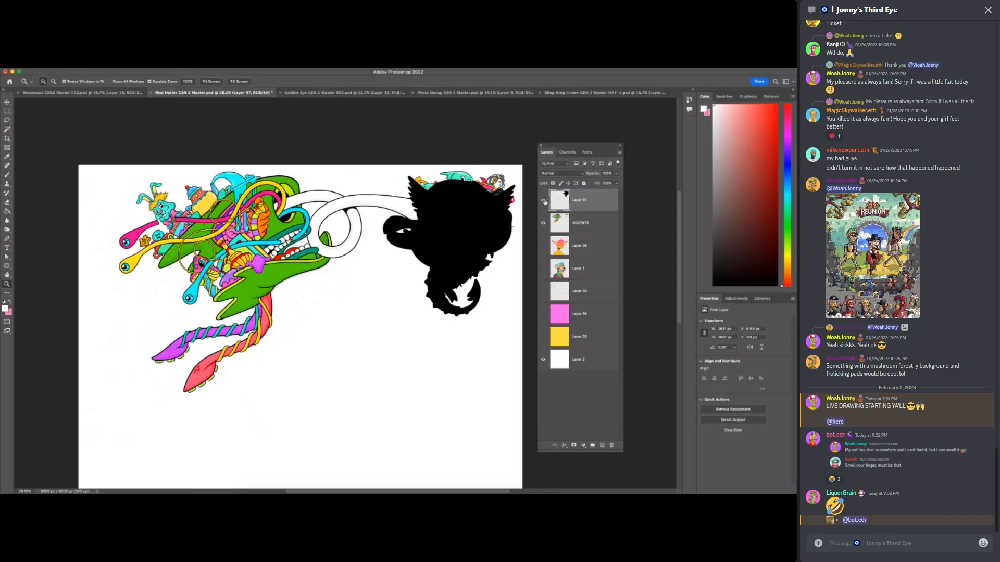
pyautogui.moveTo(492, 215); pyautogui.dragTo(448, 244)
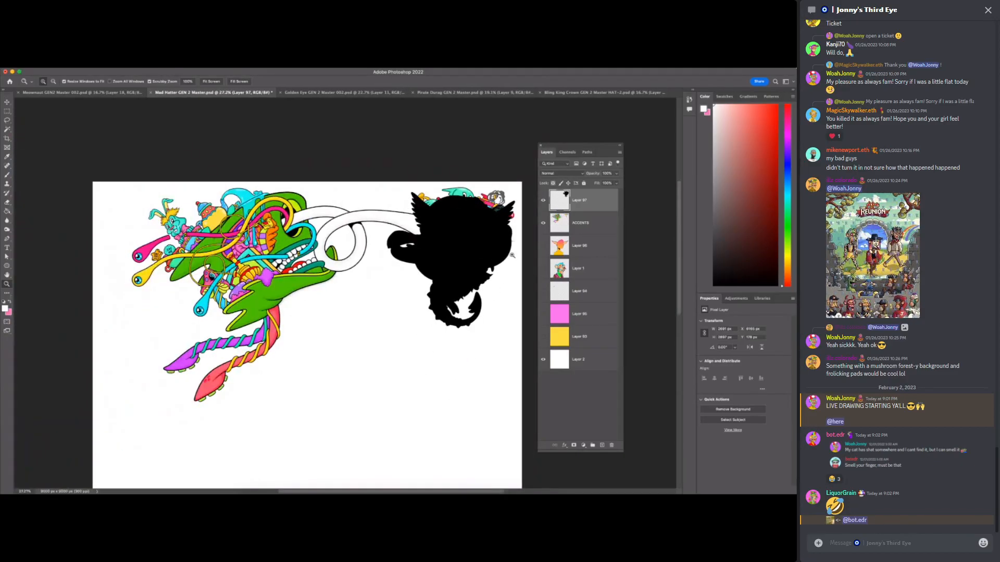
pyautogui.moveTo(495, 275); pyautogui.dragTo(482, 277)
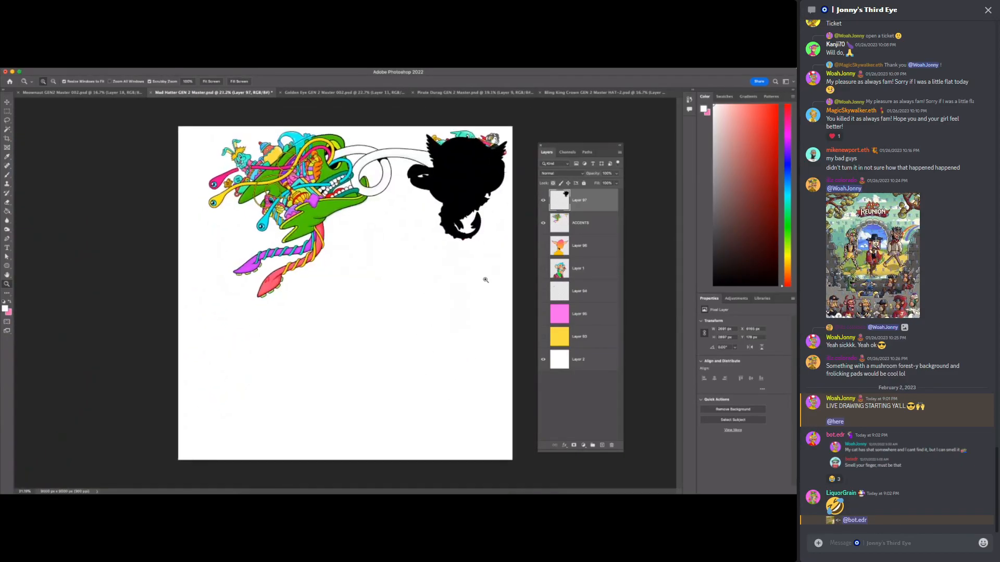
pyautogui.moveTo(488, 128); pyautogui.dragTo(485, 135)
# - Select the ACCENTS layer and compare its artwork with the Layer 97 silhouette by toggling the visibility of both layers
pyautogui.click(595, 217)
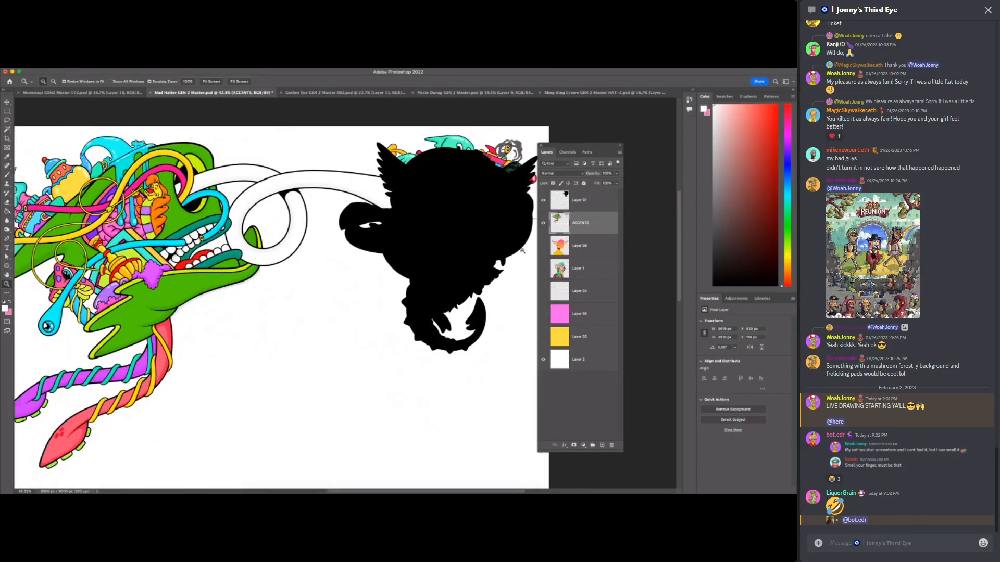
pyautogui.press('l')
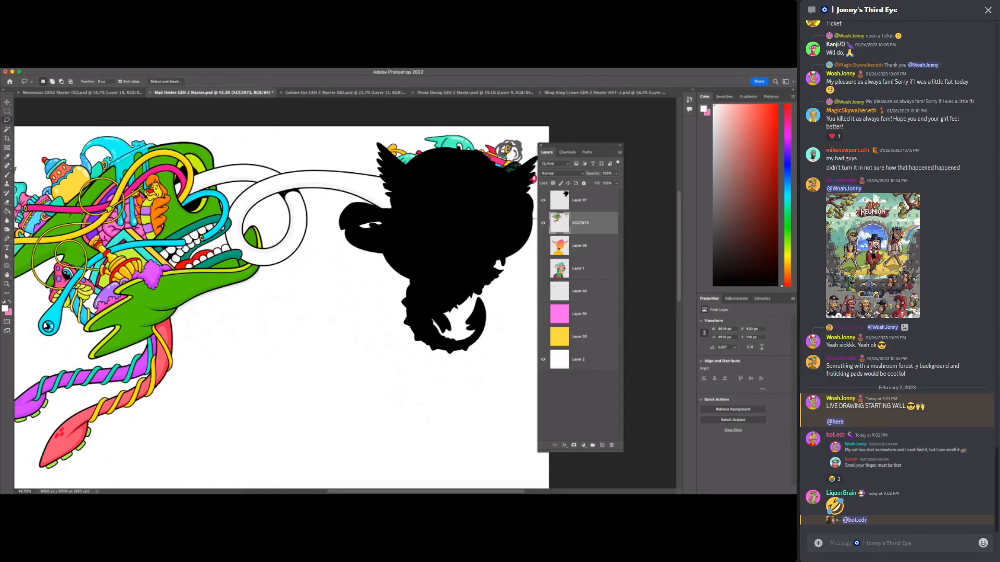
pyautogui.click(543, 200)
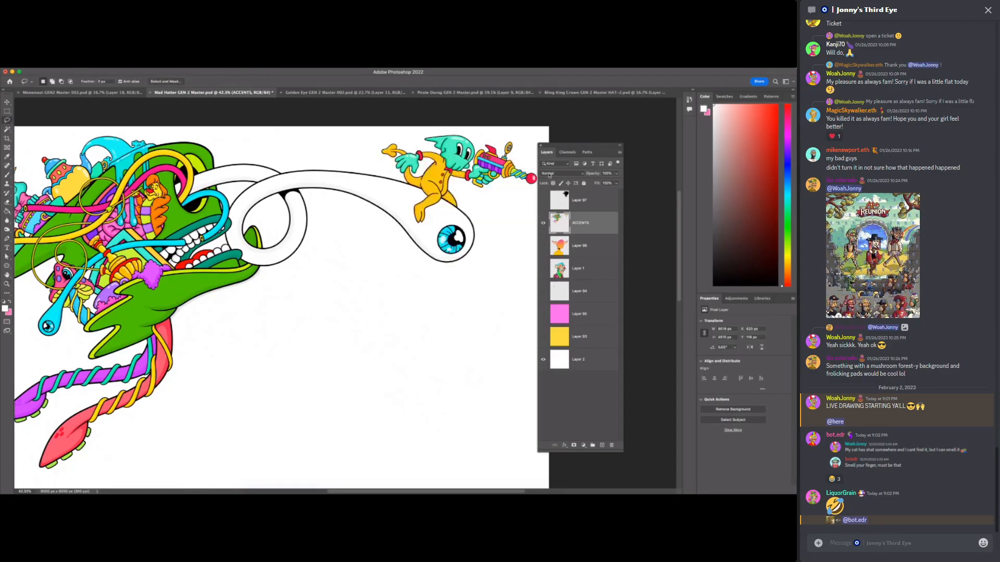
pyautogui.moveTo(555, 148); pyautogui.dragTo(582, 148)
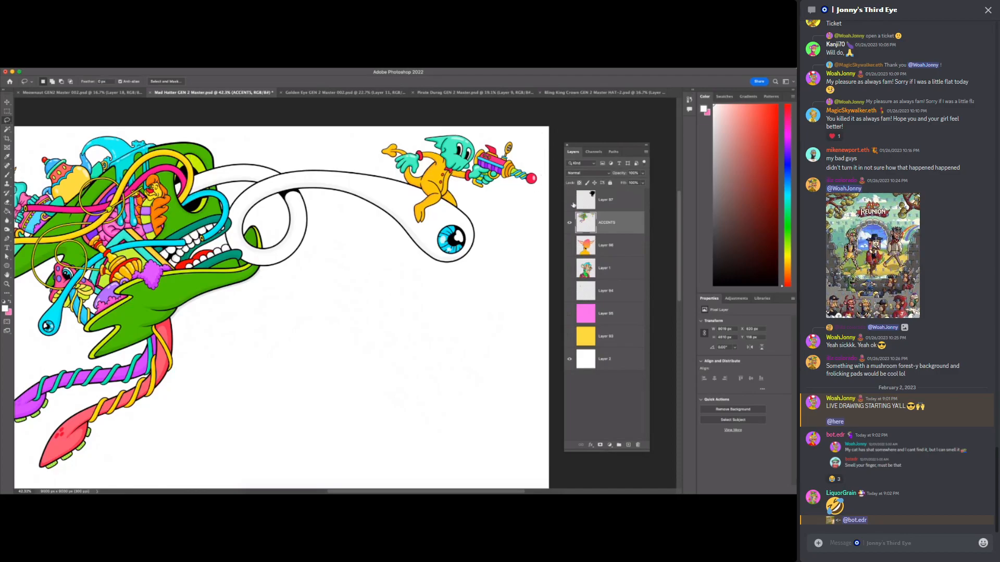
pyautogui.click(569, 200)
pyautogui.press('z')
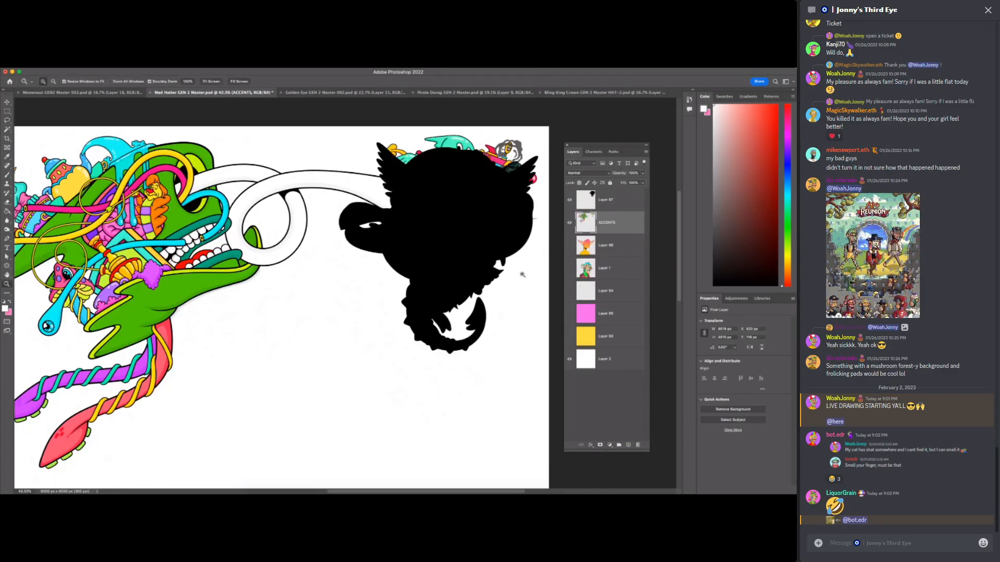
pyautogui.click(509, 278)
pyautogui.moveTo(509, 278); pyautogui.dragTo(443, 278)
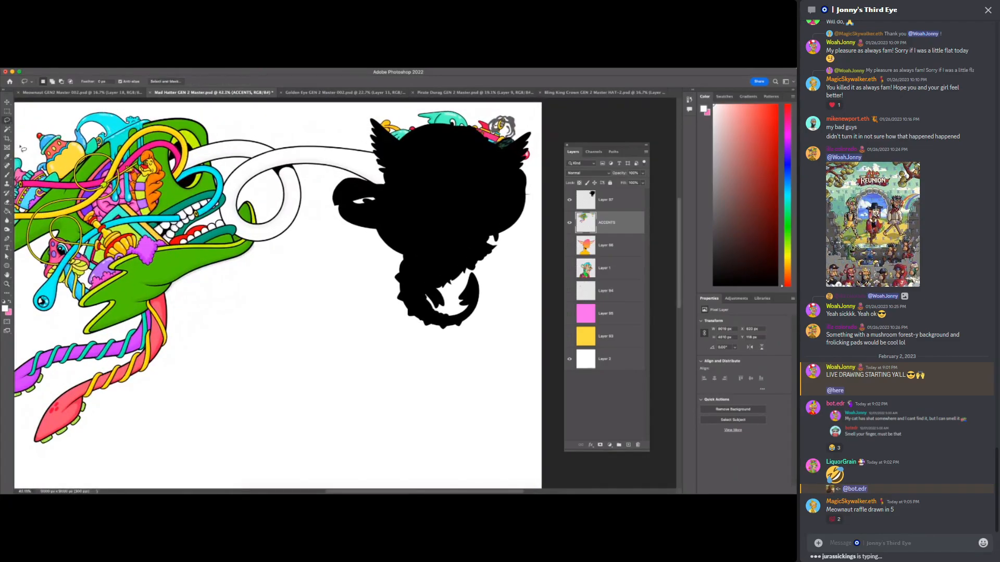
pyautogui.click(570, 223)
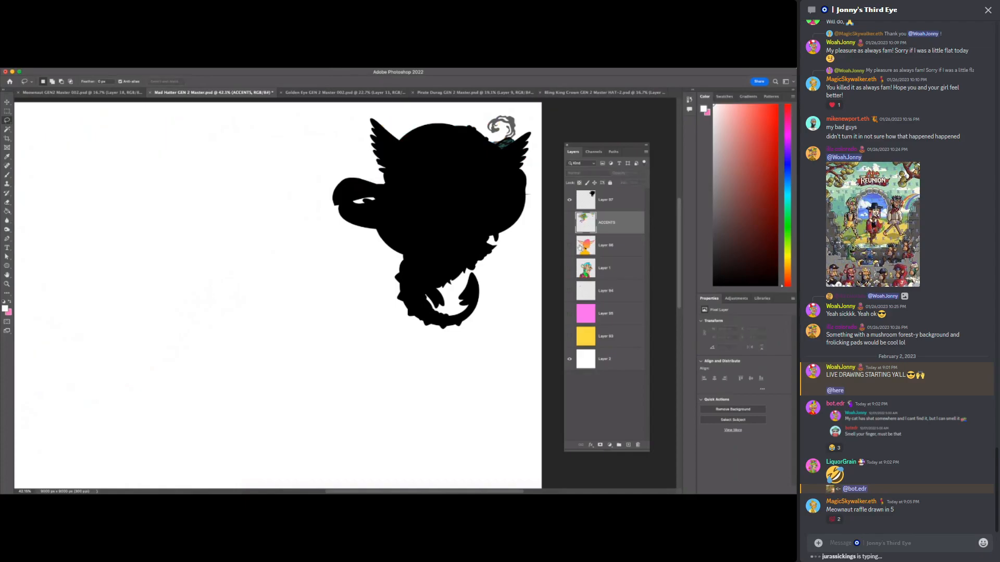
pyautogui.click(570, 223)
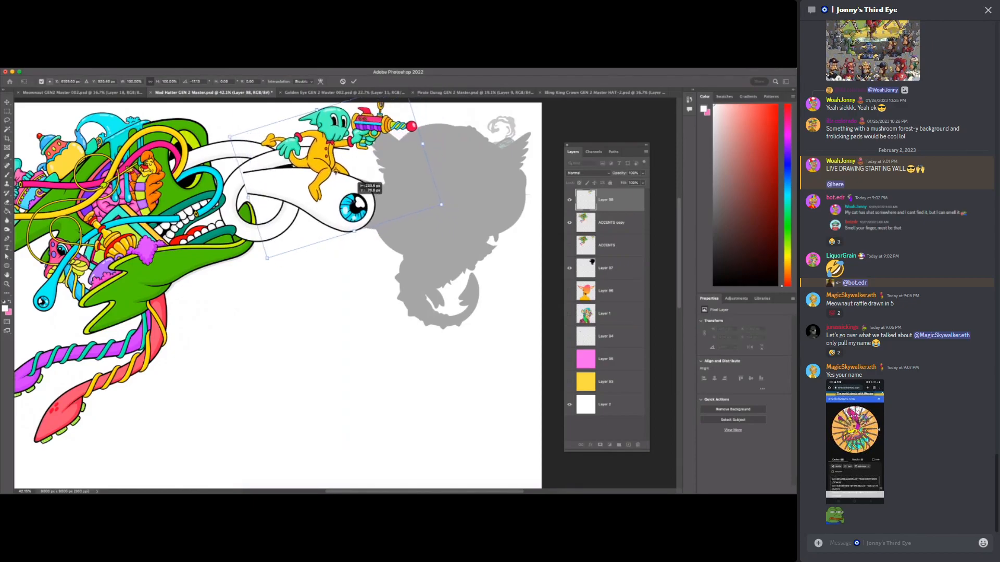
# - Try to rotate the separated eyestalk on Layer 98 and move it closer to the green head
pyautogui.moveTo(433, 121); pyautogui.dragTo(433, 123)
pyautogui.moveTo(368, 185); pyautogui.dragTo(364, 193)
pyautogui.moveTo(436, 127); pyautogui.dragTo(438, 164)
pyautogui.moveTo(385, 191); pyautogui.dragTo(410, 193)
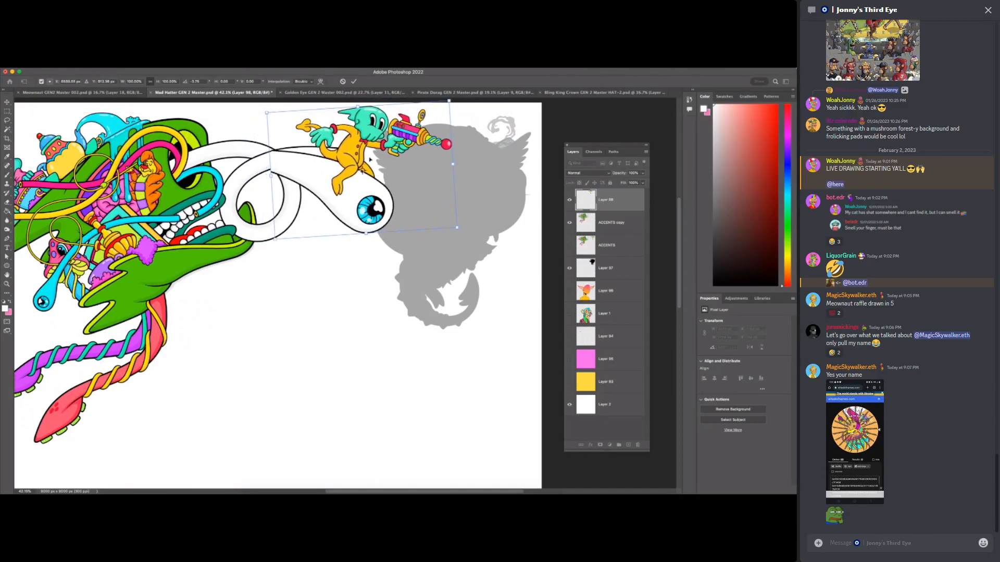
pyautogui.click(354, 81)
pyautogui.press('super+z')
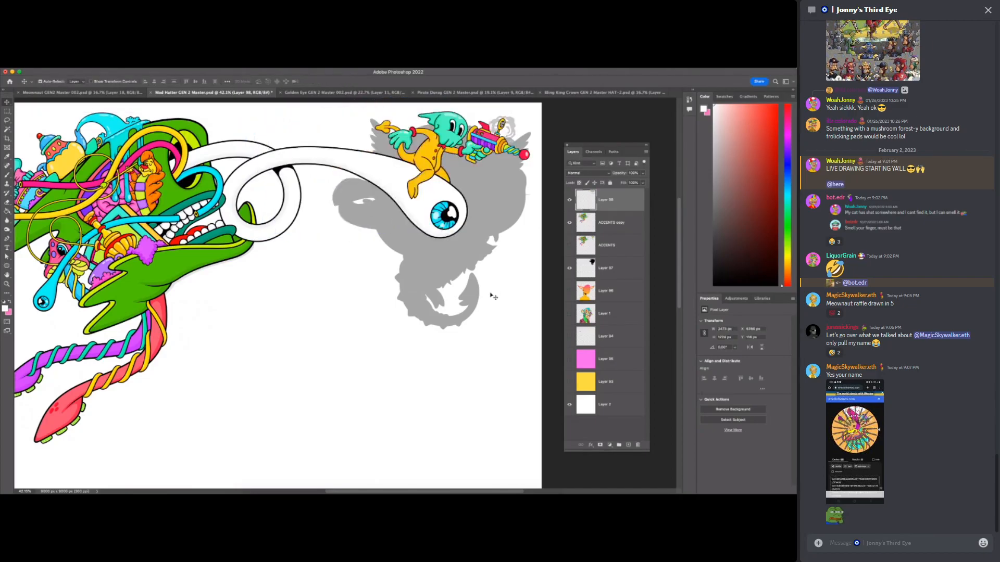
# - Delete the separated eyestalk on Layer 98, and show the original ACCENTS layer in place of ACCENTS copy
pyautogui.press('l')
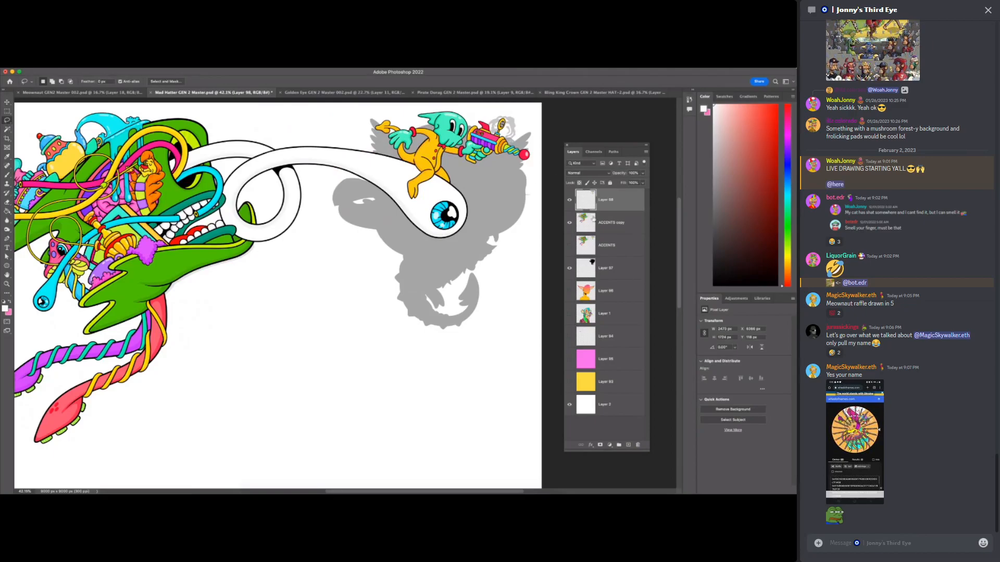
pyautogui.click(587, 219)
pyautogui.click(569, 200)
pyautogui.click(570, 200)
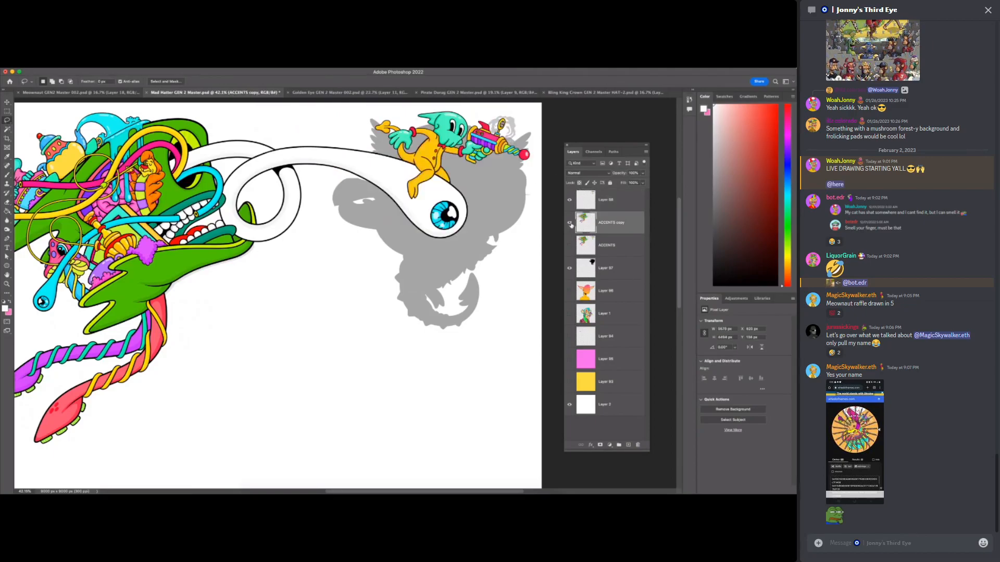
pyautogui.click(617, 199)
pyautogui.press('Delete')
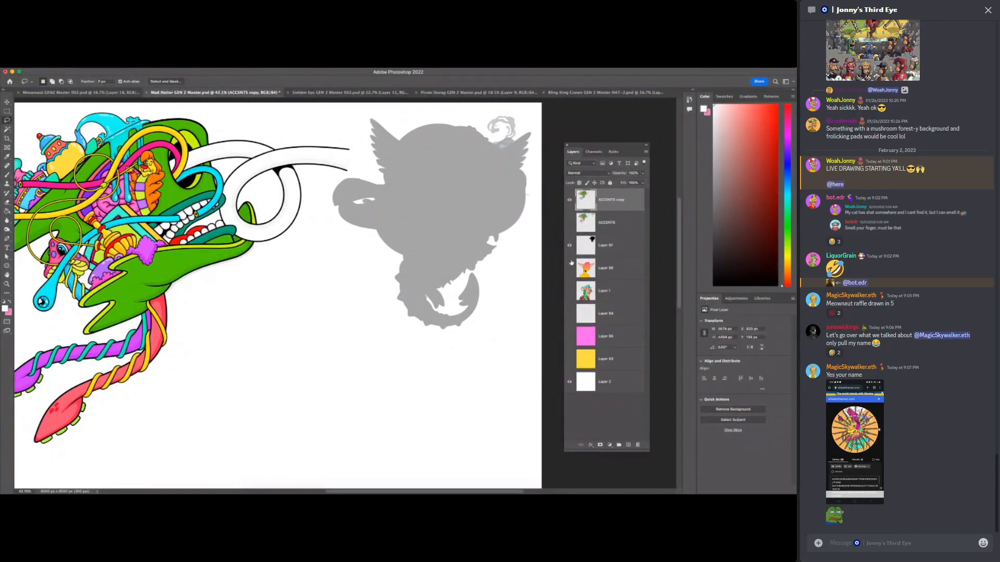
pyautogui.click(570, 221)
pyautogui.click(570, 200)
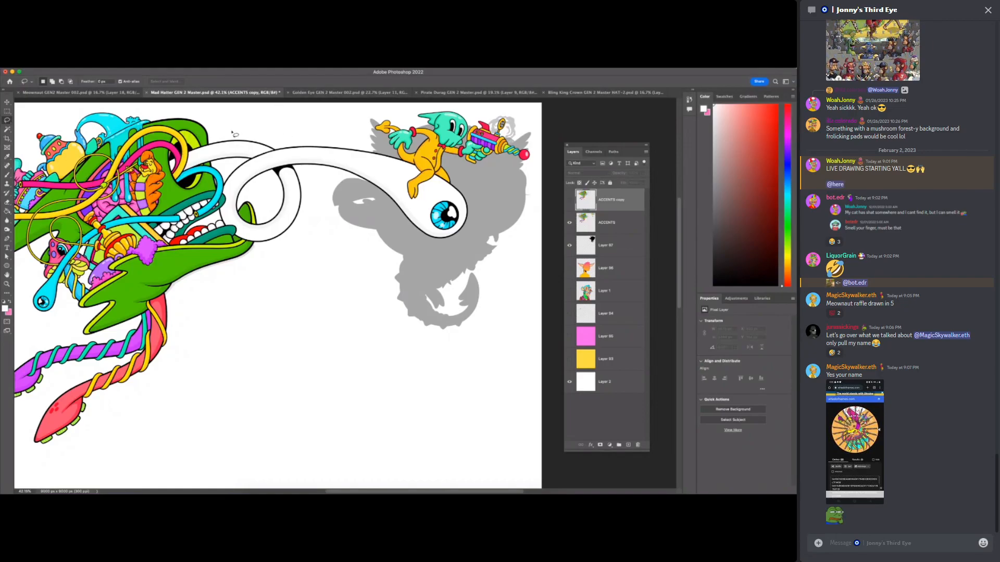
# - Try to lasso the white eyestalk and its rider on the ACCENTS layer and cut and paste them onto a new layer
pyautogui.moveTo(229, 134)
pyautogui.mouseDown()
pyautogui.moveTo(220, 212)
pyautogui.moveTo(273, 252)
pyautogui.moveTo(313, 223)
pyautogui.moveTo(364, 246)
pyautogui.moveTo(387, 273)
pyautogui.moveTo(456, 272)
pyautogui.moveTo(544, 178)
pyautogui.moveTo(491, 106)
pyautogui.moveTo(333, 97)
pyautogui.moveTo(292, 100)
pyautogui.mouseUp()
pyautogui.click(613, 225)
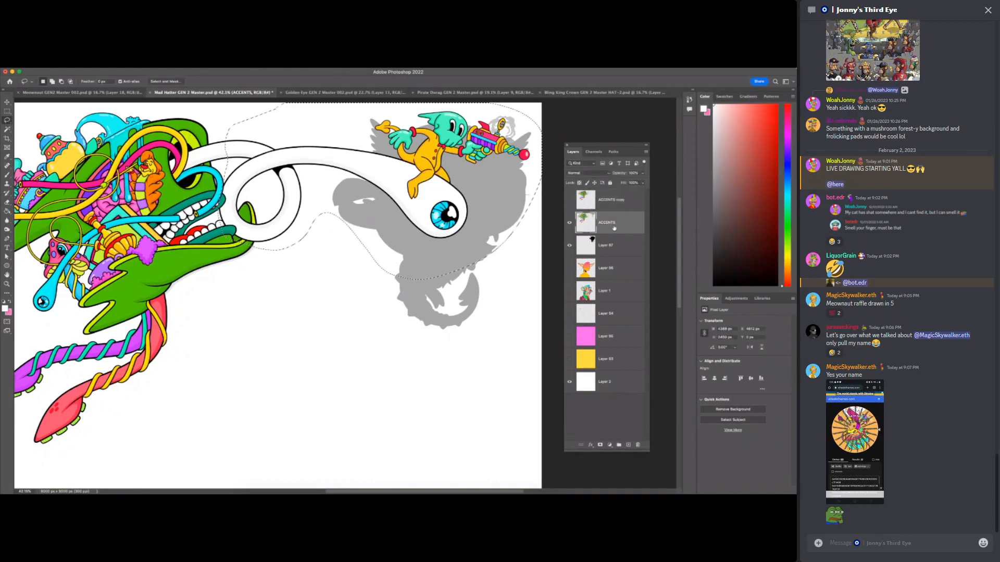
pyautogui.press('Delete')
pyautogui.hotkey('ctrl', 'd')
pyautogui.hotkey('ctrl', 'v')
# - Try to move and rotate the pasted eyestalk, and undo the cut and paste from the ACCENTS layer
pyautogui.hotkey('ctrl', 't')
pyautogui.moveTo(347, 331); pyautogui.dragTo(427, 220)
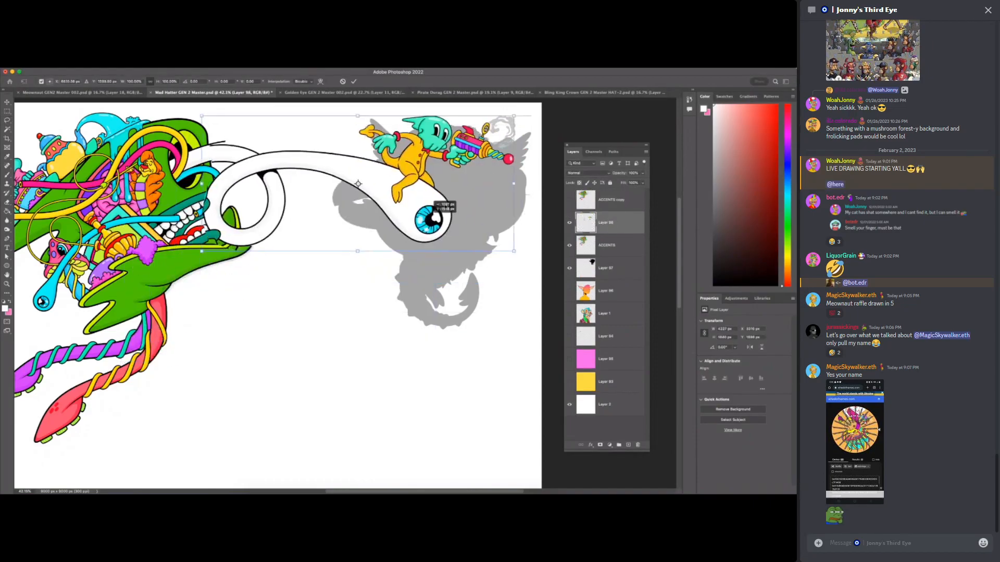
pyautogui.moveTo(524, 167); pyautogui.dragTo(519, 139)
pyautogui.hotkey('ctrl', 'z')
pyautogui.moveTo(516, 251); pyautogui.dragTo(391, 204)
pyautogui.moveTo(446, 157); pyautogui.dragTo(431, 131)
pyautogui.moveTo(369, 179); pyautogui.dragTo(363, 173)
pyautogui.moveTo(440, 144); pyautogui.dragTo(435, 125)
pyautogui.moveTo(364, 172); pyautogui.dragTo(353, 168)
pyautogui.click(343, 82)
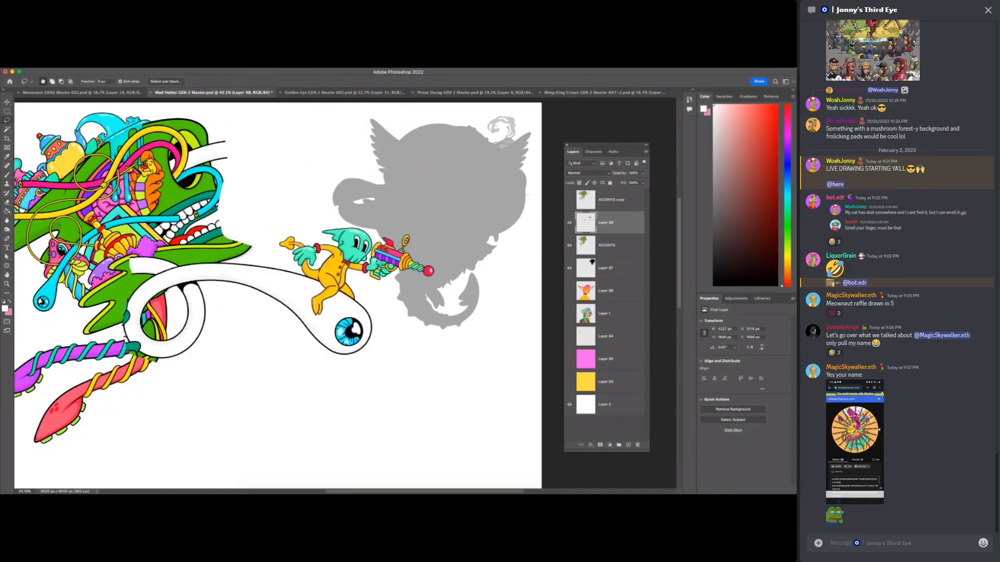
pyautogui.press('super+z')
pyautogui.press('super+z')
pyautogui.press('super+d')
# - Lower the ACCENTS layer's opacity to 18% and add a new empty layer above it, leaving the Layer 97 silhouette shown
pyautogui.click(571, 247)
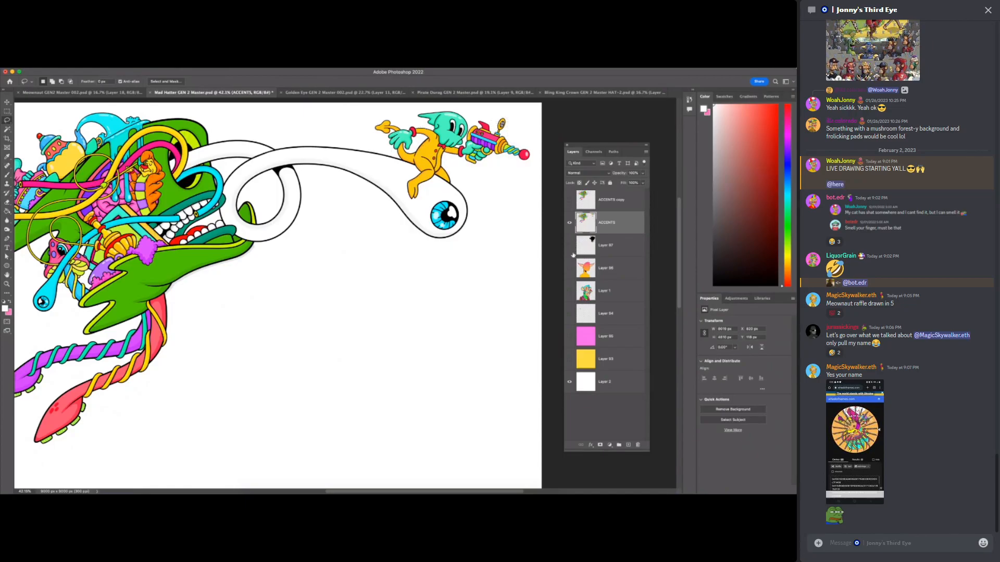
pyautogui.click(645, 173)
pyautogui.click(620, 185)
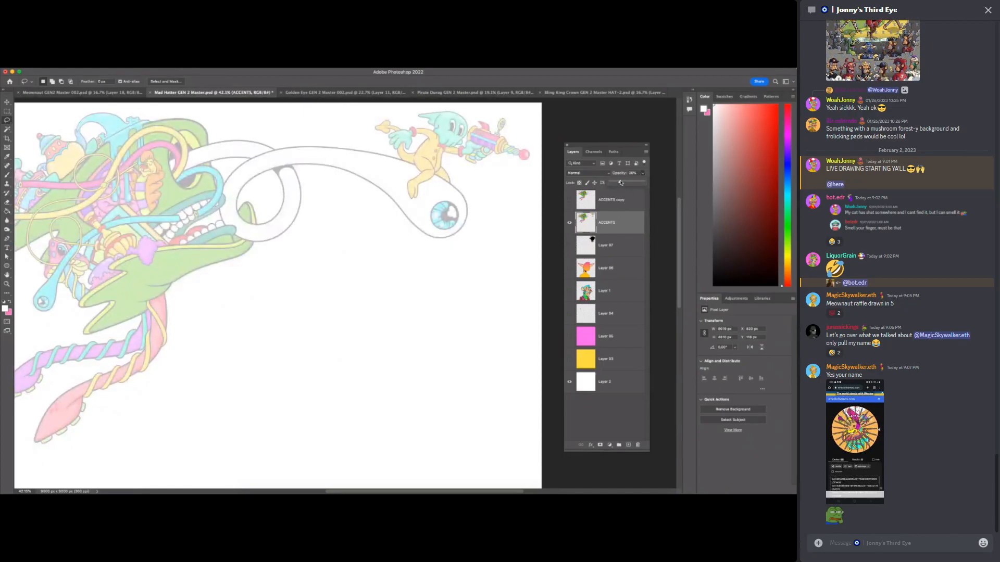
pyautogui.moveTo(620, 183); pyautogui.dragTo(615, 183)
pyautogui.click(628, 445)
pyautogui.press('z')
pyautogui.moveTo(284, 130); pyautogui.dragTo(314, 146)
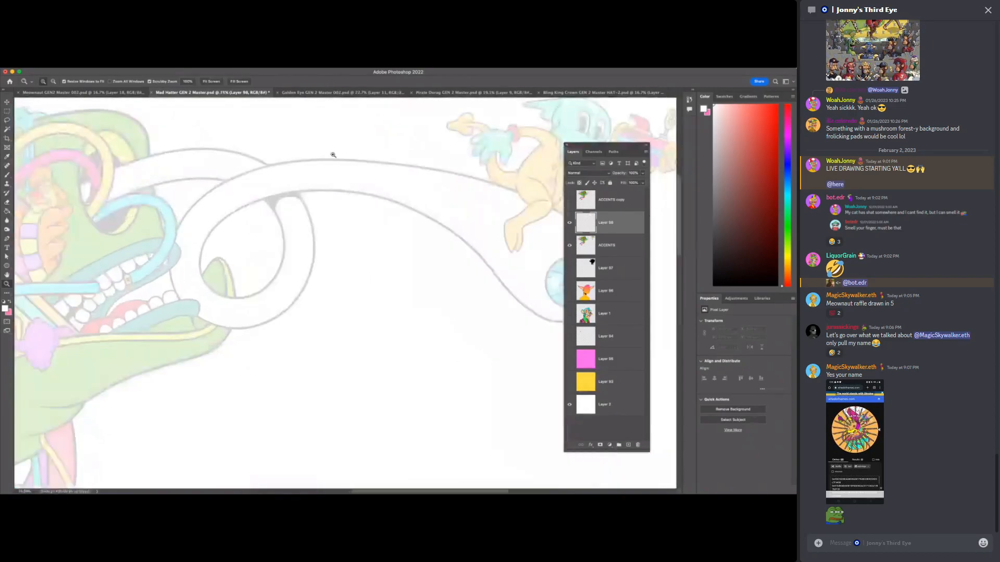
pyautogui.click(570, 269)
# - Try to sketch a curved guide line in black beside the faded eyestalk on the new layer with the Brush
pyautogui.press('r')
pyautogui.moveTo(461, 194); pyautogui.dragTo(355, 142)
pyautogui.press('b')
pyautogui.press('d')
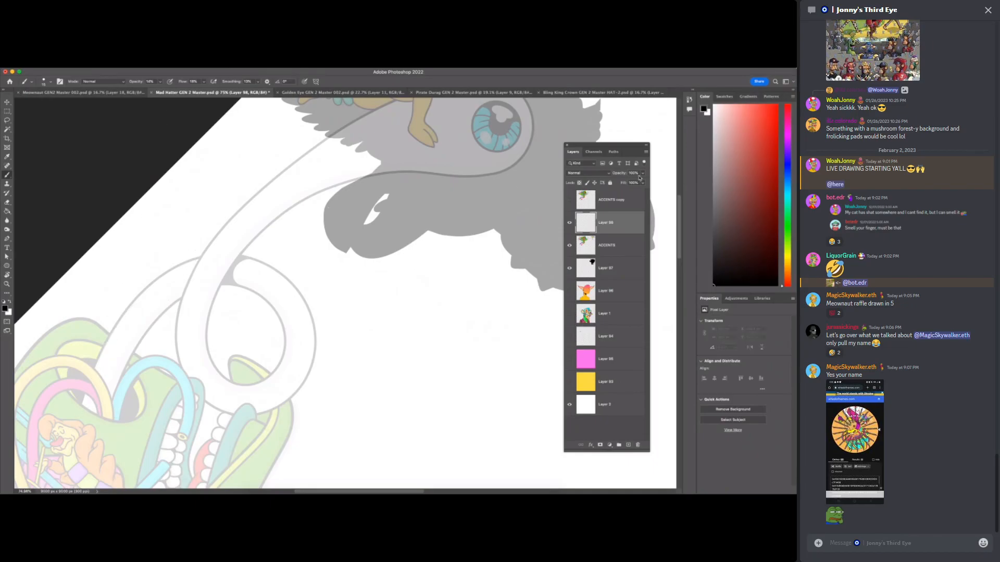
pyautogui.moveTo(80, 411)
pyautogui.mouseDown()
pyautogui.moveTo(244, 261)
pyautogui.moveTo(200, 385)
pyautogui.moveTo(266, 150)
pyautogui.mouseUp()
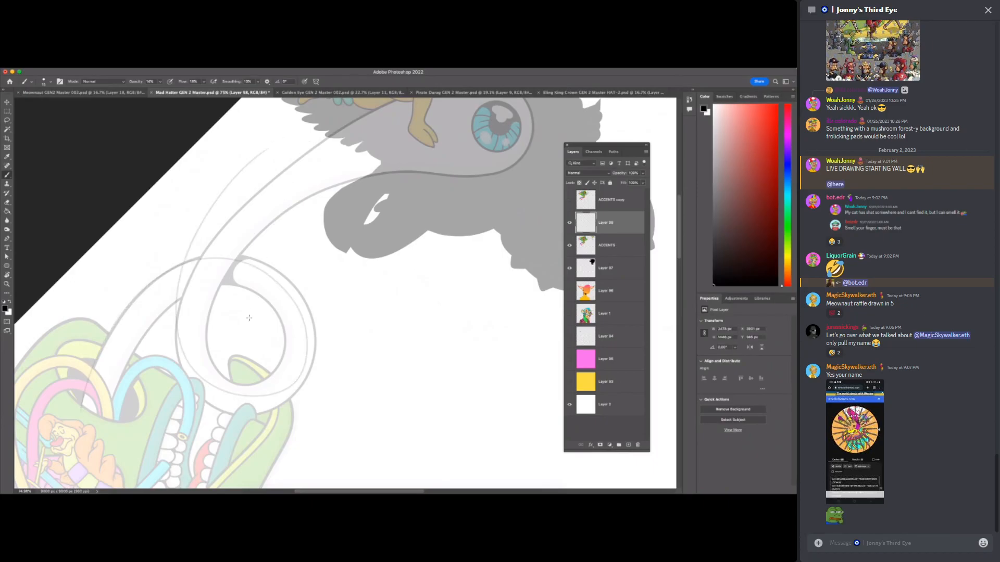
pyautogui.press('super+z')
pyautogui.press('super+space')
pyautogui.moveTo(279, 291); pyautogui.dragTo(260, 291)
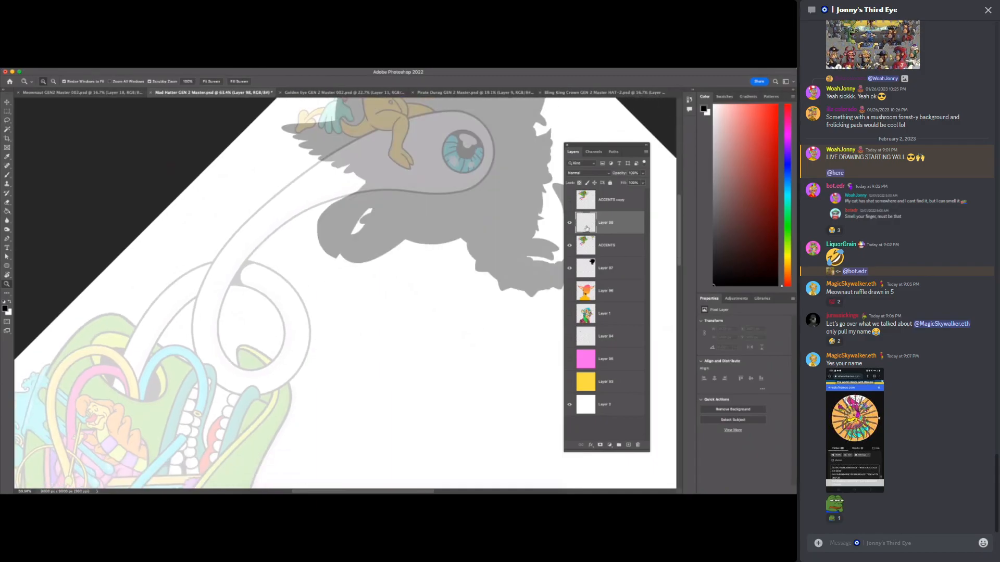
# - Lasso the rider and eyeball end of the eyestalk on the ACCENTS layer and cut them out
pyautogui.click(610, 245)
pyautogui.click(570, 199)
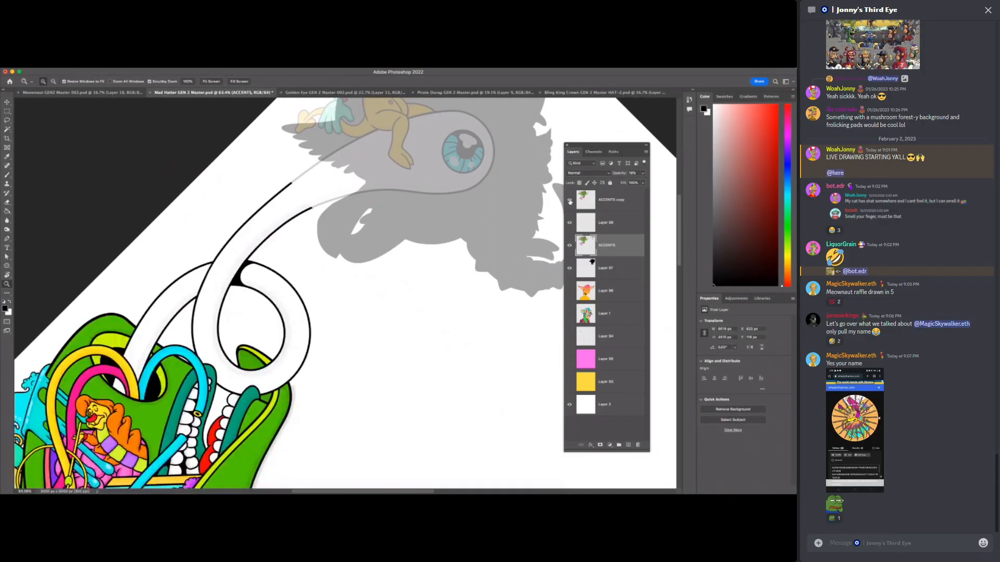
pyautogui.click(569, 200)
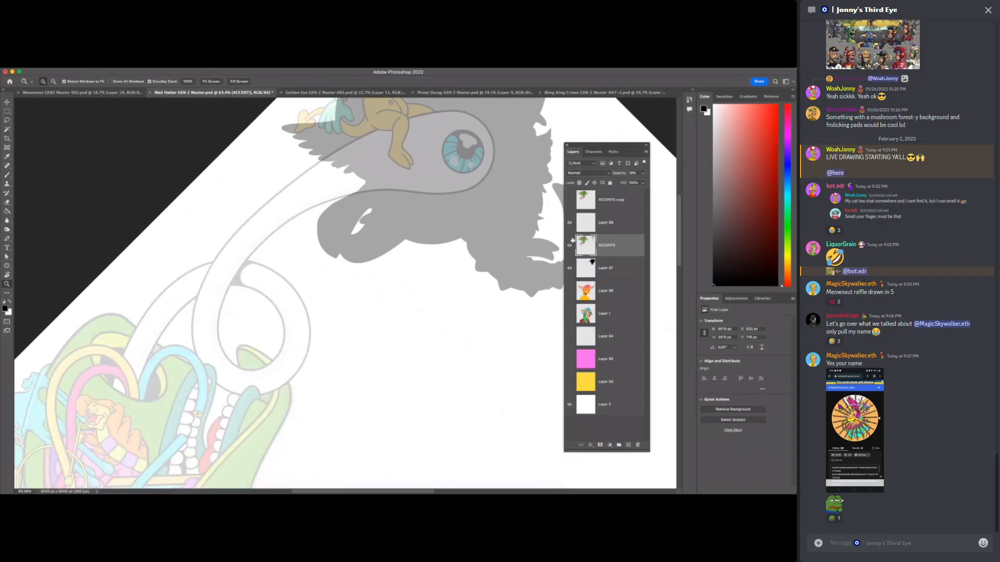
pyautogui.moveTo(495, 317); pyautogui.dragTo(458, 299)
pyautogui.click(7, 121)
pyautogui.scroll(3, 426, 232)
pyautogui.moveTo(446, 118)
pyautogui.mouseDown()
pyautogui.moveTo(357, 133)
pyautogui.moveTo(388, 344)
pyautogui.moveTo(495, 199)
pyautogui.mouseUp()
pyautogui.click(365, 133)
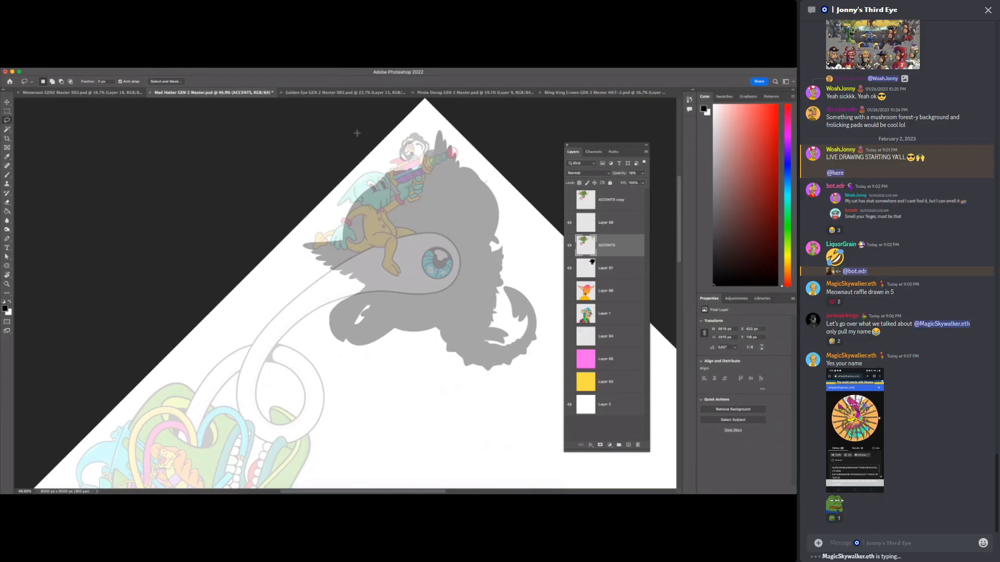
pyautogui.moveTo(413, 131)
pyautogui.mouseDown()
pyautogui.moveTo(336, 173)
pyautogui.moveTo(316, 220)
pyautogui.moveTo(322, 240)
pyautogui.mouseUp()
pyautogui.moveTo(409, 126)
pyautogui.mouseDown()
pyautogui.moveTo(303, 252)
pyautogui.moveTo(343, 267)
pyautogui.mouseUp()
pyautogui.moveTo(388, 305)
pyautogui.mouseDown()
pyautogui.moveTo(469, 292)
pyautogui.moveTo(493, 191)
pyautogui.moveTo(428, 104)
pyautogui.mouseUp()
pyautogui.press('super+x')
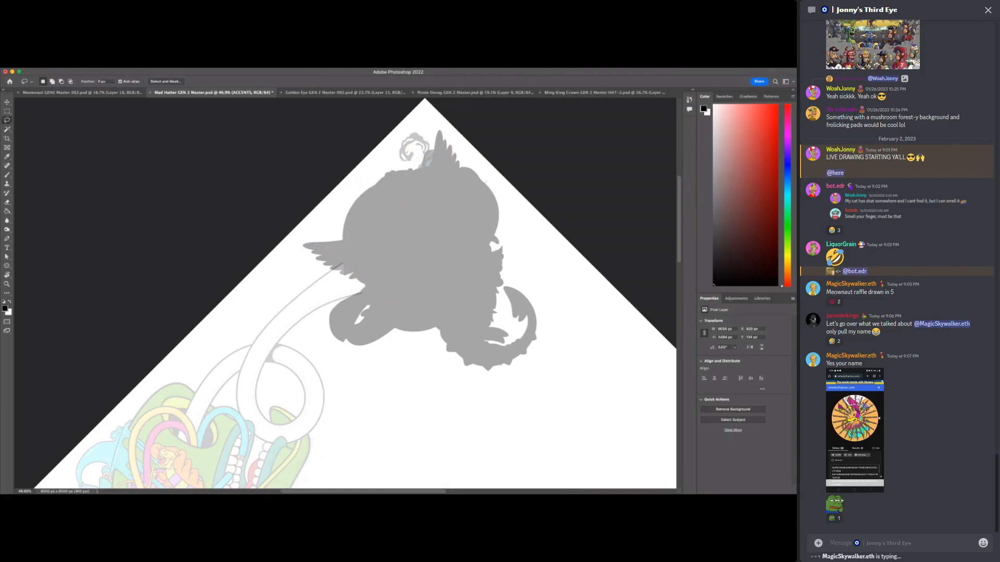
# - Paste the cut-out rider and eyeball as a new layer and roughly position the piece between the faded eyestalk and the silhouette
pyautogui.press('super+v')
pyautogui.press('super+t')
pyautogui.moveTo(417, 172); pyautogui.dragTo(367, 149)
pyautogui.moveTo(429, 227); pyautogui.dragTo(397, 262)
pyautogui.click(353, 81)
pyautogui.press('r')
pyautogui.moveTo(365, 151); pyautogui.dragTo(460, 206)
pyautogui.press('z')
pyautogui.moveTo(293, 224); pyautogui.dragTo(354, 224)
pyautogui.click(7, 103)
pyautogui.moveTo(347, 342)
pyautogui.mouseDown()
pyautogui.moveTo(325, 324)
pyautogui.moveTo(341, 336)
pyautogui.mouseUp()
# - Scale down and rotate the pasted rider and eyeball, placing them above the faded eyestalk loop, clear of the grey silhouette
pyautogui.hotkey('ctrl', 't')
pyautogui.moveTo(469, 250); pyautogui.dragTo(461, 295)
pyautogui.moveTo(425, 208); pyautogui.dragTo(399, 211)
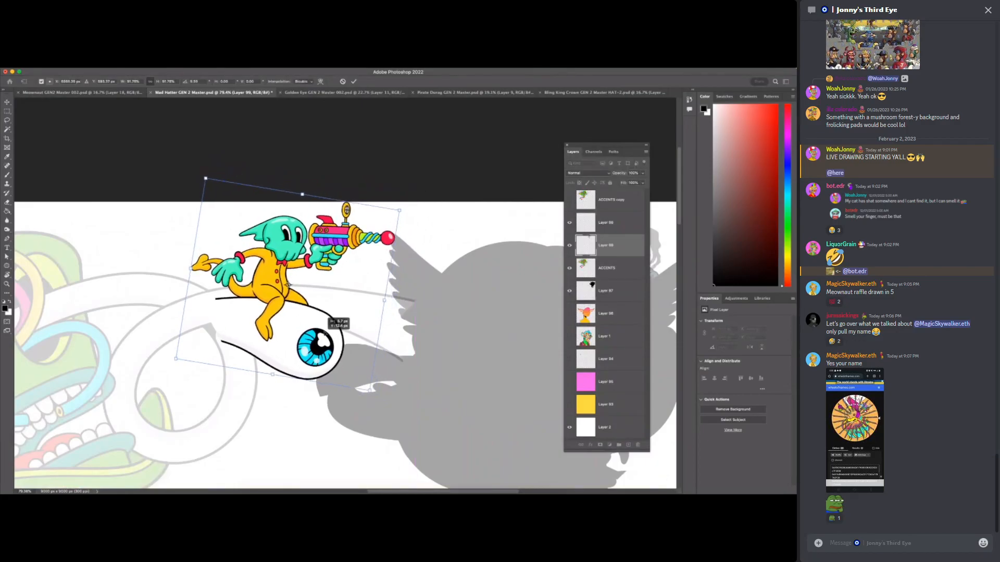
pyautogui.moveTo(289, 276); pyautogui.dragTo(283, 277)
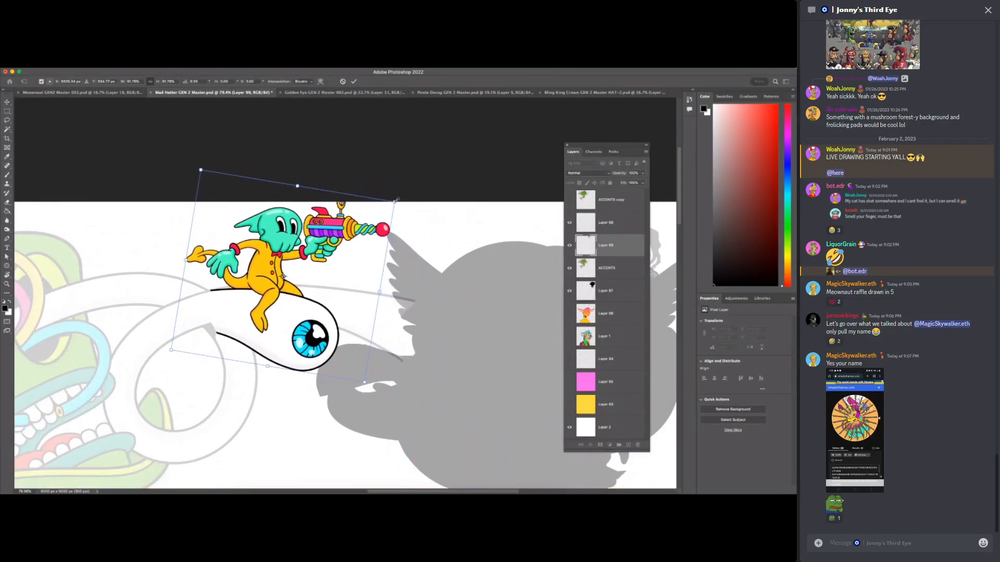
pyautogui.moveTo(396, 198); pyautogui.dragTo(402, 188)
pyautogui.moveTo(336, 304); pyautogui.dragTo(329, 306)
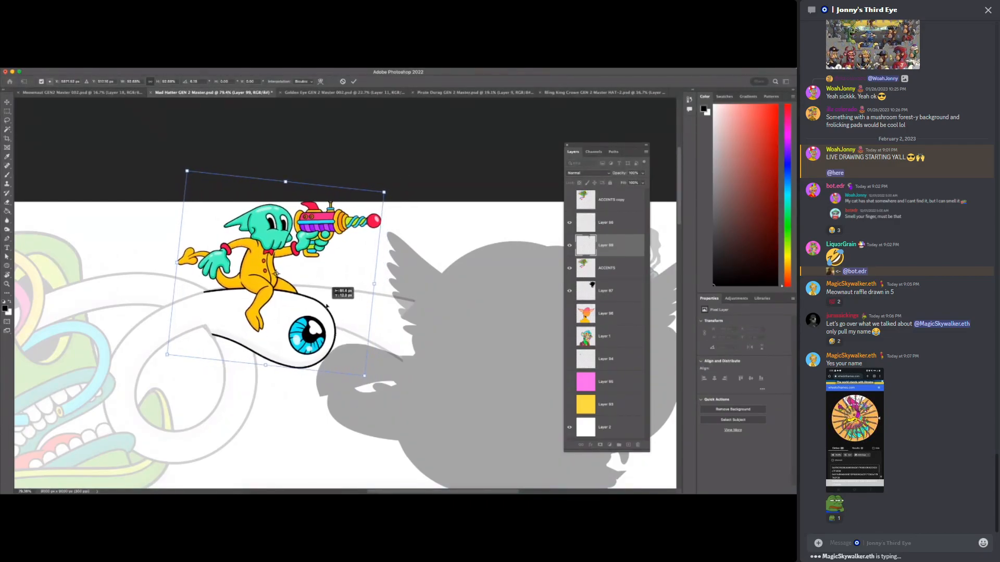
pyautogui.moveTo(396, 232); pyautogui.dragTo(365, 204)
pyautogui.moveTo(301, 317)
pyautogui.mouseDown()
pyautogui.moveTo(307, 311)
pyautogui.moveTo(297, 311)
pyautogui.mouseUp()
pyautogui.moveTo(382, 239); pyautogui.dragTo(381, 232)
pyautogui.moveTo(312, 316); pyautogui.dragTo(306, 312)
pyautogui.moveTo(374, 249); pyautogui.dragTo(373, 246)
pyautogui.moveTo(319, 311); pyautogui.dragTo(315, 310)
pyautogui.moveTo(350, 185); pyautogui.dragTo(340, 191)
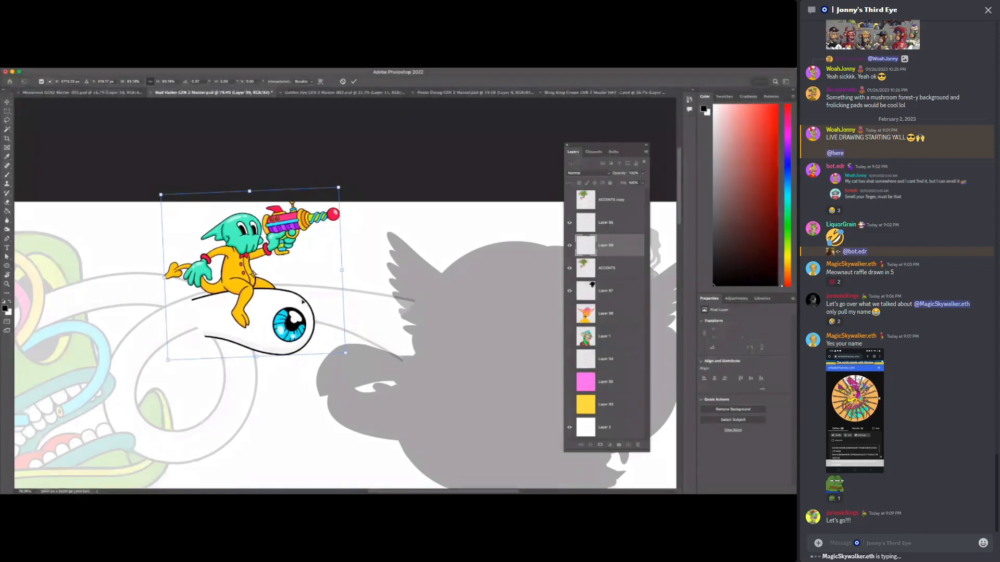
pyautogui.moveTo(303, 294); pyautogui.dragTo(289, 293)
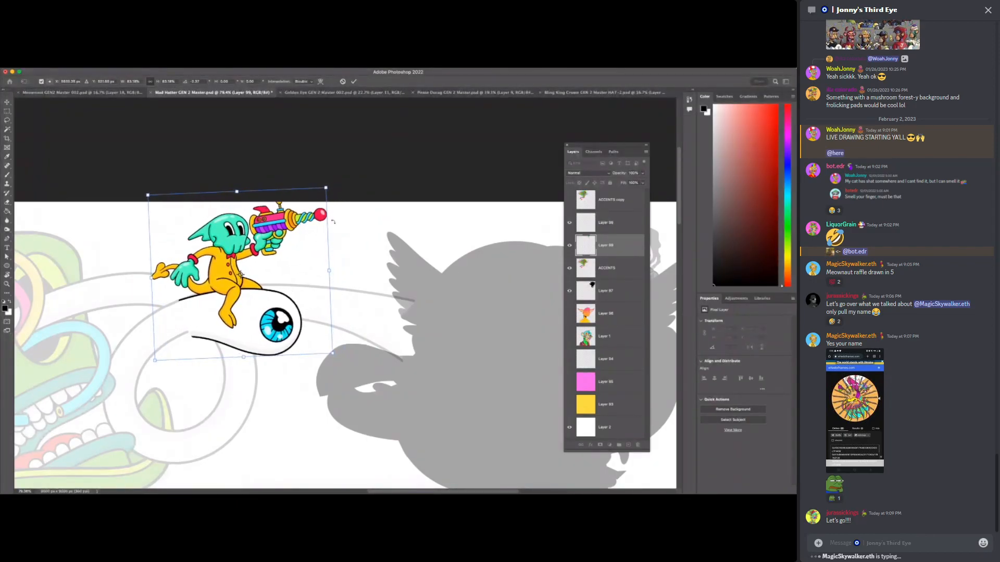
pyautogui.click(354, 82)
# - Switch to the Meownaut GEN2 Master 002 document, hide its yellow background layer and inspect the helmet artwork up close
pyautogui.press('z')
pyautogui.moveTo(392, 366); pyautogui.dragTo(371, 380)
pyautogui.click(85, 93)
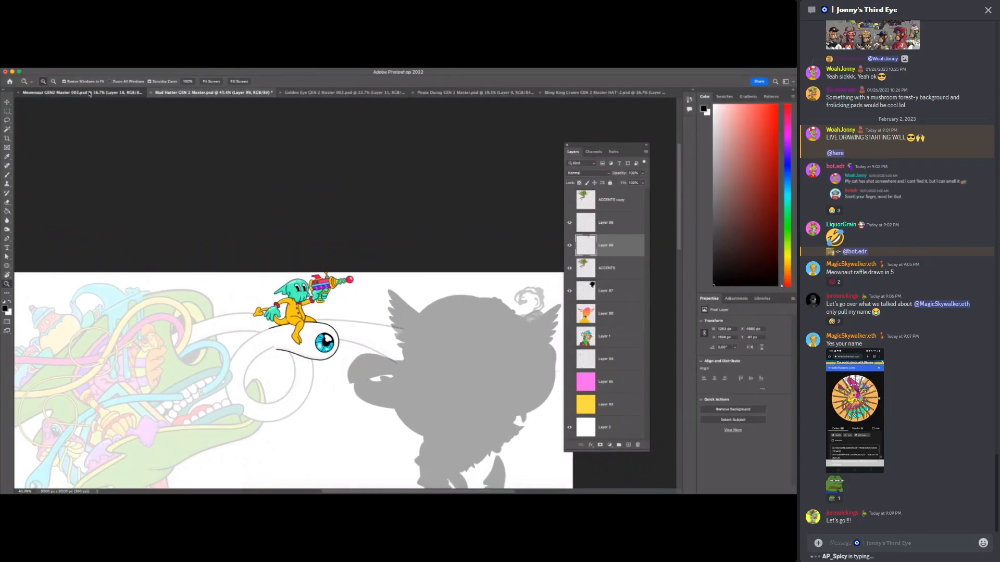
pyautogui.moveTo(425, 170); pyautogui.dragTo(439, 158)
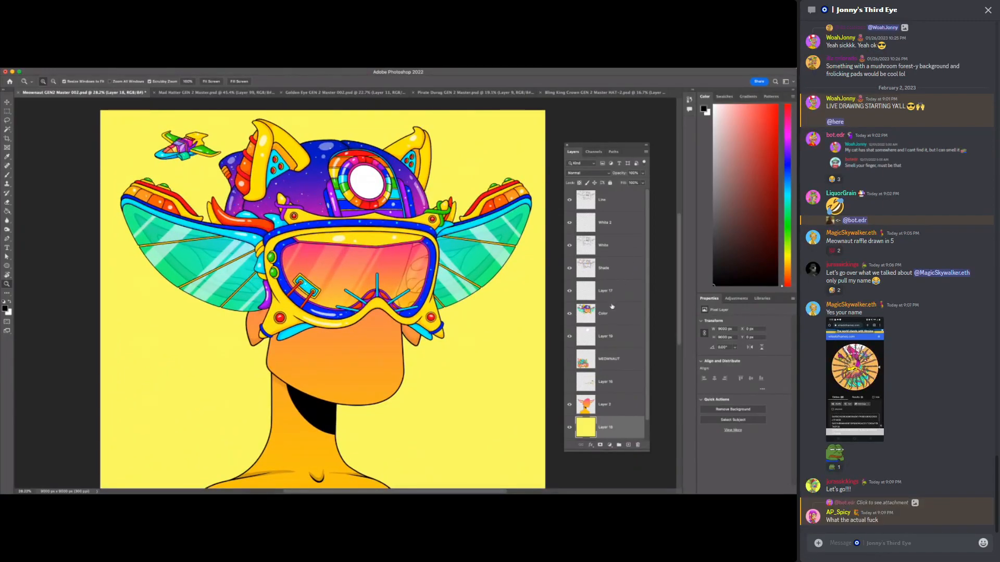
pyautogui.click(569, 428)
pyautogui.click(570, 428)
pyautogui.click(570, 428)
pyautogui.click(569, 429)
pyautogui.click(570, 428)
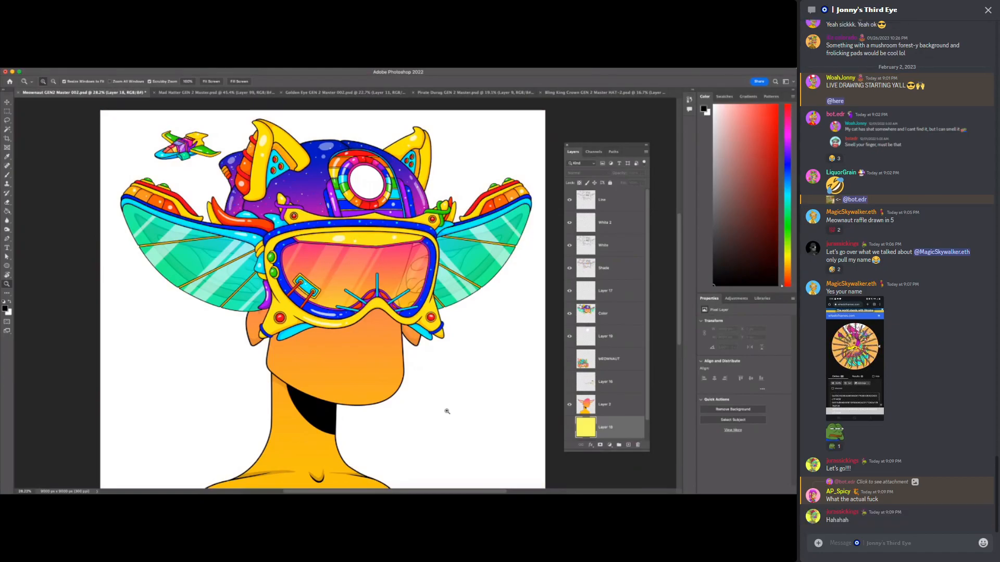
pyautogui.moveTo(432, 164); pyautogui.dragTo(446, 173)
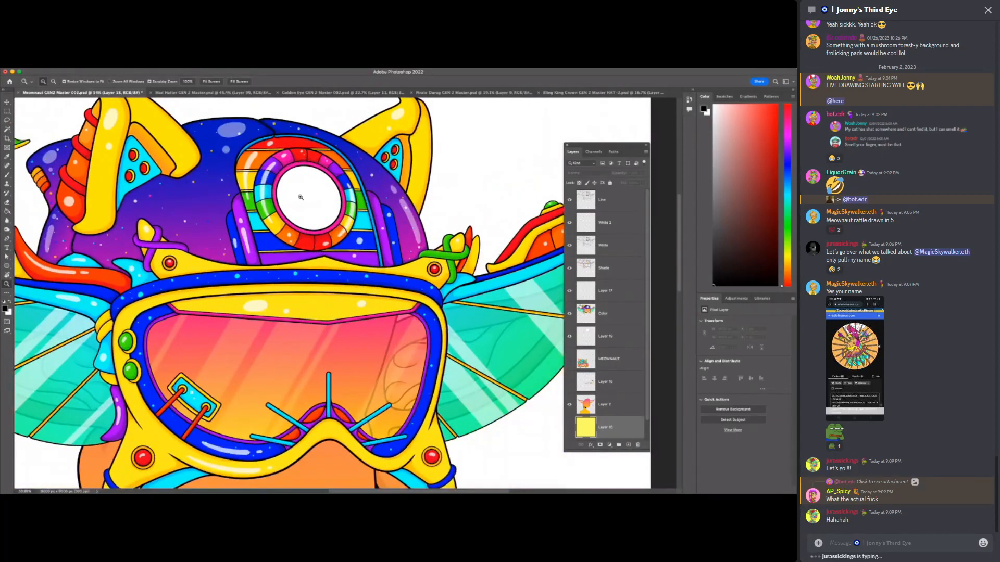
pyautogui.press('super+0')
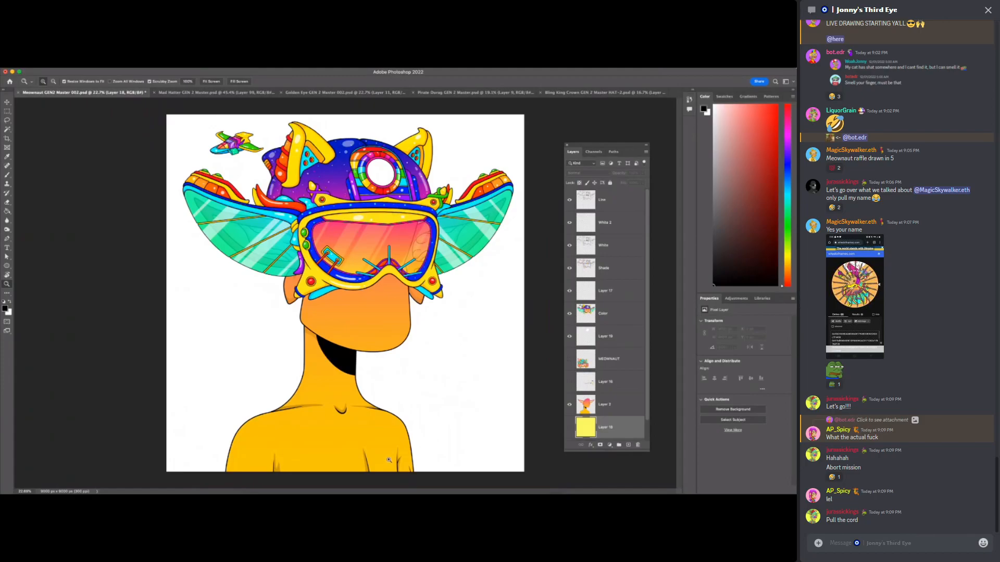
pyautogui.click(275, 231)
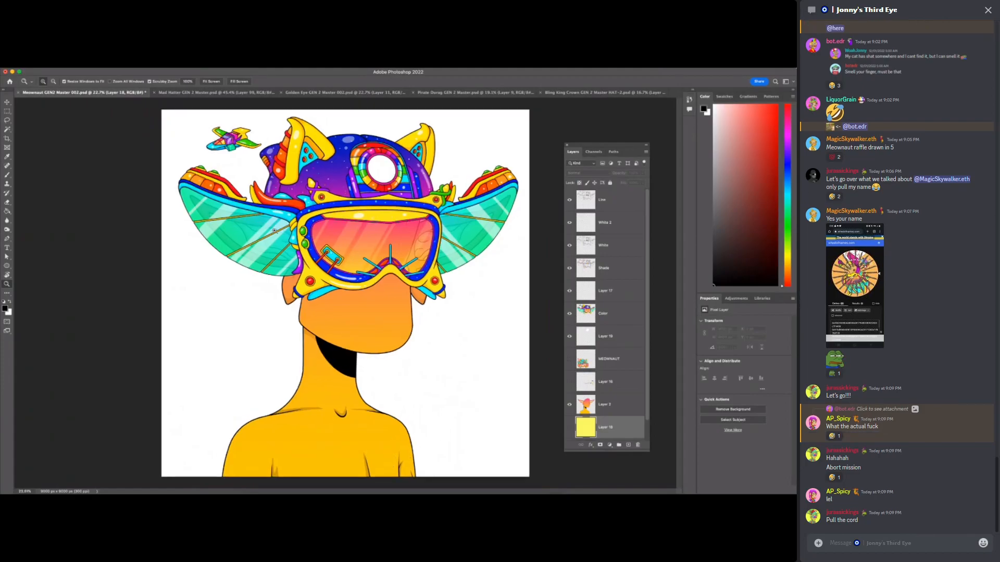
pyautogui.moveTo(274, 231); pyautogui.dragTo(301, 216)
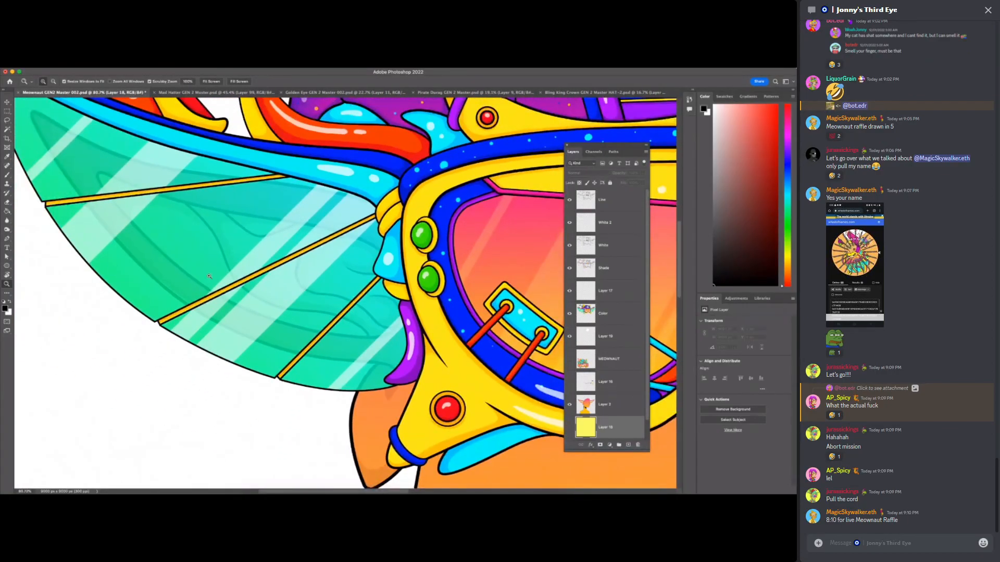
pyautogui.press('super+0')
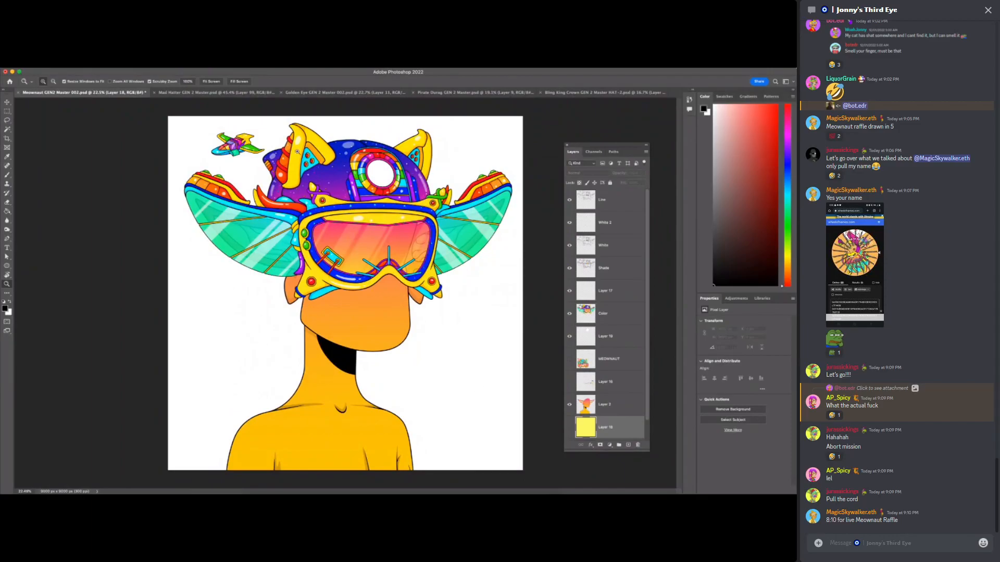
# - Return to the Mad Hatter document and shrink, tilt and move the rider and eyeball onto the upper edge of the faded loop
pyautogui.click(239, 92)
pyautogui.moveTo(396, 135); pyautogui.dragTo(649, 202)
pyautogui.moveTo(146, 213); pyautogui.dragTo(117, 213)
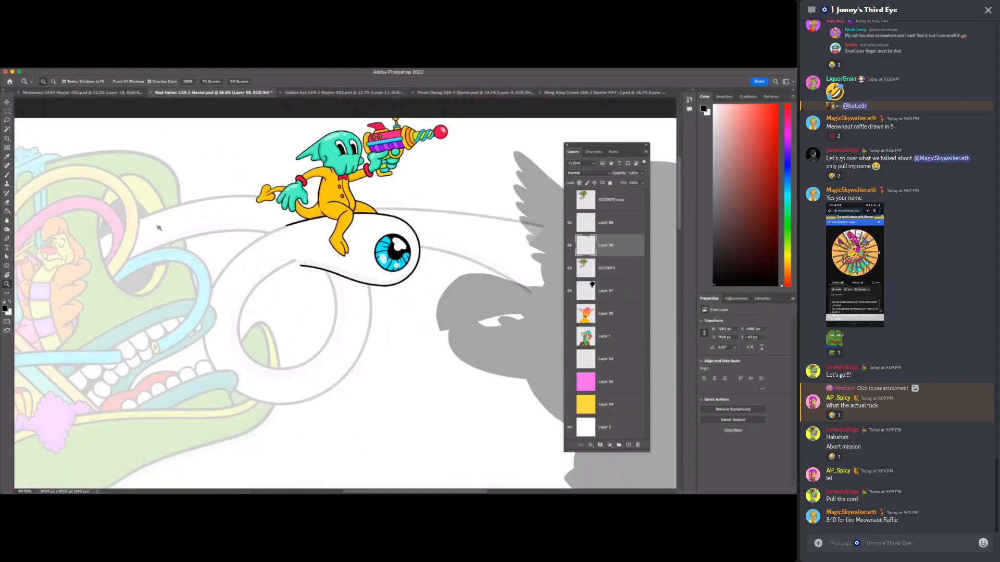
pyautogui.press('super+t')
pyautogui.moveTo(451, 104); pyautogui.dragTo(429, 166)
pyautogui.moveTo(386, 227); pyautogui.dragTo(442, 231)
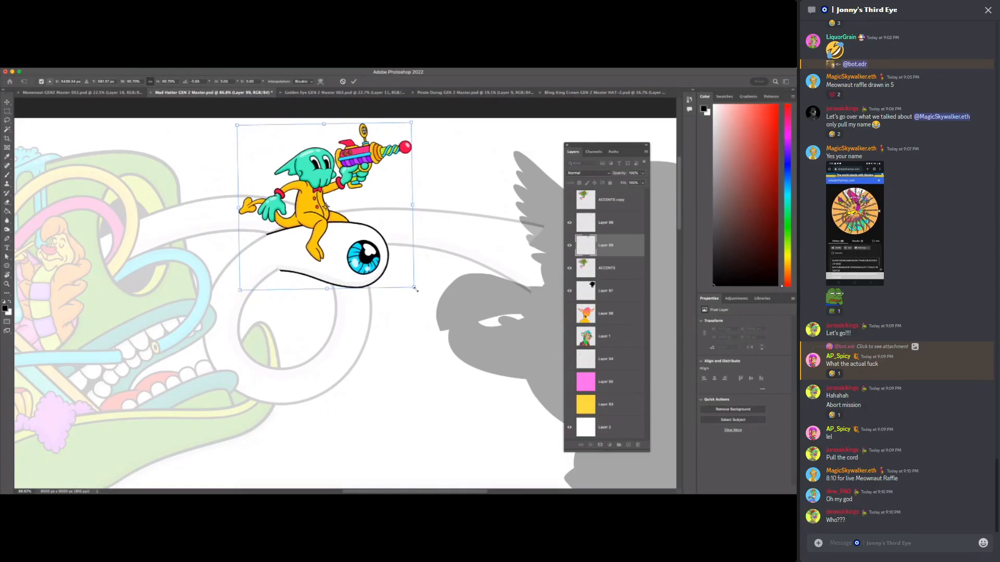
pyautogui.moveTo(375, 235); pyautogui.dragTo(373, 238)
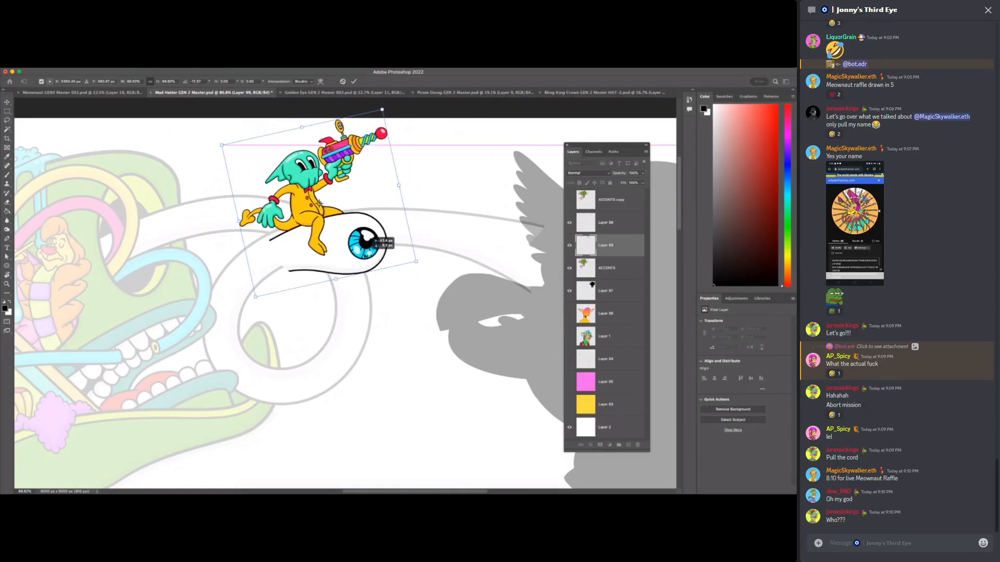
pyautogui.moveTo(367, 109); pyautogui.dragTo(378, 113)
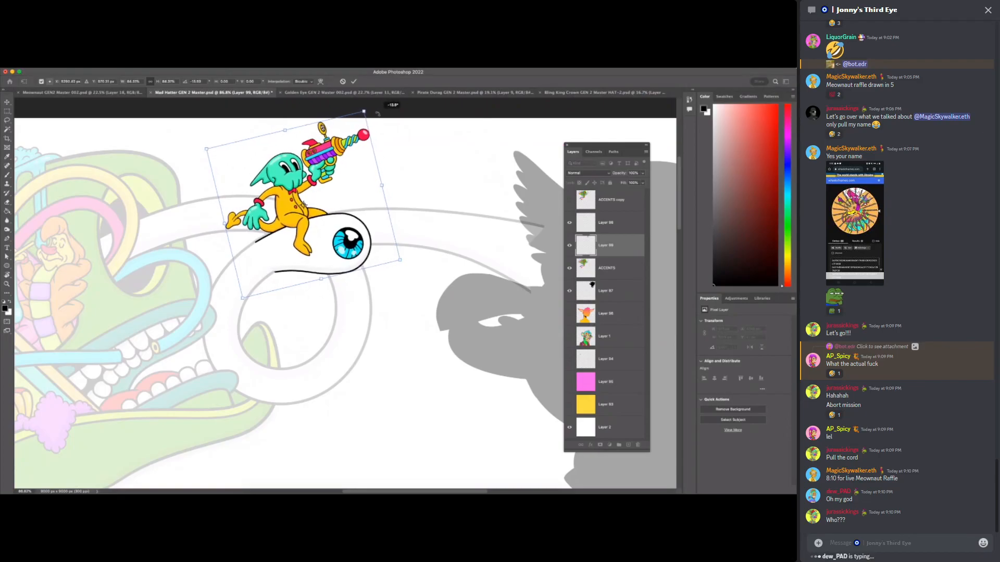
pyautogui.press('Return')
# - On Layer 98, sketch the eyestalk's new inner and outer curves from the rider's eyeball into the faded loop with the Brush
pyautogui.press('z')
pyautogui.moveTo(431, 378); pyautogui.dragTo(397, 399)
pyautogui.moveTo(440, 366); pyautogui.dragTo(463, 366)
pyautogui.click(607, 223)
pyautogui.moveTo(327, 373); pyautogui.dragTo(348, 368)
pyautogui.click(7, 176)
pyautogui.moveTo(317, 277)
pyautogui.mouseDown()
pyautogui.moveTo(273, 307)
pyautogui.moveTo(300, 286)
pyautogui.moveTo(270, 317)
pyautogui.moveTo(262, 340)
pyautogui.moveTo(271, 374)
pyautogui.mouseUp()
pyautogui.press('super+z')
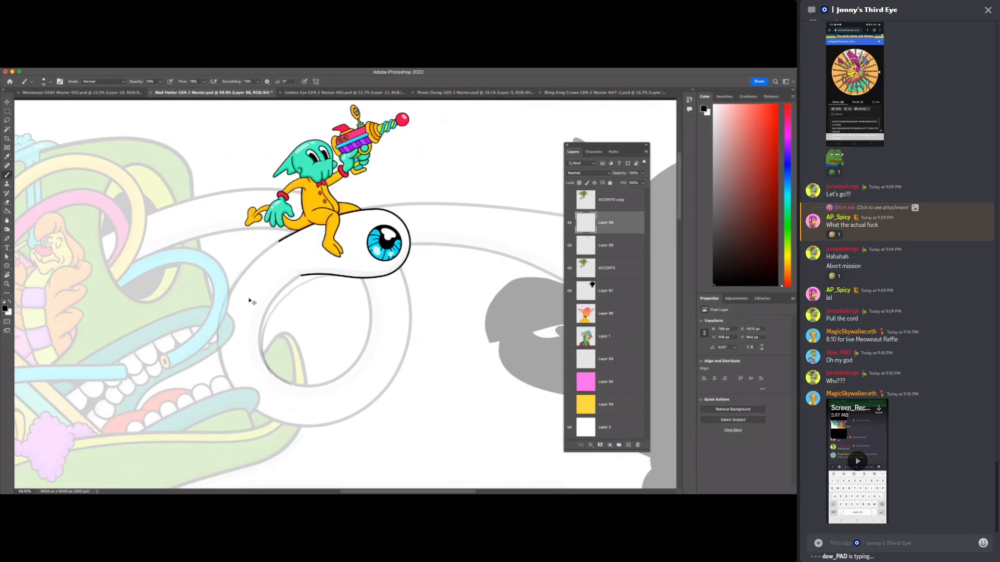
pyautogui.moveTo(262, 265)
pyautogui.mouseDown()
pyautogui.moveTo(218, 342)
pyautogui.moveTo(271, 248)
pyautogui.mouseUp()
pyautogui.moveTo(267, 362)
pyautogui.mouseDown()
pyautogui.moveTo(279, 305)
pyautogui.moveTo(271, 321)
pyautogui.moveTo(327, 277)
pyautogui.moveTo(284, 303)
pyautogui.moveTo(318, 278)
pyautogui.moveTo(311, 284)
pyautogui.moveTo(342, 277)
pyautogui.mouseUp()
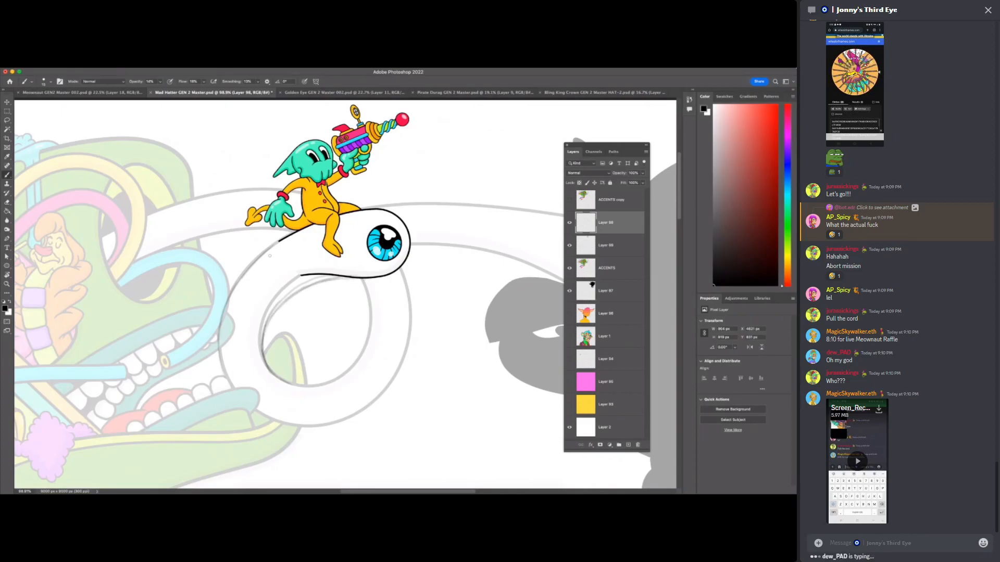
# - Sketch a longer rounded eyestalk tip extending past the pasted eyeball and strengthen the loop's curves with more brush strokes
pyautogui.moveTo(362, 206); pyautogui.dragTo(434, 213)
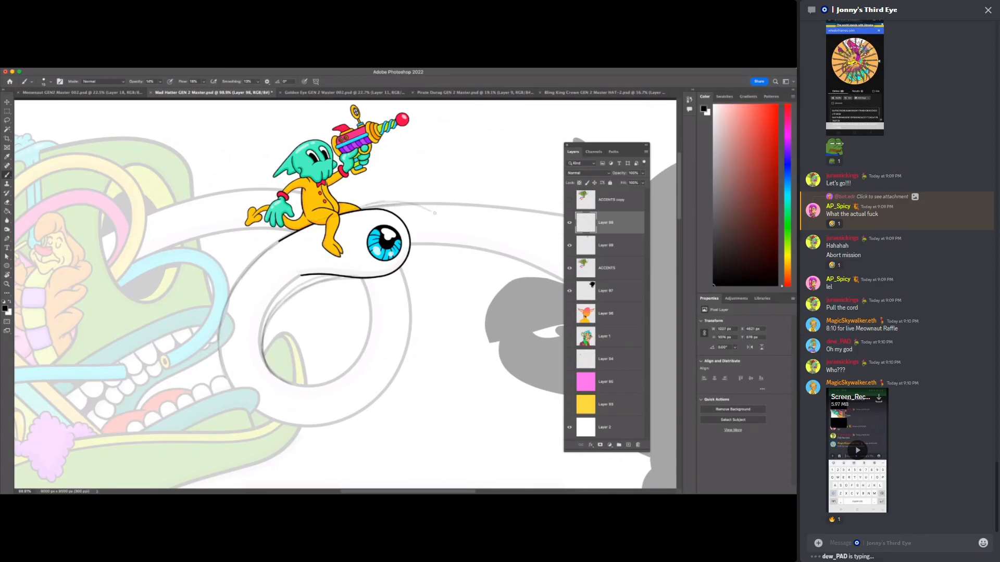
pyautogui.moveTo(288, 300); pyautogui.dragTo(370, 276)
pyautogui.moveTo(312, 286)
pyautogui.mouseDown()
pyautogui.moveTo(424, 277)
pyautogui.moveTo(395, 202)
pyautogui.mouseUp()
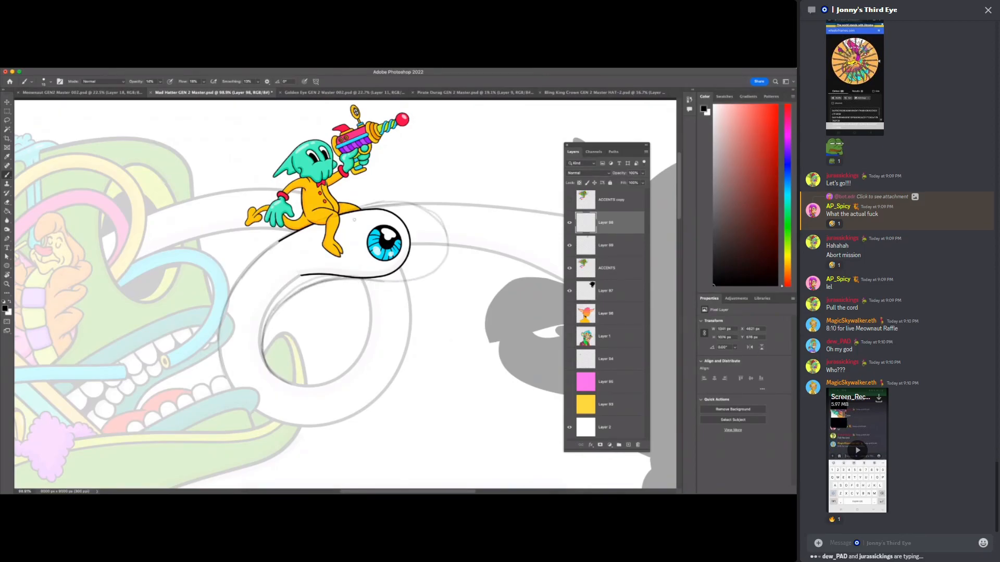
pyautogui.press('F7')
pyautogui.moveTo(395, 202)
pyautogui.mouseDown()
pyautogui.moveTo(439, 218)
pyautogui.moveTo(424, 276)
pyautogui.moveTo(350, 280)
pyautogui.moveTo(276, 319)
pyautogui.mouseUp()
pyautogui.press('super+z')
pyautogui.moveTo(264, 373)
pyautogui.mouseDown()
pyautogui.moveTo(281, 305)
pyautogui.moveTo(318, 284)
pyautogui.moveTo(411, 285)
pyautogui.moveTo(432, 274)
pyautogui.moveTo(445, 230)
pyautogui.moveTo(359, 205)
pyautogui.moveTo(440, 213)
pyautogui.moveTo(449, 233)
pyautogui.moveTo(432, 274)
pyautogui.mouseUp()
pyautogui.moveTo(446, 226)
pyautogui.mouseDown()
pyautogui.moveTo(443, 266)
pyautogui.moveTo(432, 273)
pyautogui.mouseUp()
pyautogui.moveTo(438, 211)
pyautogui.mouseDown()
pyautogui.moveTo(449, 232)
pyautogui.moveTo(436, 272)
pyautogui.mouseUp()
pyautogui.press('F7')
pyautogui.moveTo(438, 212); pyautogui.dragTo(447, 259)
pyautogui.moveTo(409, 200); pyautogui.dragTo(445, 228)
pyautogui.moveTo(281, 244)
pyautogui.mouseDown()
pyautogui.moveTo(255, 255)
pyautogui.moveTo(219, 329)
pyautogui.mouseUp()
# - Toggle the visibility of the rider layer to compare the pasted eyeball with the sketched eyestalk
pyautogui.press('z')
pyautogui.moveTo(432, 397); pyautogui.dragTo(424, 440)
pyautogui.press('r')
pyautogui.moveTo(498, 211); pyautogui.dragTo(438, 148)
pyautogui.press('z')
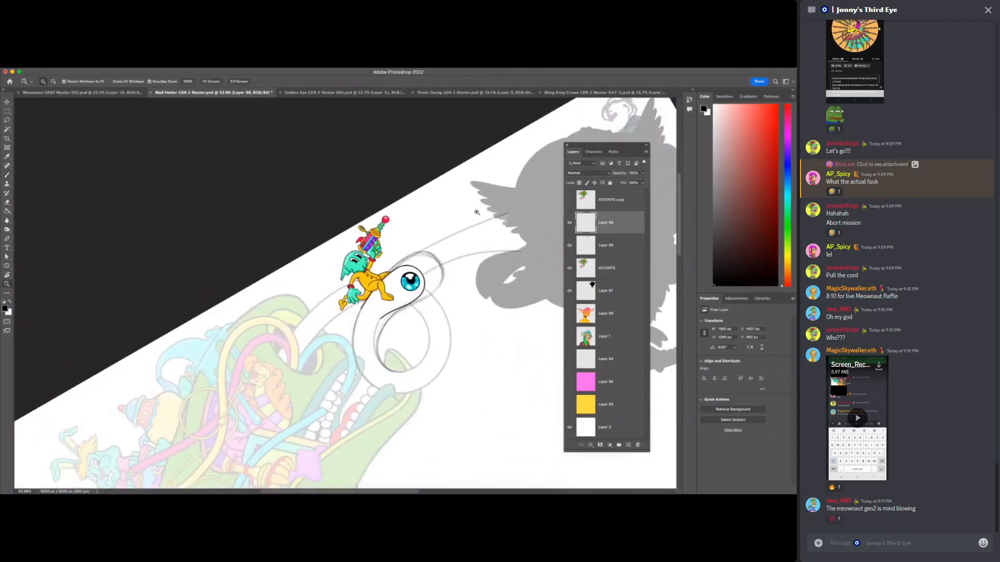
pyautogui.moveTo(477, 192); pyautogui.dragTo(491, 248)
pyautogui.moveTo(409, 411); pyautogui.dragTo(423, 409)
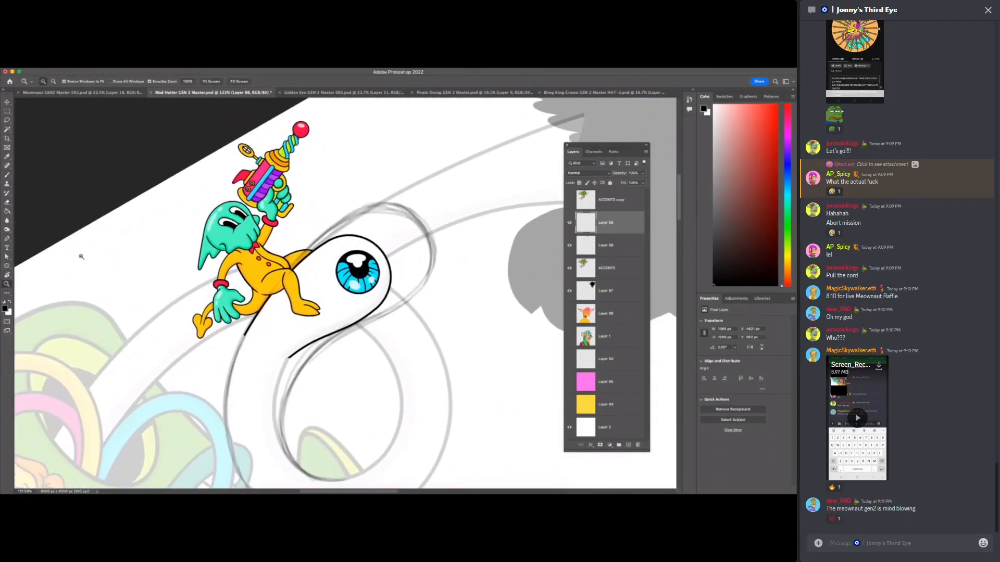
pyautogui.click(6, 120)
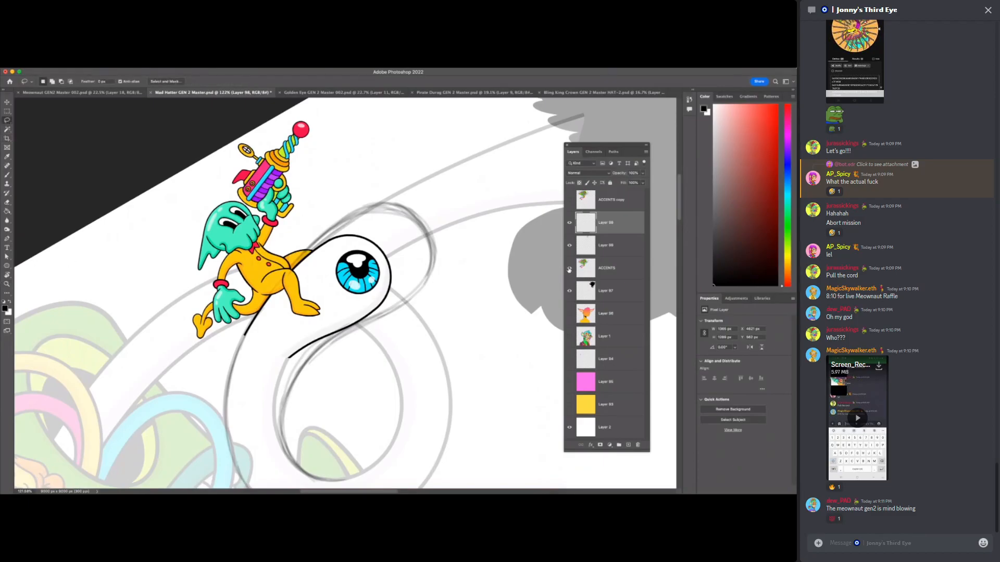
pyautogui.click(569, 248)
pyautogui.click(569, 248)
pyautogui.click(570, 249)
pyautogui.click(570, 250)
pyautogui.click(569, 250)
pyautogui.click(570, 250)
pyautogui.press('F7')
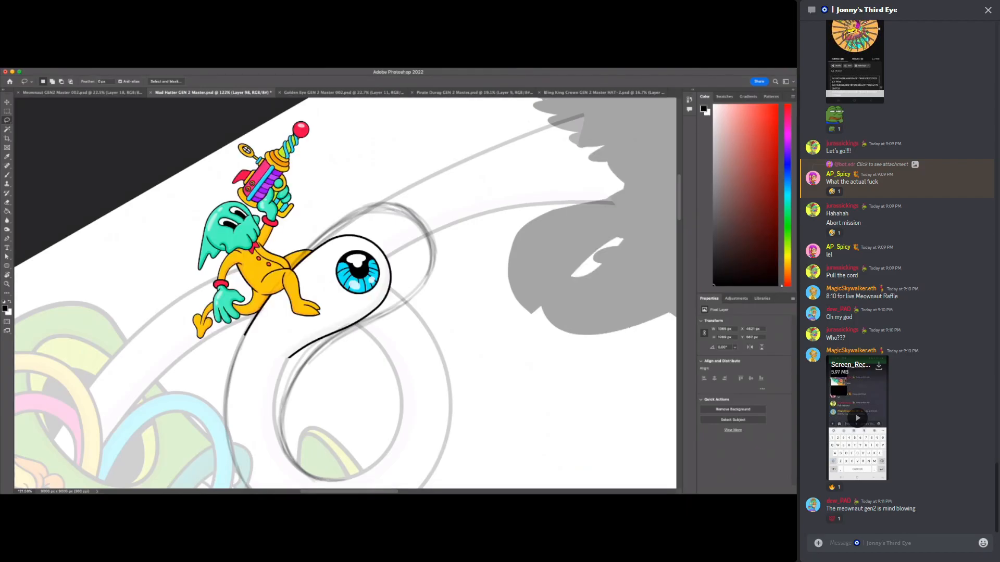
# - Select the white fill of the pasted eyeball on Layer 99 with the Magic Wand and delete it
pyautogui.press('z')
pyautogui.moveTo(427, 295); pyautogui.dragTo(449, 296)
pyautogui.press('w')
pyautogui.press('super+')
pyautogui.press('super+')
pyautogui.hotkey('alt', '[')
pyautogui.press('super+')
pyautogui.press('super+')
pyautogui.press('F7')
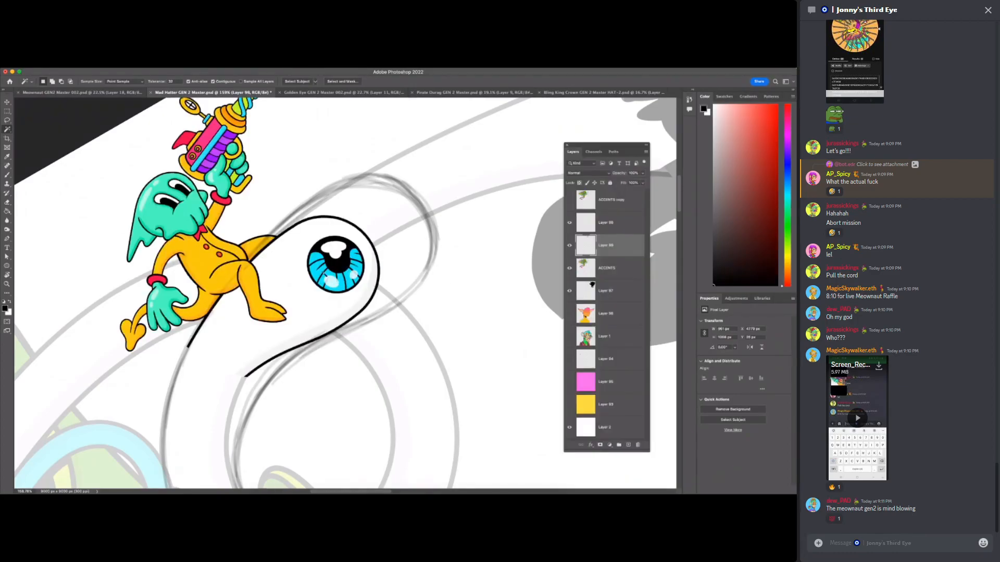
pyautogui.hotkey('alt', ']')
pyautogui.press('F7')
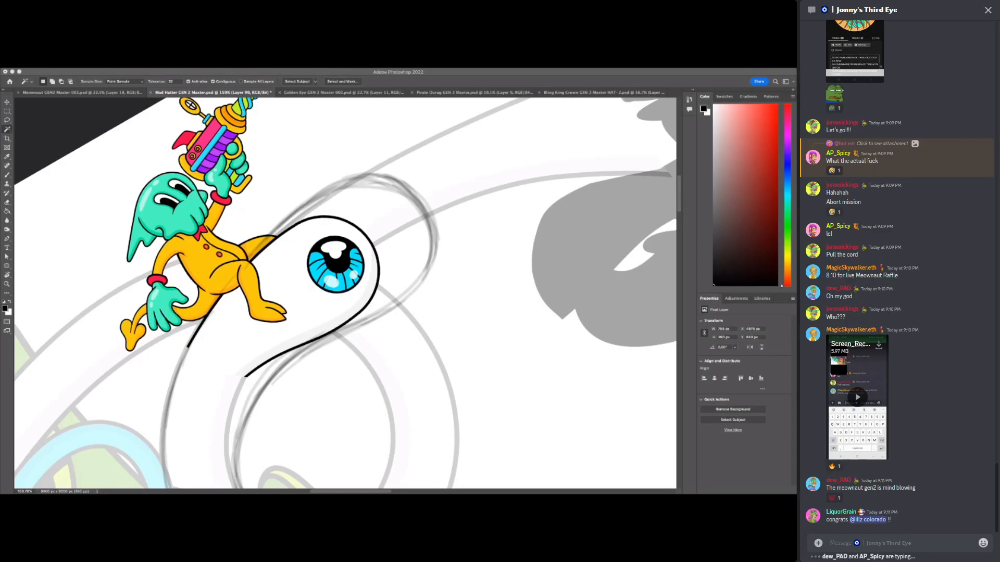
pyautogui.click(614, 345)
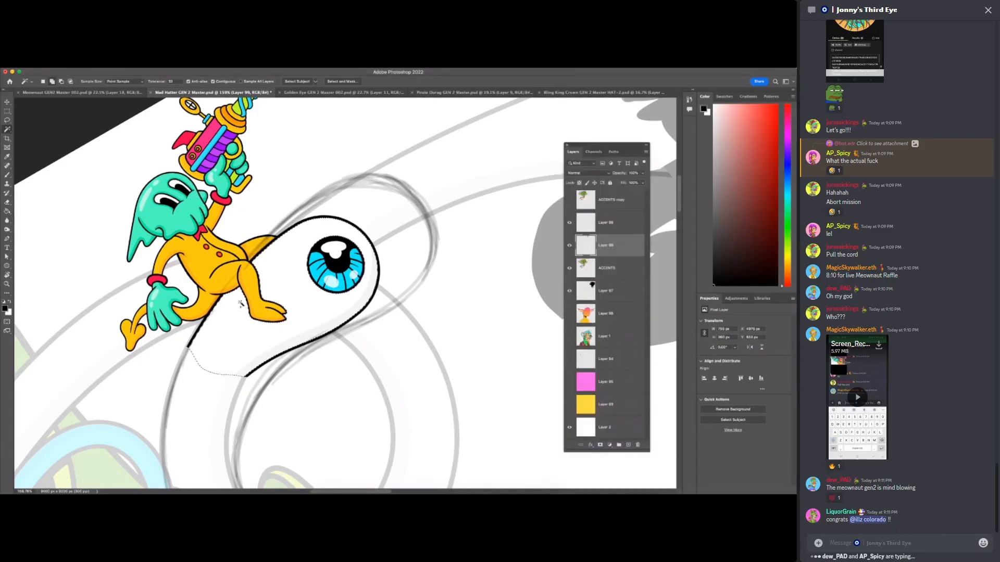
pyautogui.press('i')
pyautogui.press('w')
pyautogui.press('F7')
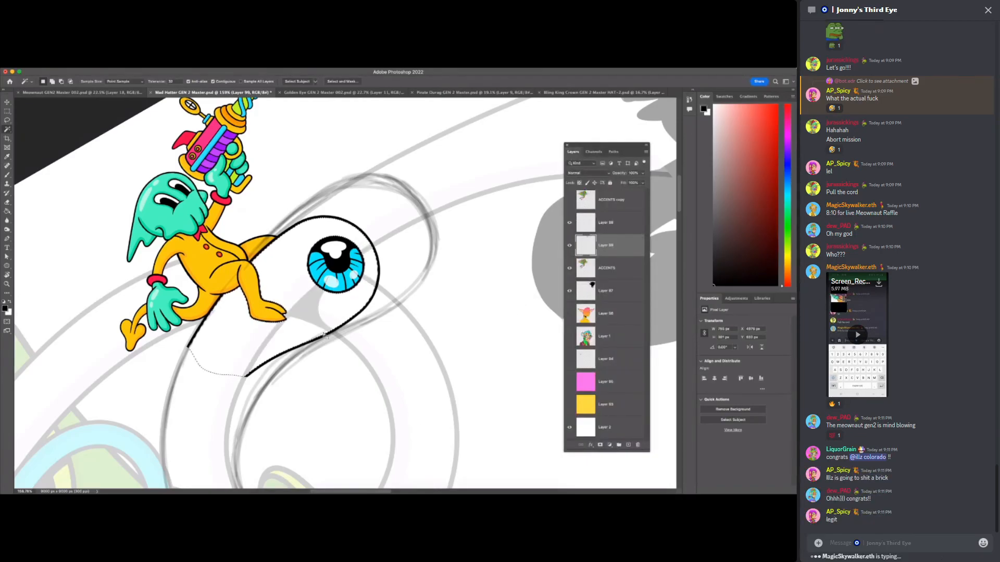
# - Lasso the blue iris on Layer 99, delete it and clear the selection
pyautogui.press('l')
pyautogui.moveTo(310, 230)
pyautogui.mouseDown()
pyautogui.moveTo(295, 288)
pyautogui.moveTo(374, 274)
pyautogui.moveTo(303, 241)
pyautogui.moveTo(291, 276)
pyautogui.mouseUp()
pyautogui.hotkey('ctrl', 'd')
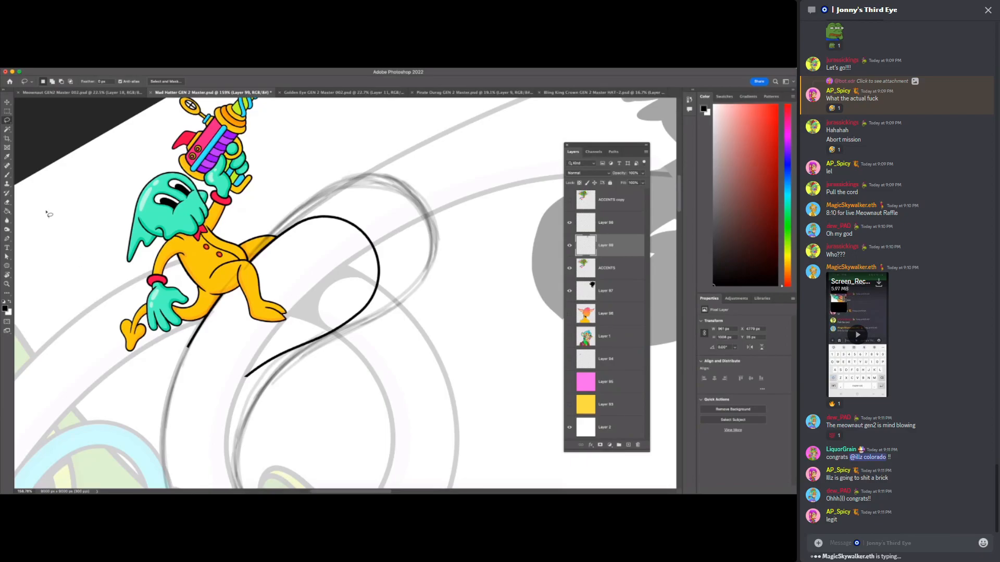
# - Lasso the leftover black stalk outline beneath the rider's bent leg, delete it and clear the selection
pyautogui.click(7, 284)
pyautogui.scroll(-6, 420, 378)
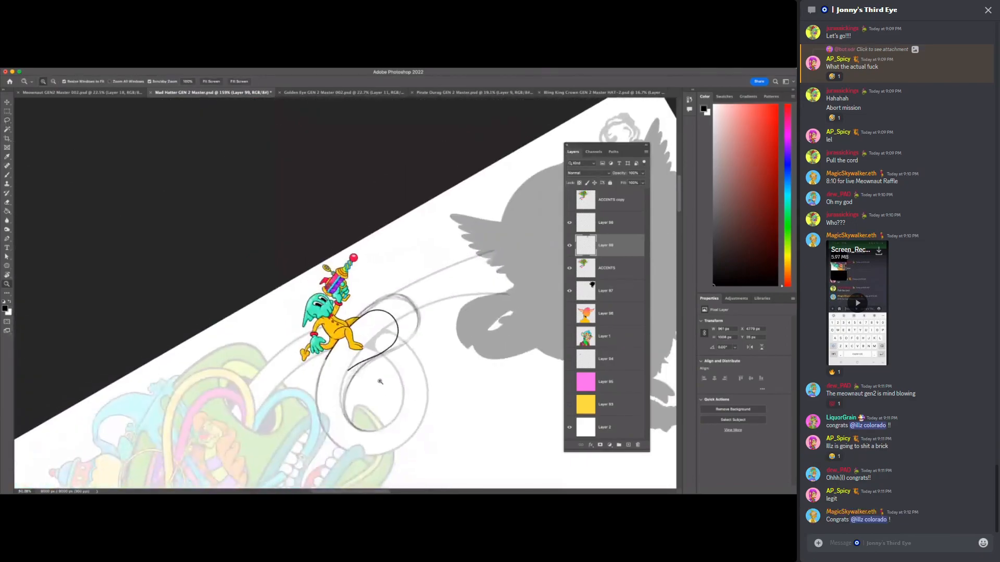
pyautogui.scroll(-2, 424, 414)
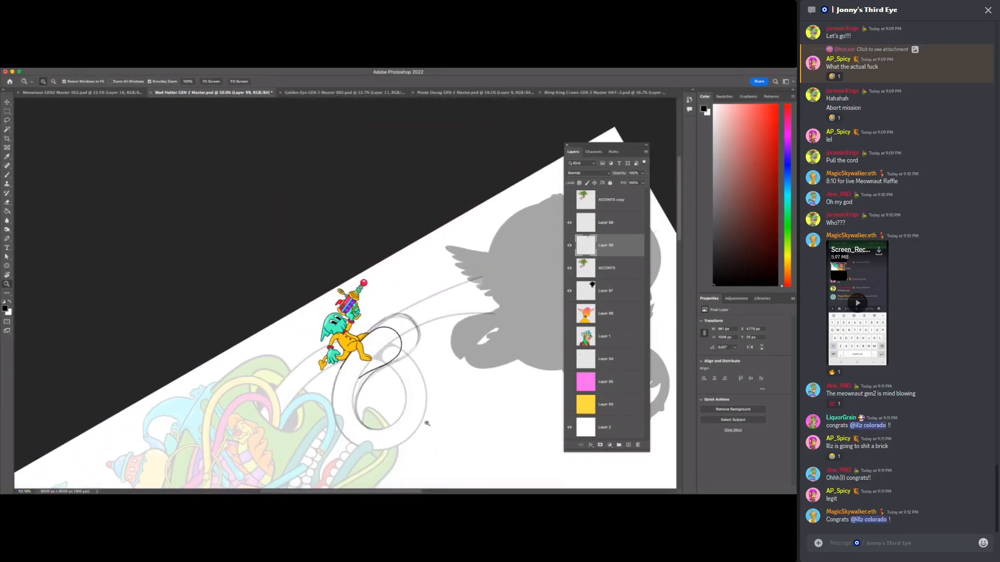
pyautogui.scroll(5, 367, 302)
pyautogui.moveTo(349, 364); pyautogui.dragTo(374, 368)
pyautogui.press('l')
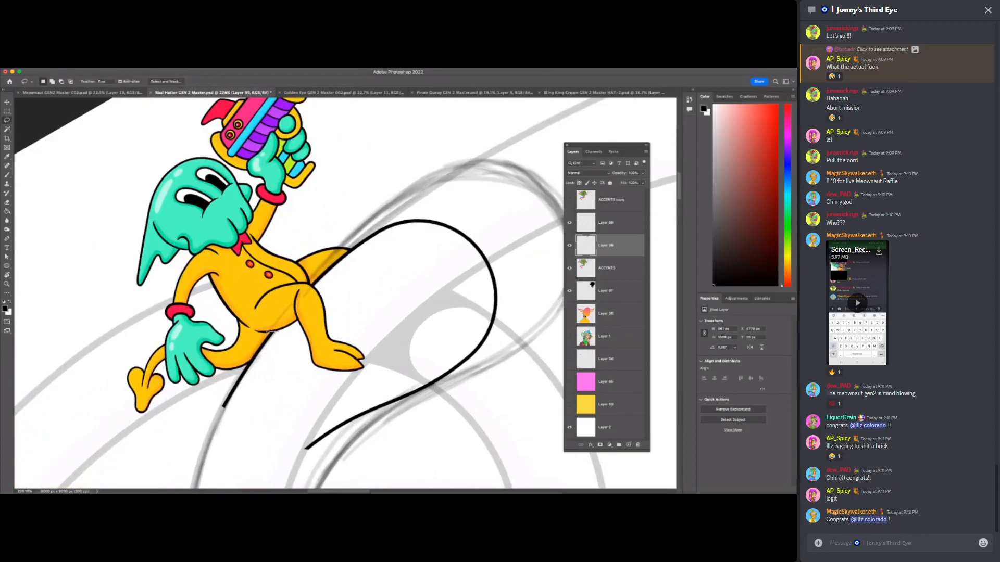
pyautogui.moveTo(245, 366)
pyautogui.mouseDown()
pyautogui.moveTo(222, 408)
pyautogui.moveTo(282, 338)
pyautogui.moveTo(263, 333)
pyautogui.mouseUp()
pyautogui.press('Delete')
pyautogui.hotkey('ctrl', 'd')
# - Lasso the remaining black outline of the old eyeball on Layer 99, delete it and clear the selection
pyautogui.moveTo(350, 249)
pyautogui.mouseDown()
pyautogui.moveTo(488, 212)
pyautogui.moveTo(500, 374)
pyautogui.moveTo(287, 467)
pyautogui.moveTo(359, 401)
pyautogui.mouseUp()
pyautogui.press('Delete')
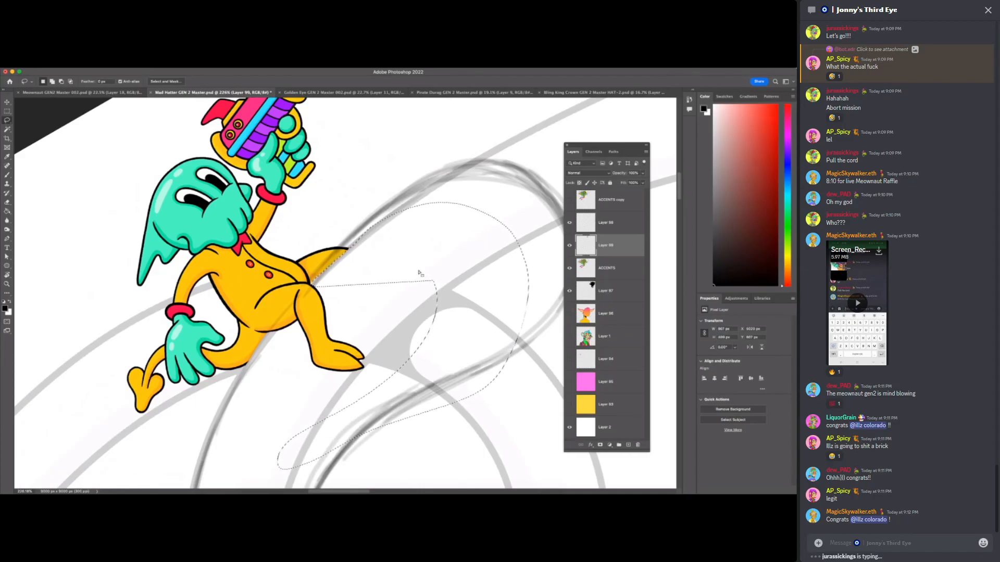
pyautogui.click(483, 430)
pyautogui.press('z')
pyautogui.scroll(-5, 486, 438)
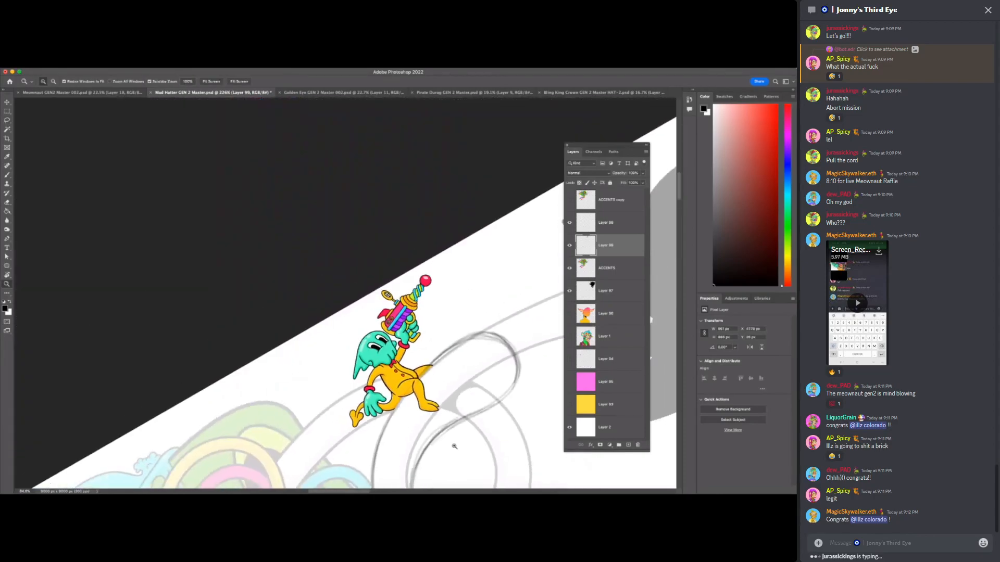
# - Darken the sketched contours of the looping eyestalk on Layer 98 with Brush strokes from the rider around the inner curve
pyautogui.scroll(3, 487, 441)
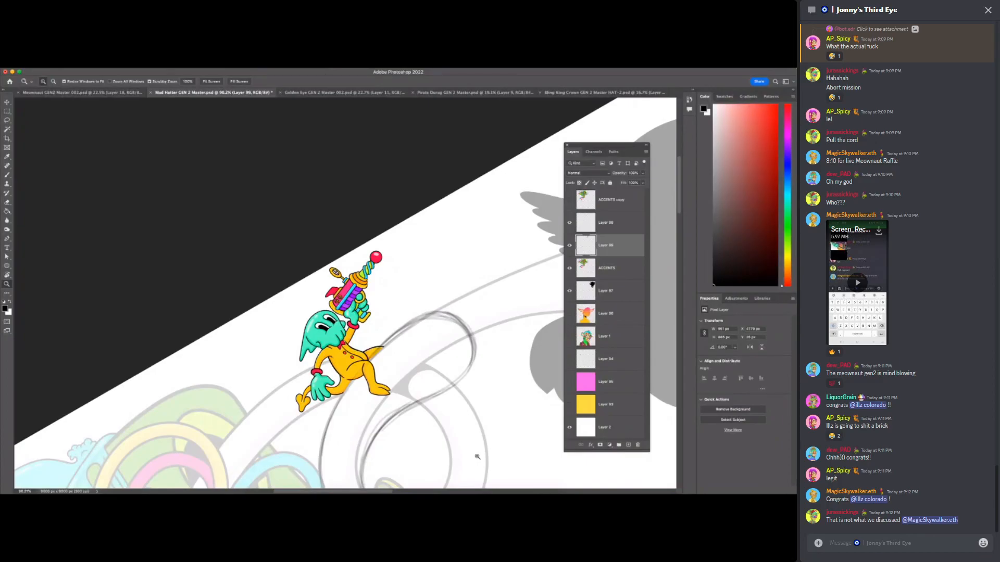
pyautogui.scroll(2, 457, 371)
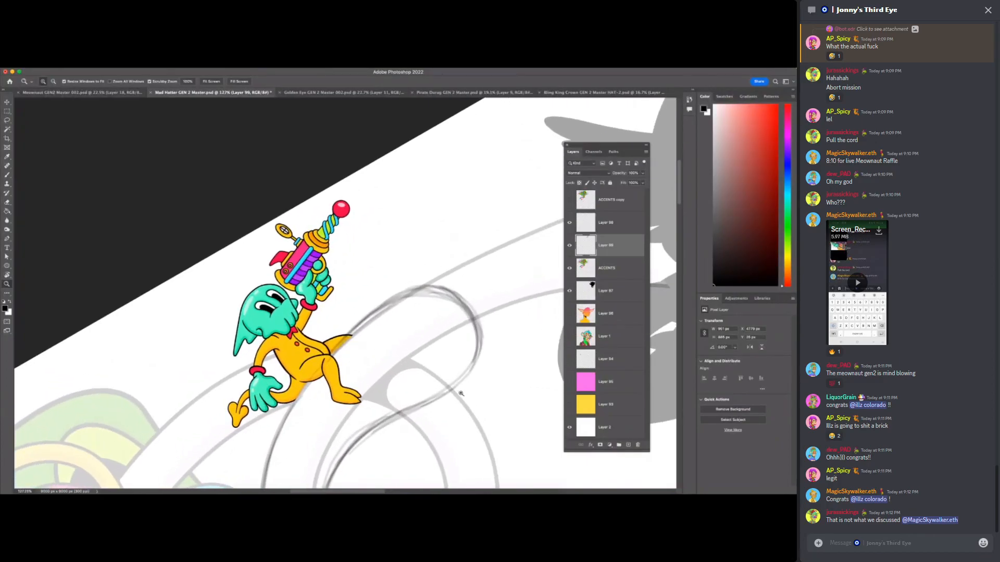
pyautogui.scroll(-3, 461, 394)
pyautogui.hscroll(2, 461, 394)
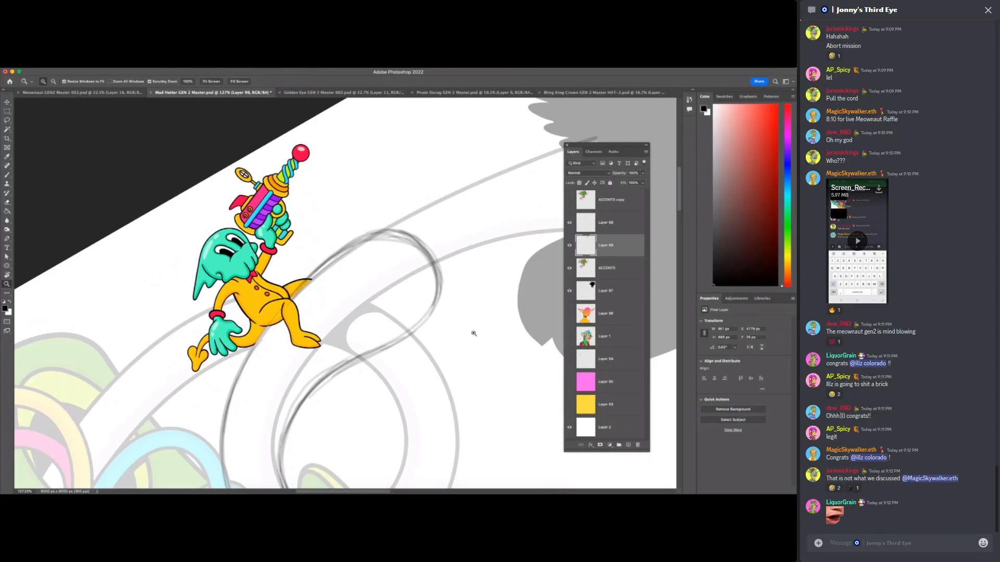
pyautogui.click(7, 176)
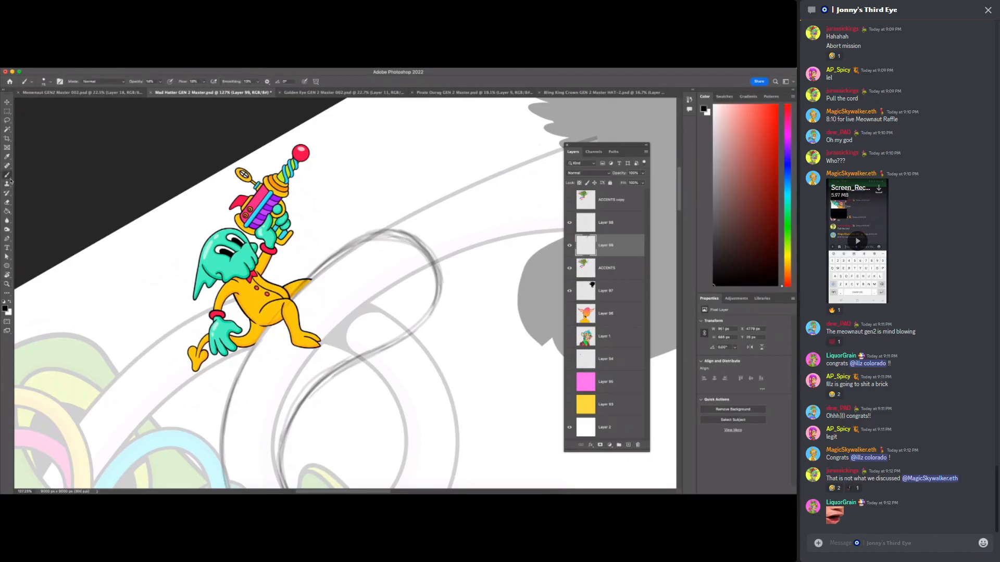
pyautogui.press('z')
pyautogui.moveTo(428, 324)
pyautogui.mouseDown()
pyautogui.moveTo(364, 354)
pyautogui.moveTo(419, 367)
pyautogui.moveTo(417, 346)
pyautogui.moveTo(438, 346)
pyautogui.mouseUp()
pyautogui.click(7, 175)
pyautogui.click(570, 223)
pyautogui.click(570, 223)
pyautogui.click(606, 222)
pyautogui.moveTo(330, 254)
pyautogui.mouseDown()
pyautogui.moveTo(398, 214)
pyautogui.moveTo(443, 257)
pyautogui.moveTo(413, 308)
pyautogui.moveTo(346, 344)
pyautogui.moveTo(320, 373)
pyautogui.moveTo(307, 437)
pyautogui.moveTo(341, 463)
pyautogui.mouseUp()
pyautogui.moveTo(271, 459)
pyautogui.mouseDown()
pyautogui.moveTo(254, 402)
pyautogui.moveTo(280, 316)
pyautogui.mouseUp()
pyautogui.moveTo(327, 255); pyautogui.dragTo(356, 232)
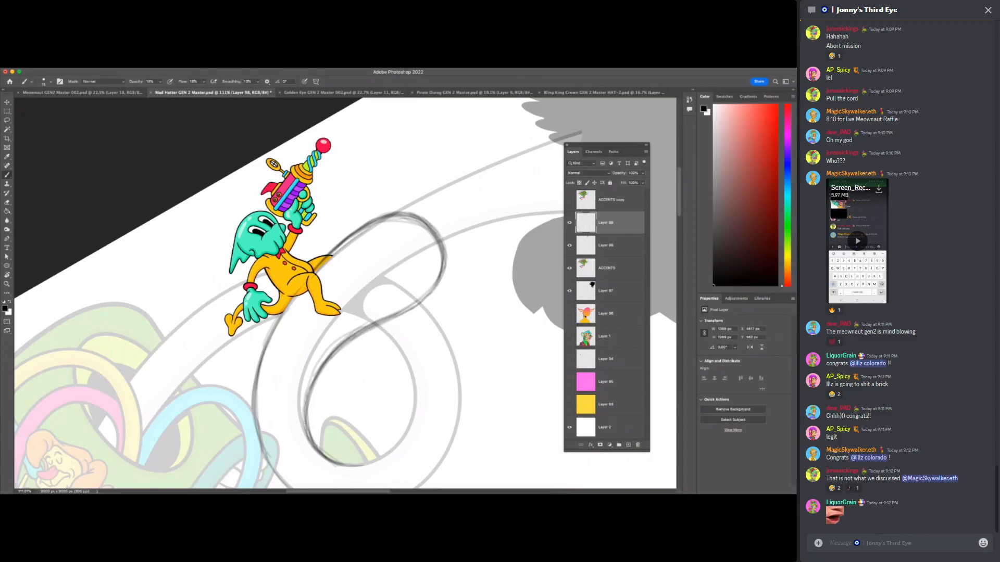
# - Reinforce the lower inner and outer curves of the eyestalk sketch on Layer 98
pyautogui.moveTo(367, 463); pyautogui.dragTo(387, 455)
pyautogui.scroll(-3, 396, 394)
pyautogui.moveTo(245, 374); pyautogui.dragTo(260, 430)
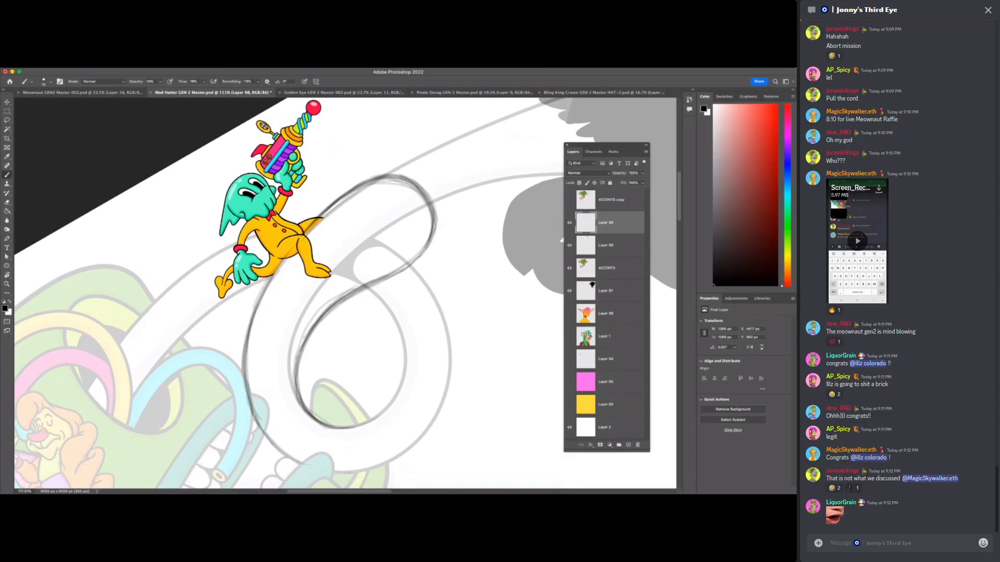
pyautogui.moveTo(344, 471); pyautogui.dragTo(392, 458)
pyautogui.moveTo(375, 416); pyautogui.dragTo(391, 402)
pyautogui.hscroll(3, 401, 383)
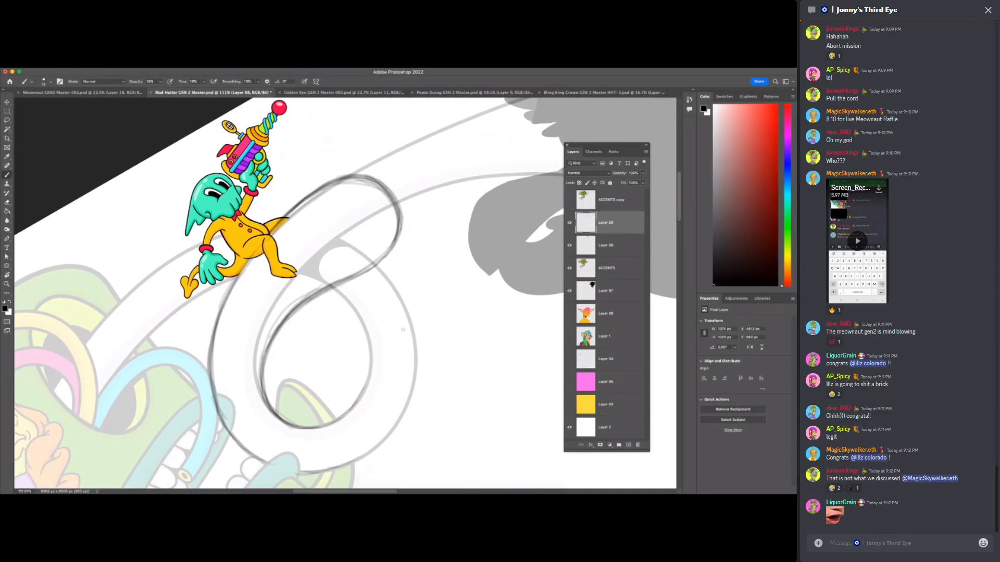
# - Examine the sketched eyestalk loop against the grey character silhouette in rotated and upright views
pyautogui.press('z')
pyautogui.keyDown('alt'); pyautogui.click(402, 388); pyautogui.keyUp('alt')
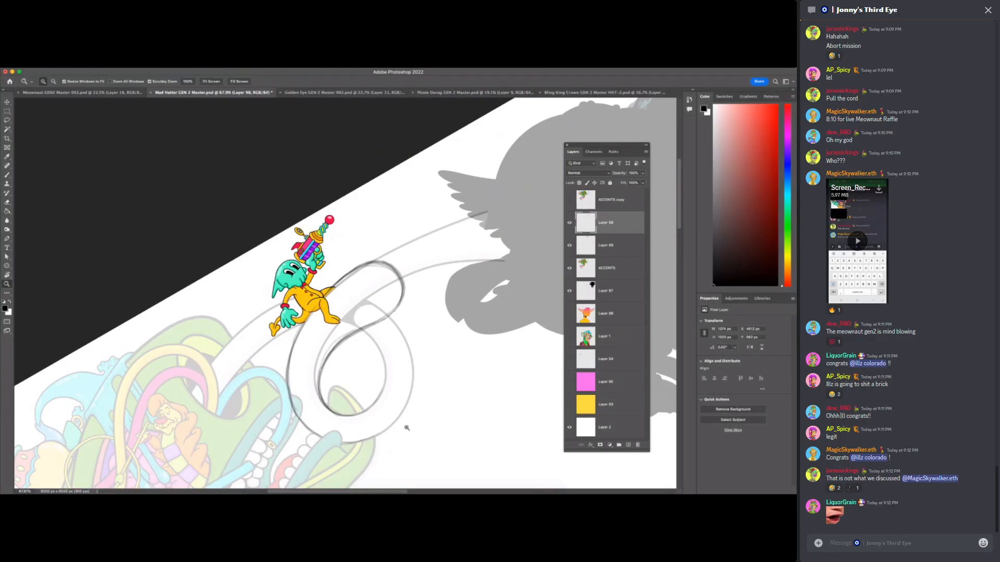
pyautogui.press('r')
pyautogui.moveTo(426, 402); pyautogui.dragTo(486, 182)
pyautogui.press('b')
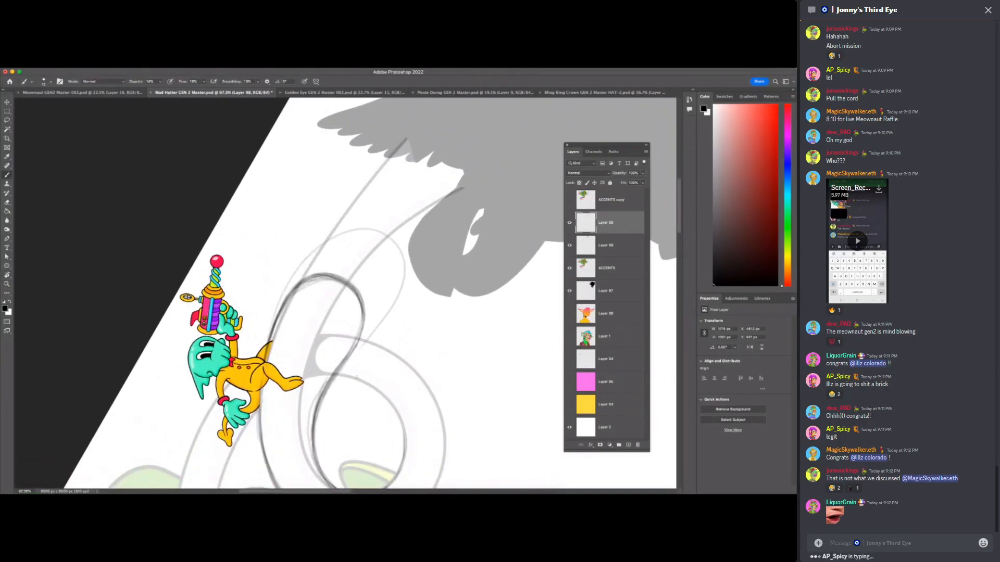
pyautogui.scroll(-3, 463, 371)
pyautogui.press('r')
pyautogui.moveTo(464, 371); pyautogui.dragTo(486, 277)
pyautogui.press('z')
pyautogui.scroll(3, 386, 355)
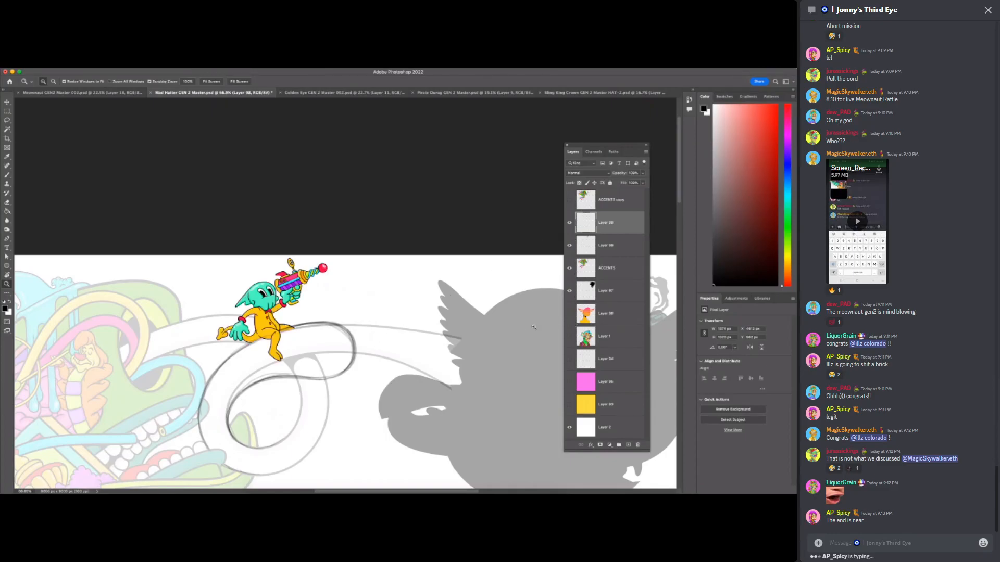
# - Select the rider's Layer 99, check its contents, and add a Stroke layer effect to it
pyautogui.moveTo(267, 303); pyautogui.dragTo(300, 312)
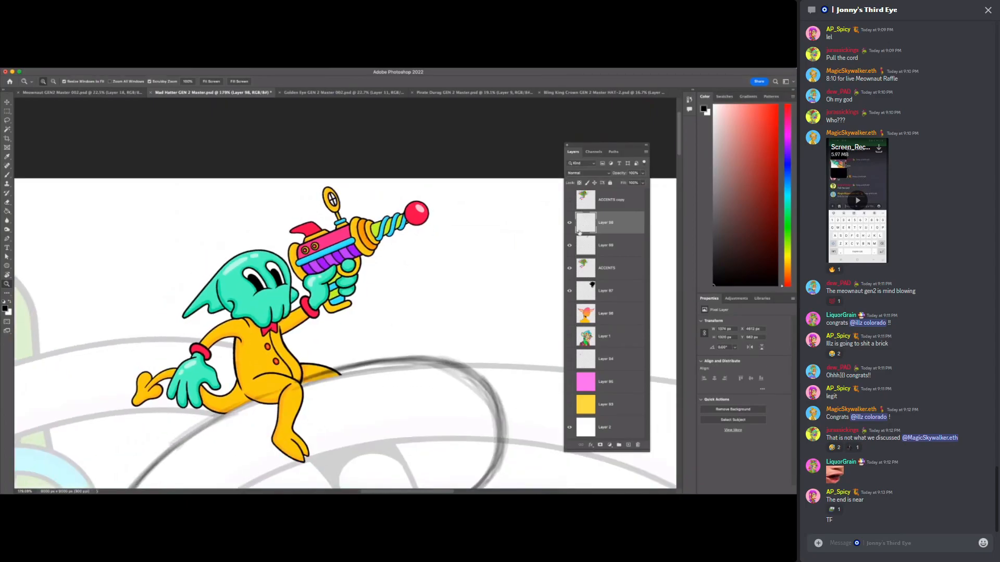
pyautogui.click(569, 245)
pyautogui.click(570, 245)
pyautogui.click(585, 245)
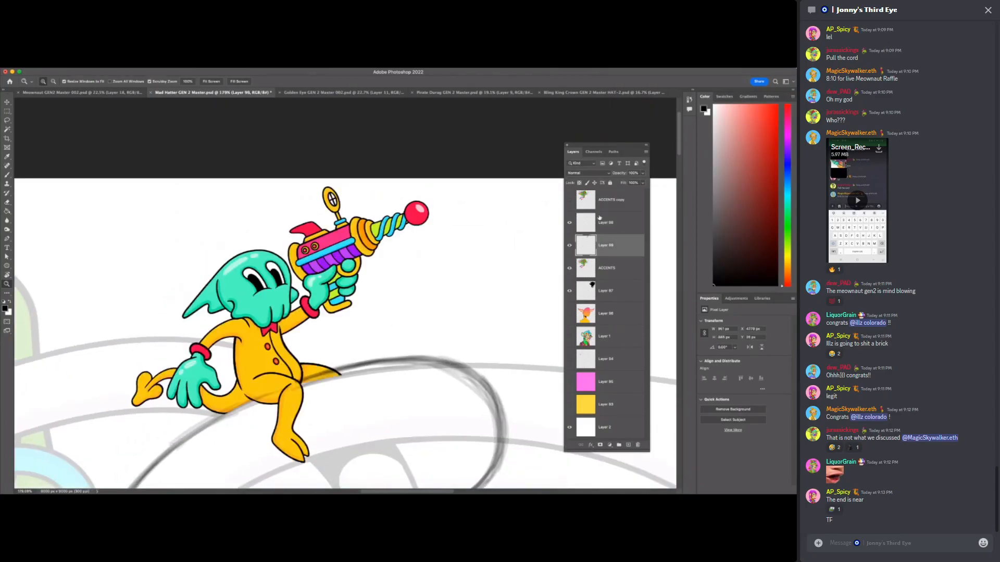
pyautogui.click(569, 245)
pyautogui.click(569, 245)
pyautogui.keyDown('ctrl'); pyautogui.click(583, 247); pyautogui.keyUp('ctrl')
pyautogui.press('l')
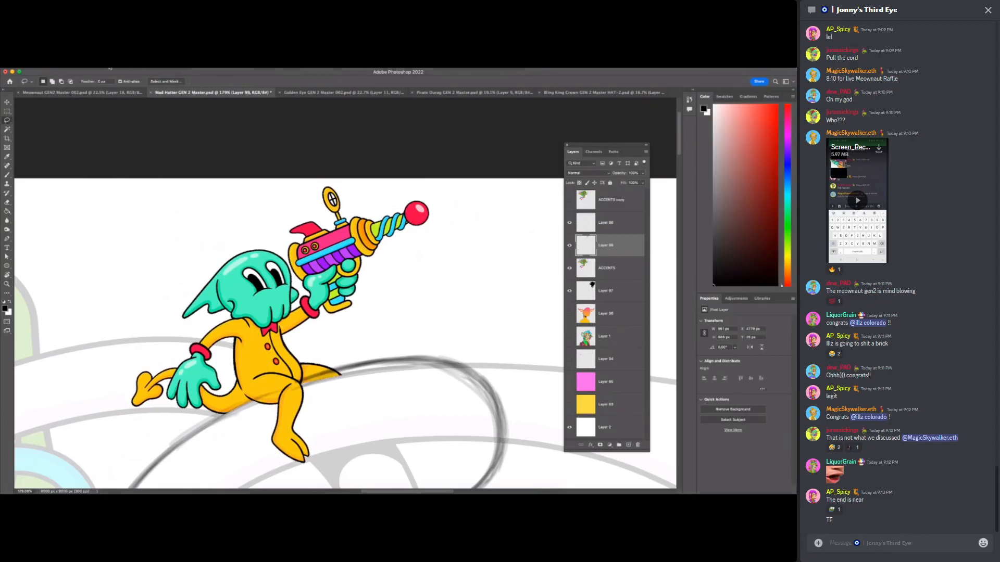
pyautogui.press('F7')
pyautogui.press('F7')
pyautogui.press('super+z')
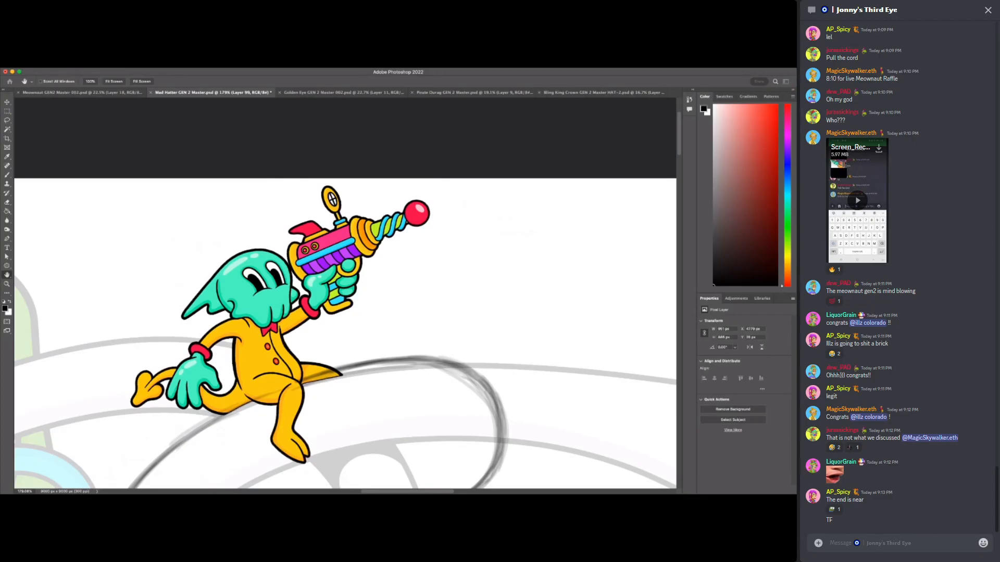
# - Lower the opacity of the eyestalk sketch on Layer 98 to 57%
pyautogui.press('z')
pyautogui.moveTo(485, 321); pyautogui.dragTo(461, 346)
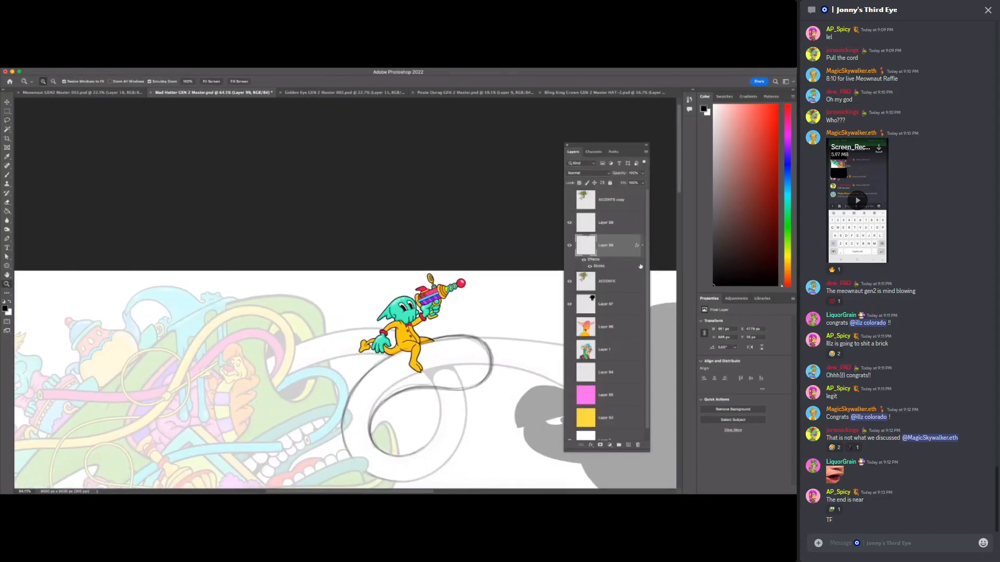
pyautogui.click(610, 280)
pyautogui.moveTo(411, 411); pyautogui.dragTo(475, 358)
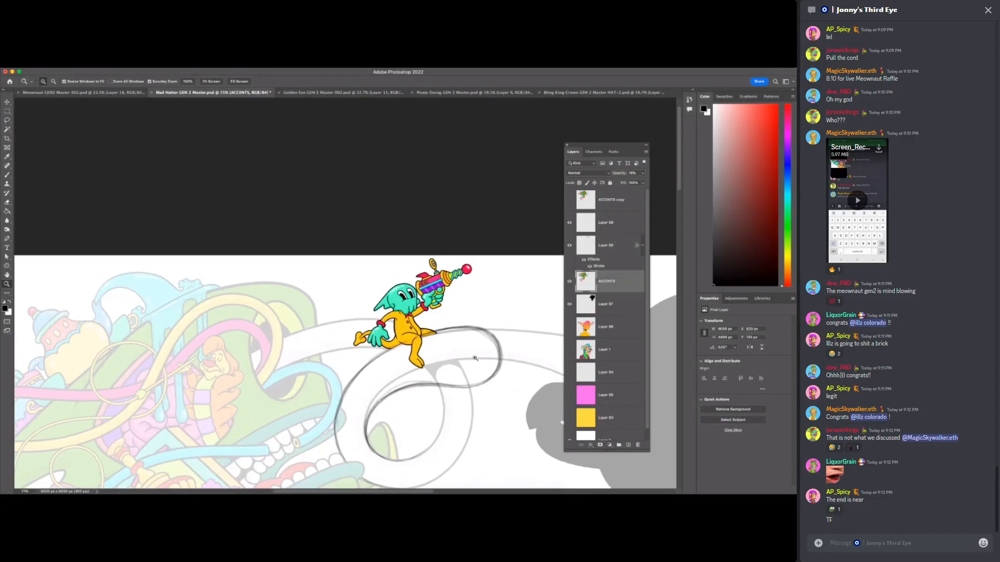
pyautogui.click(608, 225)
pyautogui.moveTo(467, 445); pyautogui.dragTo(638, 386)
pyautogui.press('super+Tab')
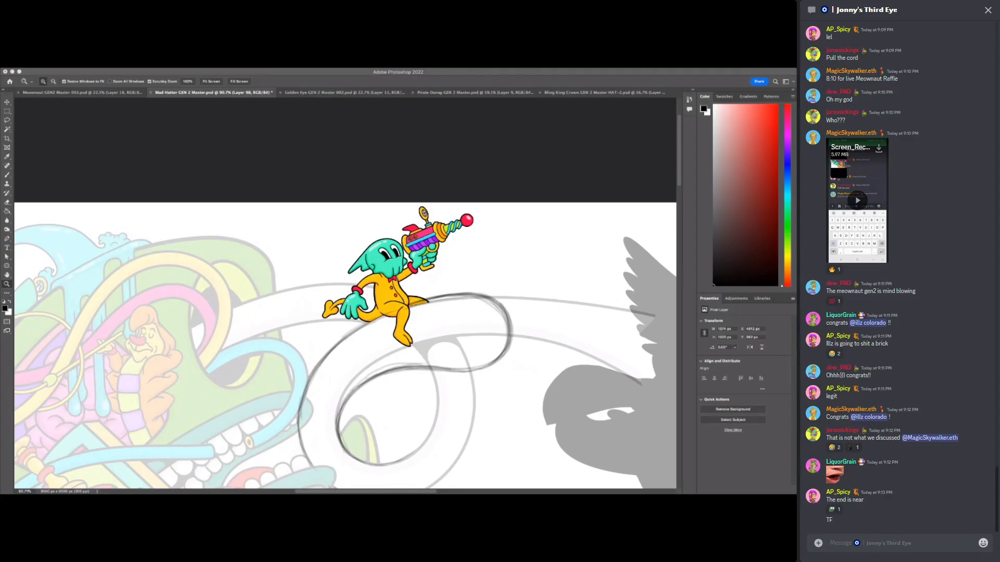
pyautogui.press('super+Tab')
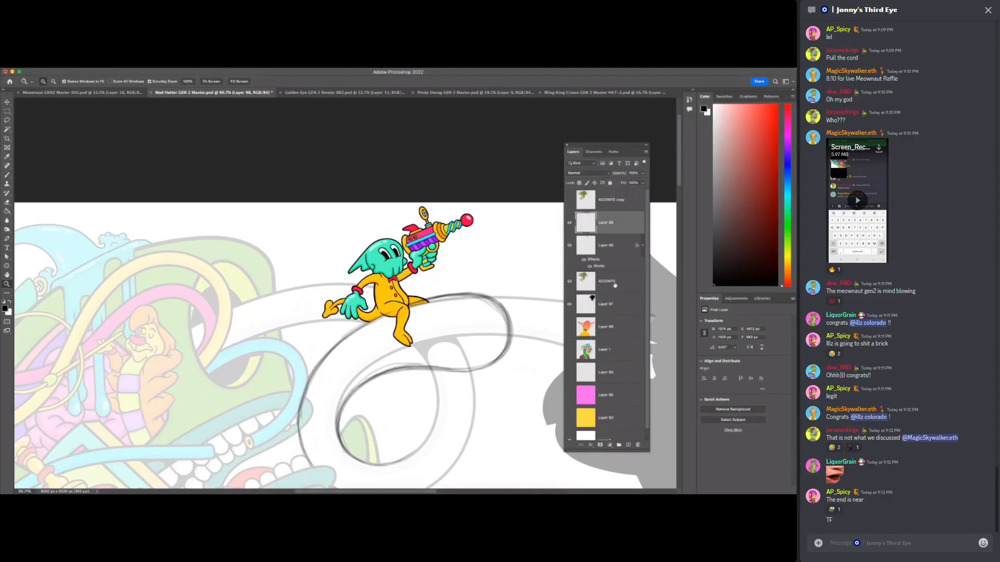
pyautogui.click(643, 173)
pyautogui.moveTo(644, 182)
pyautogui.mouseDown()
pyautogui.moveTo(619, 184)
pyautogui.moveTo(629, 184)
pyautogui.mouseUp()
# - Check what the lower layers contain, and reduce the ACCENTS layer's opacity to 7%
pyautogui.click(570, 247)
pyautogui.click(570, 247)
pyautogui.click(569, 304)
pyautogui.click(570, 305)
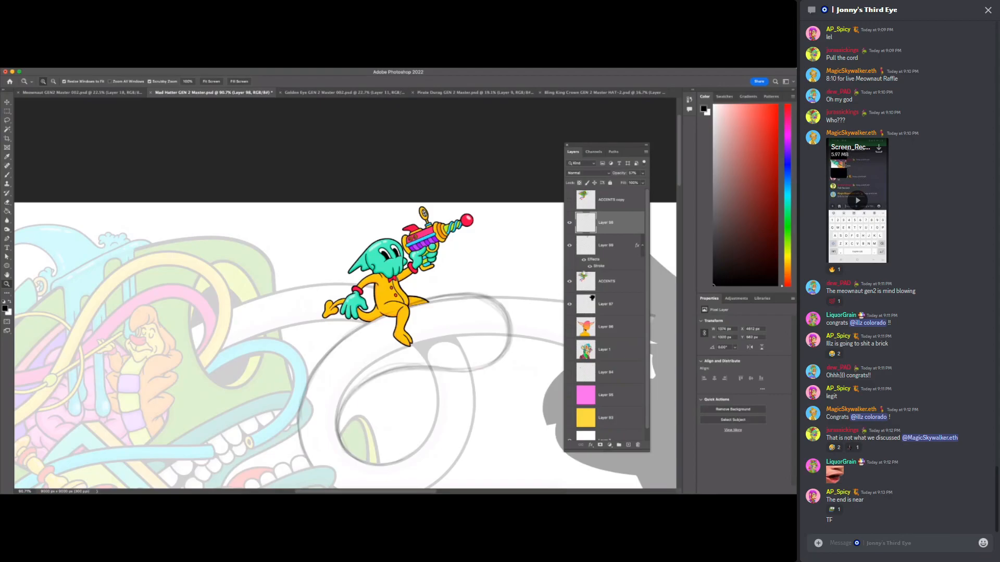
pyautogui.click(570, 281)
pyautogui.click(569, 281)
pyautogui.click(609, 282)
pyautogui.click(642, 173)
pyautogui.moveTo(625, 185); pyautogui.dragTo(615, 185)
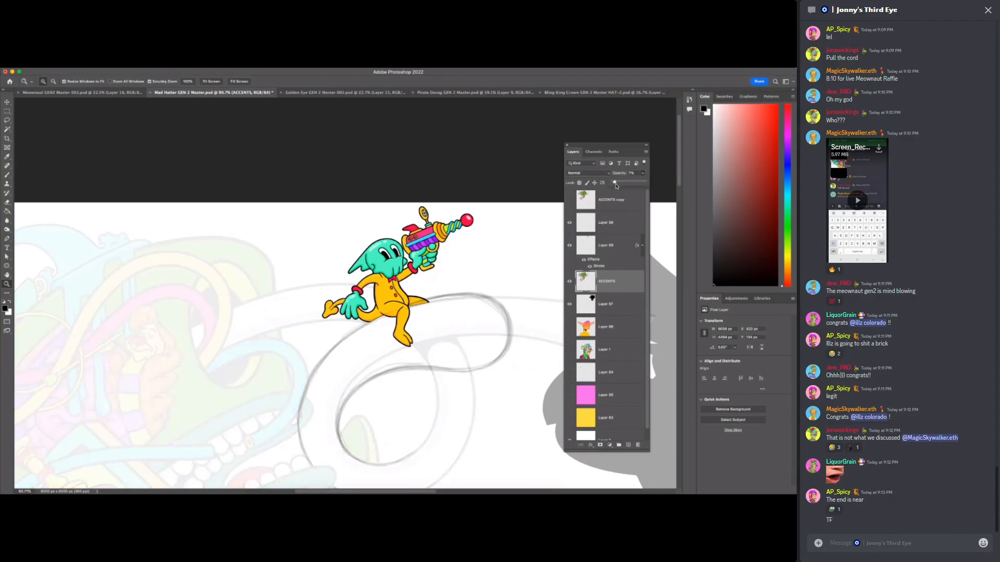
# - Add a new layer above Layer 98 and try a larger Hard Round Pressure Size brush
pyautogui.click(615, 224)
pyautogui.click(628, 446)
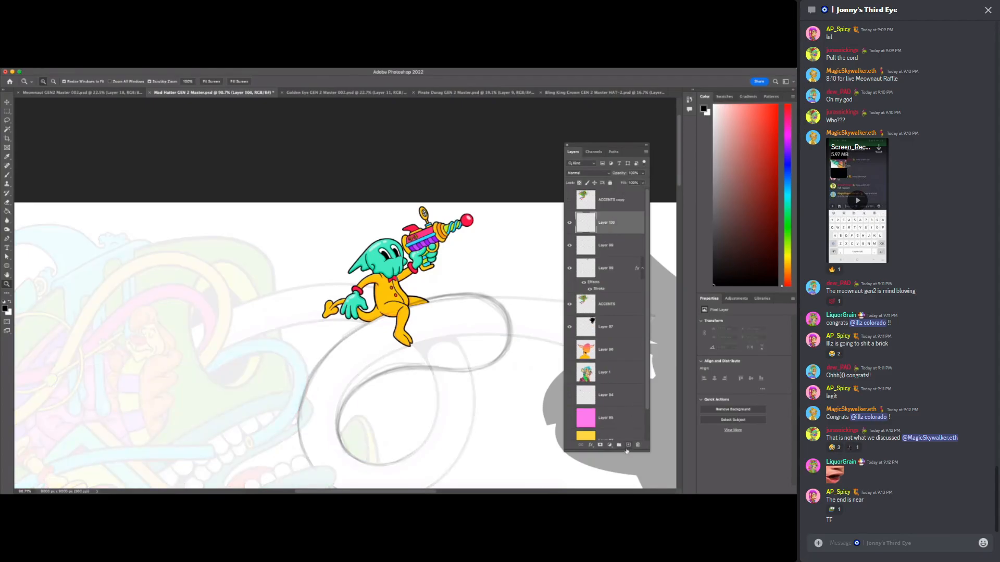
pyautogui.click(415, 449)
pyautogui.press('b')
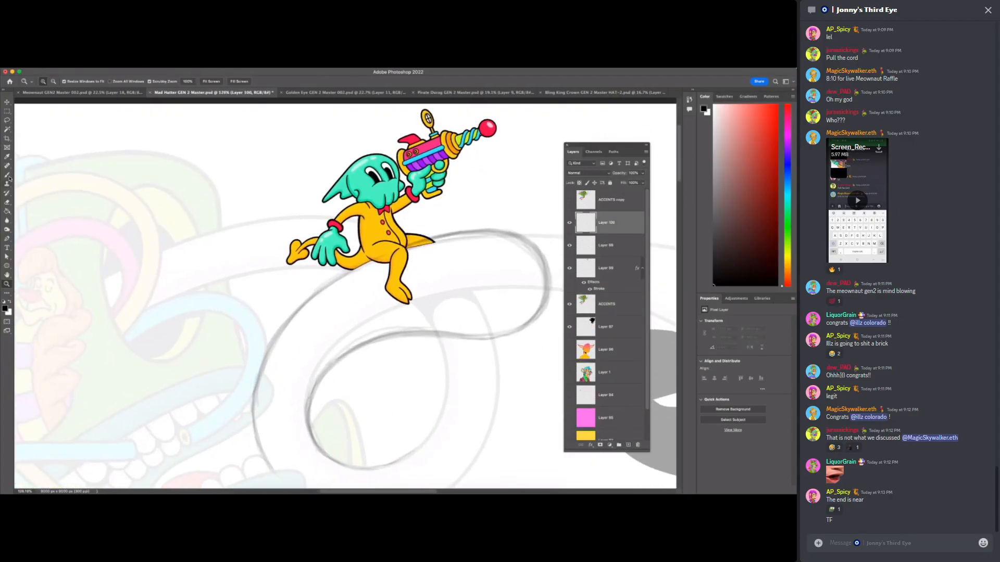
pyautogui.hscroll(3, 412, 288)
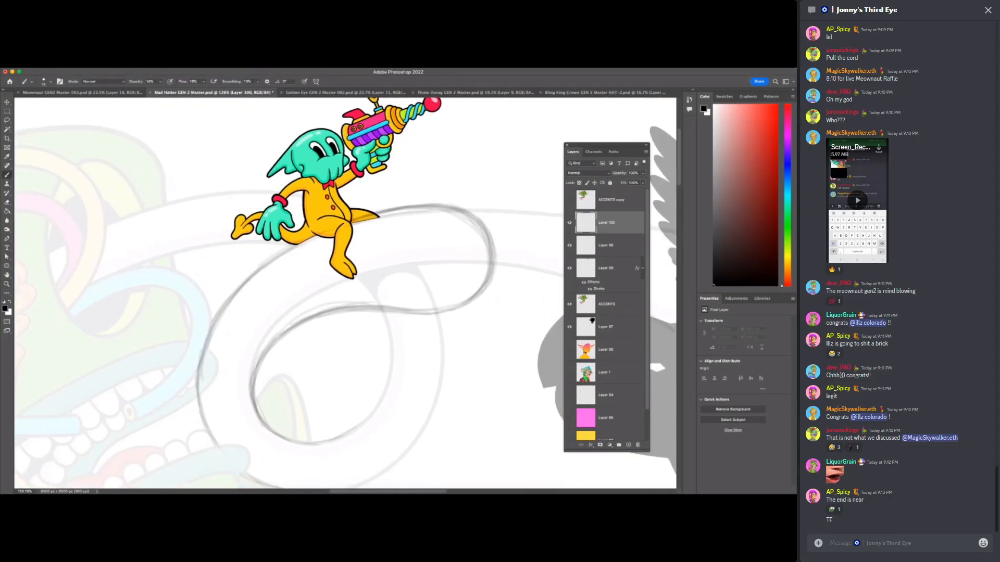
pyautogui.click(50, 82)
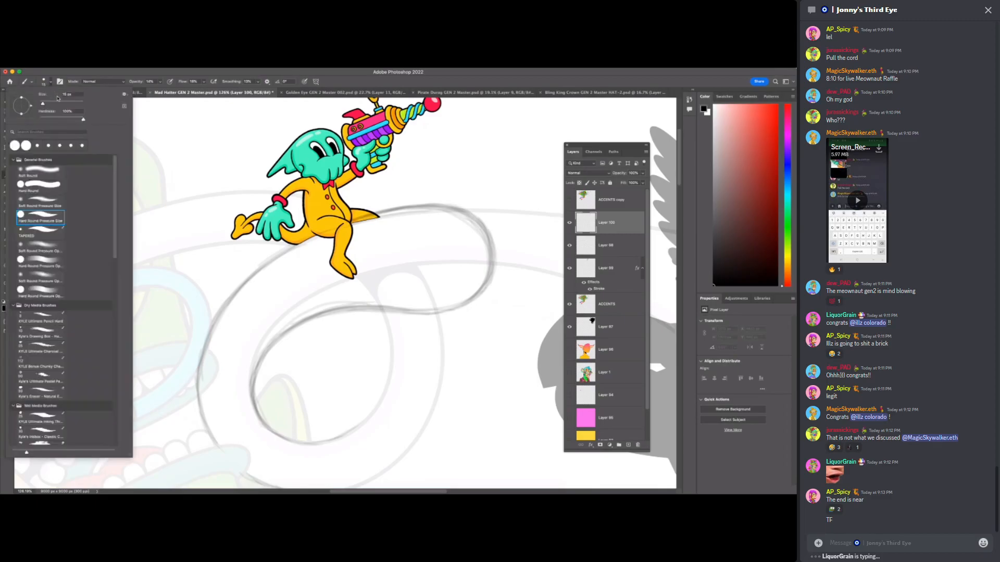
pyautogui.click(73, 84)
pyautogui.click(50, 82)
pyautogui.moveTo(79, 103); pyautogui.dragTo(93, 102)
pyautogui.press('super+z')
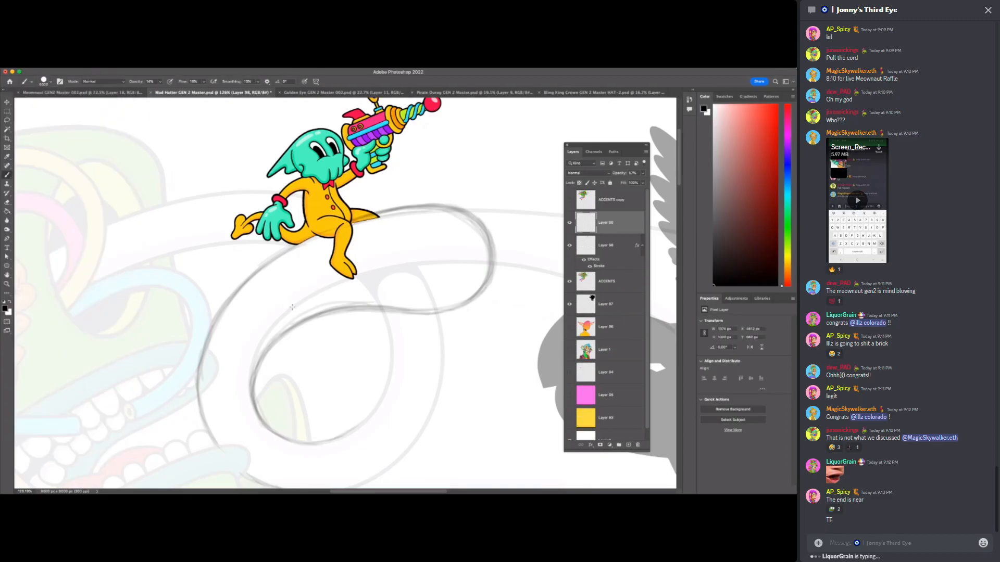
# - Reduce the brush size and set the brush's opacity, flow and smoothing to 100%
pyautogui.click(45, 81)
pyautogui.click(46, 101)
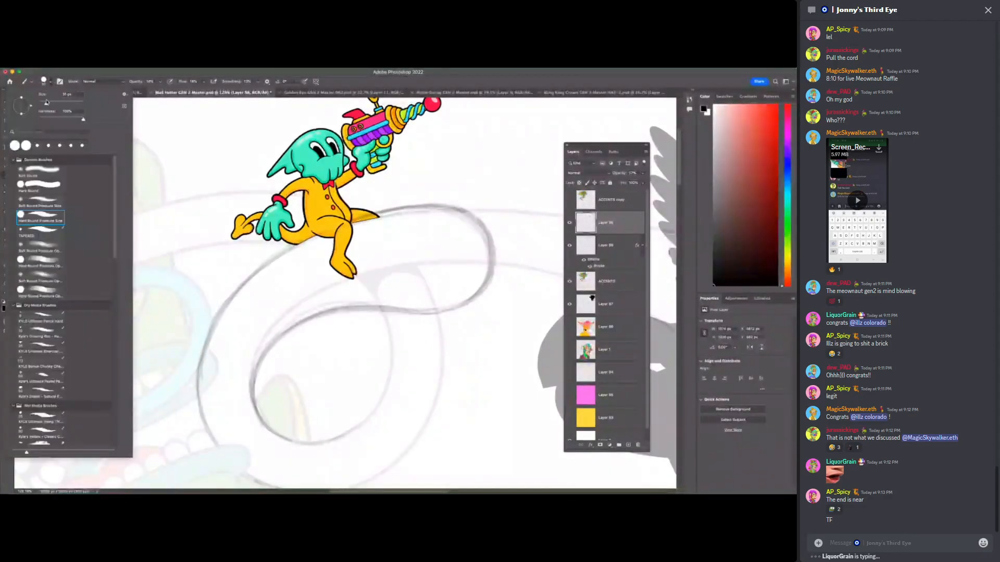
pyautogui.moveTo(47, 101); pyautogui.dragTo(43, 102)
pyautogui.click(256, 71)
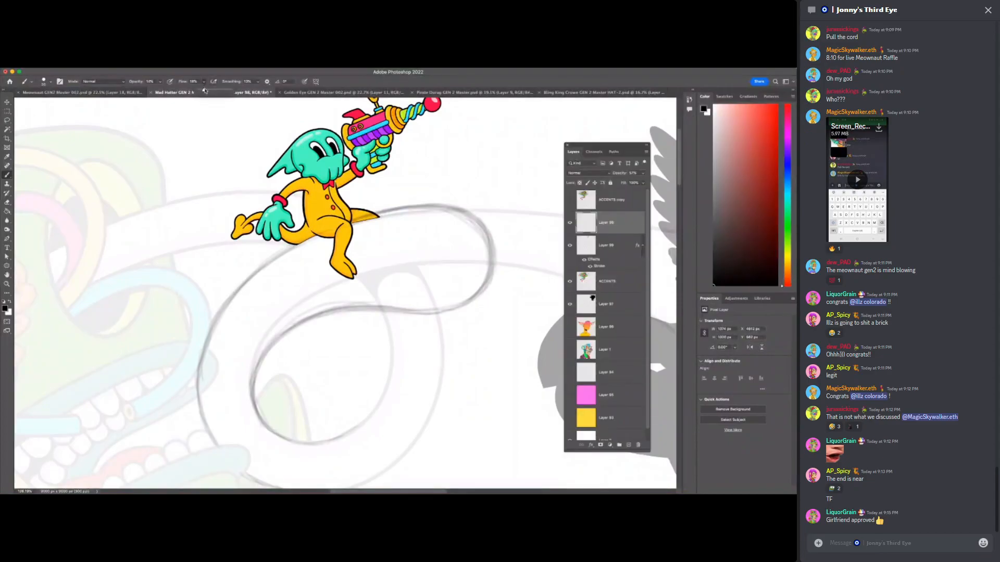
pyautogui.moveTo(205, 91); pyautogui.dragTo(221, 91)
pyautogui.click(159, 82)
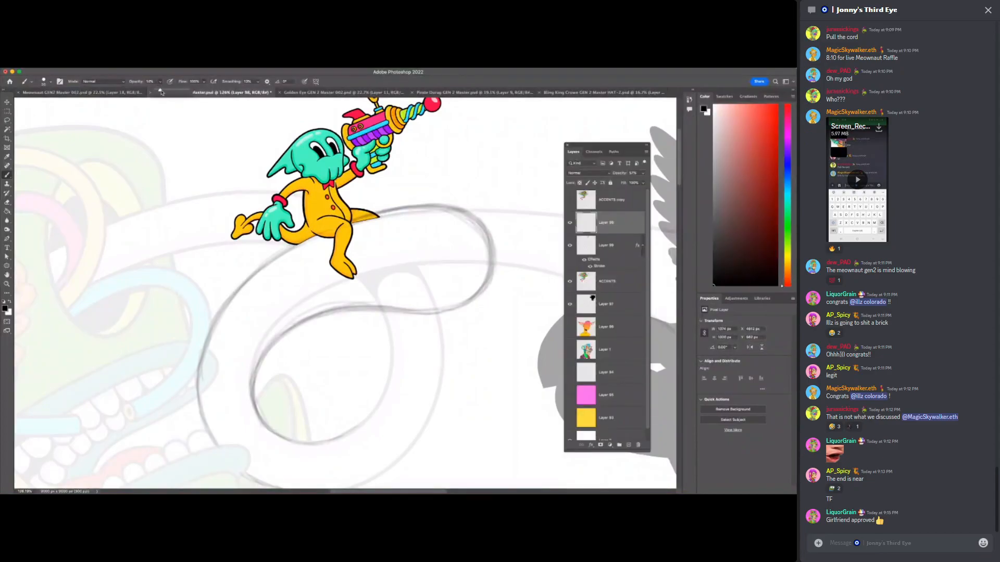
pyautogui.click(257, 82)
pyautogui.moveTo(256, 91); pyautogui.dragTo(285, 91)
# - Undo the test stroke on Layer 98 and add a new layer above it
pyautogui.scroll(-4, 268, 346)
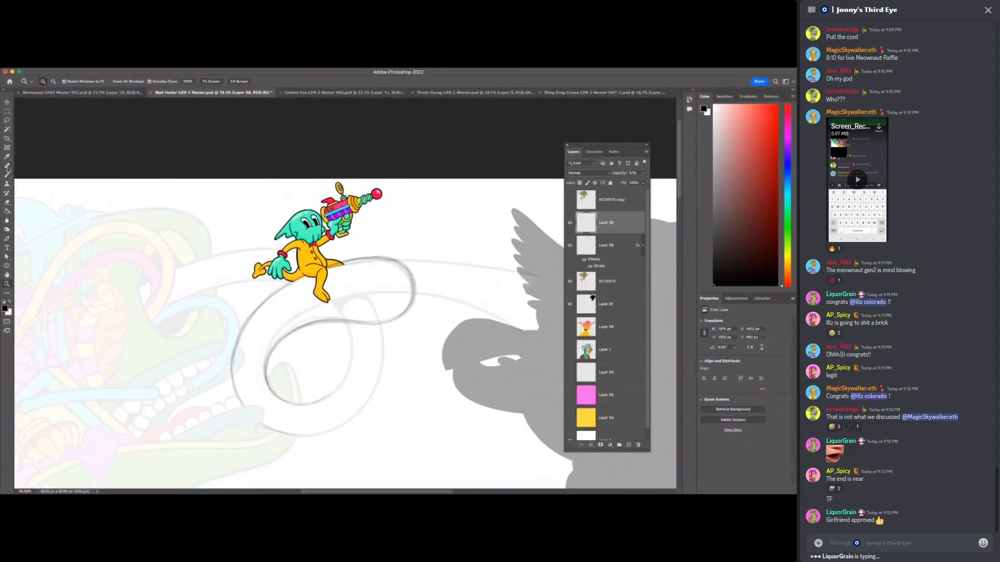
pyautogui.moveTo(291, 325); pyautogui.dragTo(307, 382)
pyautogui.press('super+z')
pyautogui.click(628, 445)
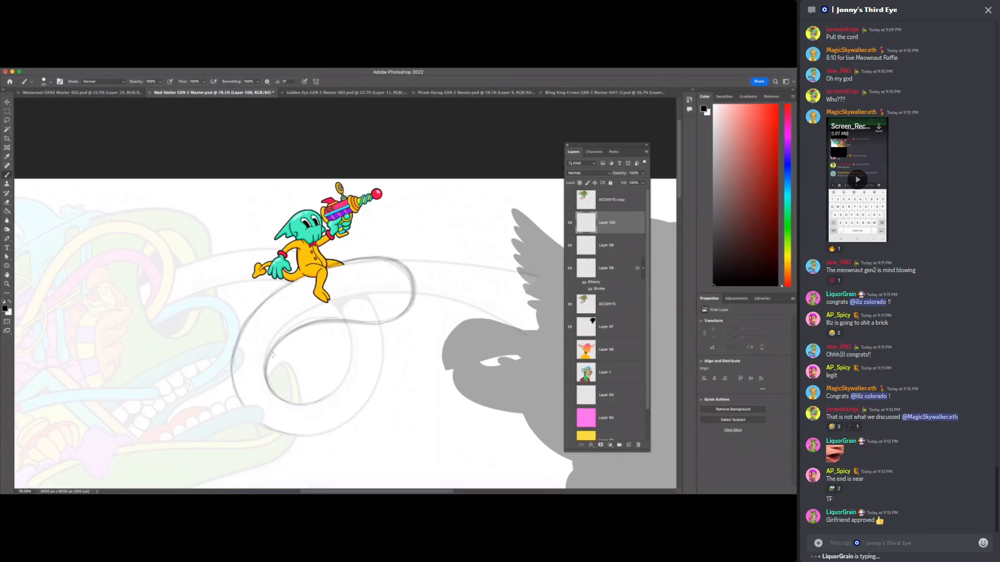
# - Try to ink the inner curve of the eyestalk loop on the new layer
pyautogui.moveTo(206, 258); pyautogui.dragTo(231, 251)
pyautogui.press('super+z')
pyautogui.moveTo(312, 402)
pyautogui.mouseDown()
pyautogui.moveTo(278, 399)
pyautogui.moveTo(267, 372)
pyautogui.mouseUp()
pyautogui.press('super+z')
pyautogui.moveTo(311, 406)
pyautogui.mouseDown()
pyautogui.moveTo(276, 394)
pyautogui.moveTo(266, 373)
pyautogui.mouseUp()
pyautogui.press('super+z')
pyautogui.moveTo(308, 406)
pyautogui.mouseDown()
pyautogui.moveTo(279, 400)
pyautogui.moveTo(287, 401)
pyautogui.moveTo(265, 371)
pyautogui.moveTo(295, 329)
pyautogui.moveTo(407, 314)
pyautogui.moveTo(418, 286)
pyautogui.moveTo(385, 259)
pyautogui.moveTo(350, 260)
pyautogui.moveTo(254, 315)
pyautogui.moveTo(231, 387)
pyautogui.moveTo(303, 399)
pyautogui.mouseUp()
pyautogui.press('super+z')
pyautogui.hotkey('ctrl', 'z')
# - Try to ink the entire eyestalk loop in black, starting from its lower end
pyautogui.moveTo(307, 438)
pyautogui.mouseDown()
pyautogui.moveTo(232, 398)
pyautogui.moveTo(229, 365)
pyautogui.moveTo(253, 315)
pyautogui.moveTo(277, 295)
pyautogui.moveTo(360, 268)
pyautogui.mouseUp()
pyautogui.hotkey('ctrl', 'z')
pyautogui.moveTo(294, 435)
pyautogui.mouseDown()
pyautogui.moveTo(240, 407)
pyautogui.moveTo(228, 374)
pyautogui.moveTo(263, 298)
pyautogui.moveTo(308, 272)
pyautogui.moveTo(425, 280)
pyautogui.moveTo(416, 316)
pyautogui.moveTo(295, 436)
pyautogui.moveTo(305, 436)
pyautogui.moveTo(253, 419)
pyautogui.moveTo(230, 350)
pyautogui.mouseUp()
pyautogui.hotkey('ctrl', 'z')
pyautogui.hotkey('ctrl', 'z')
pyautogui.hotkey('ctrl', 'z')
pyautogui.moveTo(308, 438)
pyautogui.mouseDown()
pyautogui.moveTo(251, 419)
pyautogui.moveTo(230, 356)
pyautogui.moveTo(240, 326)
pyautogui.moveTo(275, 289)
pyautogui.moveTo(320, 267)
pyautogui.moveTo(346, 271)
pyautogui.mouseUp()
pyautogui.hotkey('ctrl', 'z')
pyautogui.moveTo(305, 438)
pyautogui.mouseDown()
pyautogui.moveTo(258, 426)
pyautogui.moveTo(235, 392)
pyautogui.moveTo(232, 358)
pyautogui.moveTo(248, 320)
pyautogui.moveTo(337, 265)
pyautogui.moveTo(395, 259)
pyautogui.moveTo(414, 269)
pyautogui.moveTo(417, 302)
pyautogui.moveTo(403, 316)
pyautogui.moveTo(293, 330)
pyautogui.moveTo(271, 357)
pyautogui.moveTo(269, 384)
pyautogui.moveTo(292, 401)
pyautogui.moveTo(320, 397)
pyautogui.moveTo(344, 371)
pyautogui.moveTo(351, 332)
pyautogui.mouseUp()
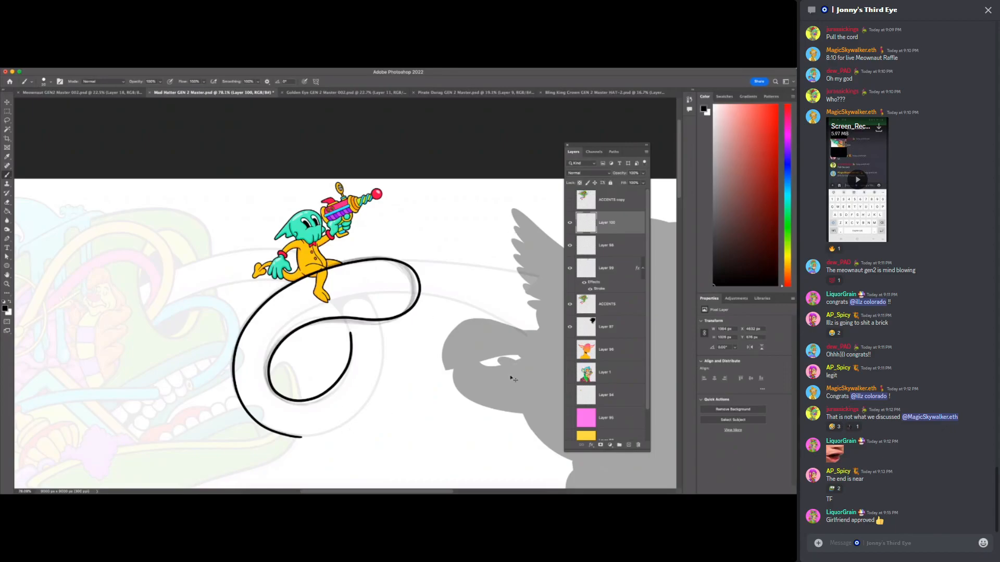
pyautogui.press('super+z')
pyautogui.moveTo(345, 323)
pyautogui.mouseDown()
pyautogui.moveTo(337, 388)
pyautogui.moveTo(321, 401)
pyautogui.moveTo(278, 398)
pyautogui.moveTo(269, 369)
pyautogui.moveTo(276, 344)
pyautogui.moveTo(317, 324)
pyautogui.moveTo(384, 319)
pyautogui.mouseUp()
pyautogui.press('super+z')
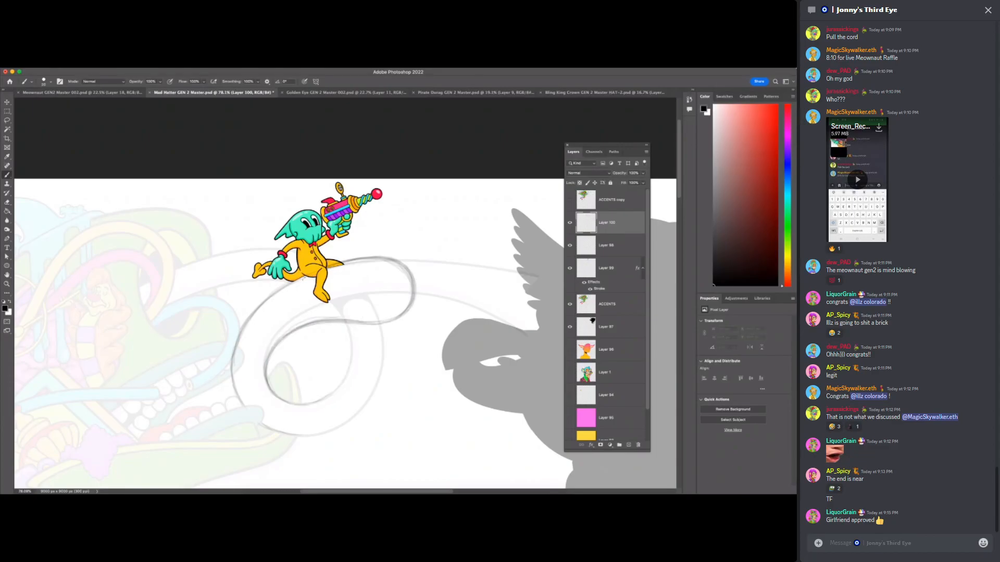
# - Ink the eyestalk loop in one continuous black stroke from its lower end, under the rider and around the inner curve
pyautogui.moveTo(303, 435)
pyautogui.mouseDown()
pyautogui.moveTo(283, 435)
pyautogui.moveTo(241, 402)
pyautogui.moveTo(232, 345)
pyautogui.moveTo(287, 286)
pyautogui.moveTo(320, 270)
pyautogui.moveTo(369, 258)
pyautogui.moveTo(404, 266)
pyautogui.moveTo(415, 304)
pyautogui.moveTo(393, 321)
pyautogui.moveTo(313, 326)
pyautogui.moveTo(275, 343)
pyautogui.moveTo(266, 372)
pyautogui.moveTo(275, 398)
pyautogui.moveTo(312, 405)
pyautogui.moveTo(341, 382)
pyautogui.moveTo(347, 321)
pyautogui.mouseUp()
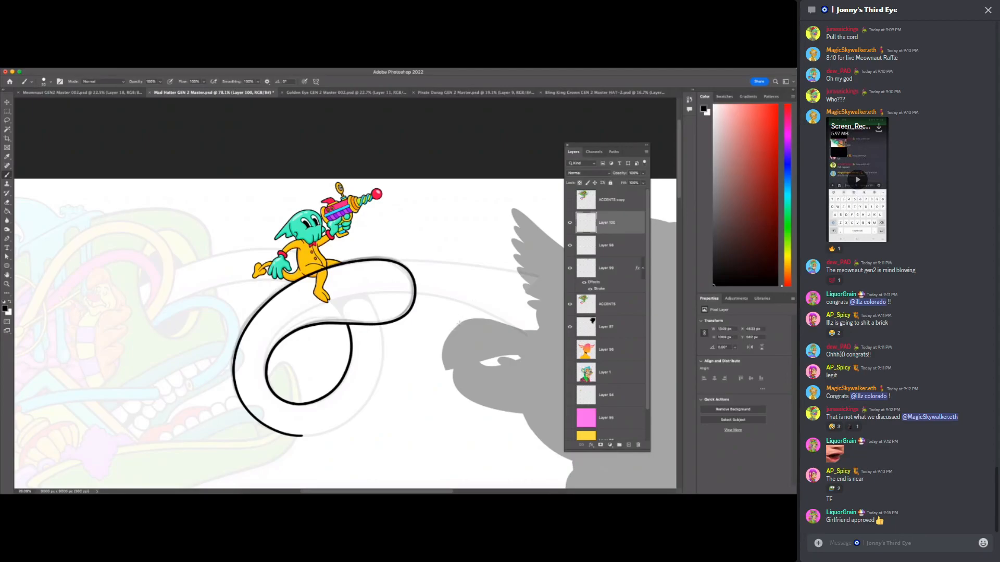
pyautogui.press('z')
pyautogui.moveTo(433, 398); pyautogui.dragTo(415, 402)
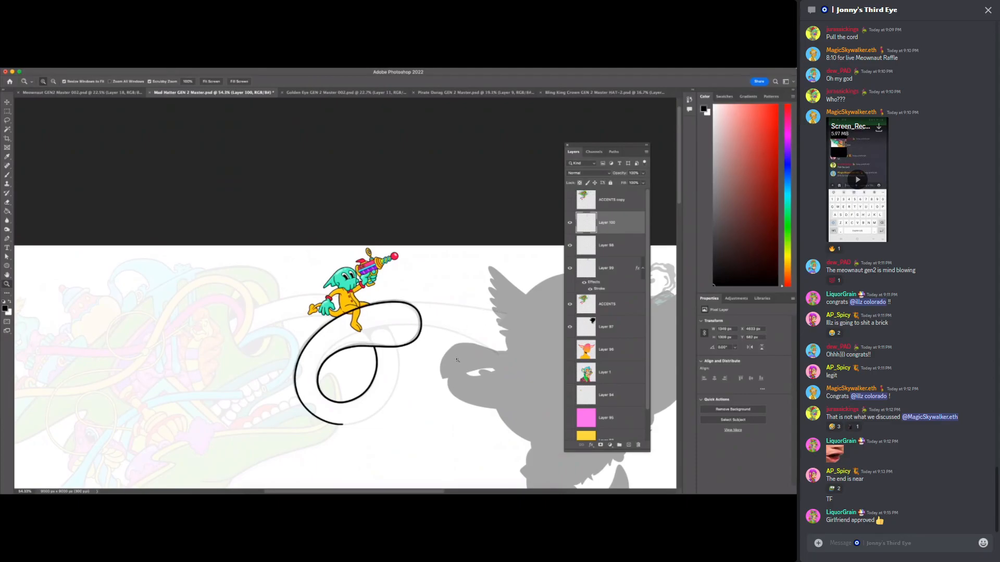
# - Erase the inked eyestalk line where it crosses the rider's body and legs, and tidy the overlap on the rider's layer
pyautogui.moveTo(360, 296); pyautogui.dragTo(386, 290)
pyautogui.moveTo(363, 378); pyautogui.dragTo(386, 353)
pyautogui.press('e')
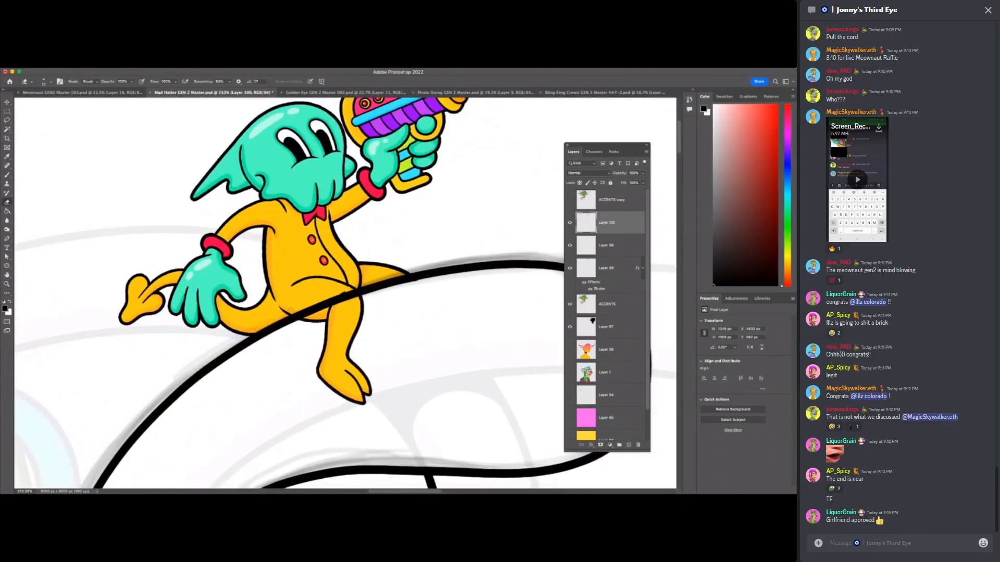
pyautogui.moveTo(290, 316); pyautogui.dragTo(356, 293)
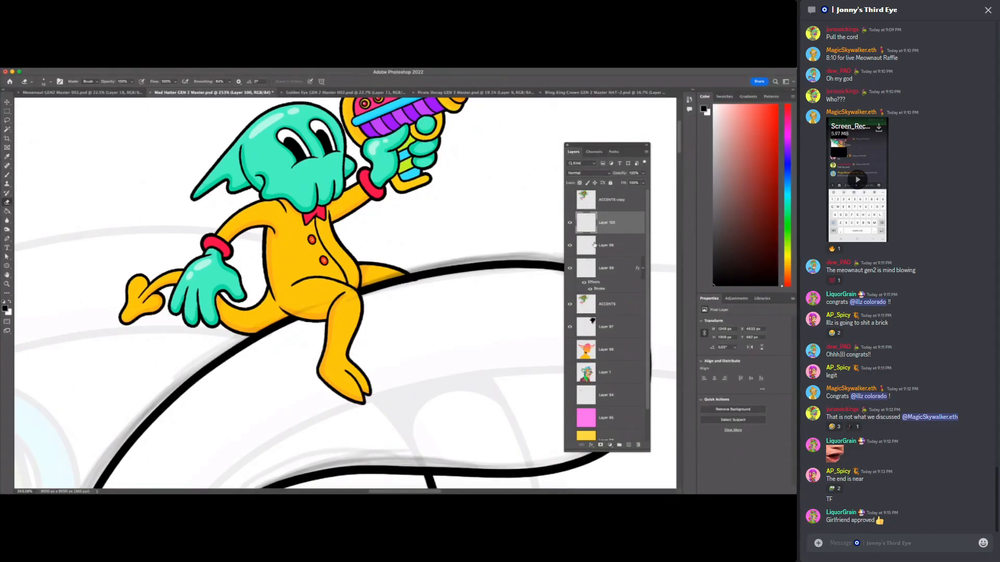
pyautogui.click(569, 269)
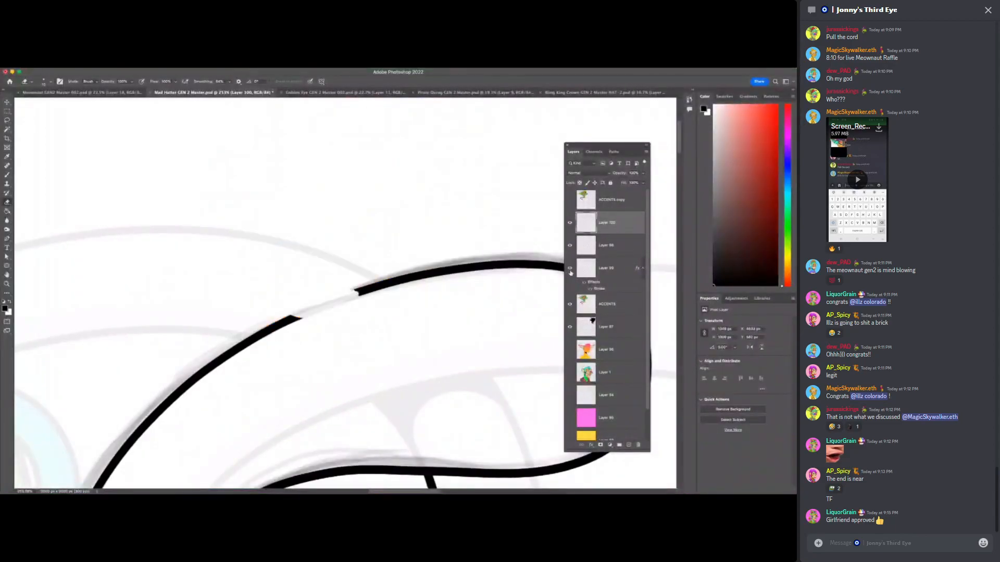
pyautogui.click(570, 269)
pyautogui.moveTo(408, 285); pyautogui.dragTo(423, 281)
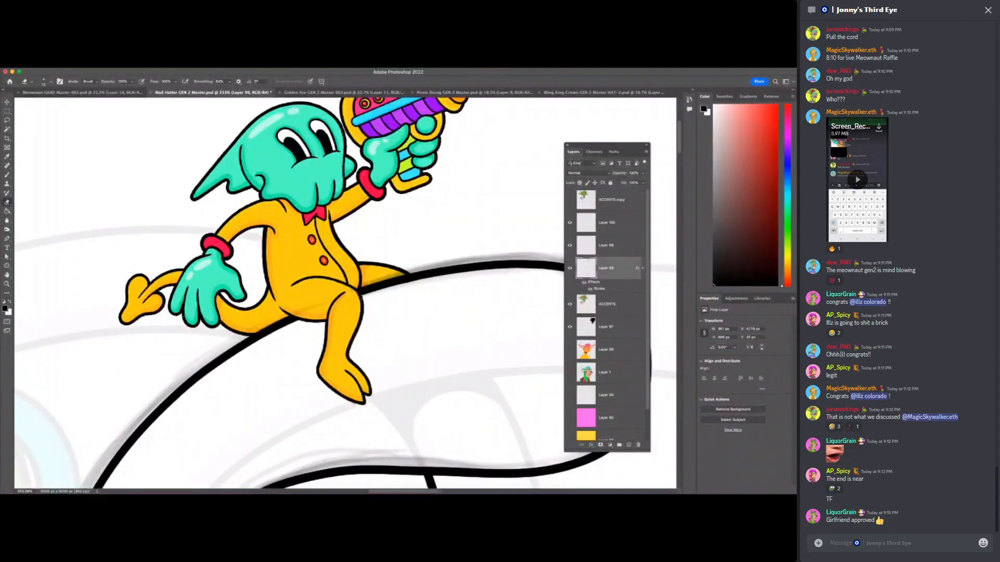
# - Hide the rough grey sketch layer beneath the inked eyestalk so only the clean black linework shows
pyautogui.press('z')
pyautogui.moveTo(453, 396)
pyautogui.mouseDown()
pyautogui.moveTo(426, 408)
pyautogui.moveTo(441, 424)
pyautogui.mouseUp()
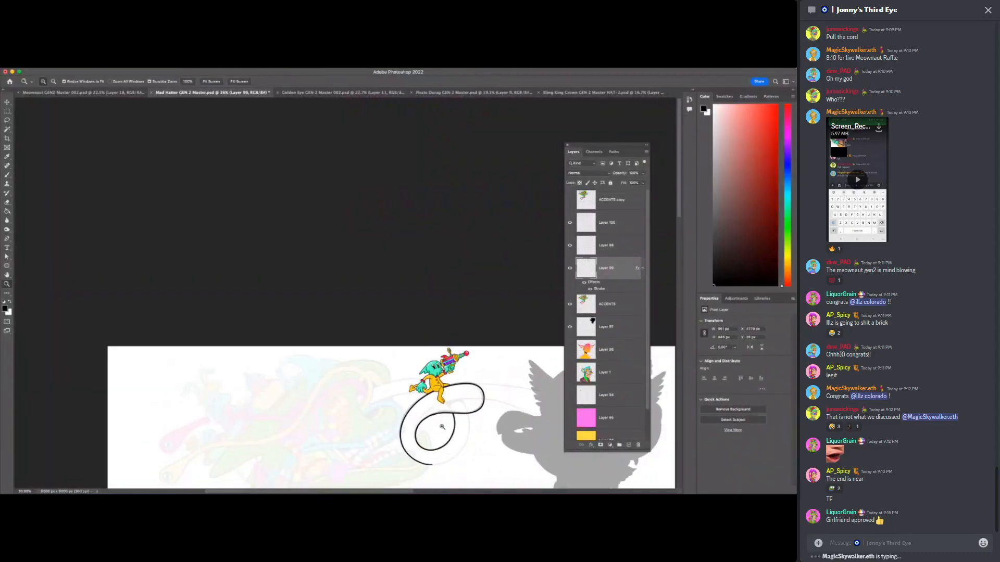
pyautogui.scroll(-5, 444, 428)
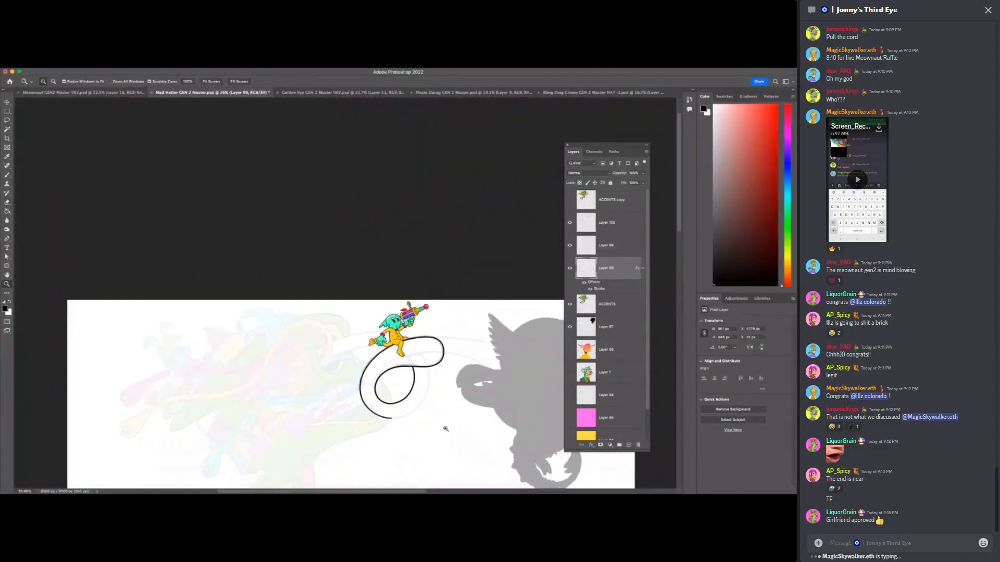
pyautogui.hscroll(1, 446, 428)
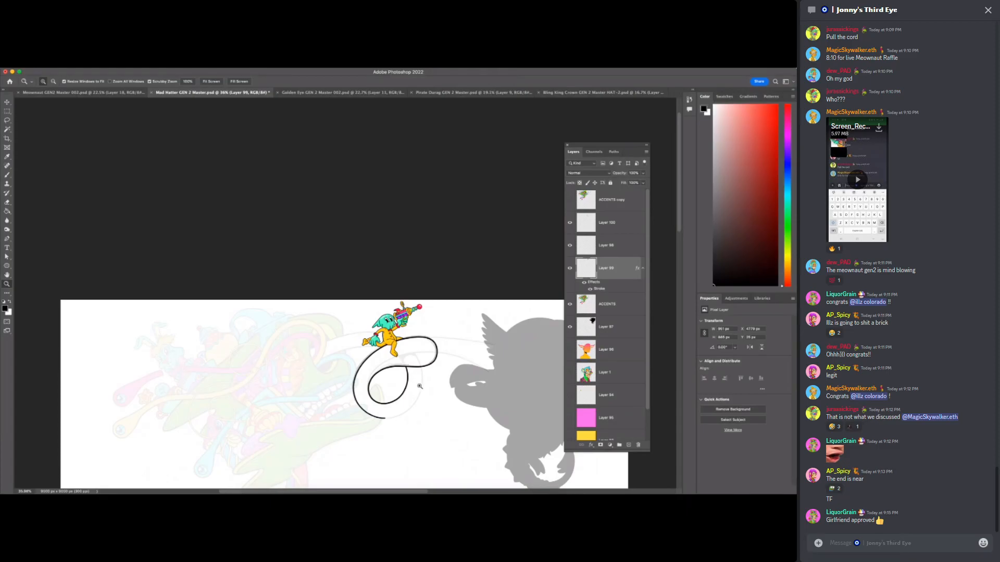
pyautogui.click(416, 385)
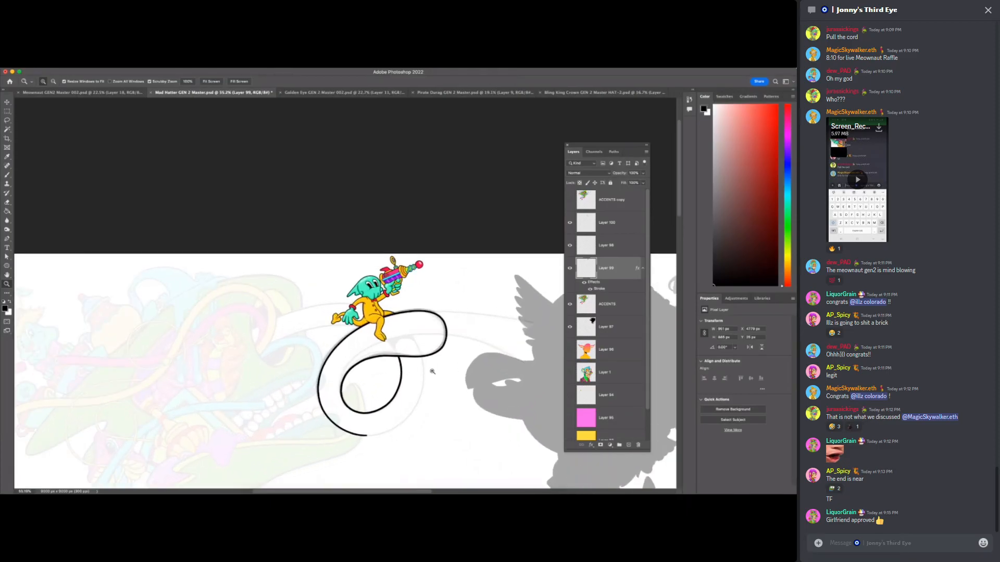
pyautogui.click(421, 339)
pyautogui.click(570, 246)
pyautogui.click(569, 245)
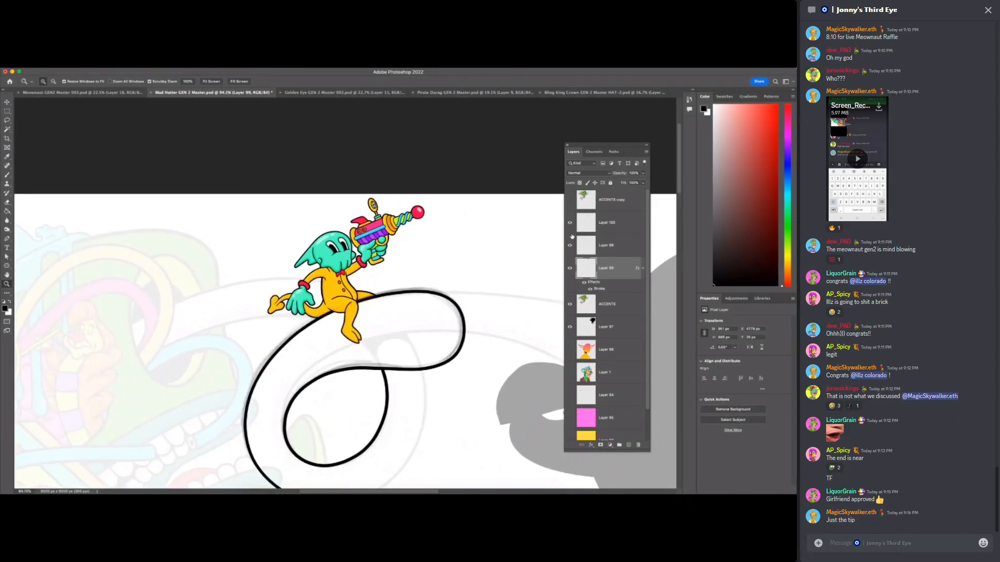
pyautogui.click(570, 246)
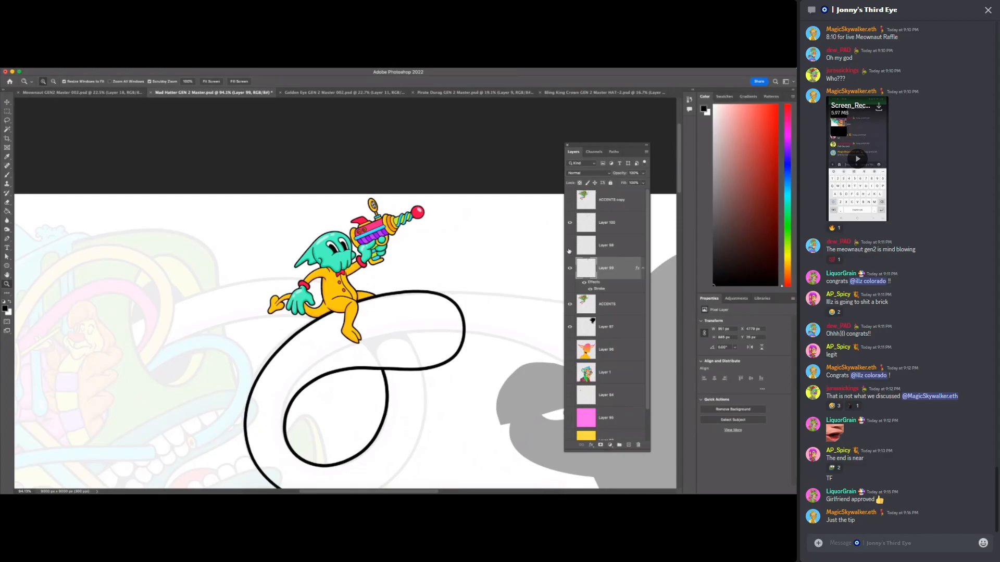
# - Examine the inked eyestalk loop and rider against the faded accents artwork and the grey character silhouette
pyautogui.keyDown('alt'); pyautogui.click(496, 318); pyautogui.keyUp('alt')
pyautogui.keyDown('alt'); pyautogui.click(482, 326); pyautogui.keyUp('alt')
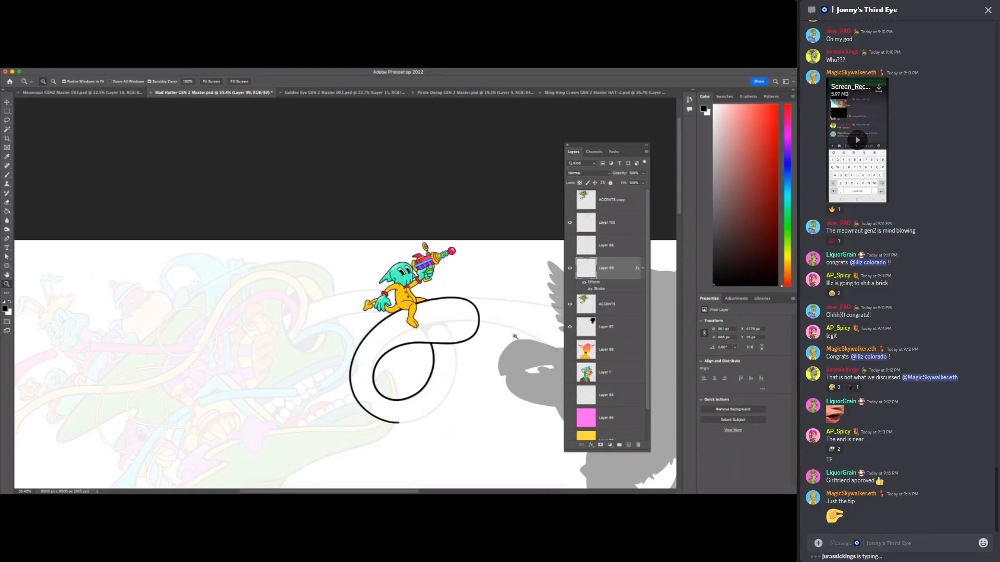
pyautogui.moveTo(474, 403); pyautogui.dragTo(495, 413)
pyautogui.moveTo(514, 319); pyautogui.dragTo(539, 333)
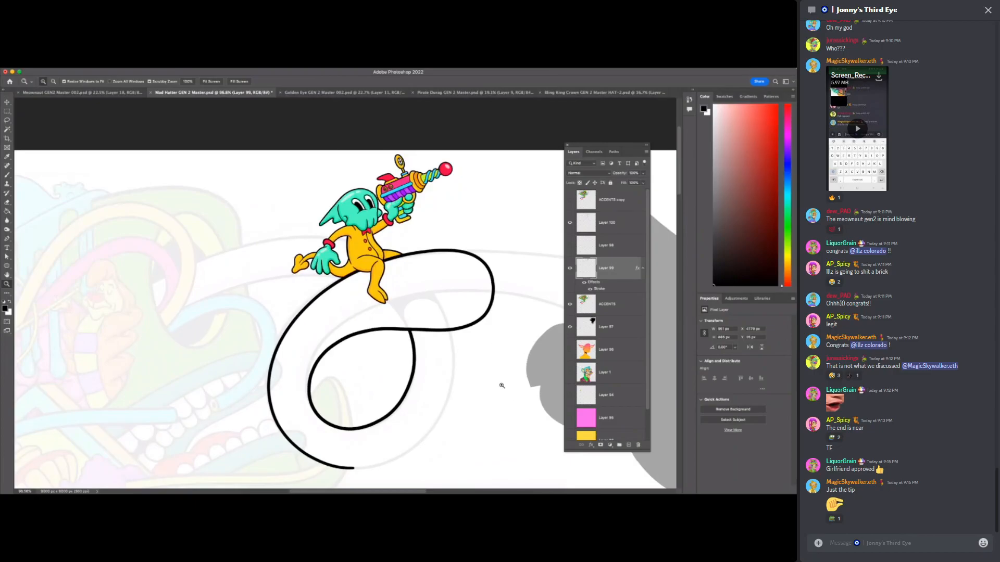
pyautogui.moveTo(515, 373); pyautogui.dragTo(505, 380)
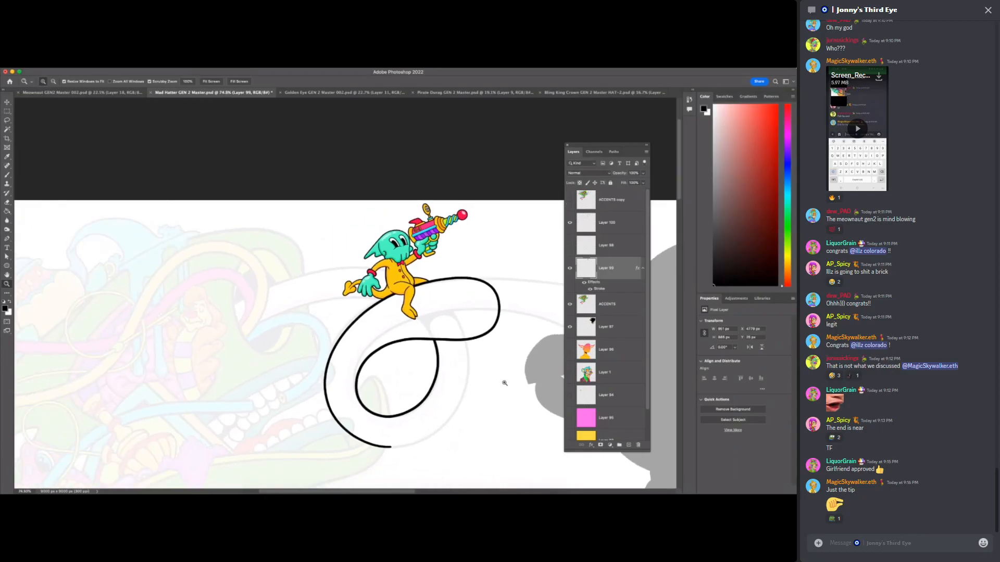
pyautogui.hscroll(5, 504, 383)
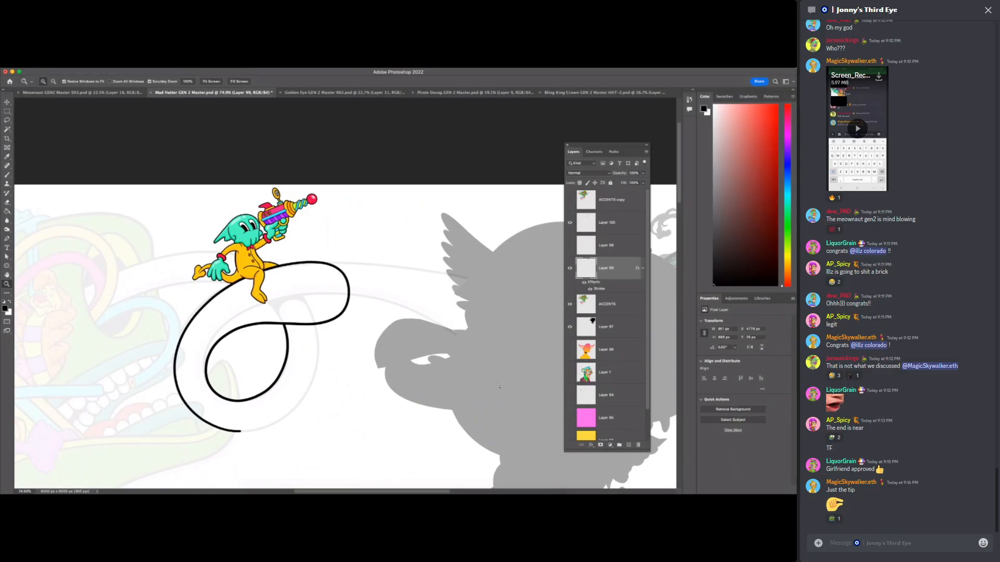
pyautogui.moveTo(502, 384); pyautogui.dragTo(492, 387)
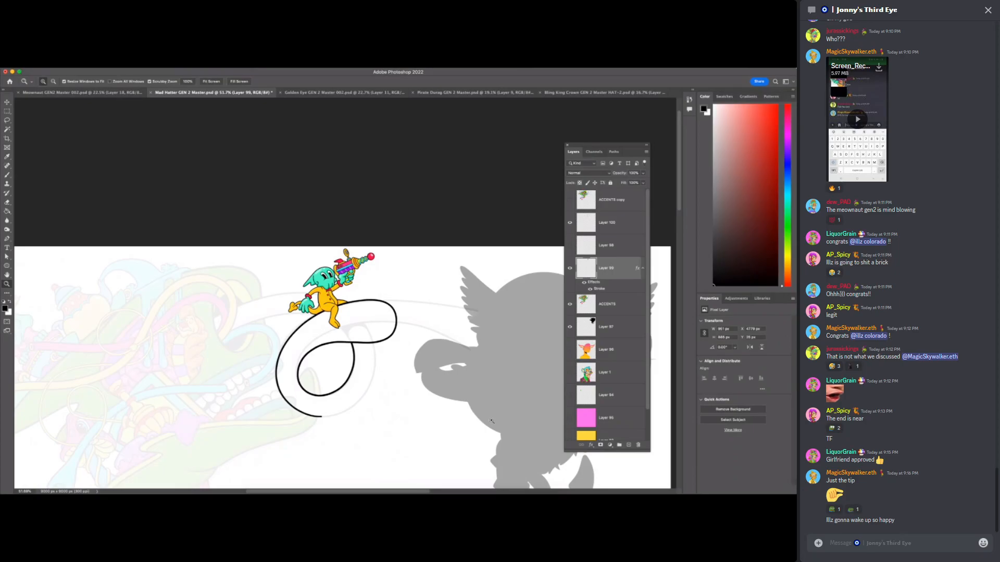
pyautogui.moveTo(365, 401)
pyautogui.mouseDown()
pyautogui.moveTo(375, 372)
pyautogui.moveTo(364, 409)
pyautogui.moveTo(381, 403)
pyautogui.mouseUp()
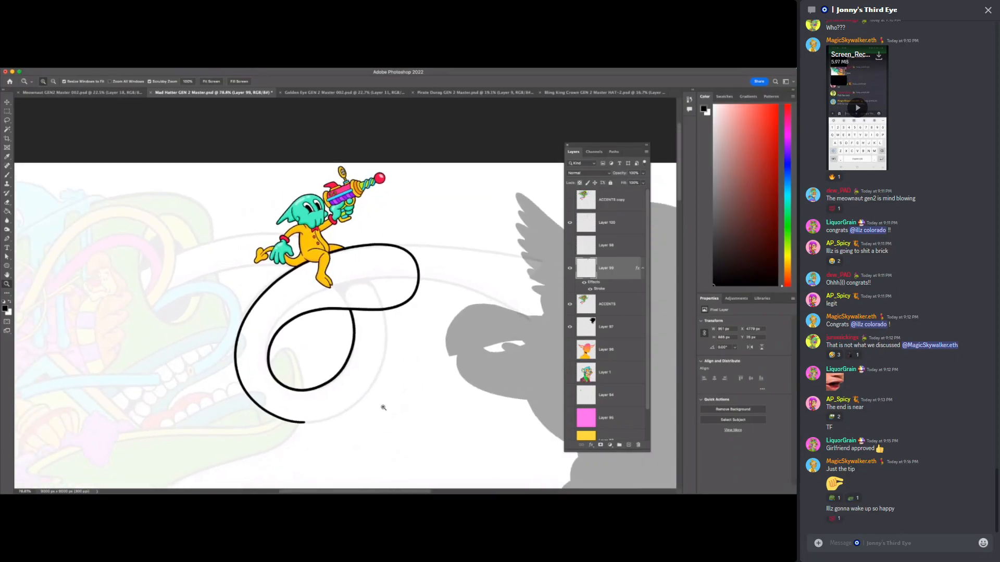
# - Compare the new eyestalk with the original artwork by toggling the ACCENTS and ACCENTS copy layers
pyautogui.click(570, 304)
pyautogui.click(570, 304)
pyautogui.click(570, 200)
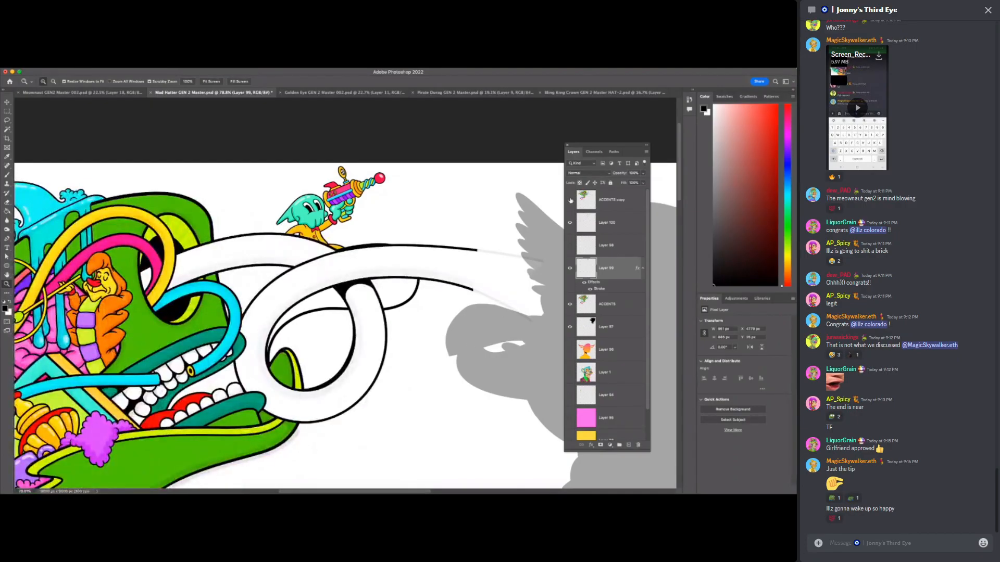
pyautogui.click(570, 200)
pyautogui.click(604, 304)
pyautogui.click(643, 269)
pyautogui.click(644, 268)
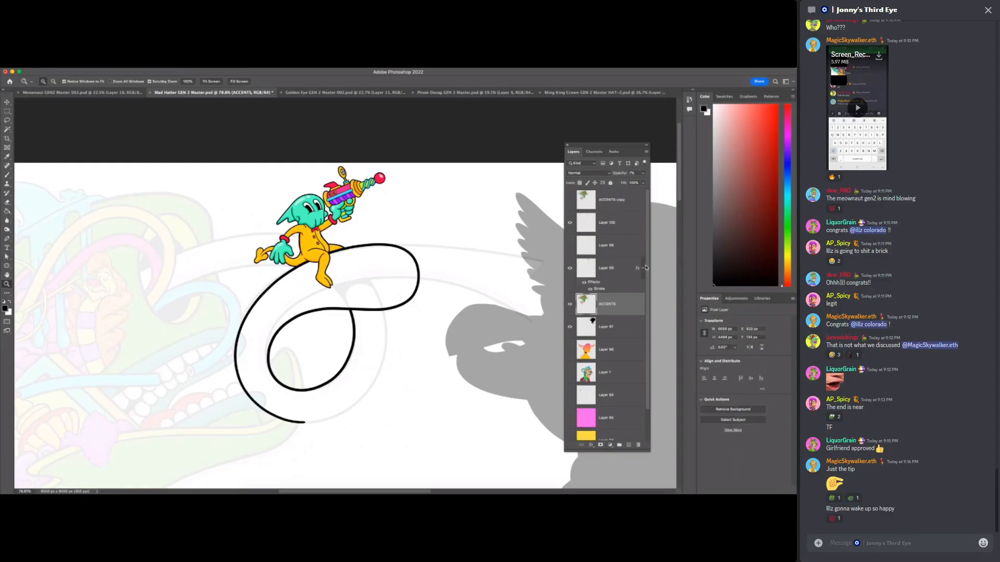
# - Save the reworked artwork as Mad Hatter GEN 2 Master 002.psd
pyautogui.press('F7')
pyautogui.press('F7')
pyautogui.press('F7')
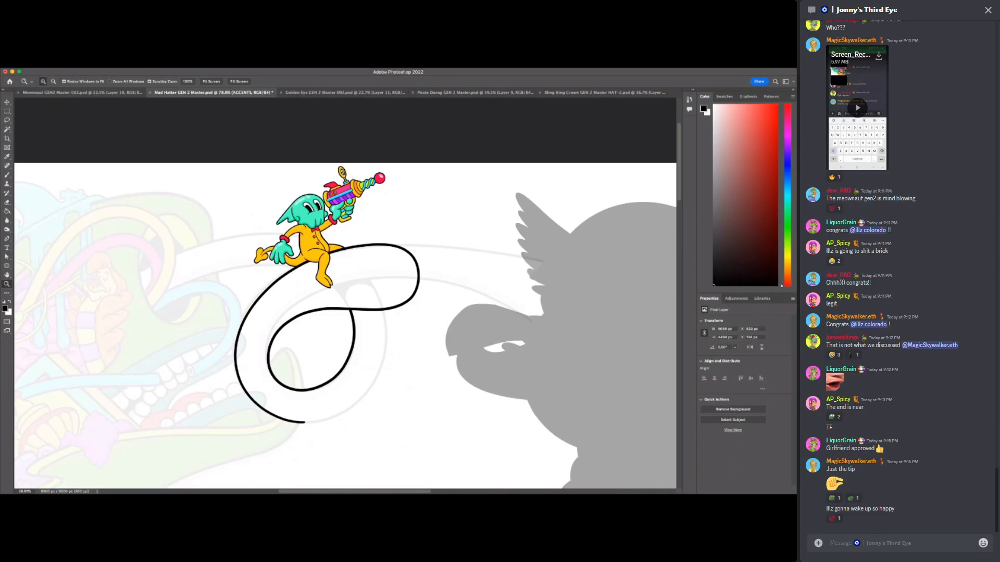
pyautogui.press('super+s')
pyautogui.press('super+Tab')
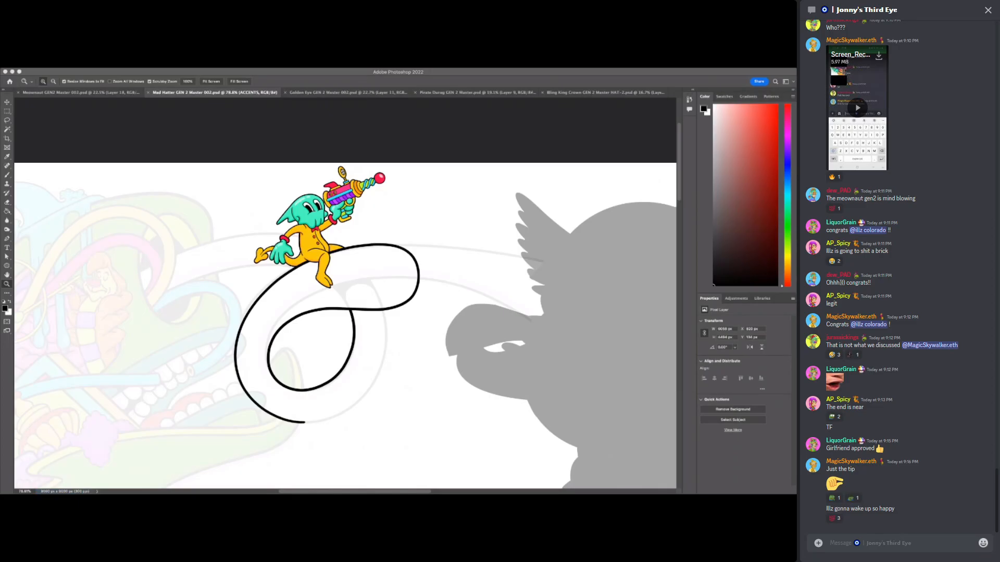
pyautogui.press('F7')
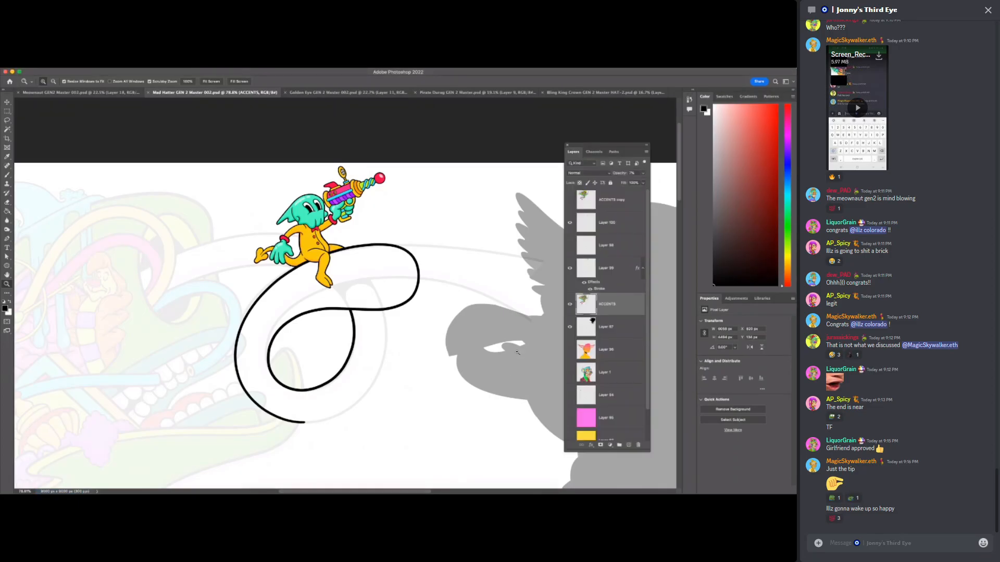
# - Open the original Mad Hatter GEN 2 Master.psd alongside the new version
pyautogui.press('F7')
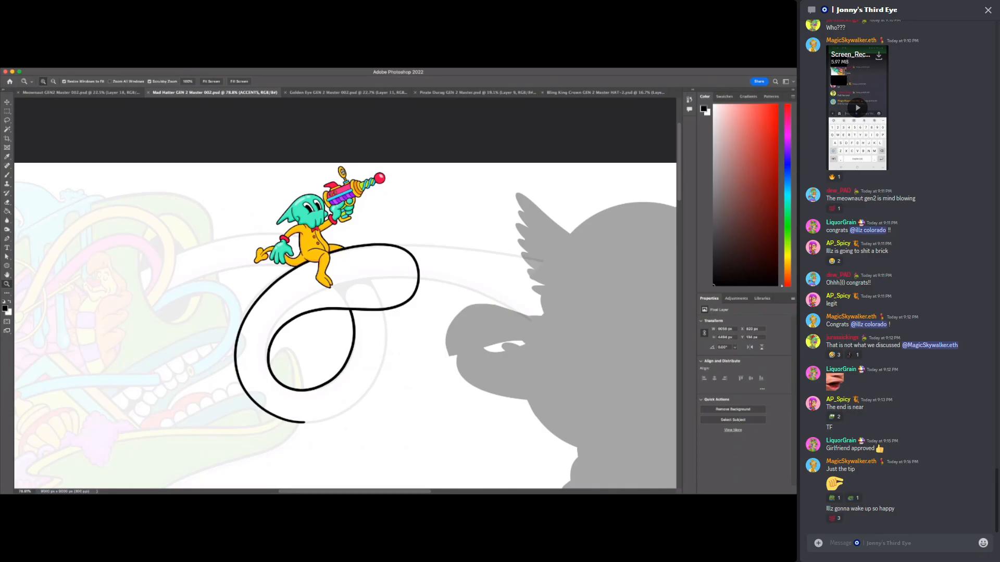
pyautogui.click(252, 483)
pyautogui.press('F7')
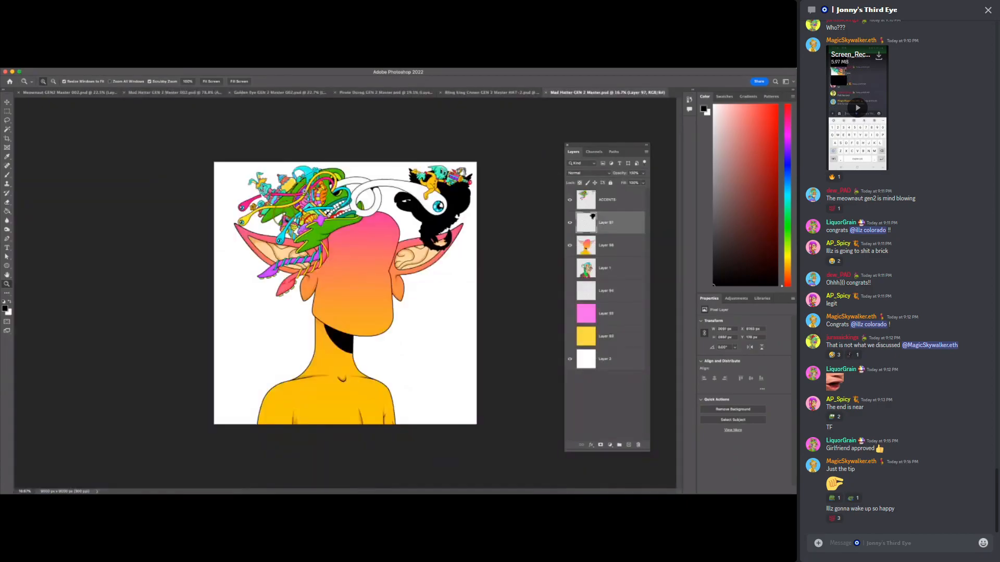
# - Lasso the blue eye on the original file's ACCENTS layer and copy it
pyautogui.moveTo(452, 200); pyautogui.dragTo(520, 201)
pyautogui.click(7, 121)
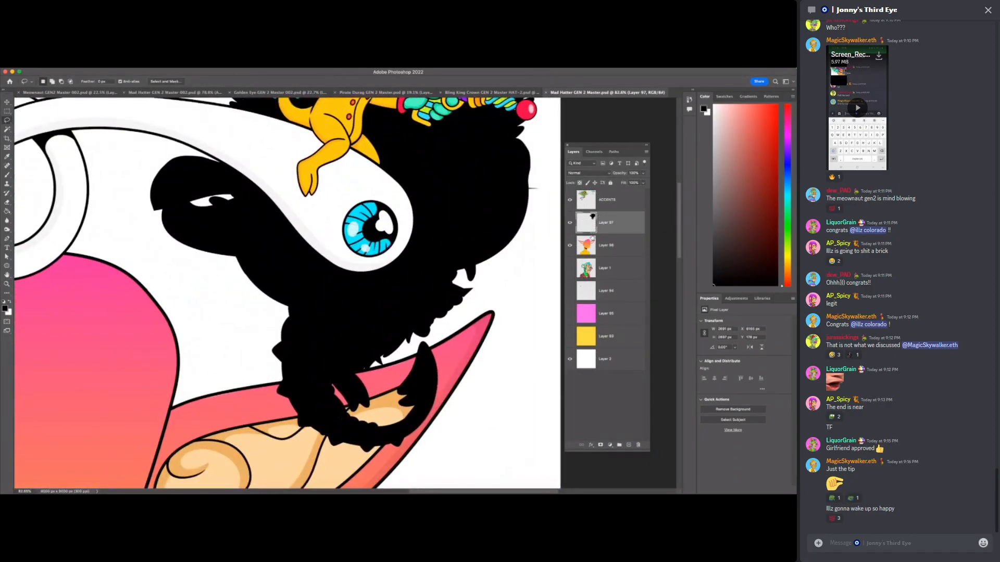
pyautogui.click(589, 200)
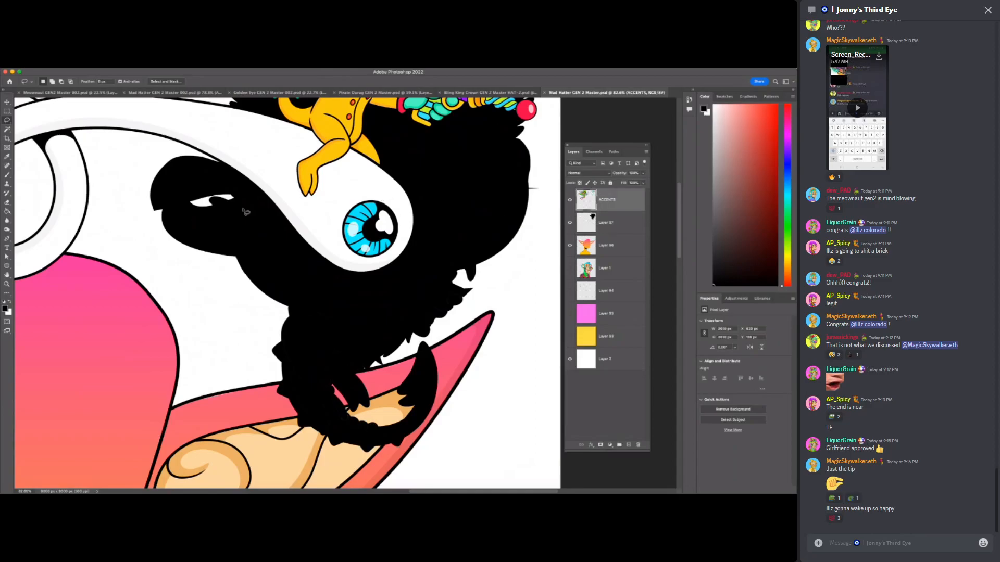
pyautogui.moveTo(369, 198)
pyautogui.mouseDown()
pyautogui.moveTo(348, 256)
pyautogui.moveTo(363, 264)
pyautogui.moveTo(389, 255)
pyautogui.moveTo(403, 234)
pyautogui.moveTo(389, 181)
pyautogui.mouseUp()
pyautogui.press('F7')
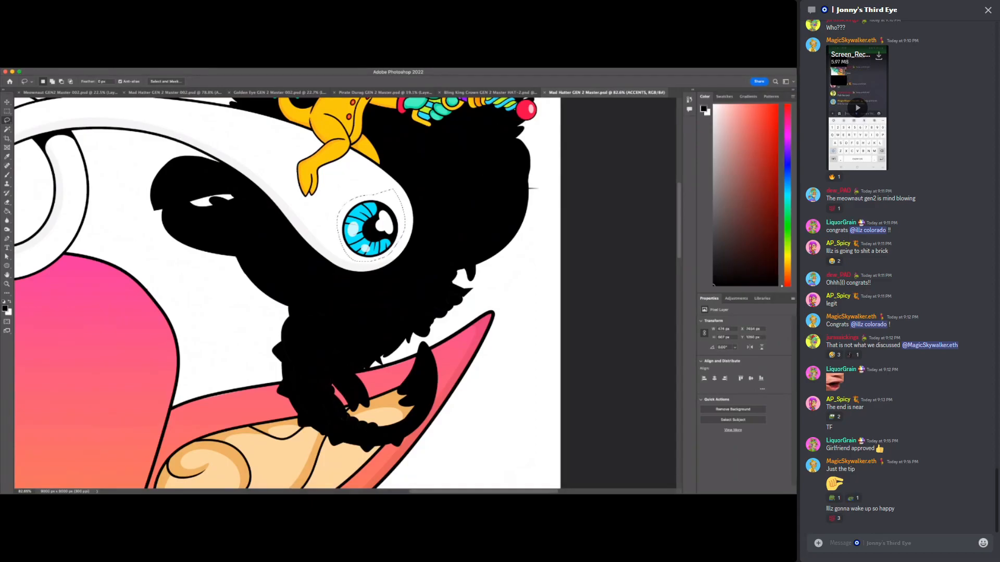
pyautogui.press('F7')
# - Paste the copied eye into Mad Hatter GEN 2 Master 002.psd above Layer 100
pyautogui.click(187, 92)
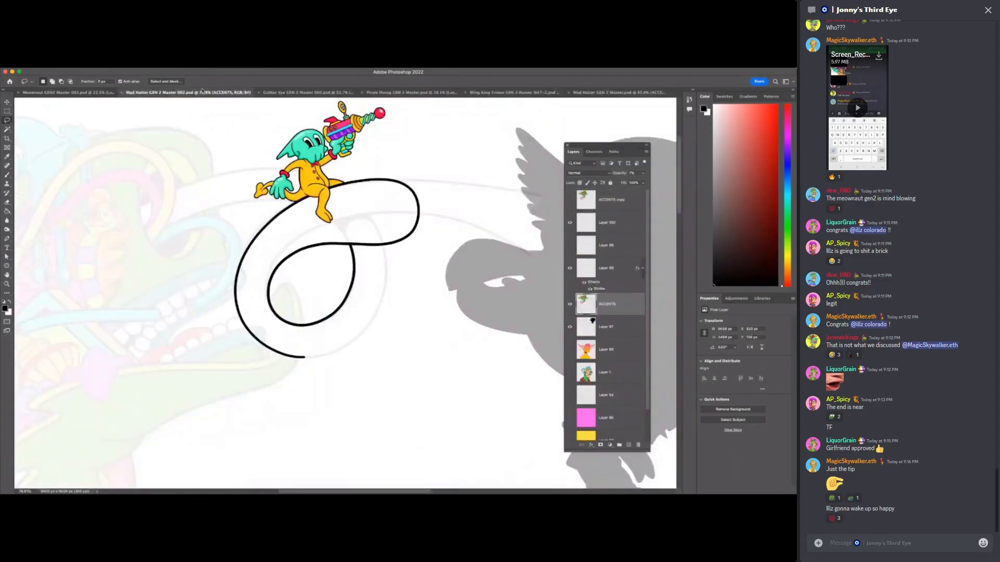
pyautogui.click(609, 222)
pyautogui.hotkey('ctrl', 'v')
# - Remove the white area surrounding the pasted blue eye with the Magic Wand and clear the selection
pyautogui.press('z')
pyautogui.moveTo(424, 212); pyautogui.dragTo(437, 217)
pyautogui.press('w')
pyautogui.click(340, 294)
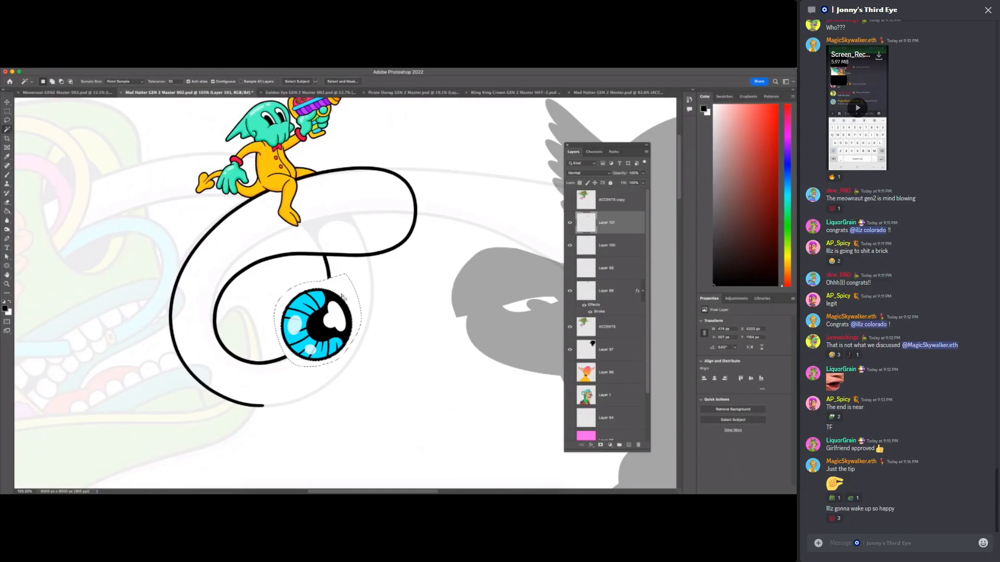
pyautogui.press('Delete')
pyautogui.press('super+d')
# - Scale down and rotate the blue eye with Free Transform, fitting it inside the rounded end of the eyestalk
pyautogui.press('super+t')
pyautogui.moveTo(384, 270); pyautogui.dragTo(318, 257)
pyautogui.moveTo(343, 318); pyautogui.dragTo(405, 156)
pyautogui.moveTo(412, 196); pyautogui.dragTo(353, 189)
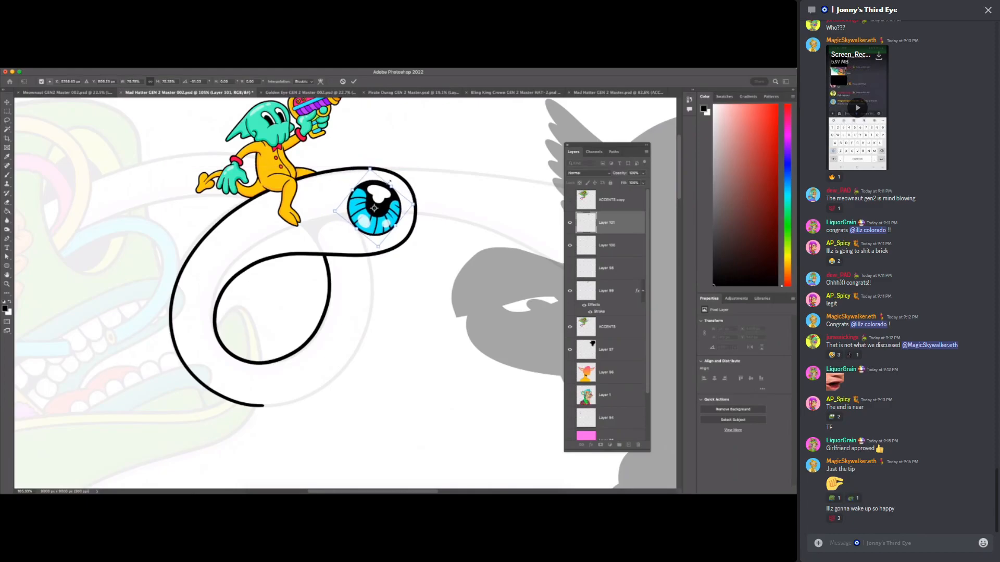
pyautogui.moveTo(414, 202)
pyautogui.mouseDown()
pyautogui.moveTo(404, 180)
pyautogui.moveTo(417, 190)
pyautogui.mouseUp()
pyautogui.moveTo(359, 170); pyautogui.dragTo(356, 201)
pyautogui.moveTo(418, 191); pyautogui.dragTo(416, 187)
pyautogui.moveTo(394, 212); pyautogui.dragTo(391, 210)
pyautogui.click(353, 81)
# - Check the ACCENTS and silhouette layers, then raise the ACCENTS layer's opacity to 24%
pyautogui.press('z')
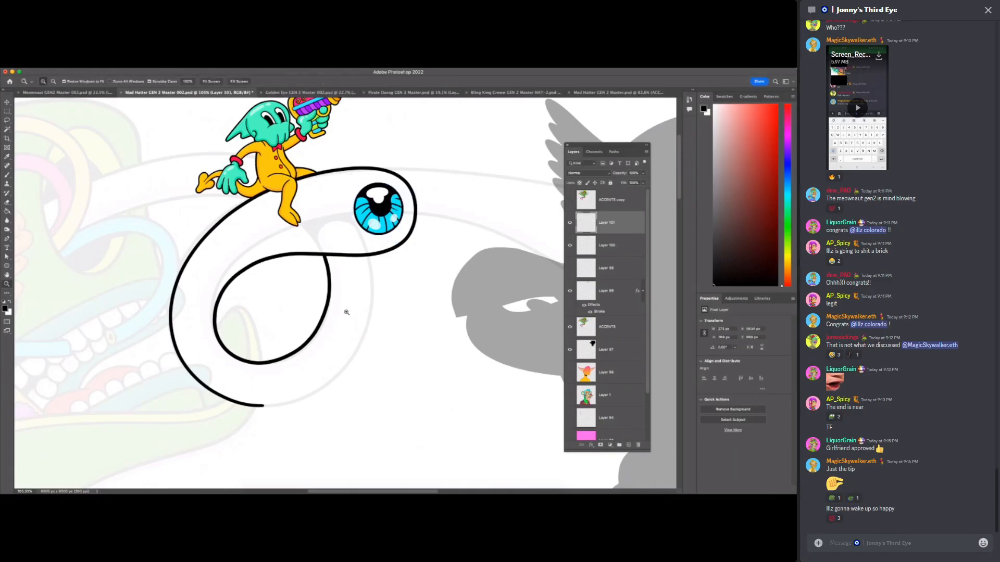
pyautogui.moveTo(341, 328); pyautogui.dragTo(291, 329)
pyautogui.click(570, 326)
pyautogui.click(570, 326)
pyautogui.click(569, 350)
pyautogui.click(570, 349)
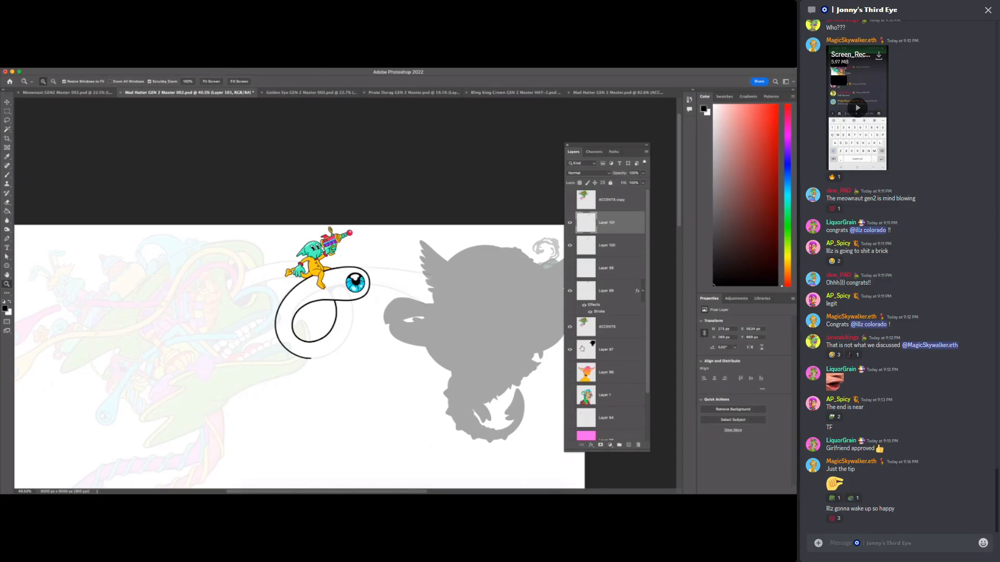
pyautogui.click(616, 325)
pyautogui.click(642, 173)
pyautogui.click(636, 184)
pyautogui.moveTo(636, 184); pyautogui.dragTo(625, 186)
pyautogui.click(392, 310)
# - Add a layer mask to the ACCENTS layer and choose the Brush for painting on it
pyautogui.moveTo(338, 320); pyautogui.dragTo(362, 315)
pyautogui.moveTo(351, 360); pyautogui.dragTo(359, 358)
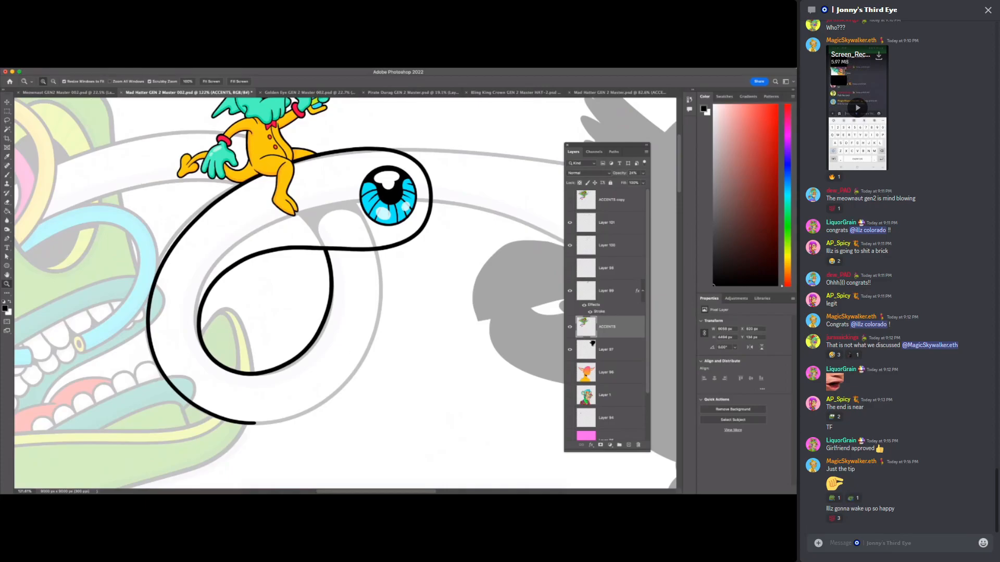
pyautogui.press('F7')
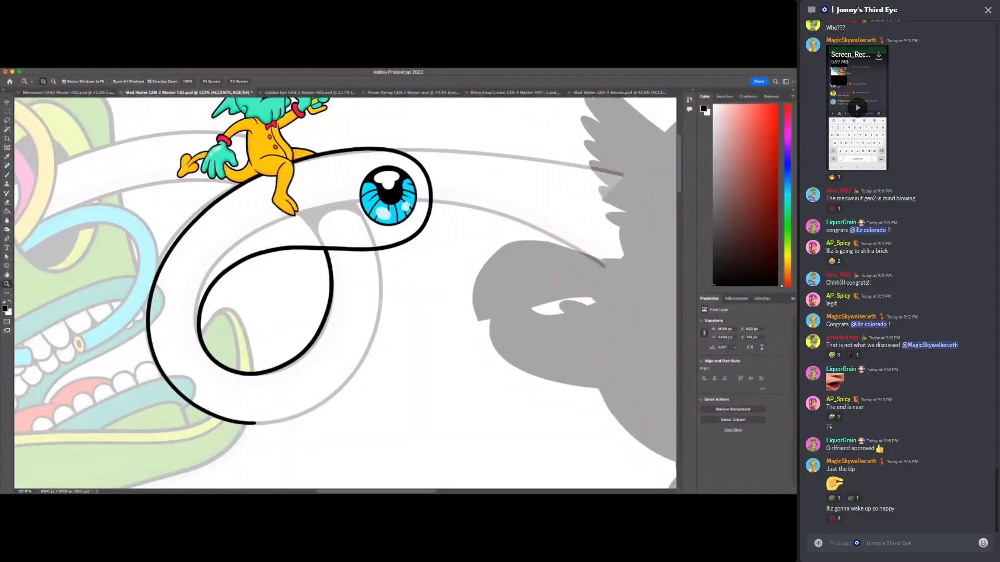
pyautogui.press('F7')
pyautogui.moveTo(220, 393)
pyautogui.mouseDown()
pyautogui.moveTo(235, 383)
pyautogui.moveTo(212, 386)
pyautogui.mouseUp()
pyautogui.press('b')
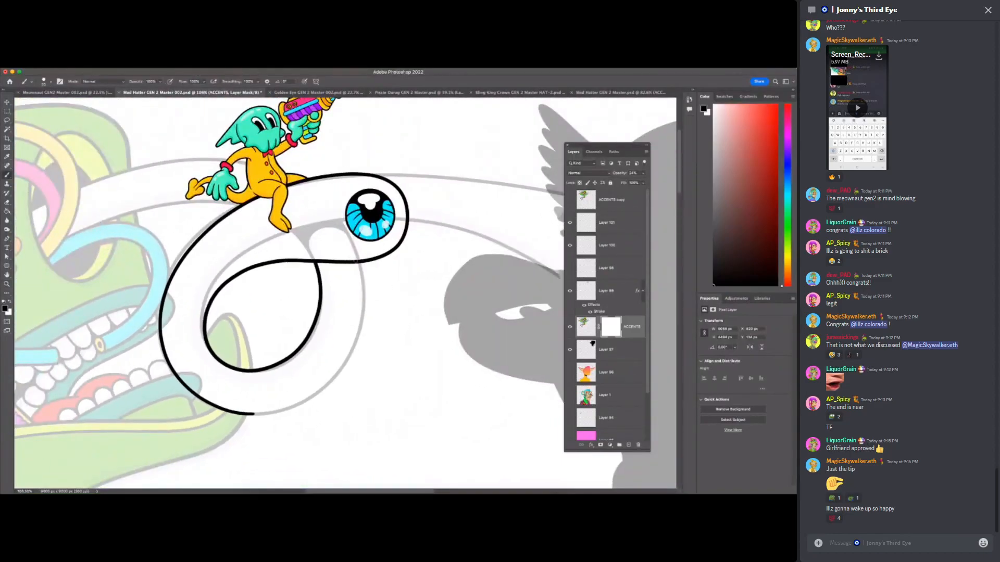
# - Lower the brush smoothing and mask out the old stalk lines inside and just beyond the new eyestalk's rounded end
pyautogui.click(258, 81)
pyautogui.moveTo(259, 94); pyautogui.dragTo(236, 93)
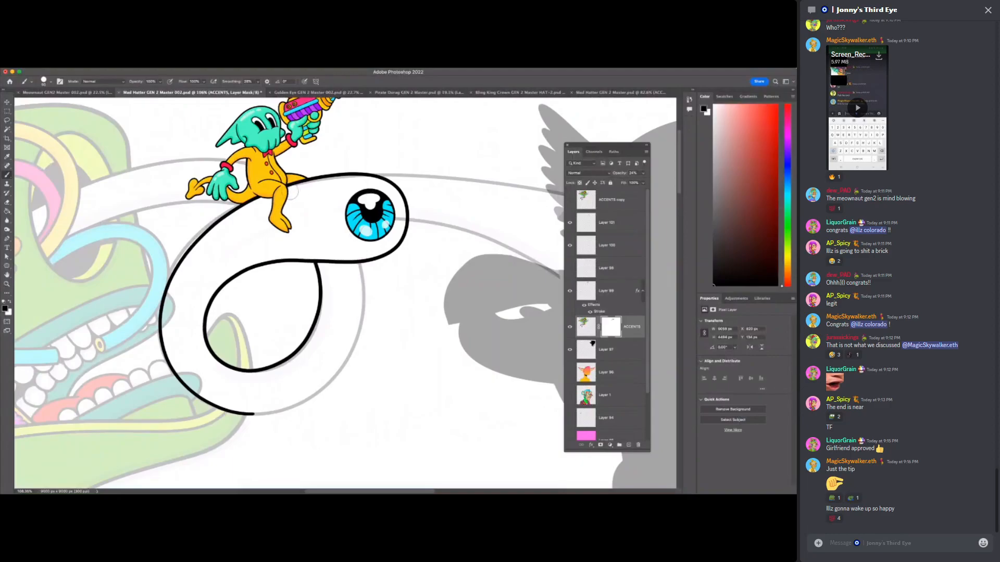
pyautogui.moveTo(406, 235)
pyautogui.mouseDown()
pyautogui.moveTo(398, 204)
pyautogui.moveTo(406, 171)
pyautogui.moveTo(434, 248)
pyautogui.moveTo(422, 220)
pyautogui.mouseUp()
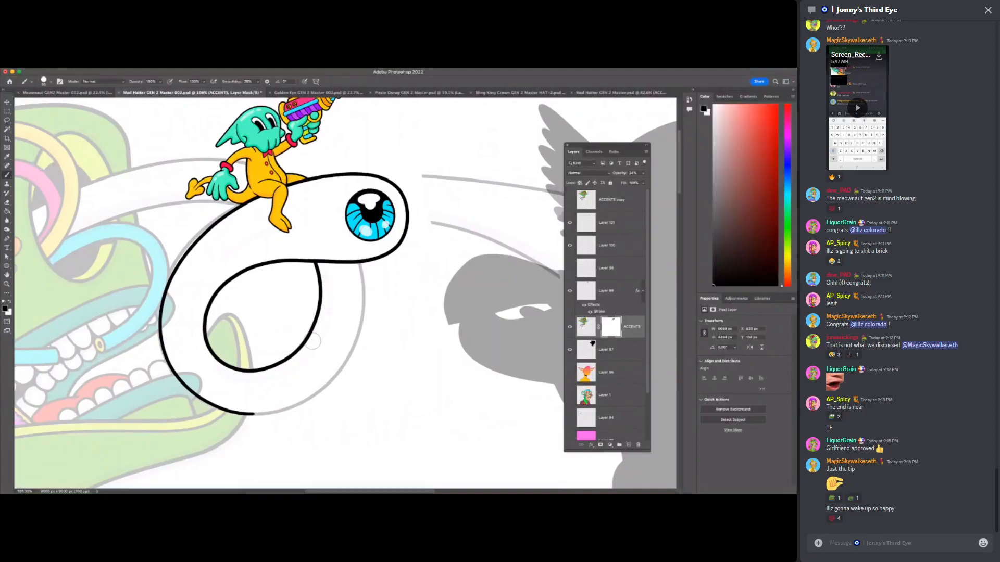
# - Shrink the brush and mask out the faded old outline beside the eyestalk's outer curve near the blue tube
pyautogui.press('z')
pyautogui.moveTo(159, 250); pyautogui.dragTo(177, 242)
pyautogui.click(9, 175)
pyautogui.press('[')
pyautogui.press('[')
pyautogui.press('[')
pyautogui.press('[')
pyautogui.press('[')
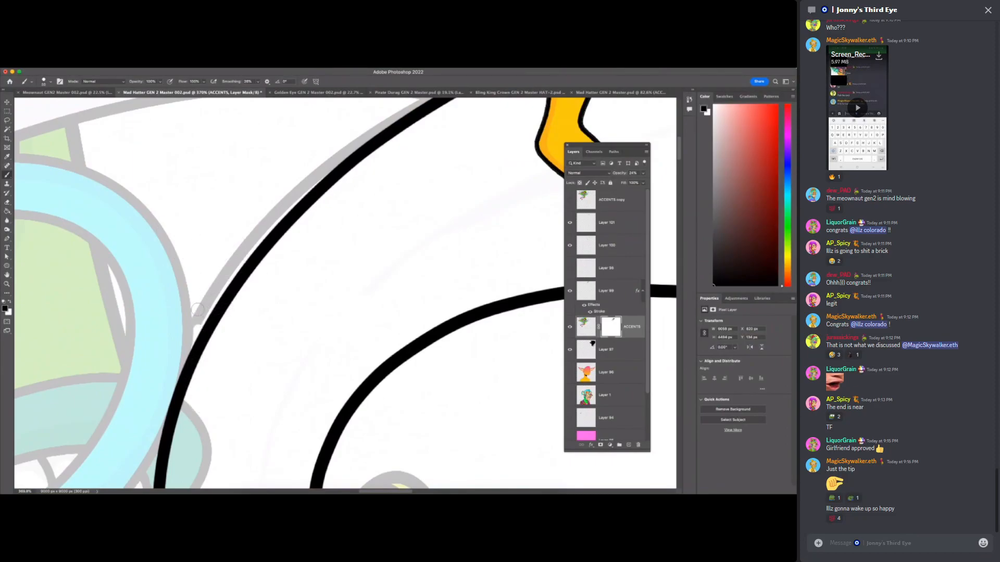
pyautogui.moveTo(196, 346); pyautogui.dragTo(208, 290)
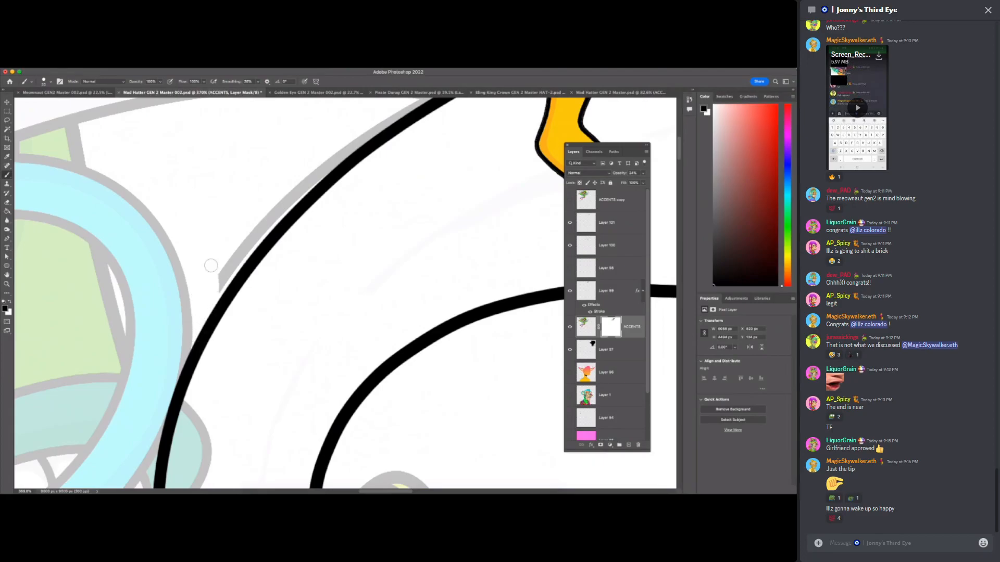
pyautogui.scroll(3, 262, 269)
pyautogui.moveTo(222, 335)
pyautogui.mouseDown()
pyautogui.moveTo(203, 355)
pyautogui.moveTo(333, 226)
pyautogui.mouseUp()
# - Rotate the canvas view and mask out the old line beside the eyestalk's outer edge beneath the rider's hand and leg
pyautogui.press('z')
pyautogui.moveTo(386, 359); pyautogui.dragTo(361, 368)
pyautogui.press('r')
pyautogui.moveTo(476, 203)
pyautogui.mouseDown()
pyautogui.moveTo(446, 161)
pyautogui.moveTo(333, 146)
pyautogui.mouseUp()
pyautogui.press('z')
pyautogui.moveTo(370, 216); pyautogui.dragTo(421, 217)
pyautogui.press('b')
pyautogui.moveTo(257, 288)
pyautogui.mouseDown()
pyautogui.moveTo(299, 219)
pyautogui.moveTo(273, 353)
pyautogui.moveTo(271, 296)
pyautogui.moveTo(275, 370)
pyautogui.mouseUp()
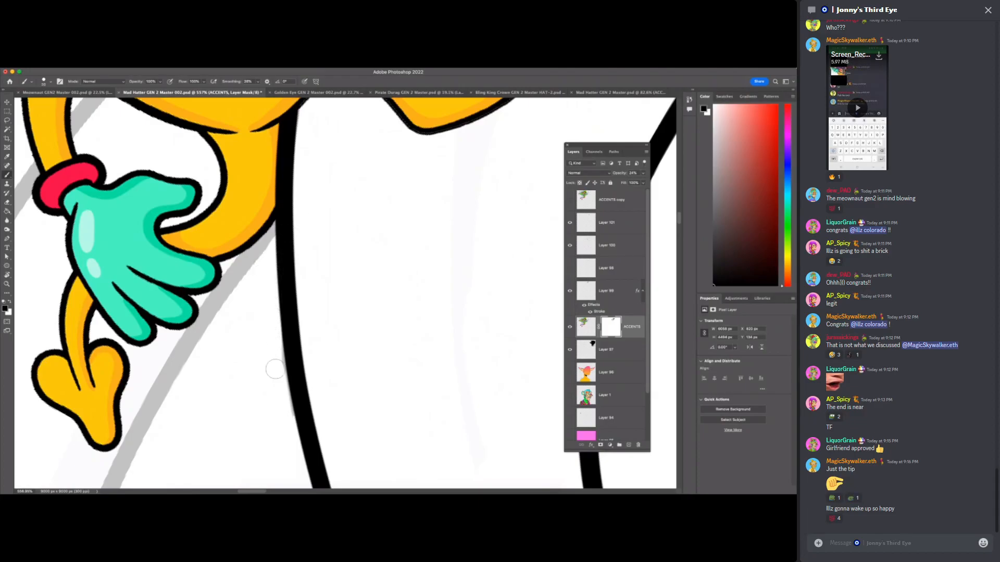
# - Restore the upright canvas view and mask out the old line remnants along the loop's inner outline
pyautogui.press('z')
pyautogui.moveTo(385, 408); pyautogui.dragTo(308, 419)
pyautogui.press('r')
pyautogui.moveTo(458, 343); pyautogui.dragTo(356, 455)
pyautogui.press('z')
pyautogui.keyDown('alt'); pyautogui.keyDown('shift'); pyautogui.click(378, 452); pyautogui.keyUp('shift'); pyautogui.keyUp('alt')
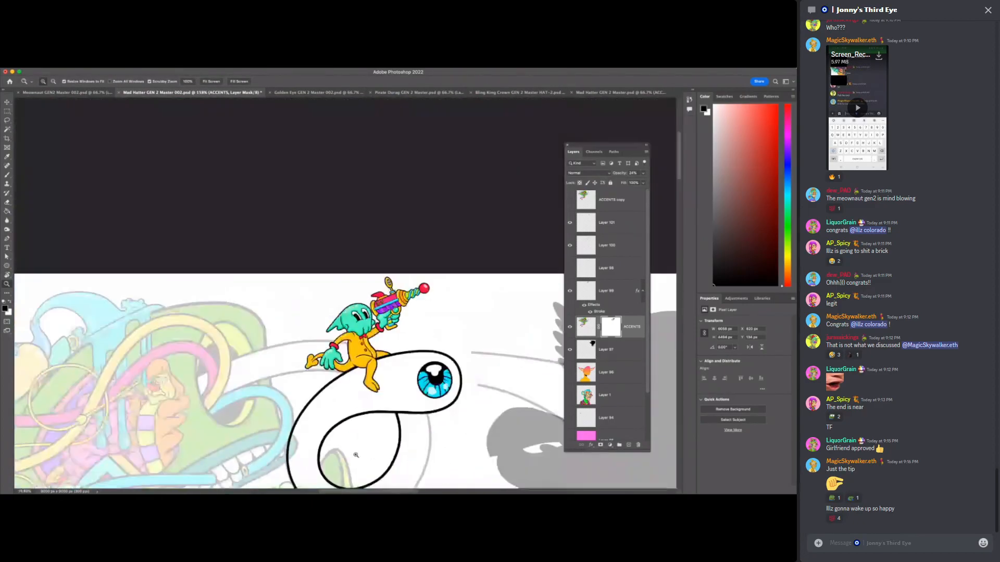
pyautogui.keyDown('alt'); pyautogui.click(410, 454); pyautogui.keyUp('alt')
pyautogui.scroll(-3, 409, 454)
pyautogui.moveTo(367, 392); pyautogui.dragTo(382, 382)
pyautogui.press('b')
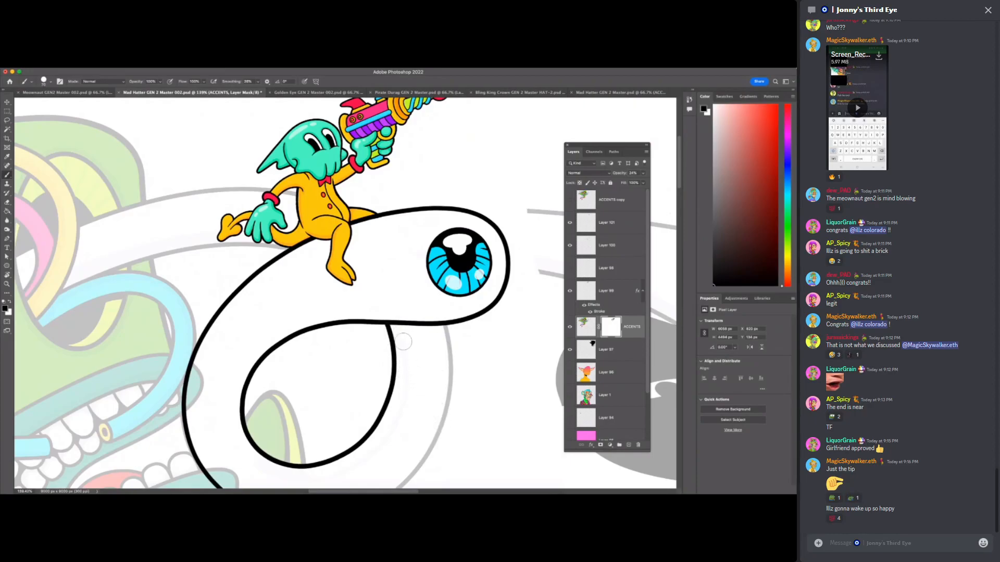
pyautogui.scroll(-5, 411, 398)
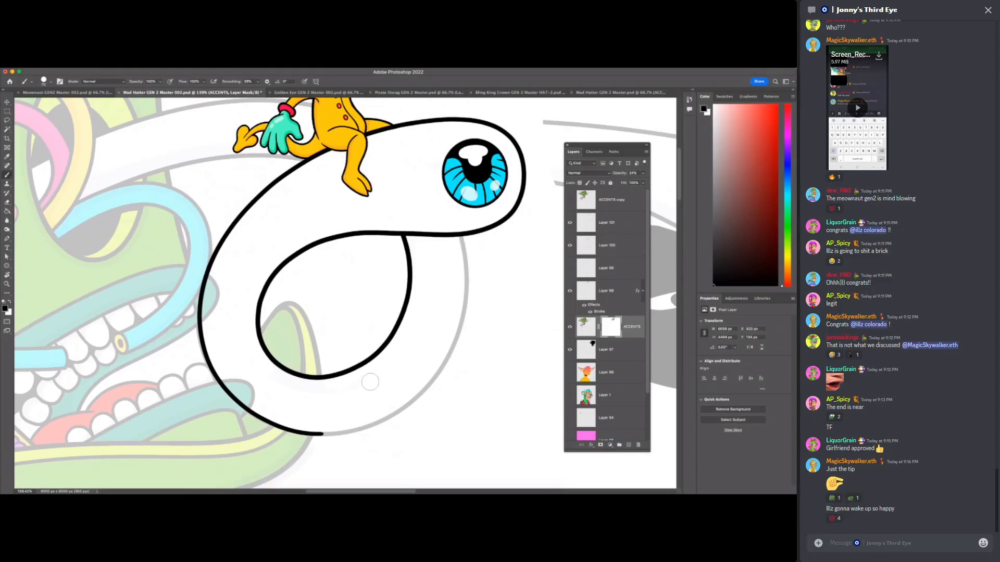
# - Identify the eyestalk line layer by its visibility and erase its outline on Layer 100 where it crosses the upper lip
pyautogui.press('z')
pyautogui.moveTo(417, 408)
pyautogui.mouseDown()
pyautogui.moveTo(391, 428)
pyautogui.moveTo(397, 435)
pyautogui.mouseUp()
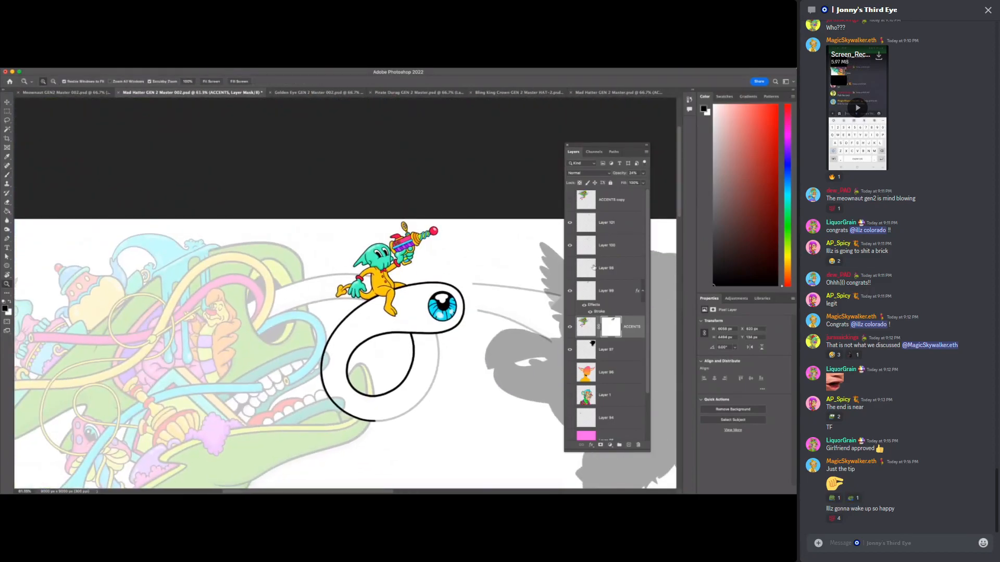
pyautogui.click(570, 223)
pyautogui.click(569, 246)
pyautogui.click(607, 245)
pyautogui.moveTo(367, 377); pyautogui.dragTo(395, 359)
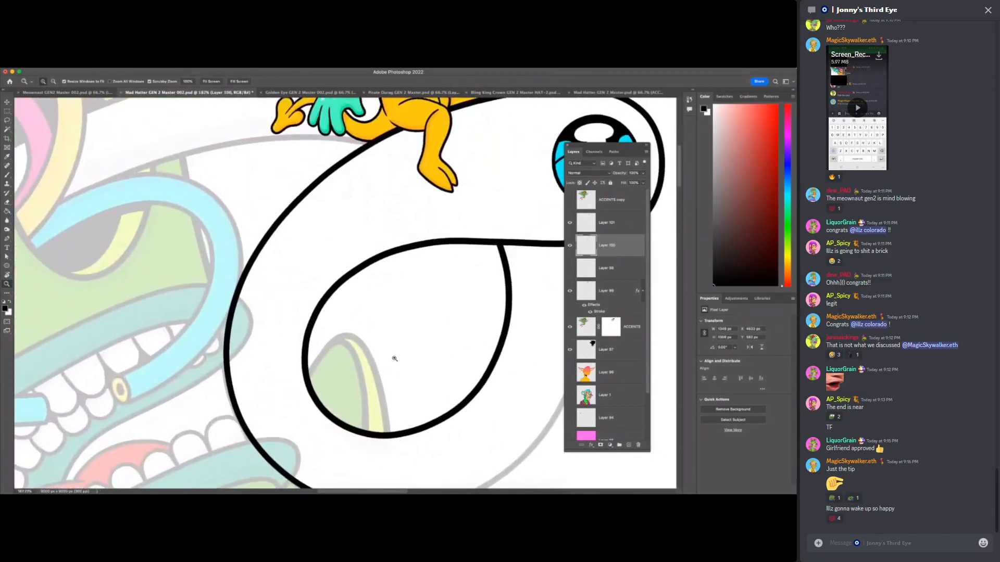
pyautogui.press('e')
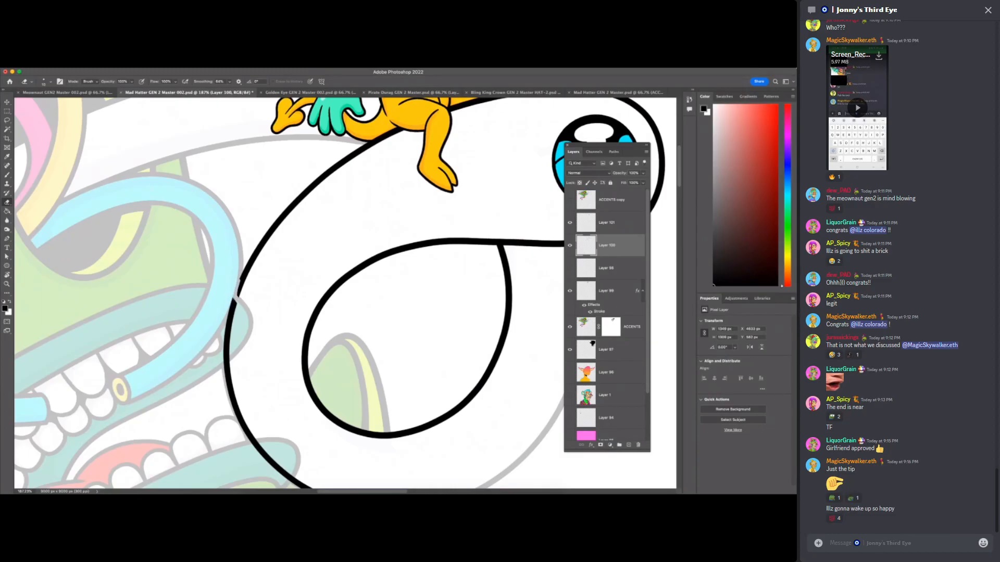
pyautogui.moveTo(232, 298)
pyautogui.mouseDown()
pyautogui.moveTo(234, 343)
pyautogui.moveTo(223, 354)
pyautogui.moveTo(227, 317)
pyautogui.mouseUp()
# - Mask out the old line fringe beside the eyestalk outline between the lips on the ACCENTS layer mask with a smaller brush
pyautogui.click(611, 327)
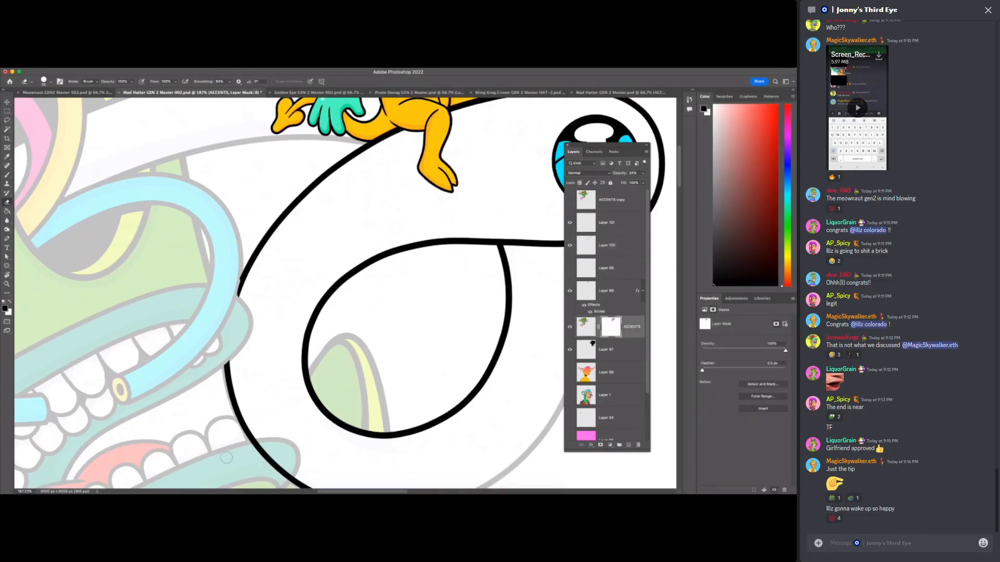
pyautogui.press('z')
pyautogui.moveTo(227, 419); pyautogui.dragTo(269, 419)
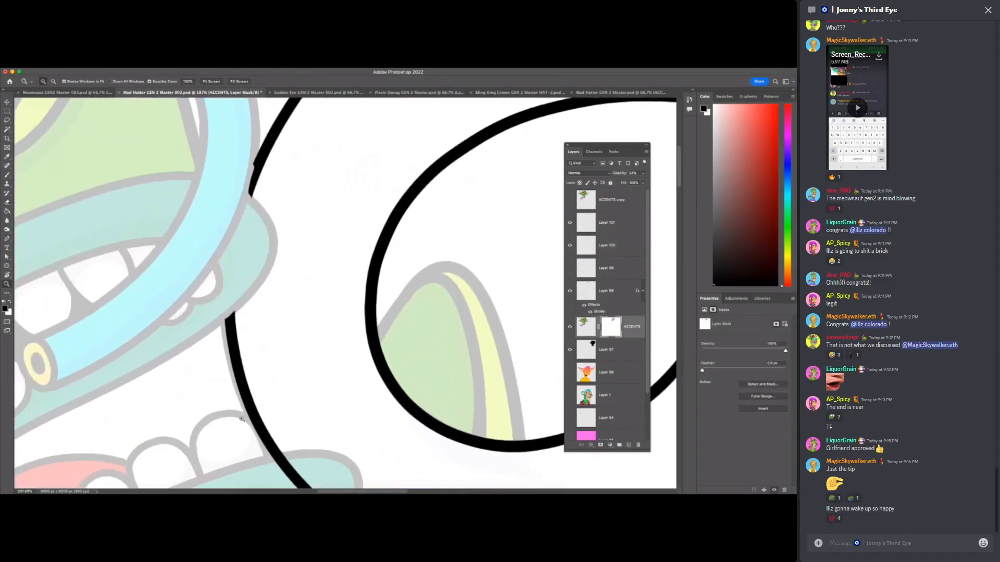
pyautogui.press('b')
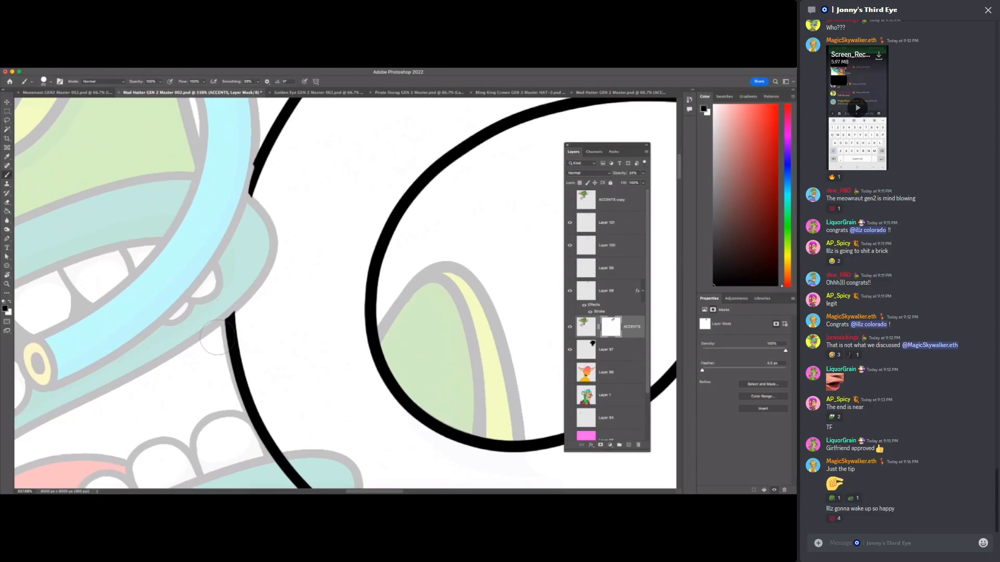
pyautogui.press('[')
pyautogui.press('[')
pyautogui.press('[')
pyautogui.press('[')
pyautogui.press('[')
pyautogui.press('[')
pyautogui.press('[')
pyautogui.press('[')
pyautogui.press('[')
pyautogui.moveTo(223, 328)
pyautogui.mouseDown()
pyautogui.moveTo(240, 406)
pyautogui.moveTo(229, 374)
pyautogui.mouseUp()
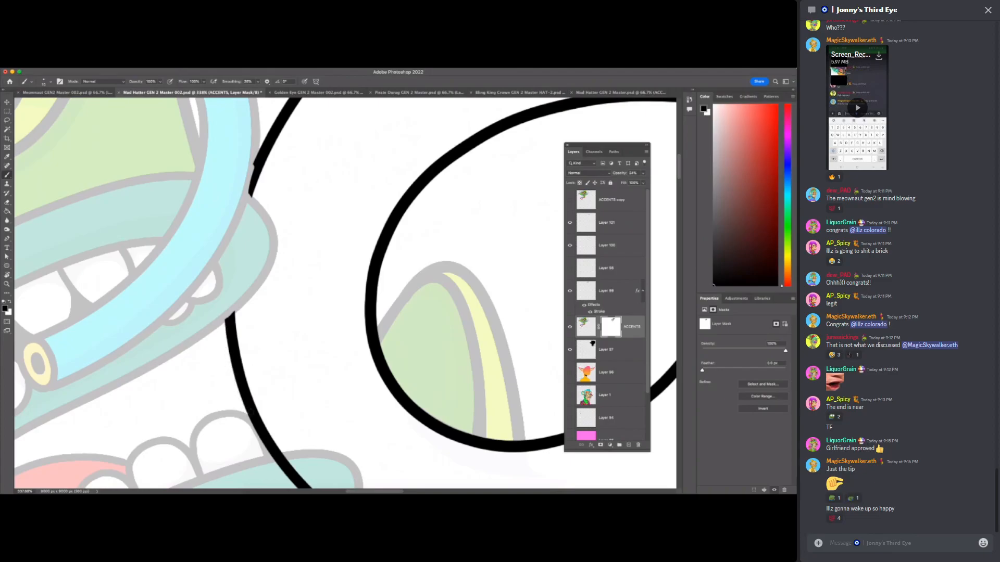
# - Erase the eyestalk outline on Layer 100 where it crosses the creature's lower lip
pyautogui.press('z')
pyautogui.moveTo(339, 424); pyautogui.dragTo(297, 442)
pyautogui.moveTo(409, 465); pyautogui.dragTo(444, 452)
pyautogui.click(570, 223)
pyautogui.click(570, 223)
pyautogui.click(591, 245)
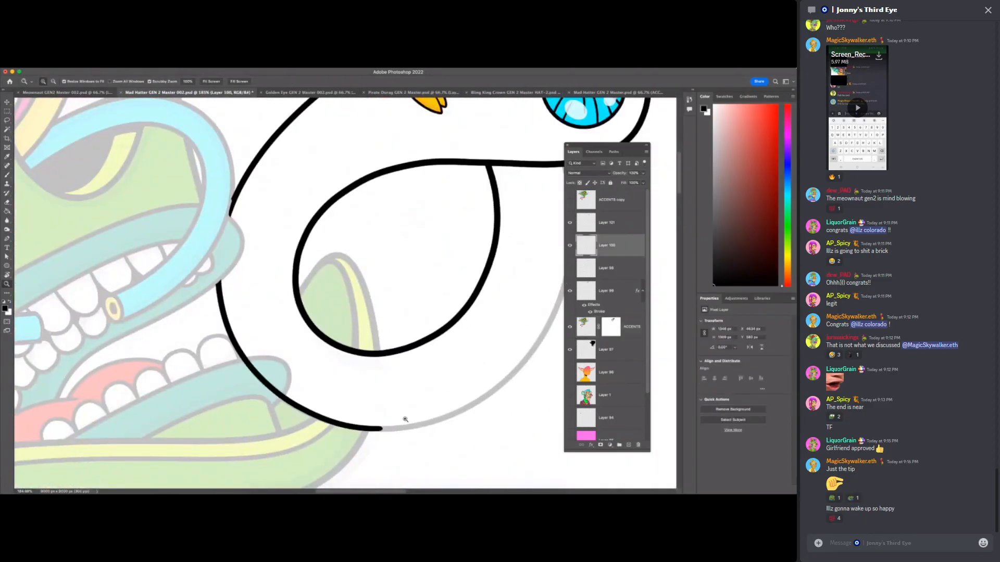
pyautogui.moveTo(402, 415); pyautogui.dragTo(357, 417)
pyautogui.click(6, 202)
pyautogui.moveTo(185, 333)
pyautogui.mouseDown()
pyautogui.moveTo(208, 341)
pyautogui.moveTo(193, 343)
pyautogui.moveTo(207, 357)
pyautogui.moveTo(211, 348)
pyautogui.moveTo(237, 380)
pyautogui.mouseUp()
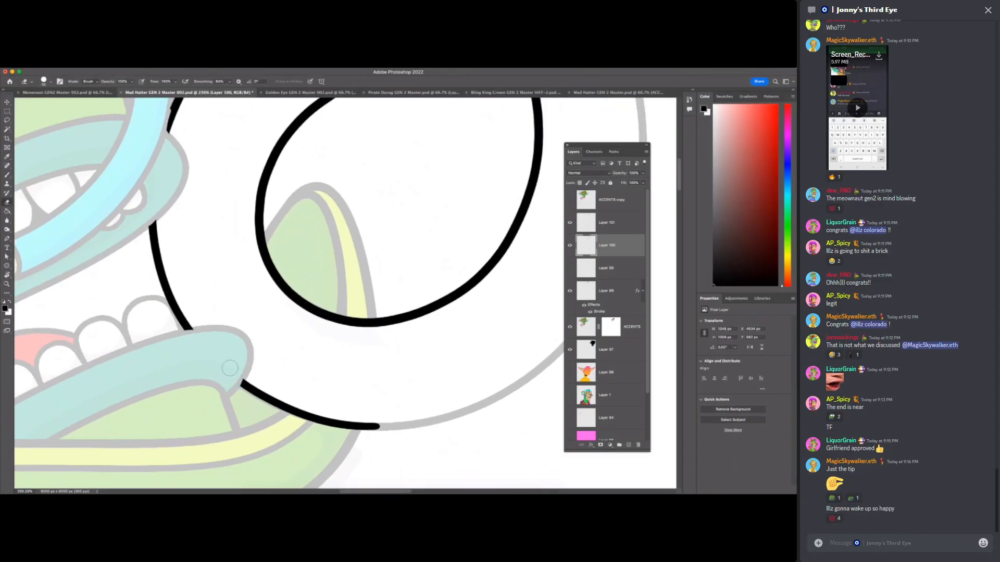
pyautogui.press('z')
pyautogui.moveTo(423, 416); pyautogui.dragTo(438, 443)
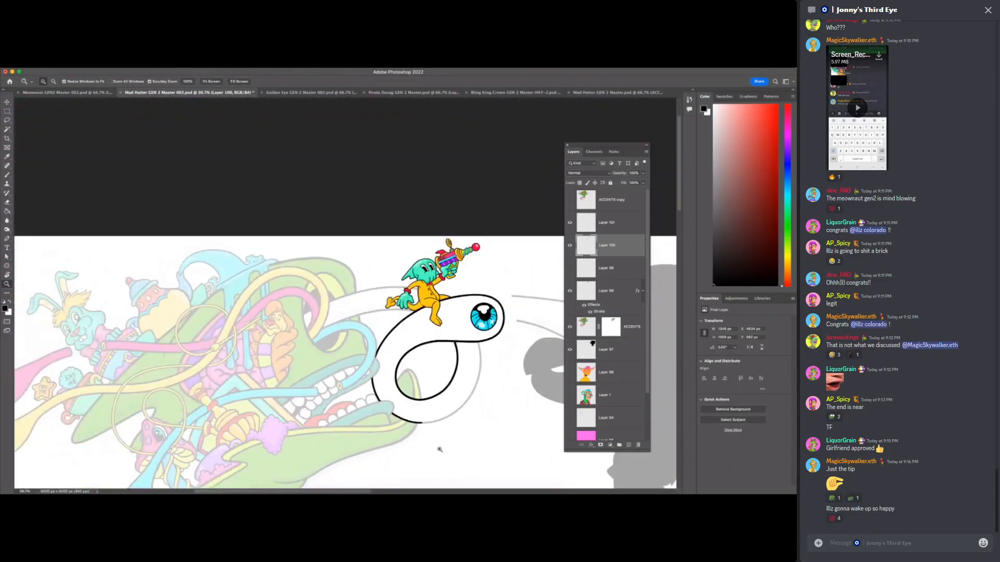
# - Restore the ACCENTS layer's opacity to 100% and lasso the old stalk lines that extend over the grey silhouette
pyautogui.click(630, 325)
pyautogui.click(642, 173)
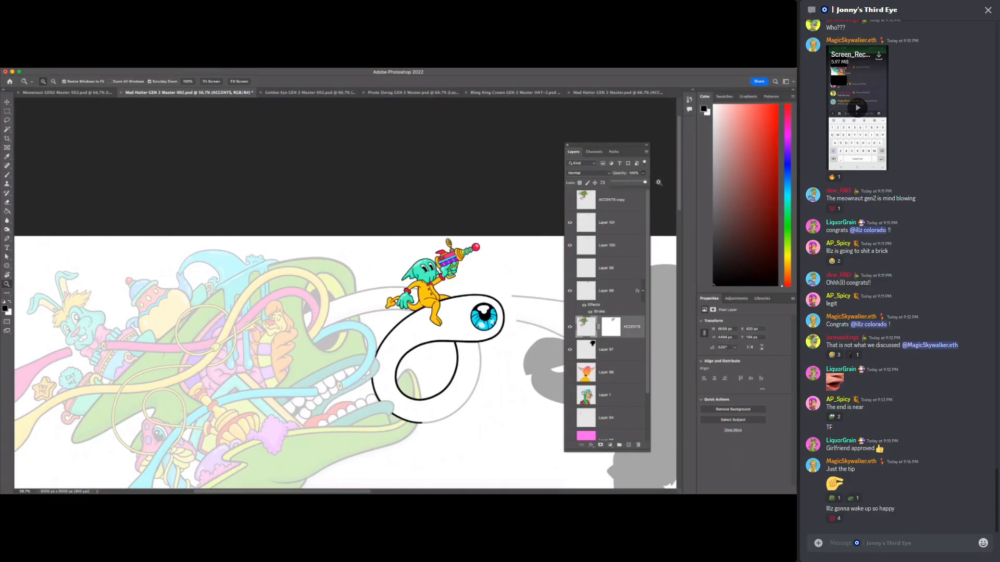
pyautogui.hscroll(5, 451, 387)
pyautogui.press('l')
pyautogui.moveTo(398, 267)
pyautogui.mouseDown()
pyautogui.moveTo(376, 290)
pyautogui.moveTo(482, 399)
pyautogui.moveTo(493, 218)
pyautogui.mouseUp()
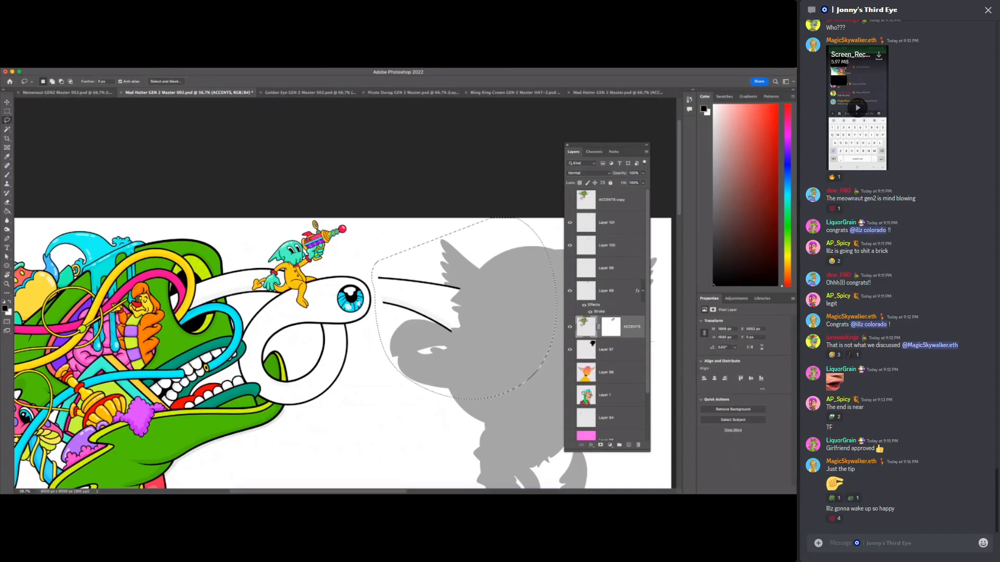
pyautogui.press('F7')
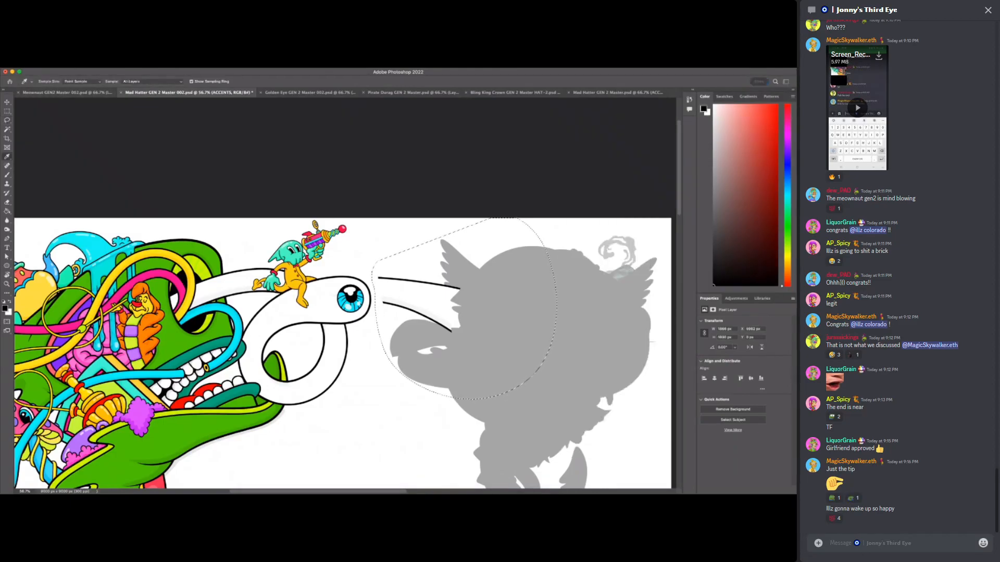
pyautogui.press('Delete')
pyautogui.press('F7')
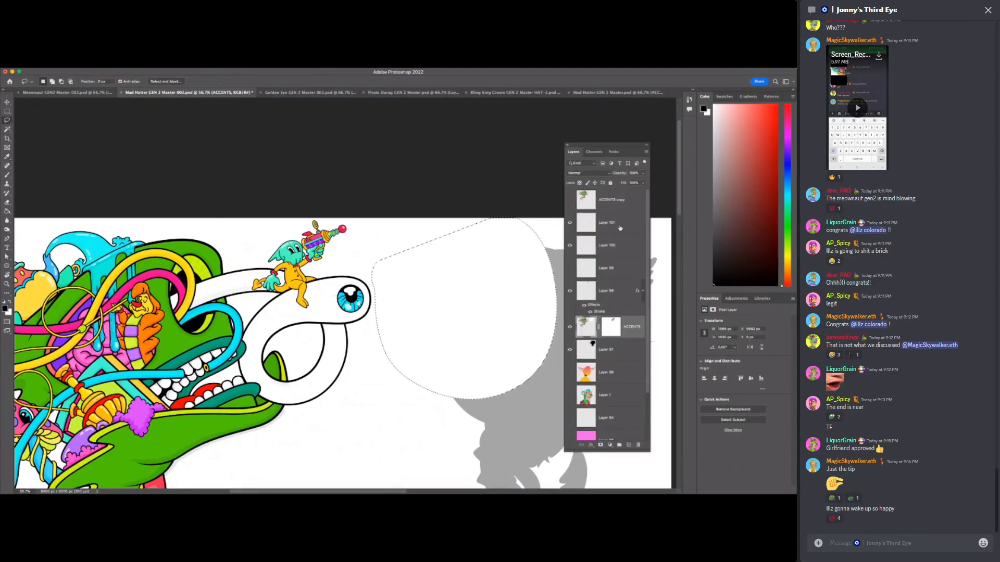
pyautogui.press('super+z')
# - Fill the lassoed area with black on the ACCENTS layer mask to hide the old stalk lines, and clear the selection
pyautogui.click(610, 326)
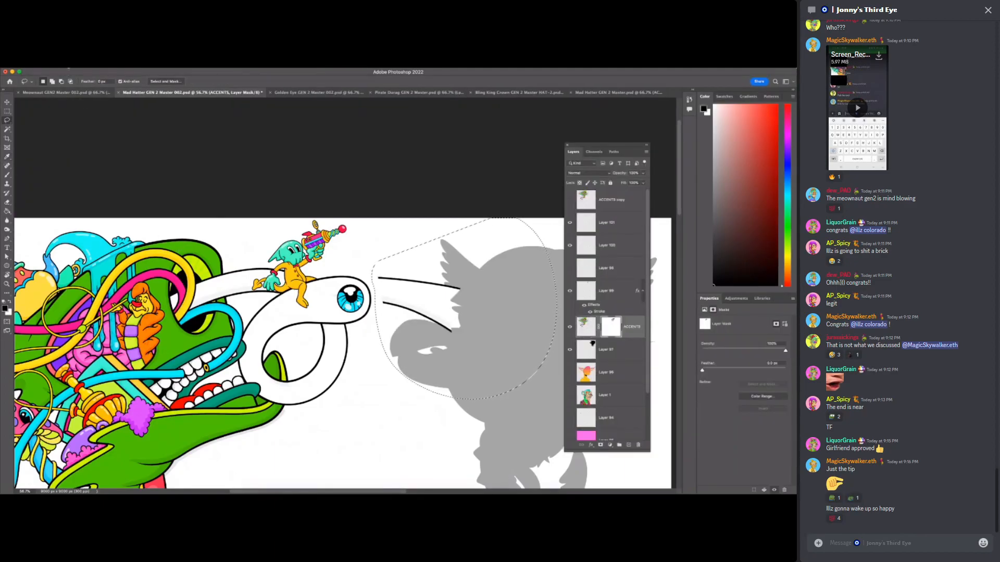
pyautogui.press('F7')
pyautogui.press('i')
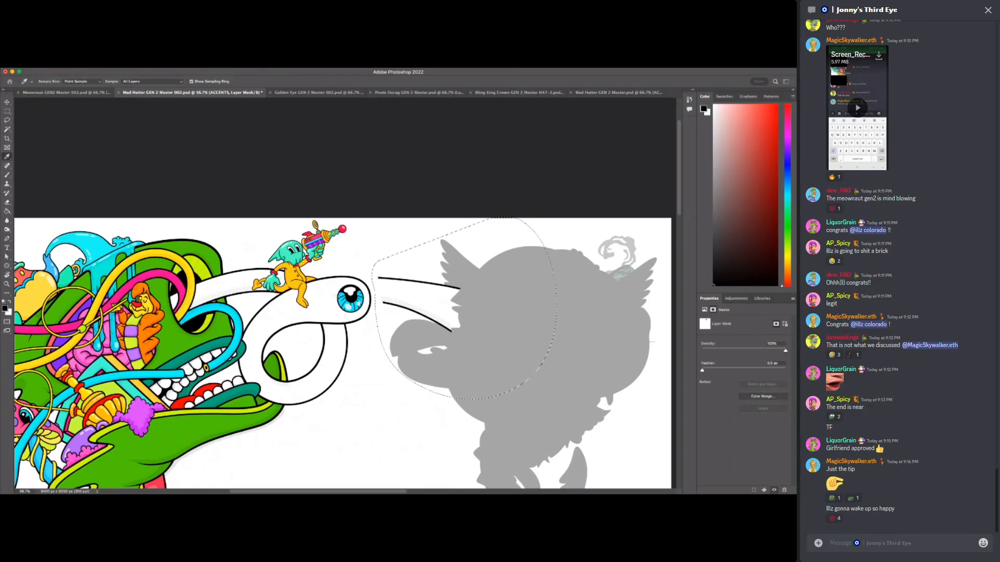
pyautogui.press('z')
pyautogui.press('F7')
pyautogui.press('super+d')
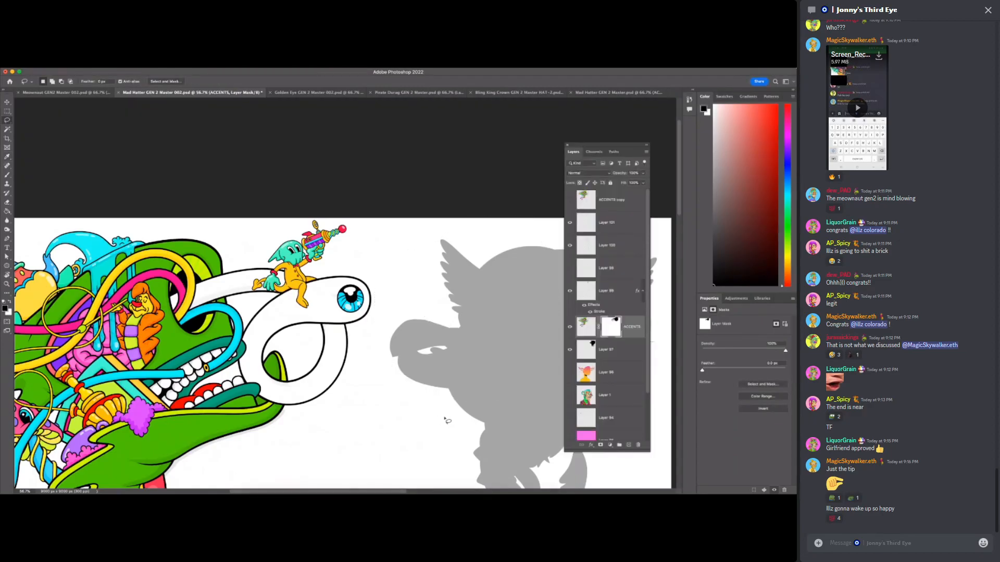
# - Select the eyestalk's white interior with the Magic Wand, sampling all layers so the selection follows the new outline
pyautogui.moveTo(314, 341); pyautogui.dragTo(331, 397)
pyautogui.press('w')
pyautogui.press('super+2')
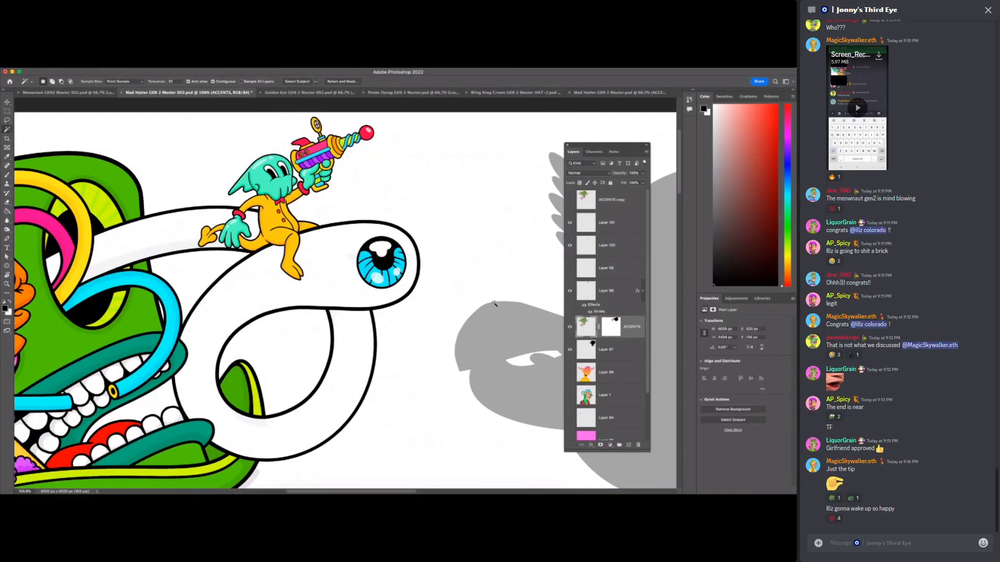
pyautogui.click(251, 423)
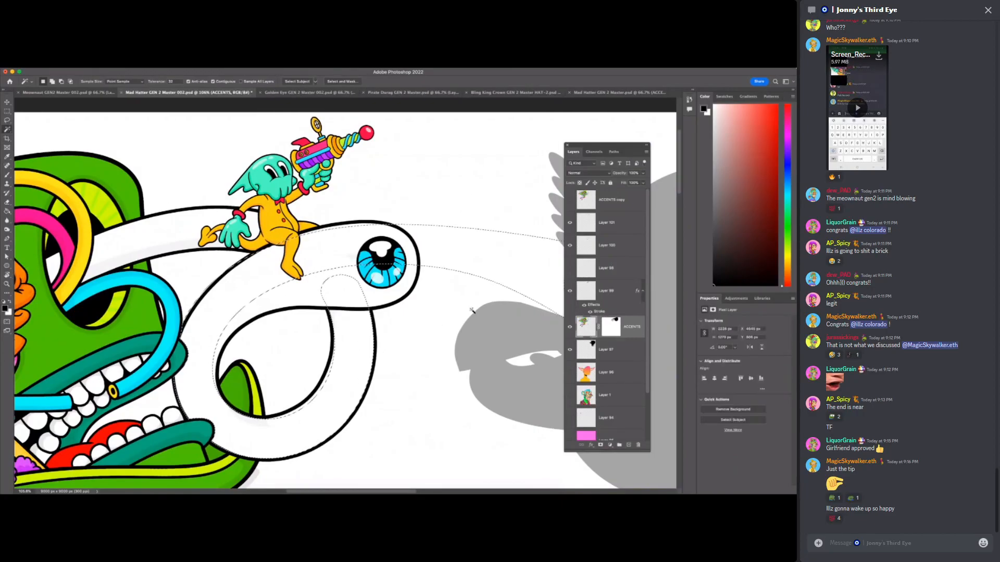
pyautogui.press('super+d')
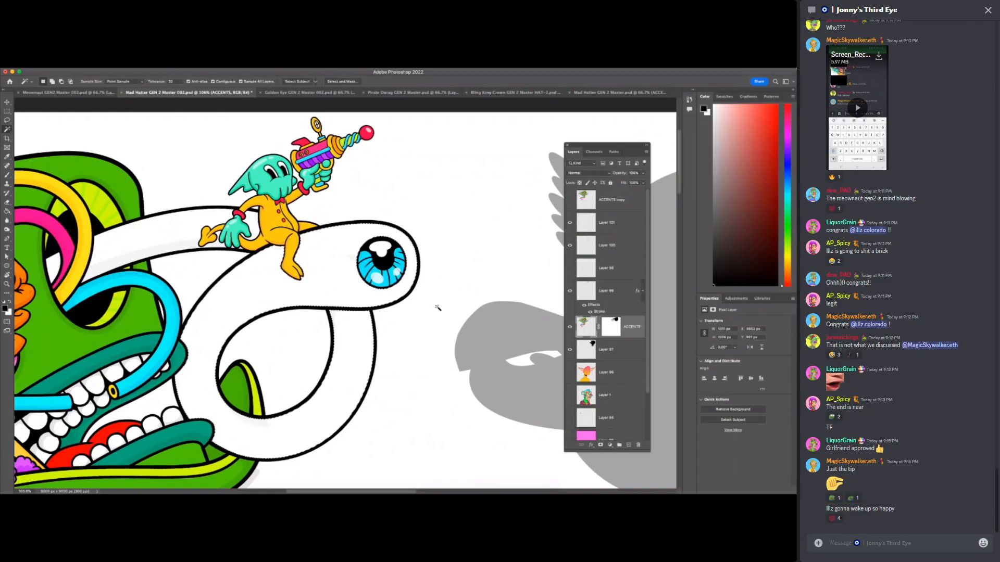
# - Create a new layer above the ACCENTS layer and fill the selected eyestalk interior on it
pyautogui.click(612, 328)
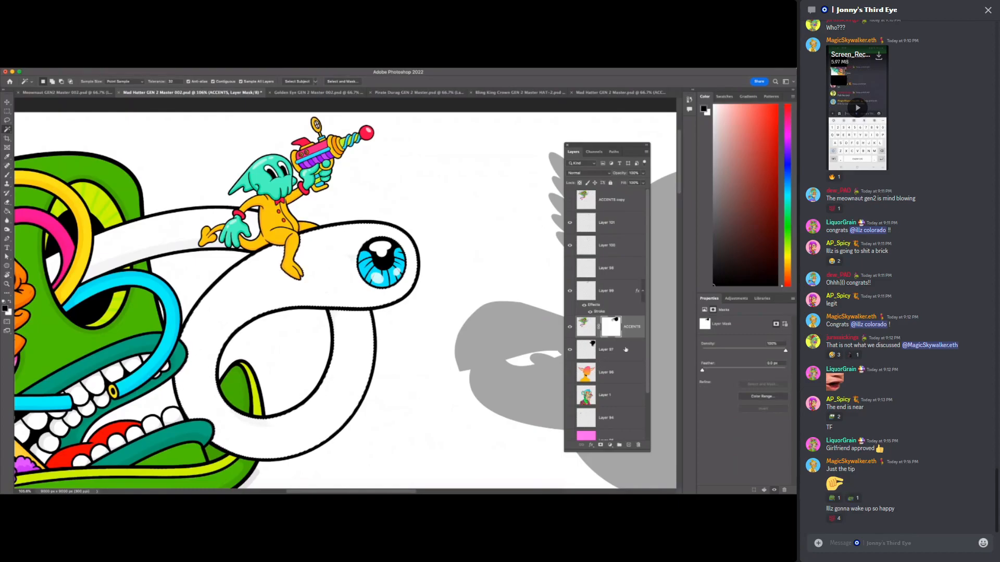
pyautogui.click(629, 444)
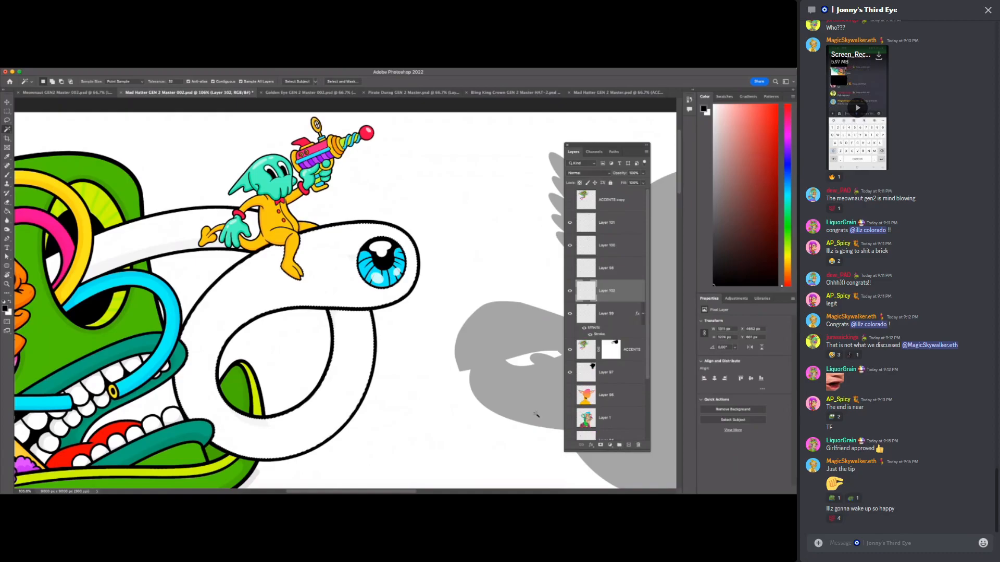
pyautogui.press('F7')
pyautogui.press('F7')
pyautogui.press('F7')
pyautogui.press('i')
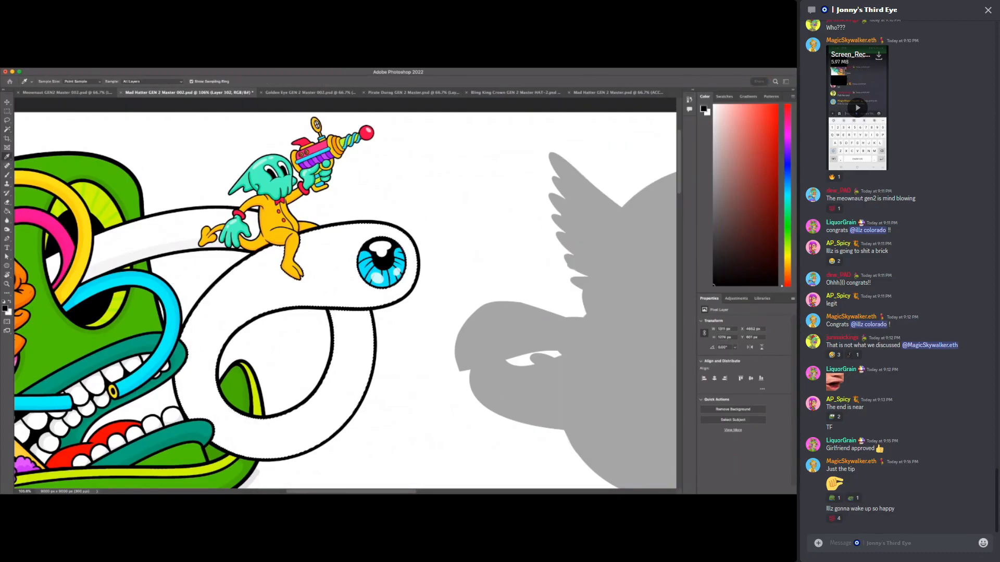
pyautogui.press('F7')
pyautogui.press('w')
pyautogui.press('b')
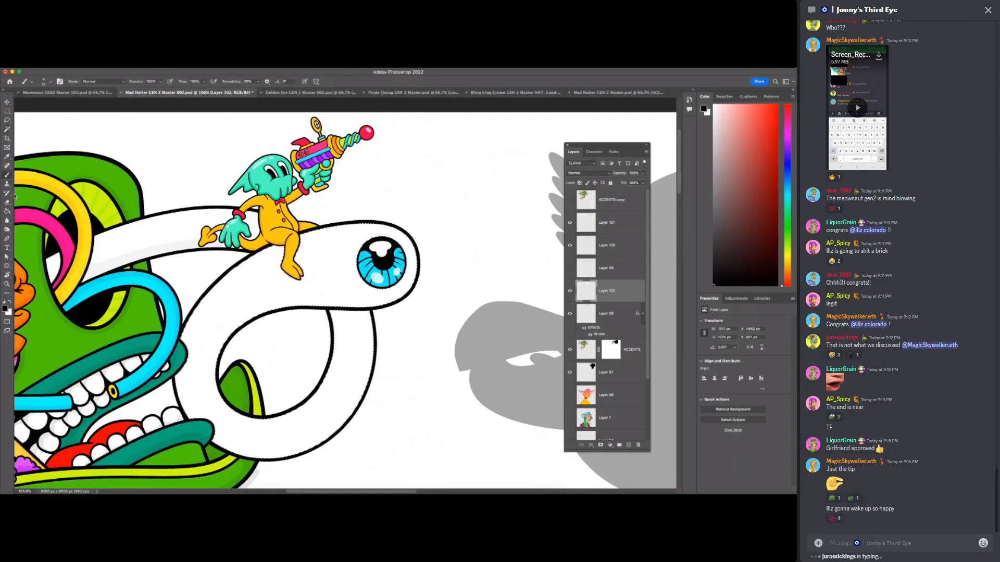
# - Create a layer above the stalk fill at 47% opacity and brush a black shadow along the loop's outer lower edge
pyautogui.click(629, 444)
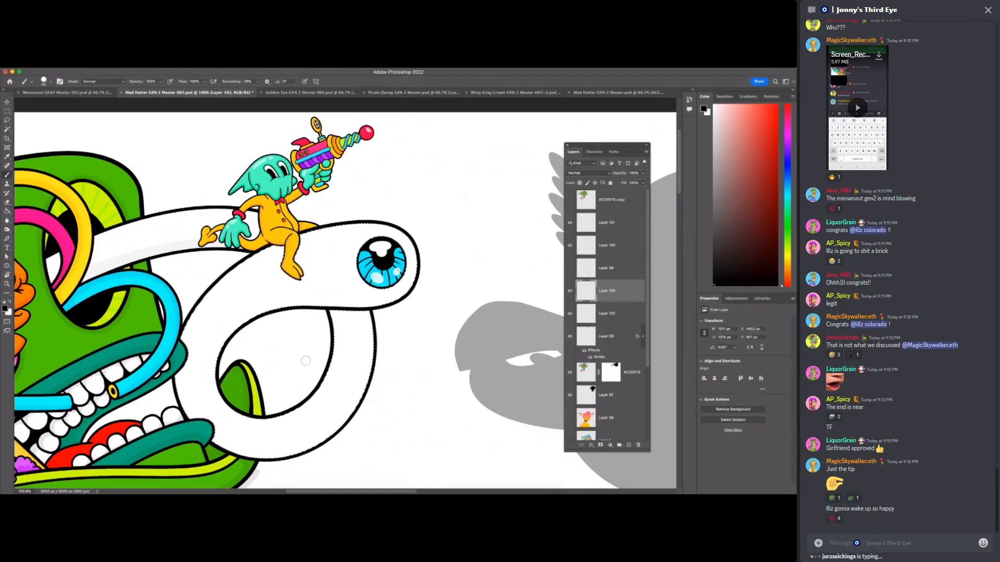
pyautogui.click(258, 83)
pyautogui.moveTo(259, 91); pyautogui.dragTo(262, 92)
pyautogui.click(192, 315)
pyautogui.moveTo(642, 175); pyautogui.dragTo(626, 182)
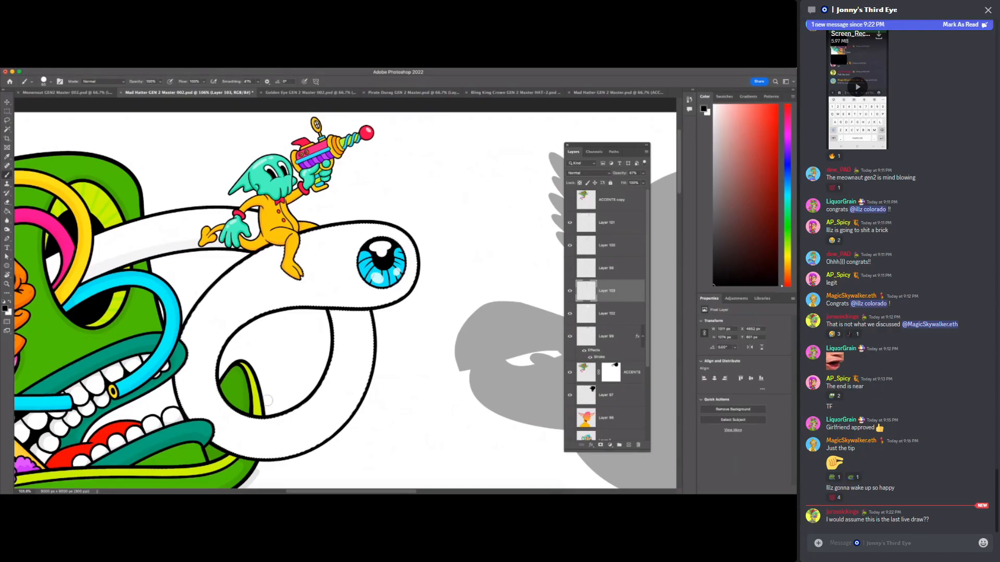
pyautogui.moveTo(258, 82); pyautogui.dragTo(263, 90)
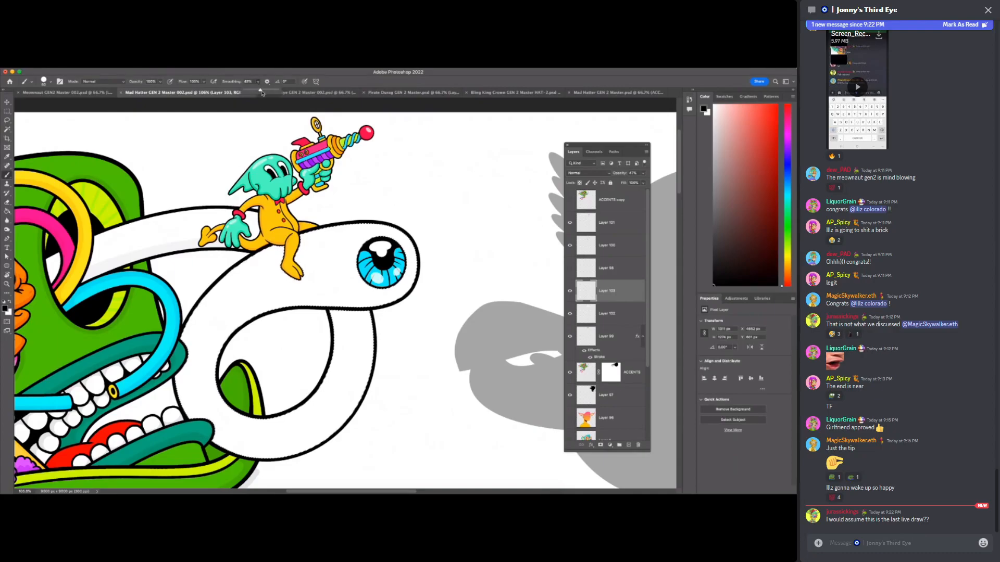
pyautogui.moveTo(191, 314); pyautogui.dragTo(178, 339)
pyautogui.moveTo(177, 386)
pyautogui.mouseDown()
pyautogui.moveTo(241, 452)
pyautogui.moveTo(272, 457)
pyautogui.moveTo(306, 445)
pyautogui.moveTo(348, 412)
pyautogui.moveTo(370, 374)
pyautogui.moveTo(360, 318)
pyautogui.moveTo(325, 322)
pyautogui.mouseUp()
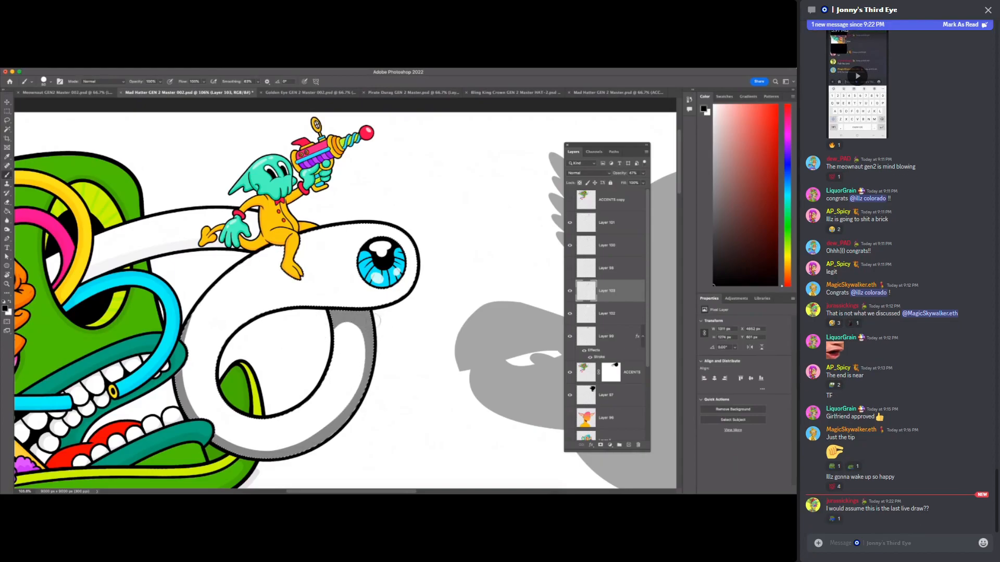
# - Brush a smooth shadow along the underside of the eyestalk's upper arm, undoing and redrawing unsatisfactory strokes
pyautogui.moveTo(222, 353)
pyautogui.mouseDown()
pyautogui.moveTo(244, 318)
pyautogui.moveTo(292, 303)
pyautogui.moveTo(393, 301)
pyautogui.mouseUp()
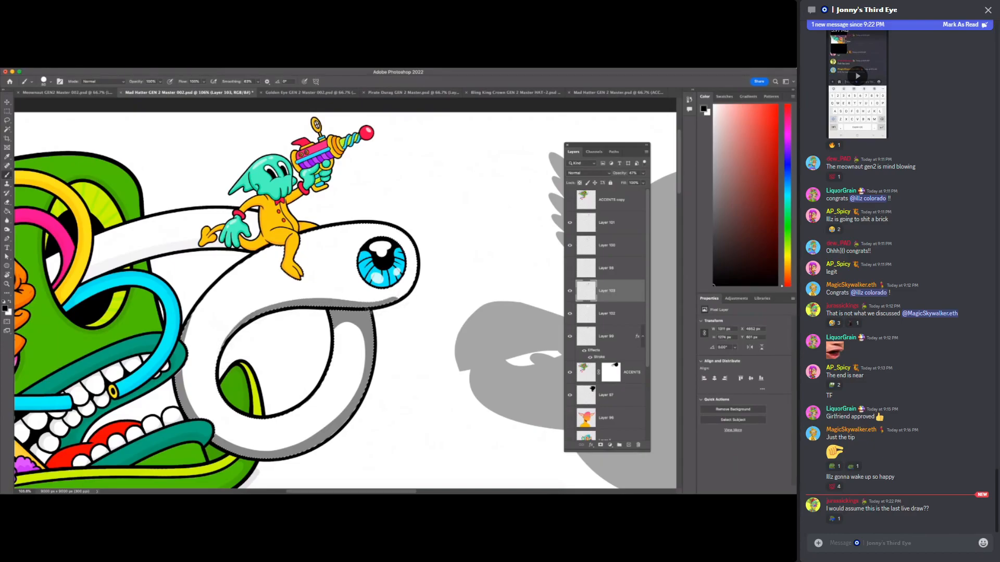
pyautogui.press('super+z')
pyautogui.moveTo(220, 359); pyautogui.dragTo(262, 322)
pyautogui.press('super+z')
pyautogui.moveTo(223, 358)
pyautogui.mouseDown()
pyautogui.moveTo(261, 317)
pyautogui.moveTo(308, 302)
pyautogui.moveTo(228, 344)
pyautogui.moveTo(280, 309)
pyautogui.moveTo(380, 306)
pyautogui.moveTo(425, 278)
pyautogui.mouseUp()
pyautogui.press('super+z')
pyautogui.press('super+z')
pyautogui.moveTo(225, 355)
pyautogui.mouseDown()
pyautogui.moveTo(231, 338)
pyautogui.moveTo(311, 300)
pyautogui.moveTo(398, 302)
pyautogui.moveTo(414, 263)
pyautogui.mouseUp()
pyautogui.press('super+z')
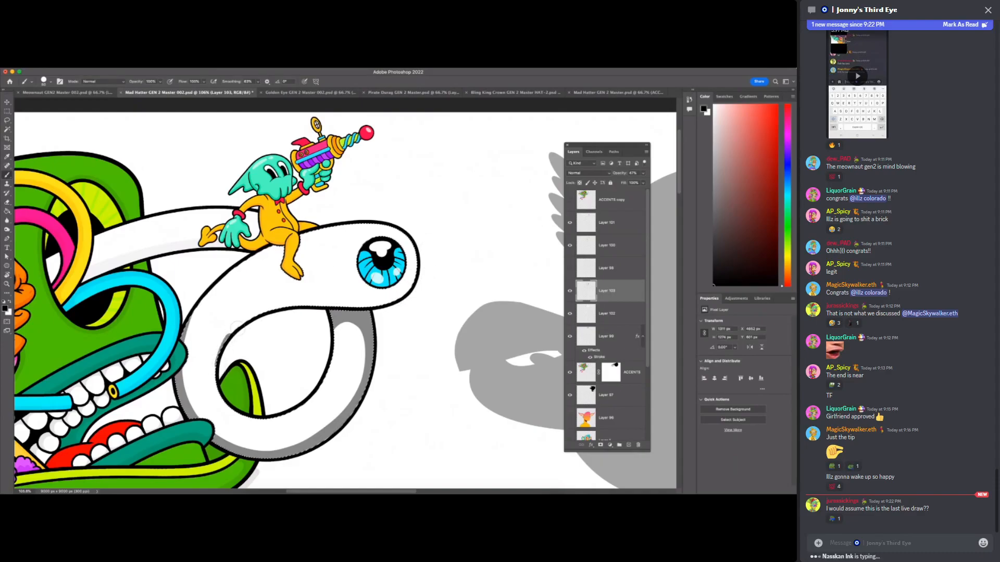
pyautogui.moveTo(223, 347)
pyautogui.mouseDown()
pyautogui.moveTo(241, 320)
pyautogui.moveTo(282, 302)
pyautogui.moveTo(391, 297)
pyautogui.moveTo(424, 249)
pyautogui.mouseUp()
pyautogui.hotkey('ctrl', 'z')
pyautogui.moveTo(224, 344)
pyautogui.mouseDown()
pyautogui.moveTo(240, 322)
pyautogui.moveTo(281, 306)
pyautogui.moveTo(349, 303)
pyautogui.mouseUp()
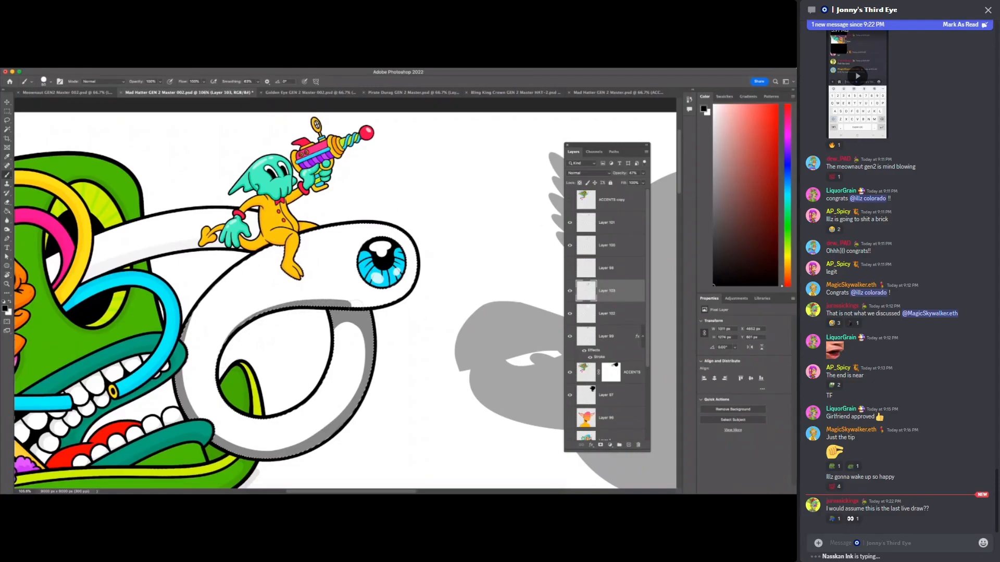
# - Try the stalk shadow layer at 10% opacity
pyautogui.press('z')
pyautogui.moveTo(446, 435); pyautogui.dragTo(433, 426)
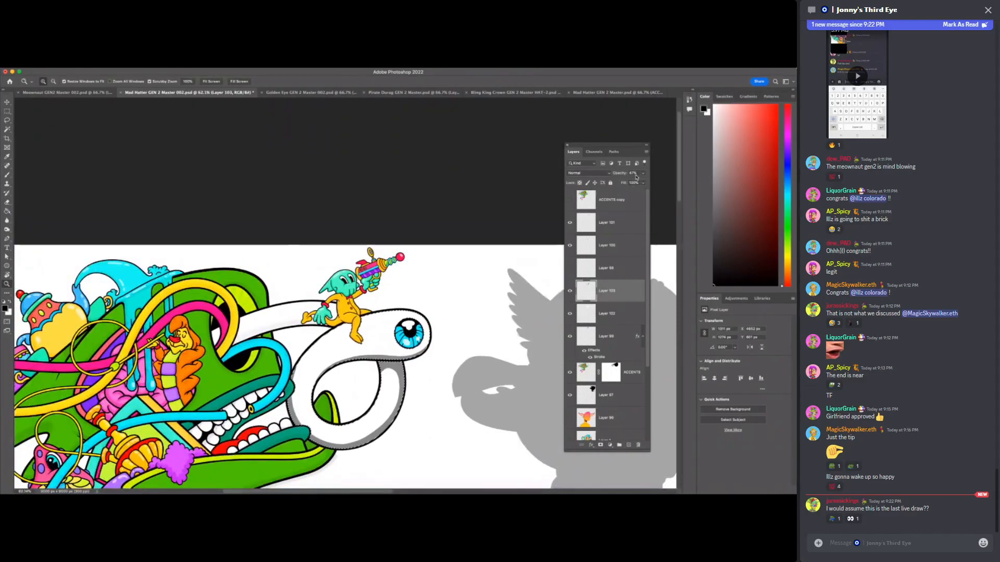
pyautogui.press('1')
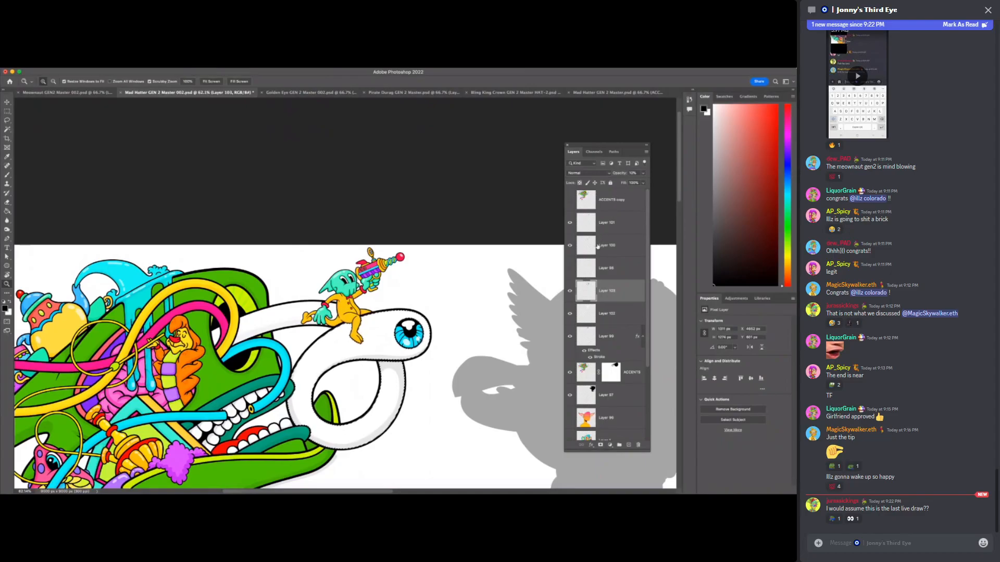
pyautogui.click(643, 183)
pyautogui.moveTo(435, 404); pyautogui.dragTo(452, 401)
# - Set the shadow layer's opacity back to 47% and select the shading beneath the upper stalk with the Magic Wand
pyautogui.press('l')
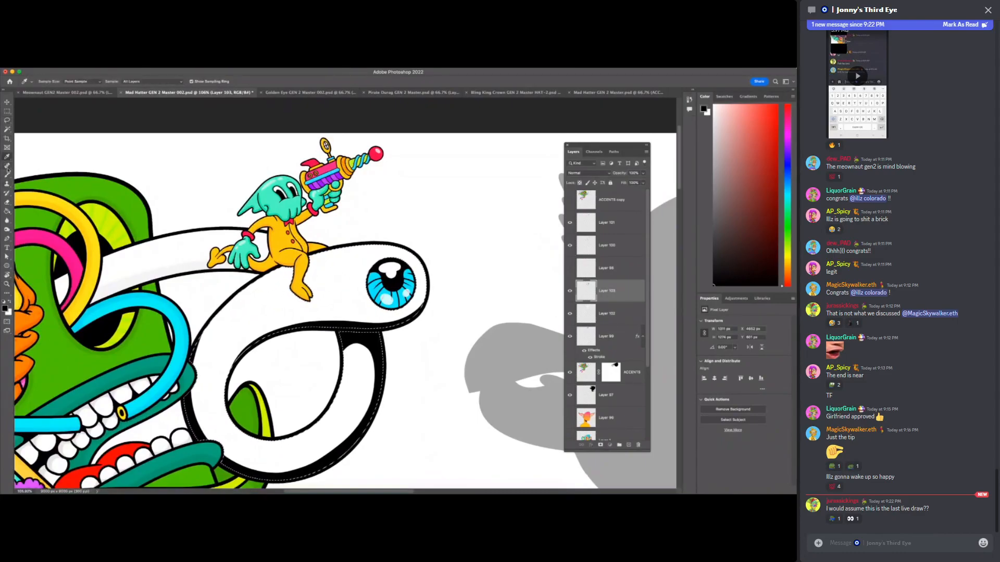
pyautogui.press('6')
pyautogui.press('7')
pyautogui.press('w')
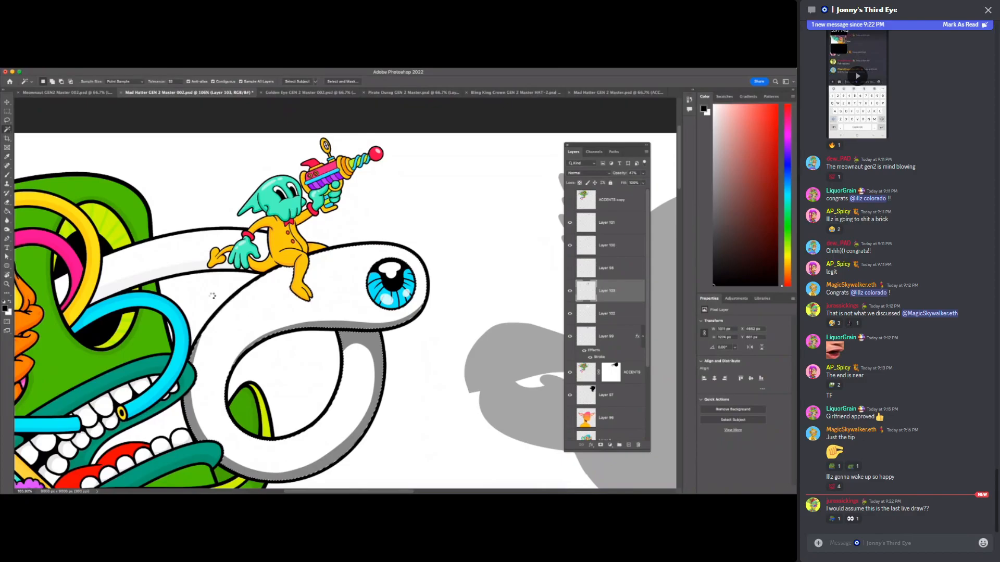
pyautogui.click(354, 331)
pyautogui.press('F7')
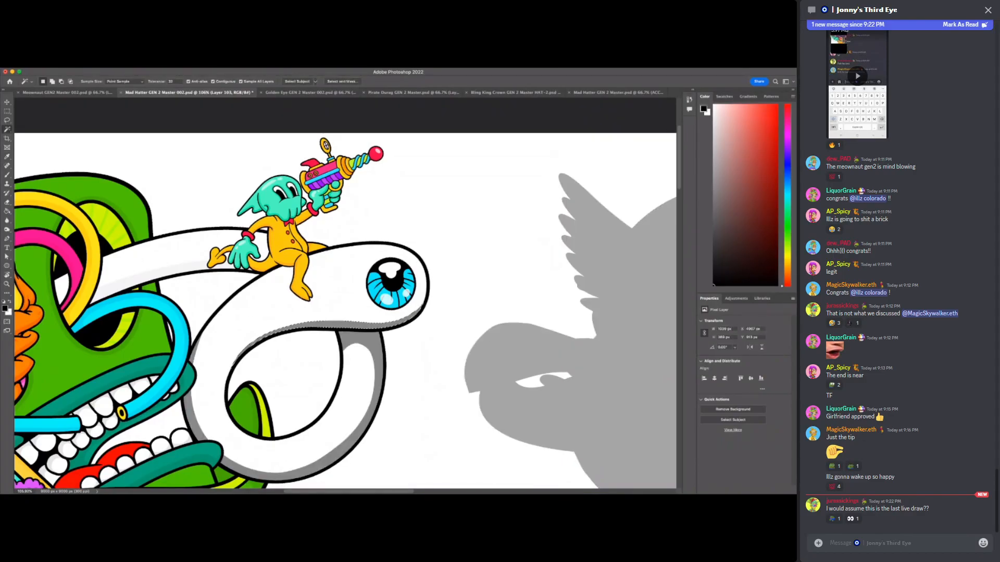
# - Try filling the selected stalk shadow with a light tone sampled from the artwork, and undo the fill
pyautogui.press('i')
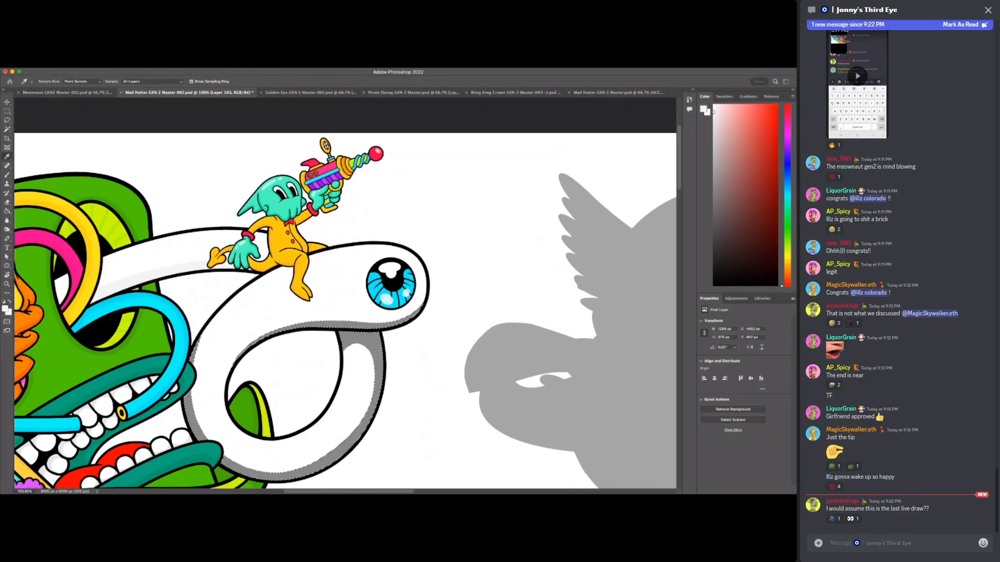
pyautogui.hotkey('alt', 'BackSpace')
pyautogui.press('z')
pyautogui.moveTo(444, 394); pyautogui.dragTo(390, 394)
pyautogui.press('l')
pyautogui.press('z')
pyautogui.press('super+minus')
pyautogui.press('super+minus')
pyautogui.moveTo(475, 437); pyautogui.dragTo(526, 438)
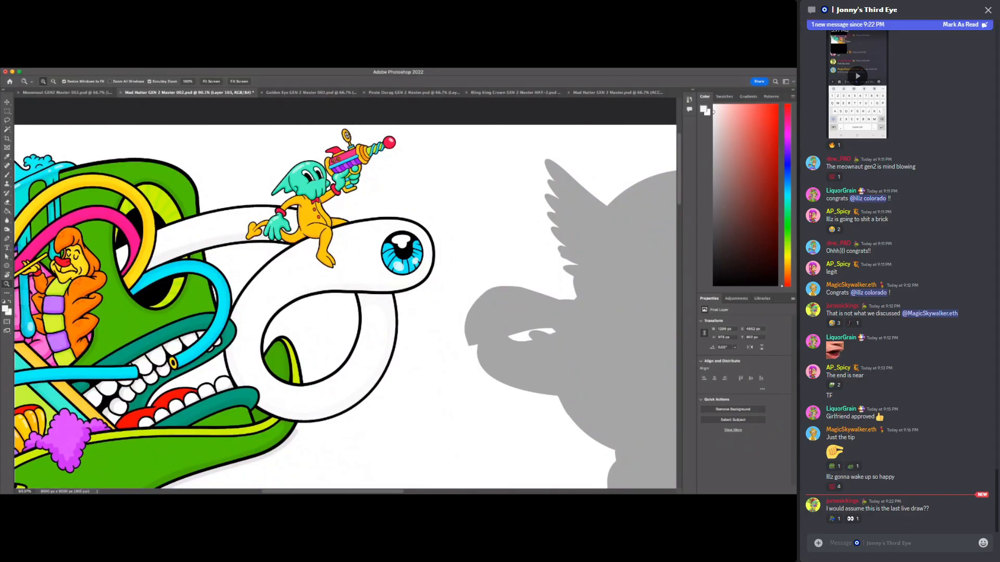
pyautogui.press('super+z')
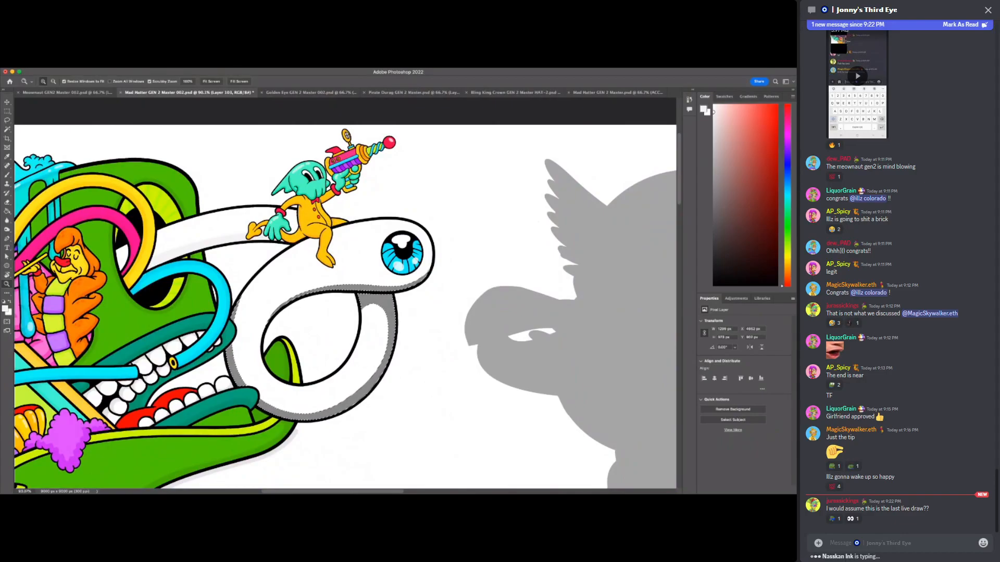
# - Lower the stalk shadow layer's opacity to 7%
pyautogui.press('F7')
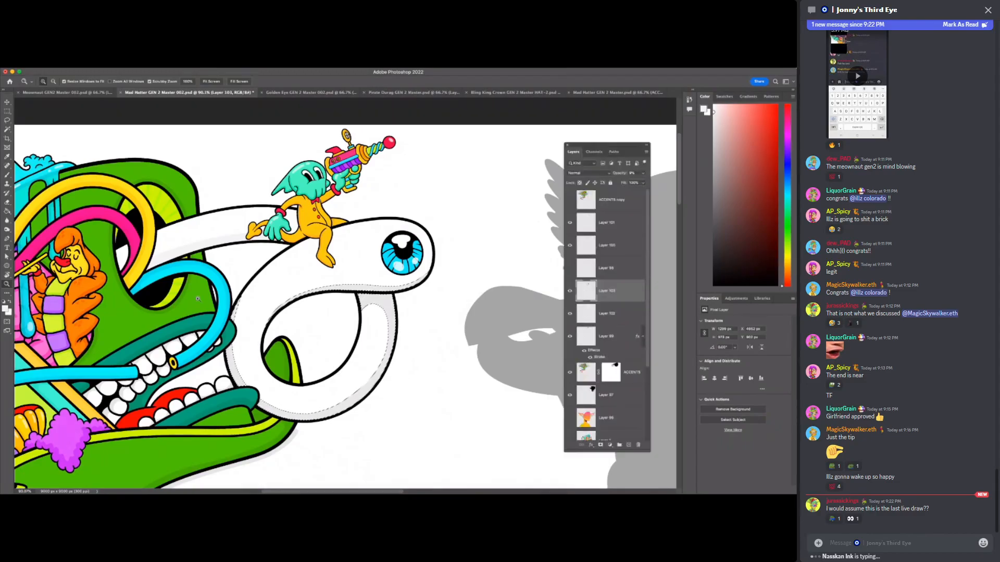
pyautogui.scroll(-2, 437, 388)
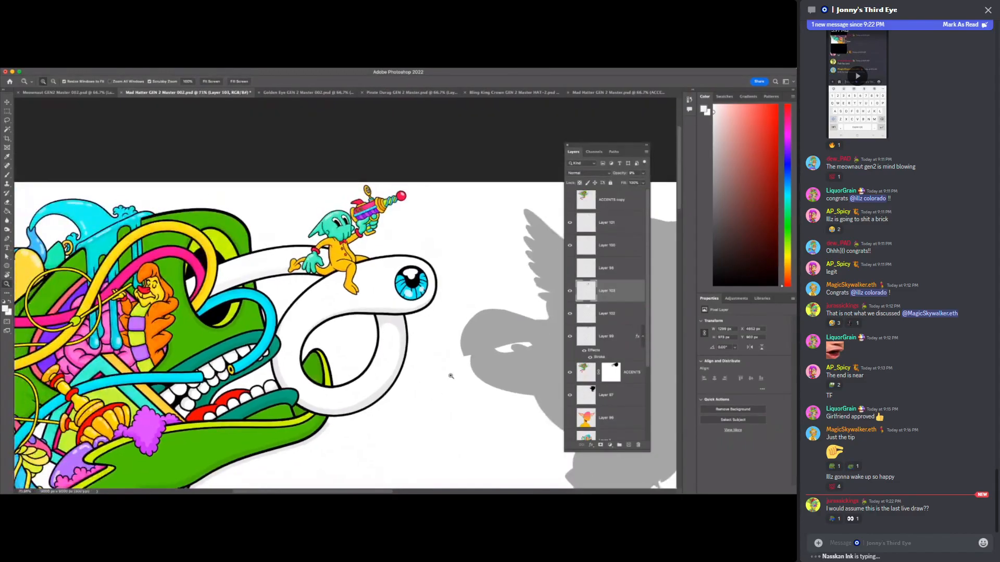
pyautogui.click(613, 177)
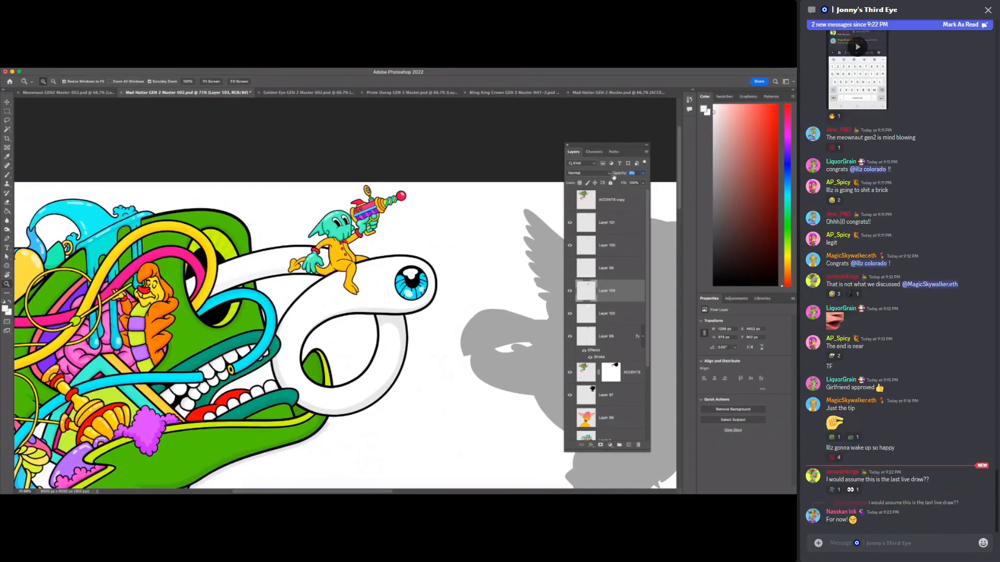
pyautogui.scroll(-3, 455, 423)
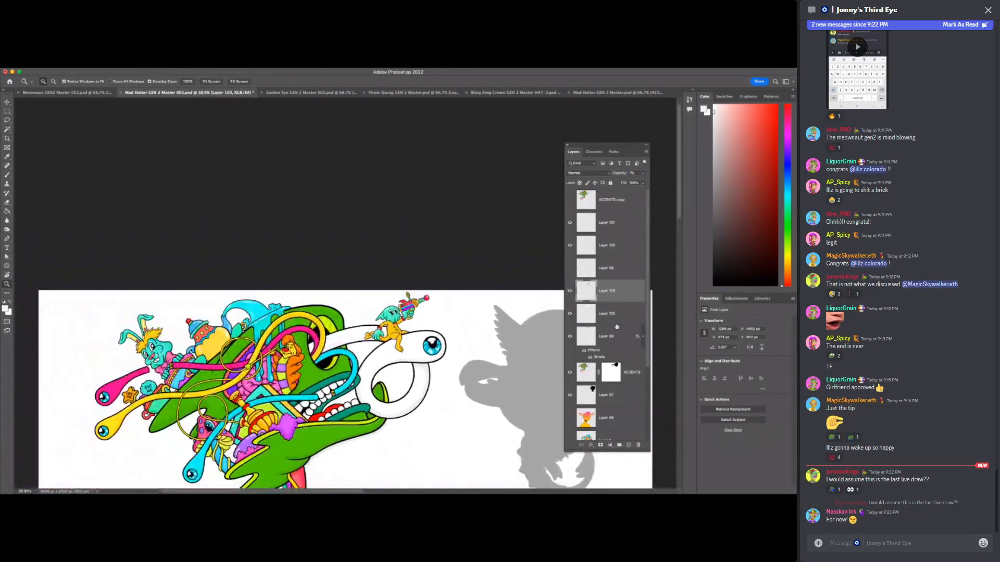
# - Select the layers from ACCENTS up through Layer 101 and merge them into a single artwork layer
pyautogui.click(632, 365)
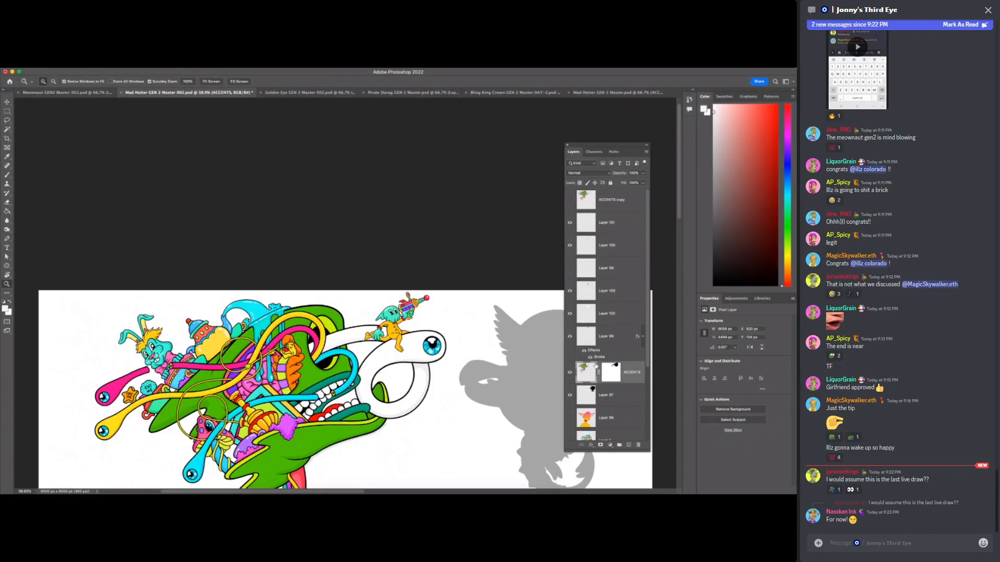
pyautogui.moveTo(426, 389); pyautogui.dragTo(631, 180)
pyautogui.moveTo(528, 395); pyautogui.dragTo(495, 425)
pyautogui.scroll(-3, 499, 413)
pyautogui.hscroll(3, 498, 413)
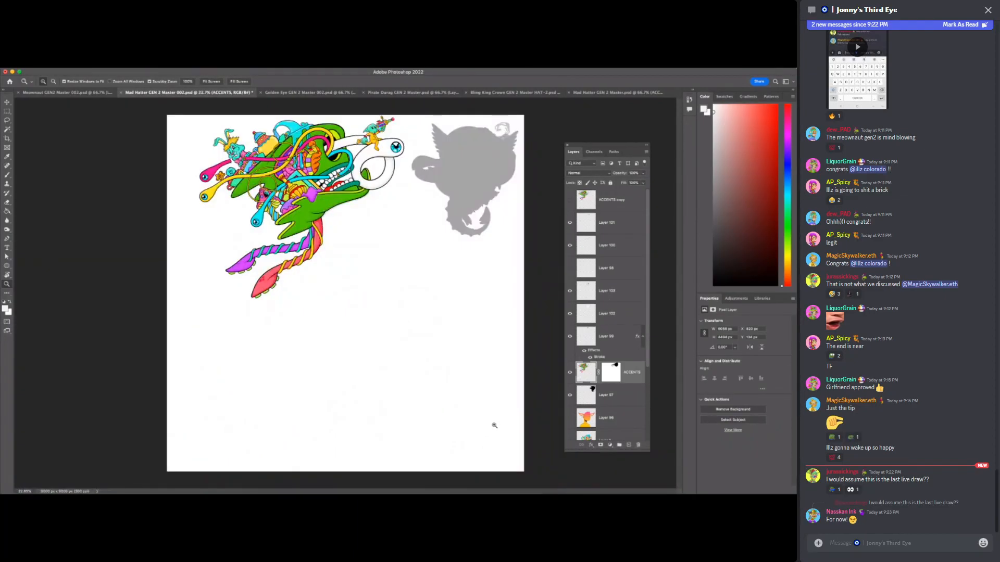
pyautogui.moveTo(423, 159); pyautogui.dragTo(579, 335)
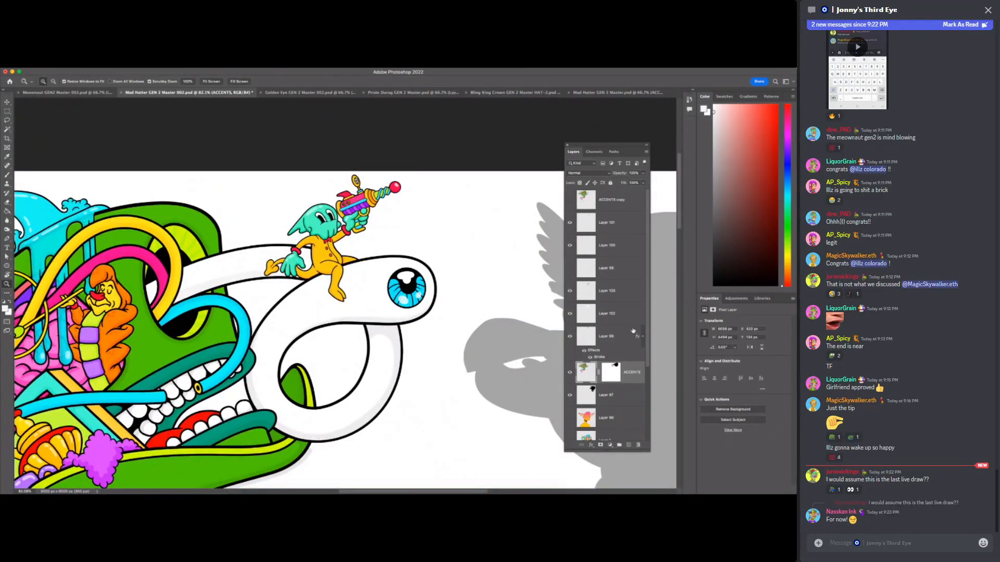
pyautogui.keyDown('shift'); pyautogui.click(617, 220); pyautogui.keyUp('shift')
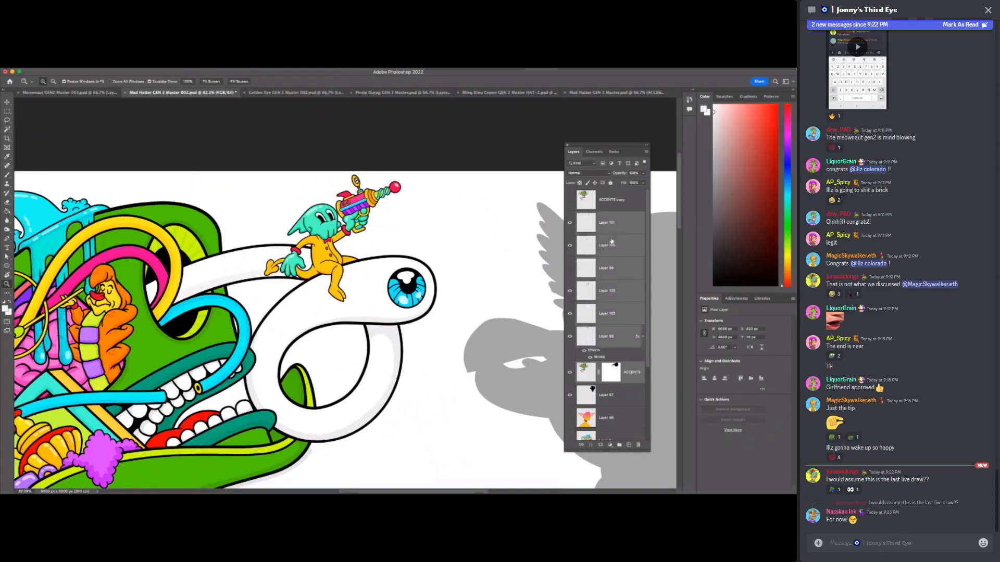
pyautogui.press('F7')
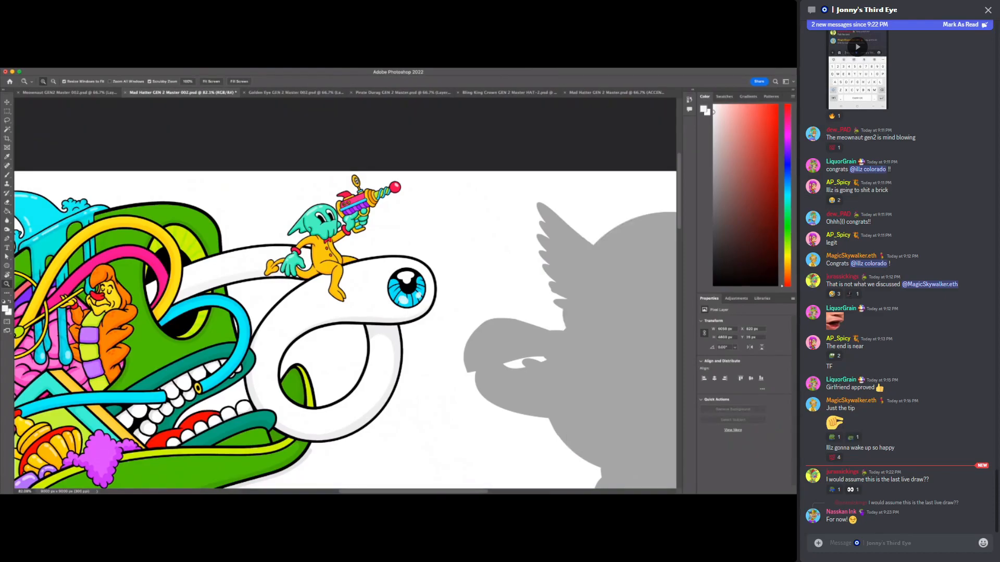
pyautogui.press('super+e')
# - Load the merged artwork as a selection, check its edges against the yellow background layer, and clear the selection
pyautogui.keyDown('super'); pyautogui.click(586, 222); pyautogui.keyUp('super')
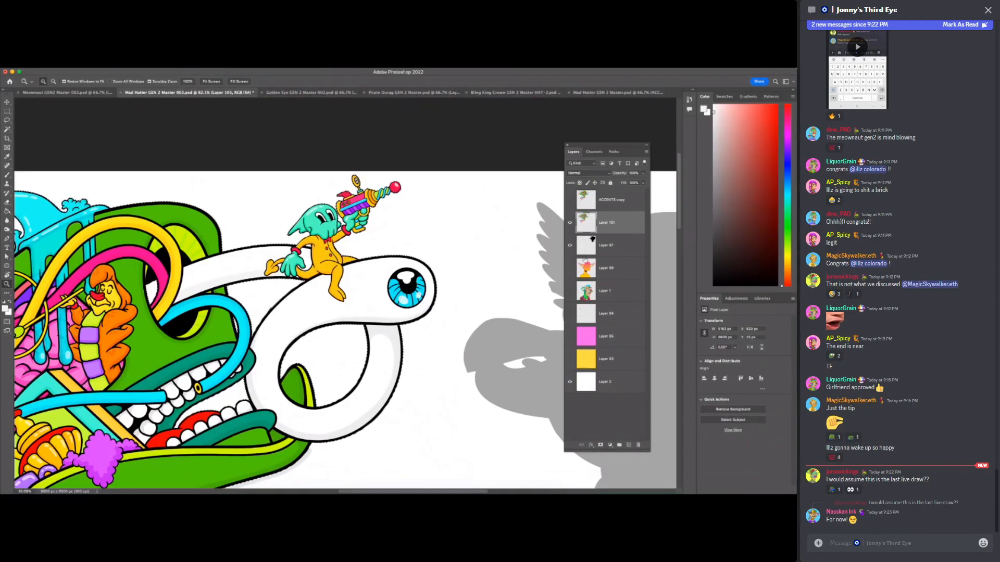
pyautogui.moveTo(569, 380); pyautogui.dragTo(569, 359)
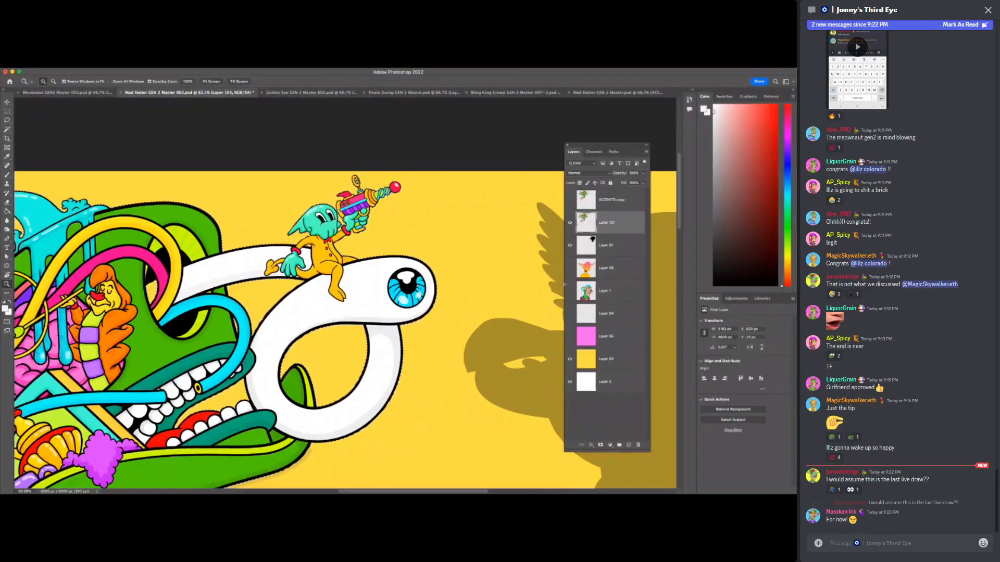
pyautogui.click(570, 358)
pyautogui.hotkey('ctrl', 'd')
pyautogui.press('l')
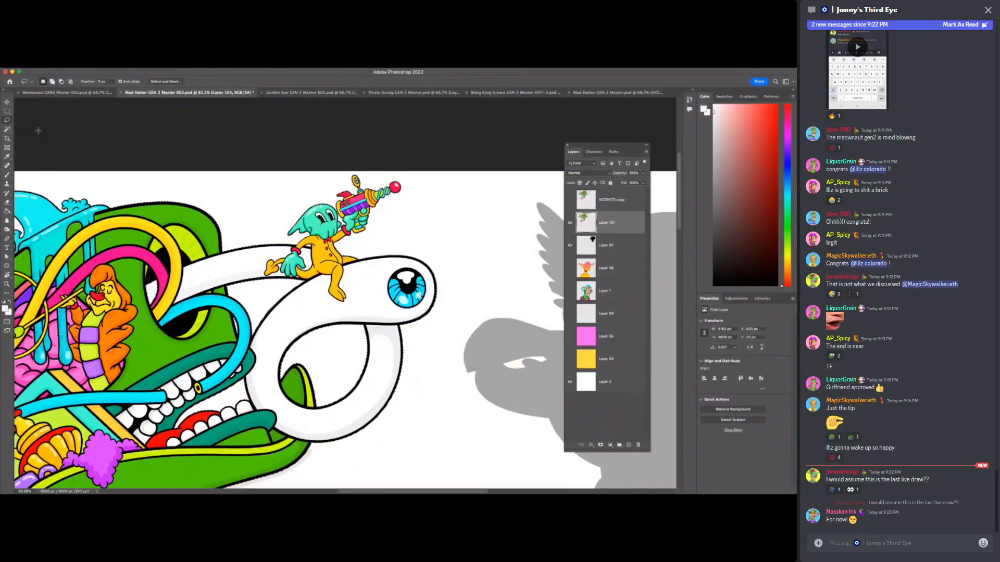
# - Create a new layer above the merged artwork for touching up the rider, with black as the foreground colour
pyautogui.click(628, 445)
pyautogui.press('z')
pyautogui.moveTo(329, 224); pyautogui.dragTo(353, 256)
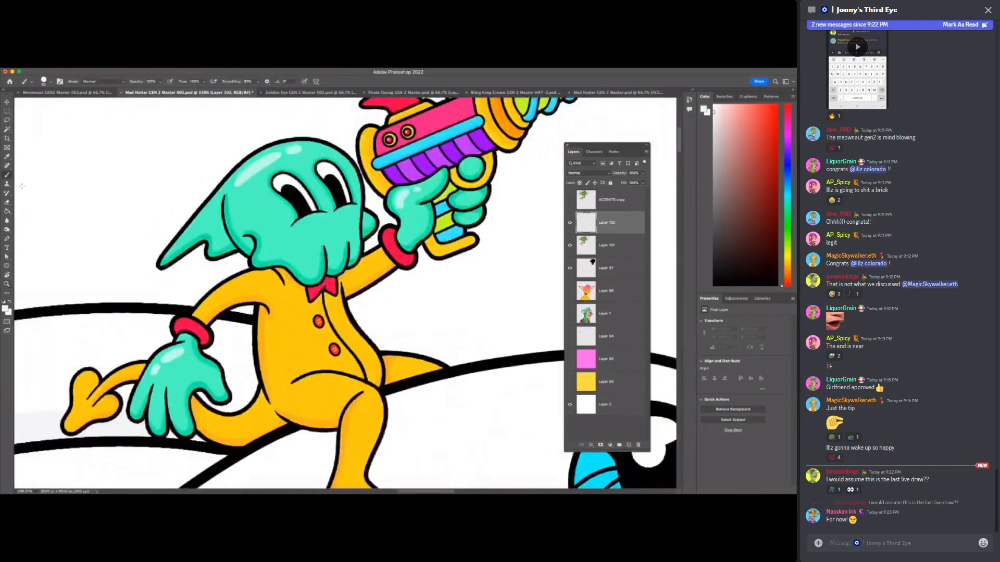
pyautogui.click(247, 206)
pyautogui.click(7, 166)
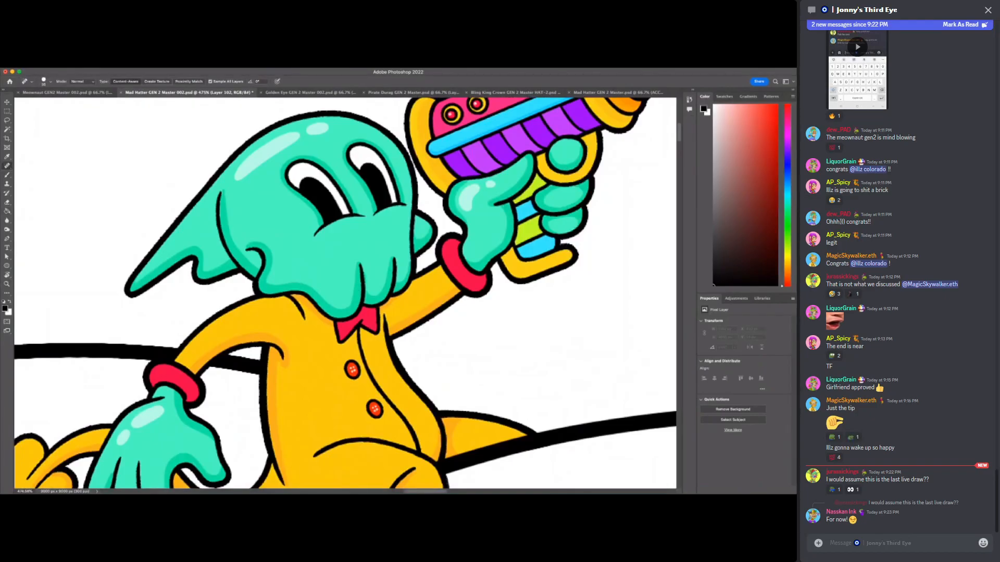
pyautogui.press('F7')
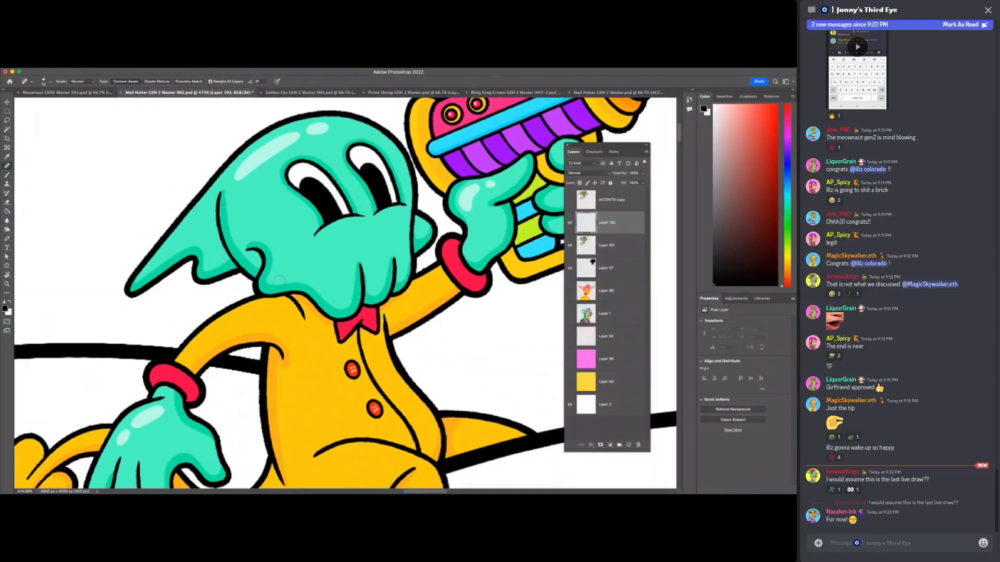
# - Reduce the brush size and ink a thicker black line down the back of the rider's head on the new layer
pyautogui.press('b')
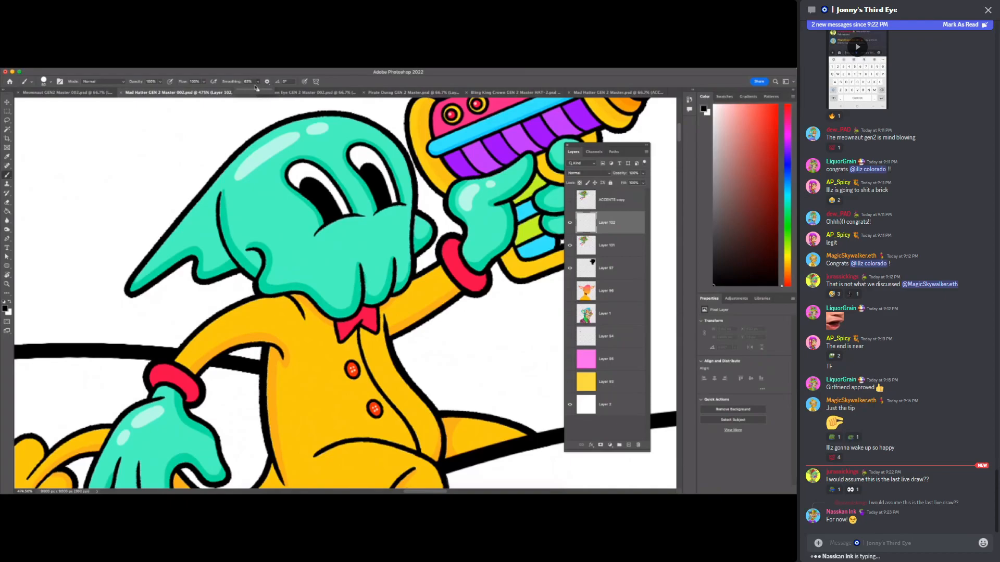
pyautogui.press('[')
pyautogui.press('[')
pyautogui.press('[')
pyautogui.press('F7')
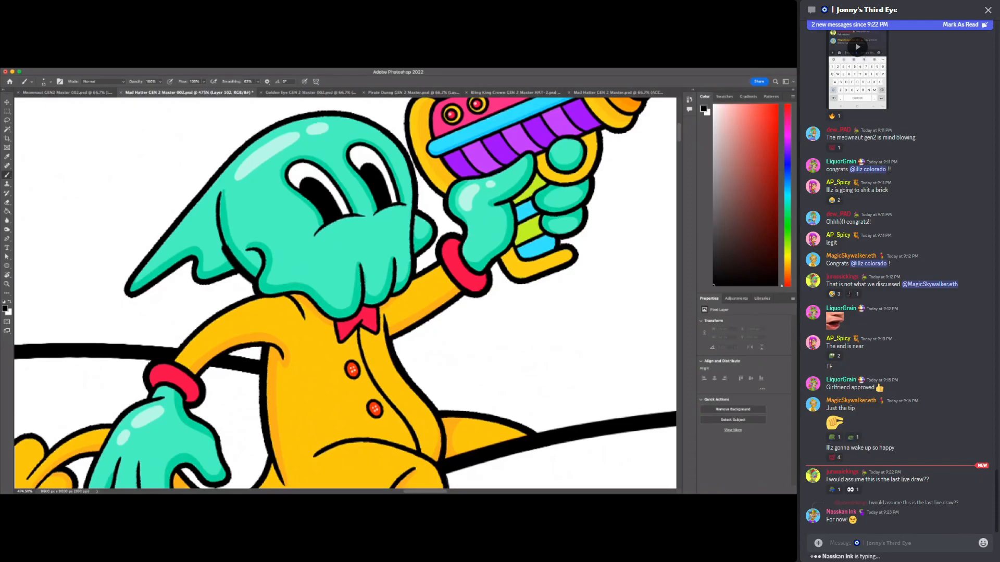
pyautogui.press('F7')
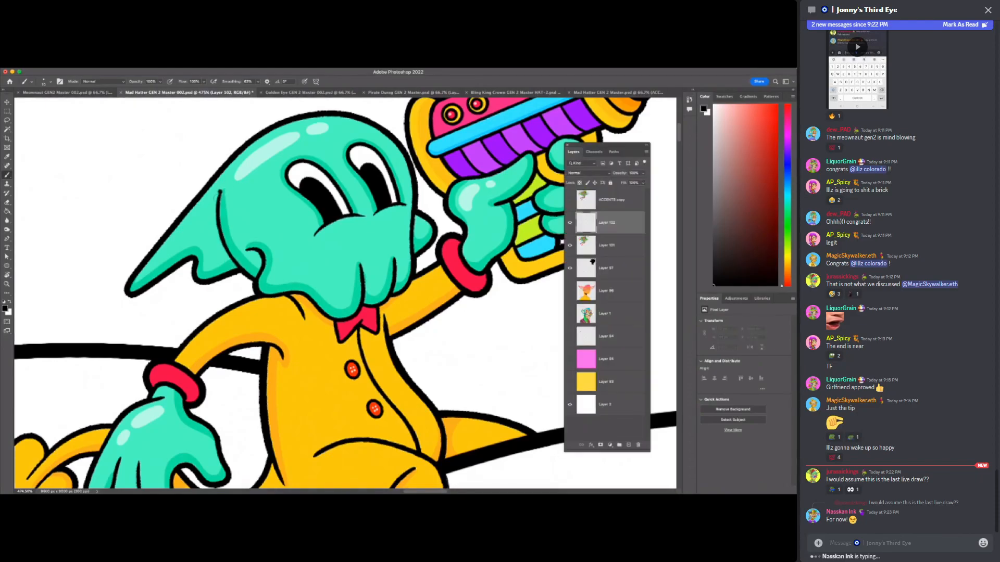
pyautogui.moveTo(220, 195)
pyautogui.mouseDown()
pyautogui.moveTo(216, 233)
pyautogui.moveTo(217, 224)
pyautogui.moveTo(223, 249)
pyautogui.moveTo(255, 283)
pyautogui.mouseUp()
pyautogui.press('super+z')
pyautogui.press('super+z')
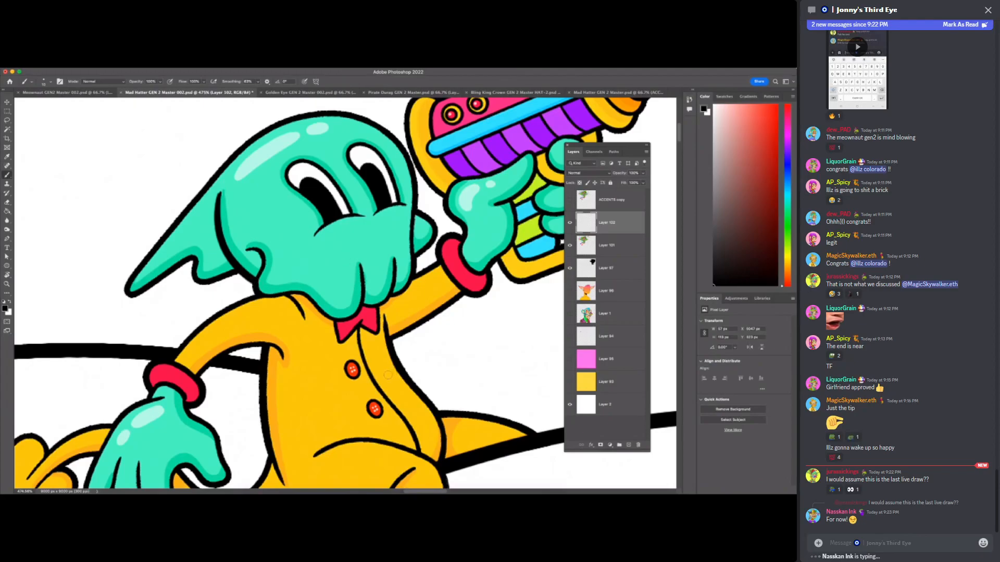
pyautogui.scroll(-5, 388, 374)
pyautogui.hscroll(4, 388, 374)
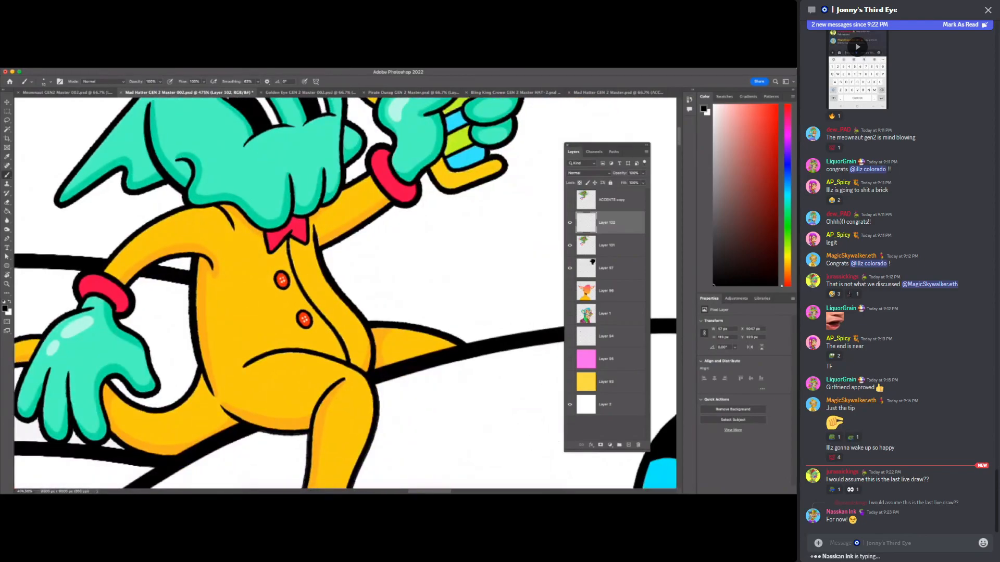
# - Ink thicker black lines over the rider's jacket seam, thigh crease and knee on the touch-up layer
pyautogui.moveTo(286, 242)
pyautogui.mouseDown()
pyautogui.moveTo(298, 279)
pyautogui.moveTo(349, 355)
pyautogui.mouseUp()
pyautogui.scroll(-5, 353, 372)
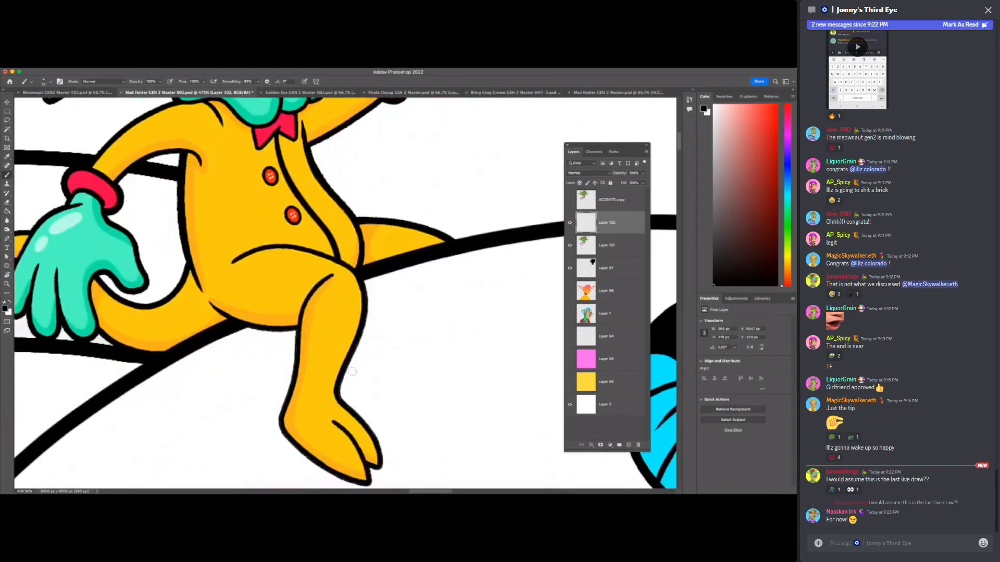
pyautogui.moveTo(232, 260)
pyautogui.mouseDown()
pyautogui.moveTo(261, 249)
pyautogui.moveTo(315, 252)
pyautogui.moveTo(358, 273)
pyautogui.moveTo(364, 314)
pyautogui.mouseUp()
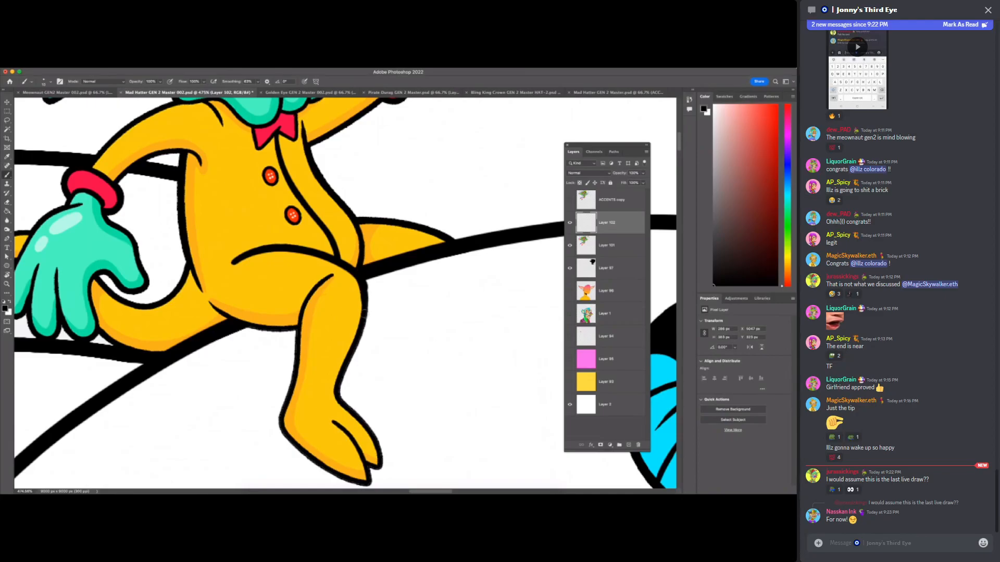
pyautogui.moveTo(334, 273)
pyautogui.mouseDown()
pyautogui.moveTo(298, 327)
pyautogui.moveTo(290, 394)
pyautogui.mouseUp()
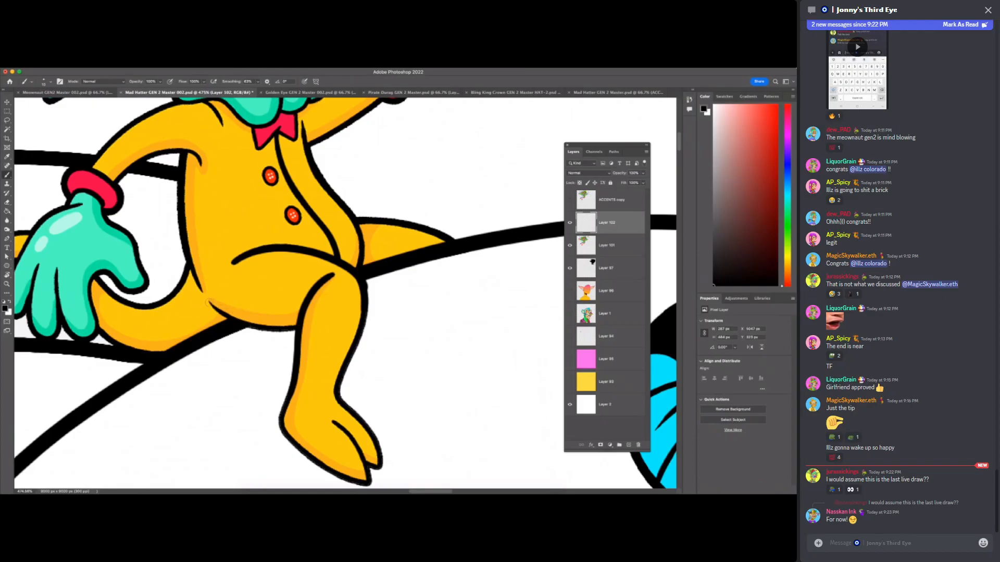
# - Ink thicker black strokes over the lower folds and drips of the rider's teal head
pyautogui.press('z')
pyautogui.keyDown('alt'); pyautogui.click(287, 383); pyautogui.keyUp('alt')
pyautogui.moveTo(287, 383); pyautogui.dragTo(268, 432)
pyautogui.moveTo(268, 273); pyautogui.dragTo(332, 271)
pyautogui.press('b')
pyautogui.moveTo(172, 287)
pyautogui.mouseDown()
pyautogui.moveTo(184, 296)
pyautogui.moveTo(173, 335)
pyautogui.moveTo(228, 331)
pyautogui.moveTo(257, 361)
pyautogui.moveTo(280, 354)
pyautogui.moveTo(284, 302)
pyautogui.mouseUp()
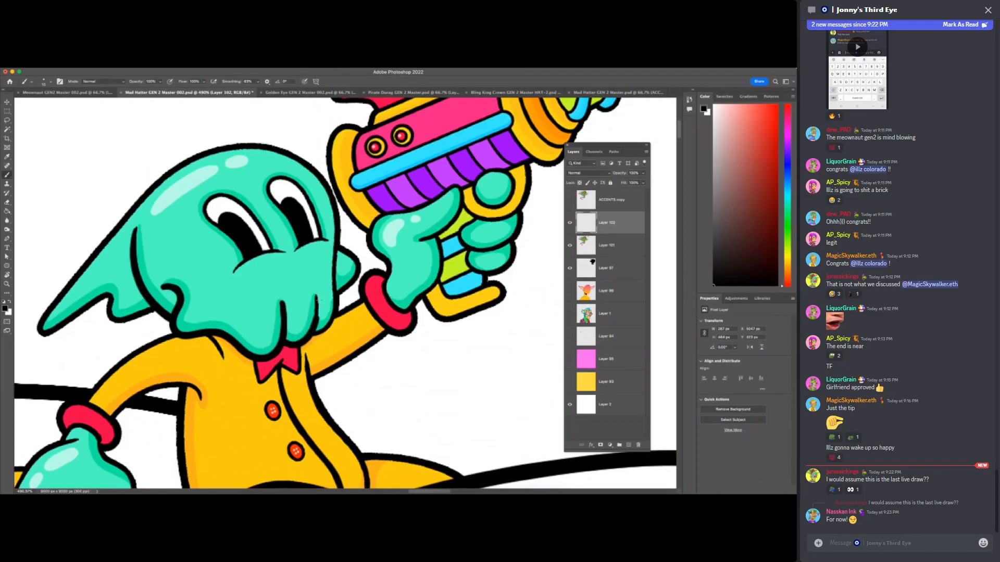
pyautogui.moveTo(311, 332)
pyautogui.mouseDown()
pyautogui.moveTo(336, 313)
pyautogui.moveTo(340, 228)
pyautogui.mouseUp()
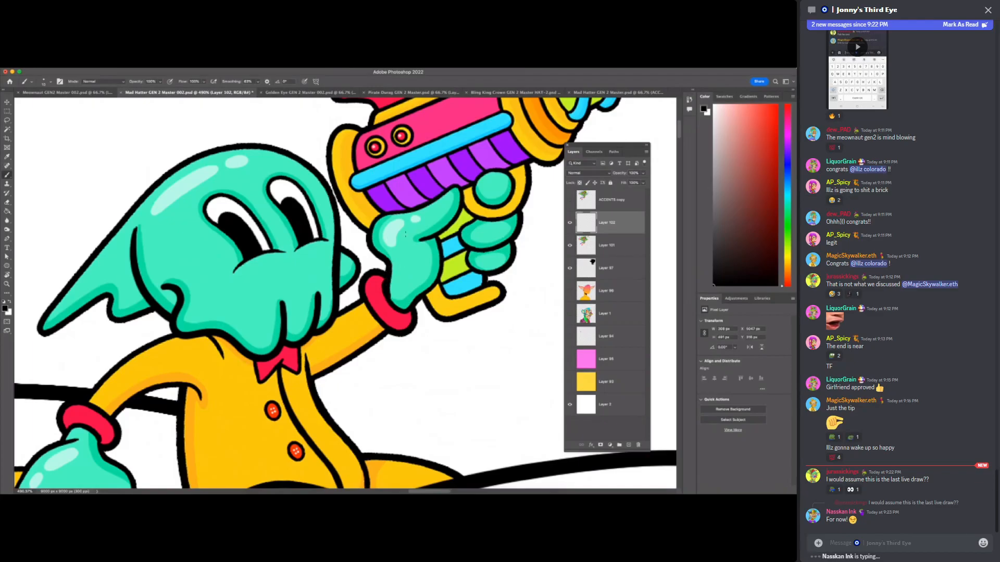
# - Erase excess ink around the head folds, thigh crease and knee so the new lines taper cleanly
pyautogui.press('z')
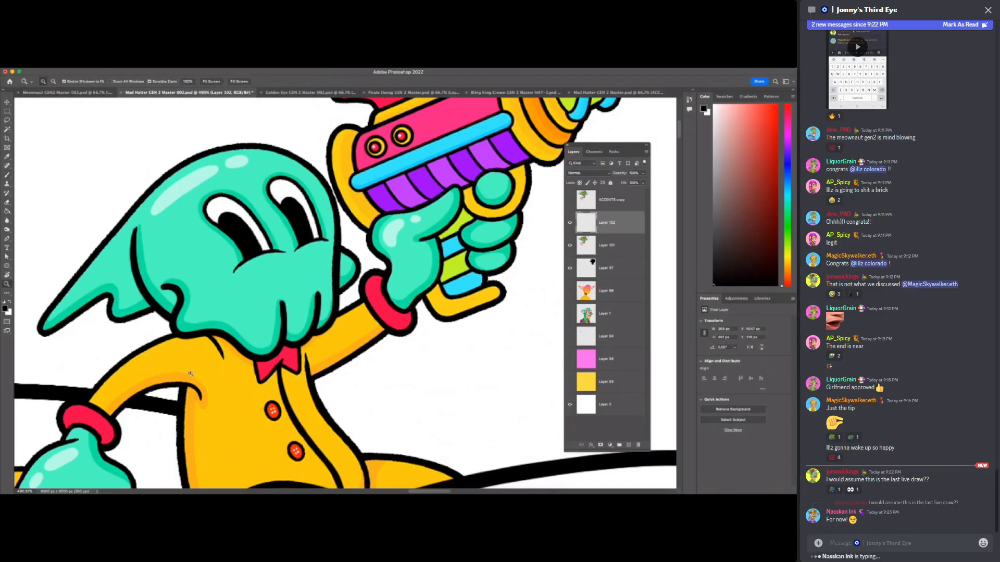
pyautogui.click(198, 362)
pyautogui.press('e')
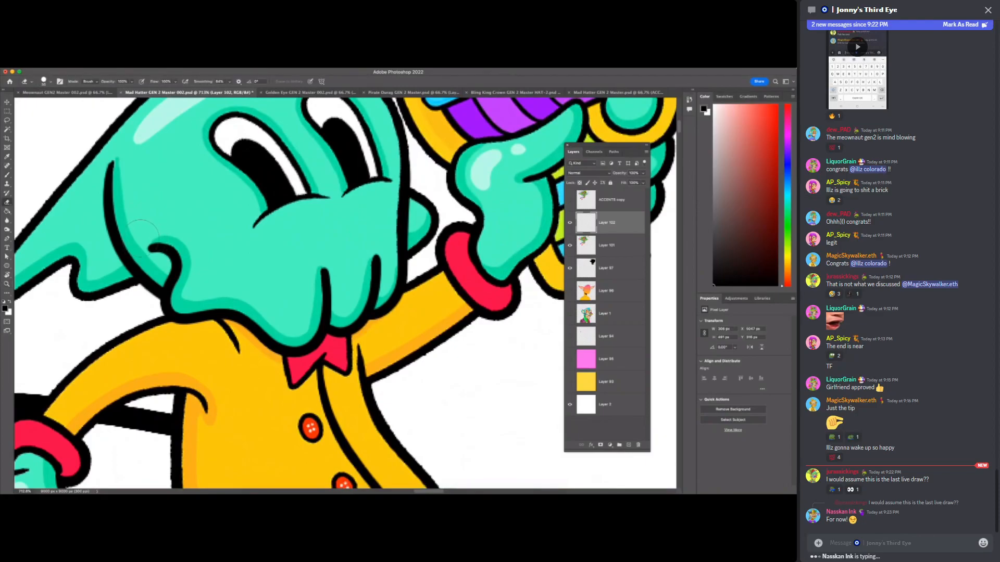
pyautogui.moveTo(147, 241); pyautogui.dragTo(179, 234)
pyautogui.moveTo(385, 271); pyautogui.dragTo(386, 285)
pyautogui.scroll(-5, 384, 318)
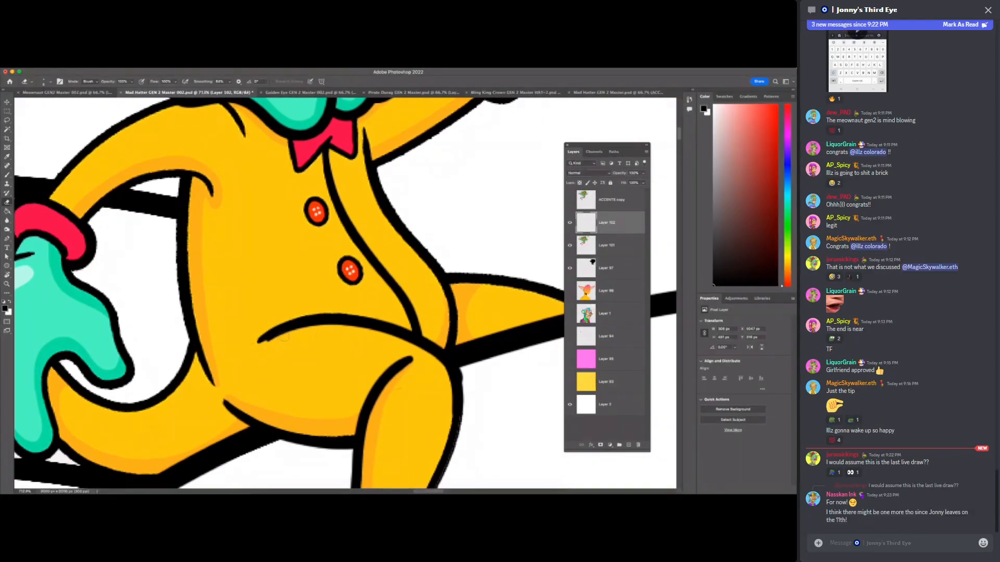
pyautogui.moveTo(297, 334); pyautogui.dragTo(272, 338)
pyautogui.moveTo(411, 357); pyautogui.dragTo(355, 398)
pyautogui.press('F7')
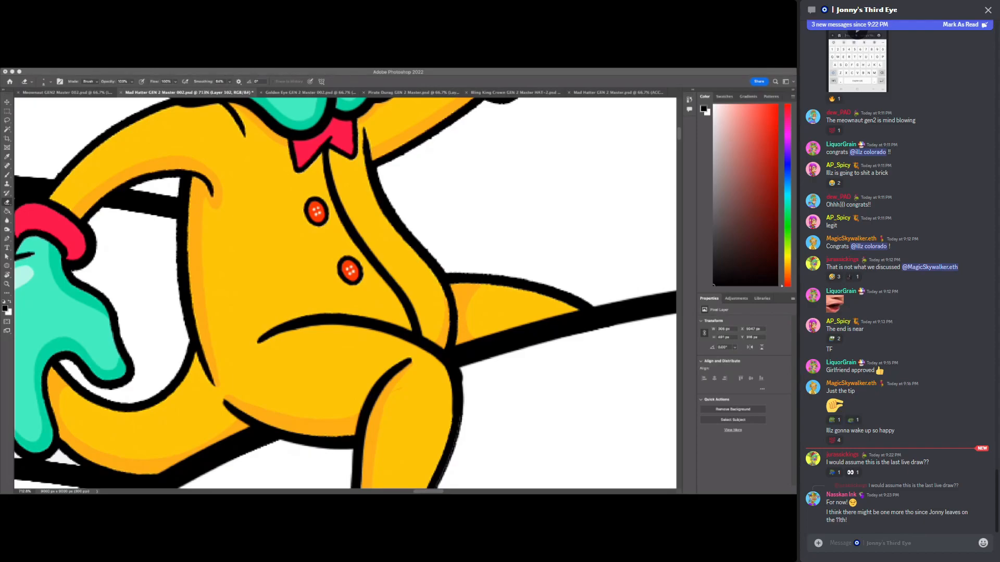
pyautogui.press('F7')
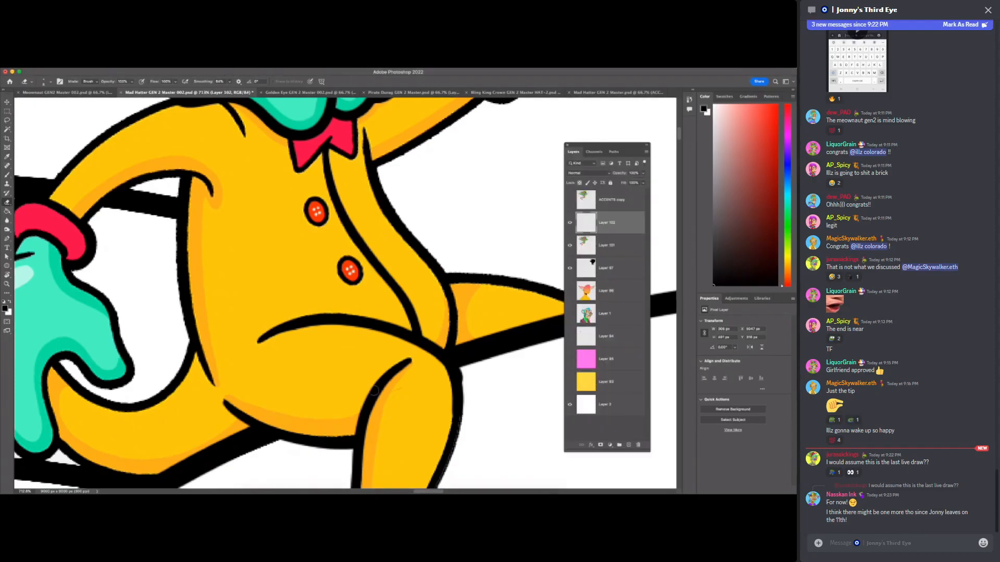
pyautogui.press('F7')
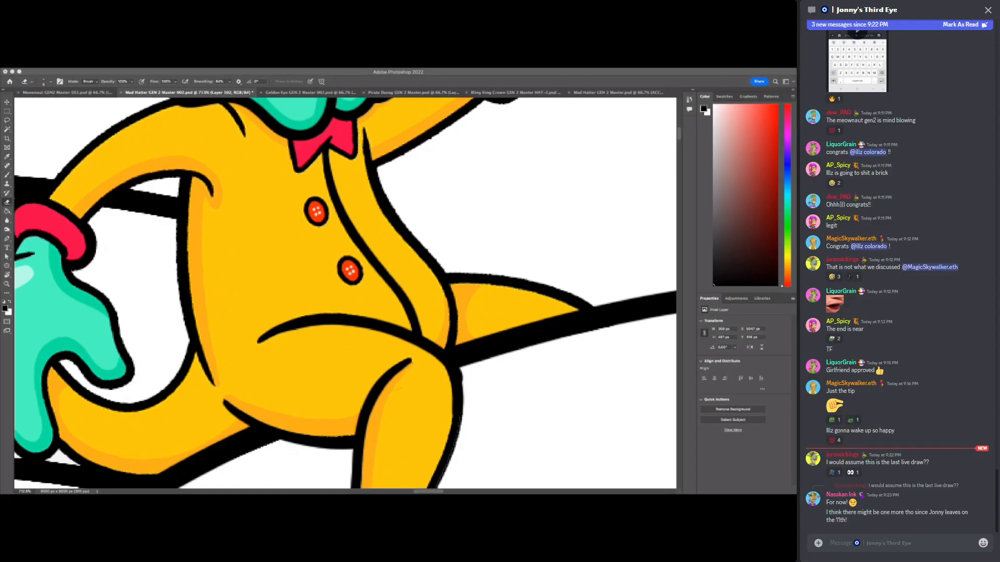
pyautogui.press('super+Tab')
# - Compare the rider with Layer 101 hidden and try to erase the stray edge beside the knee line on that layer
pyautogui.scroll(-3, 345, 293)
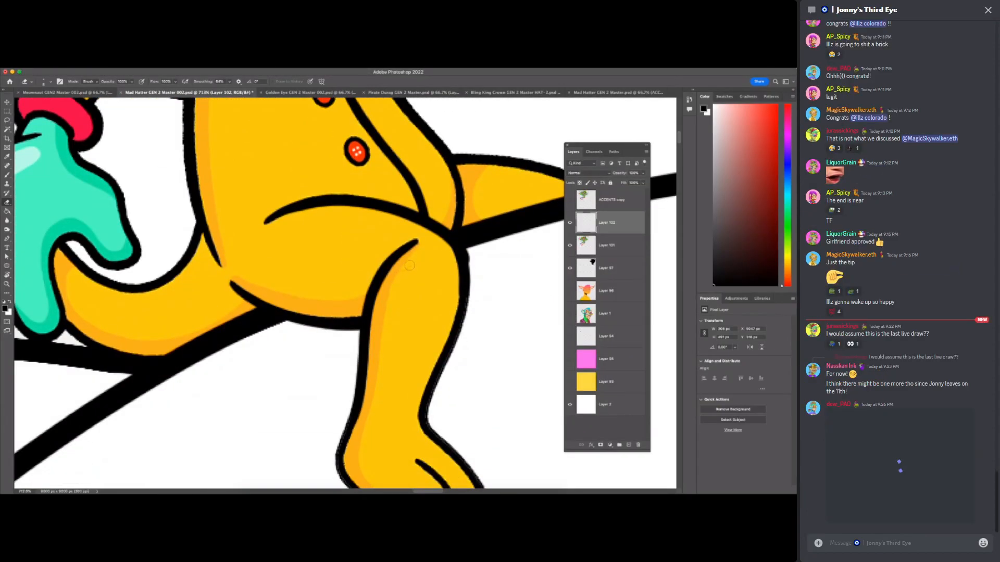
pyautogui.click(570, 246)
pyautogui.click(571, 246)
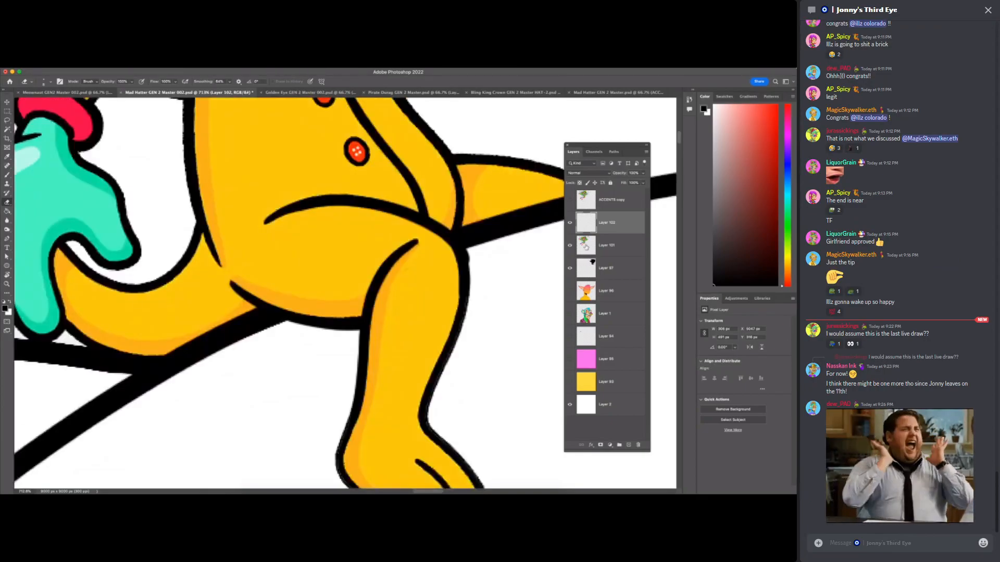
pyautogui.click(587, 246)
pyautogui.moveTo(408, 265); pyautogui.dragTo(402, 279)
pyautogui.press('super+z')
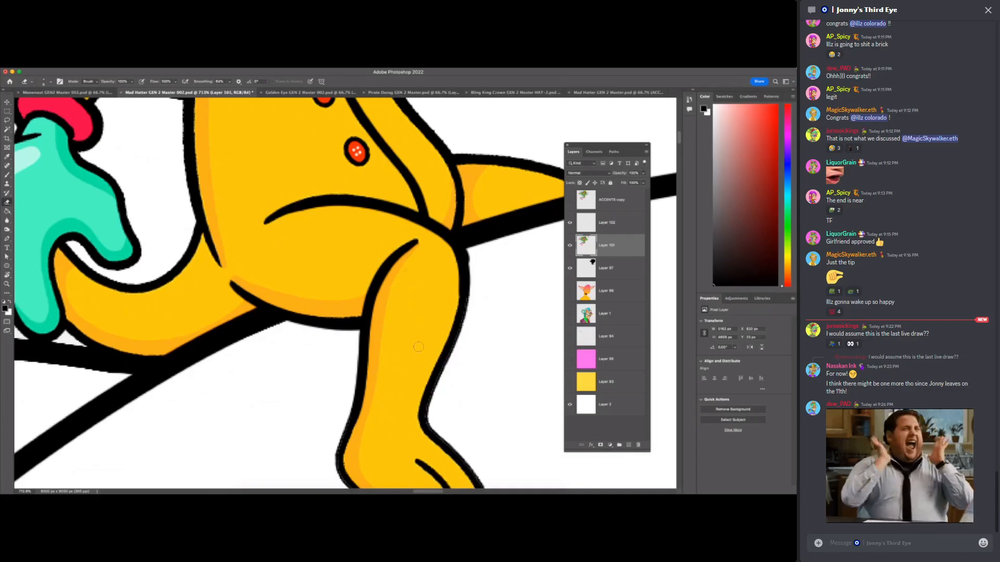
# - Sample the rider's yellow body colour and clean up the knee and hip line ends on Layer 102
pyautogui.press('i')
pyautogui.click(317, 243)
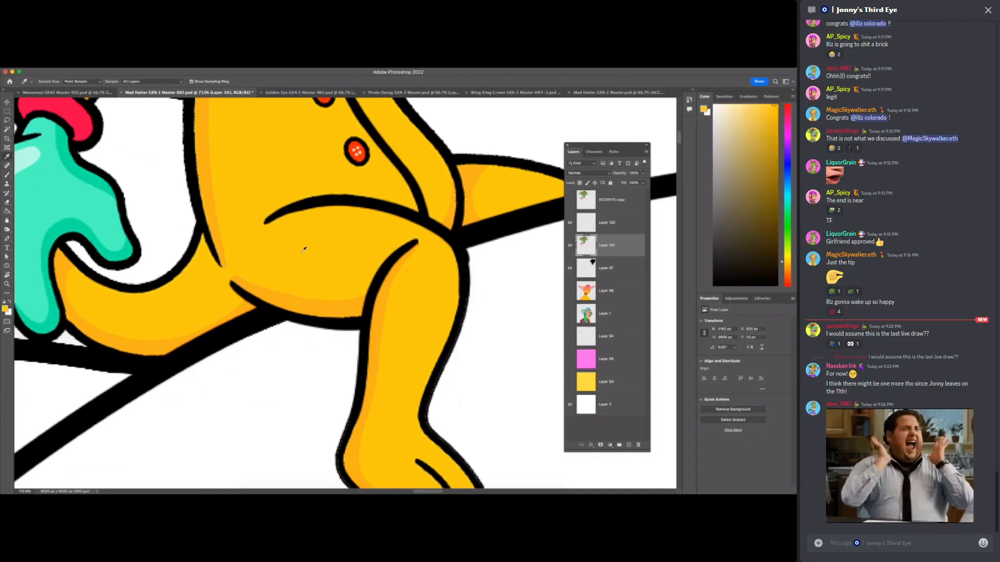
pyautogui.press('b')
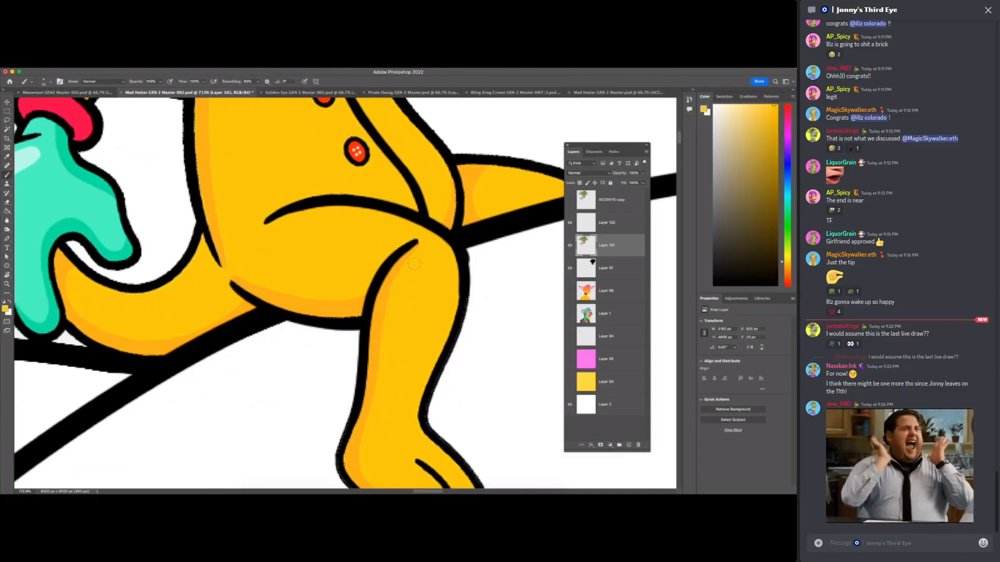
pyautogui.hotkey('alt', ']')
pyautogui.press('z')
pyautogui.click(285, 256)
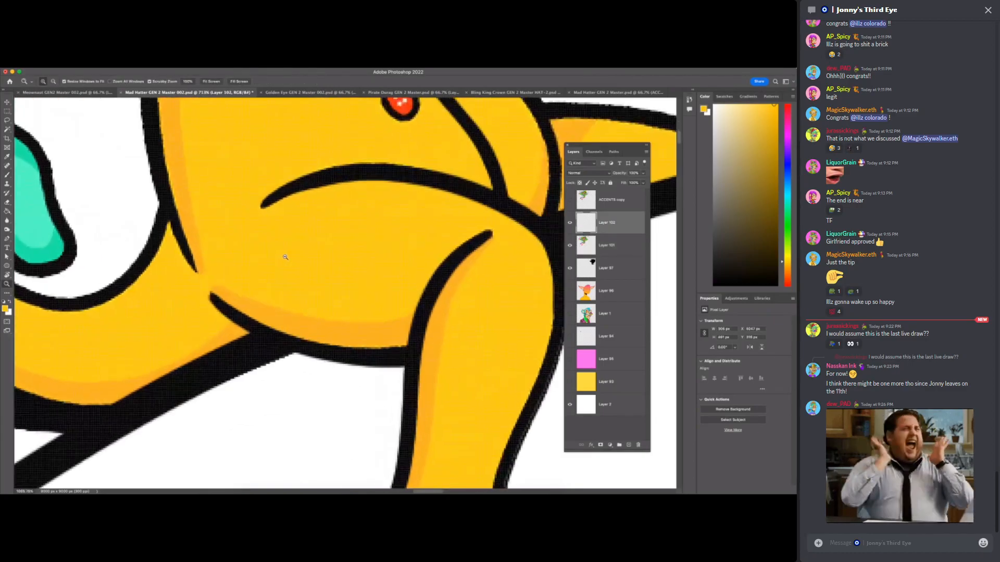
pyautogui.press('b')
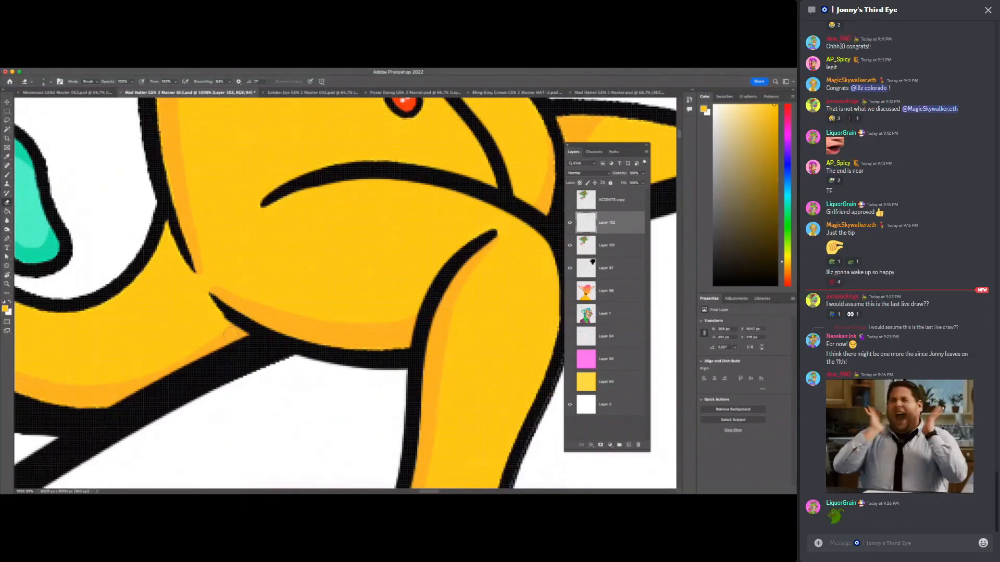
pyautogui.press('z')
pyautogui.scroll(-10, 276, 383)
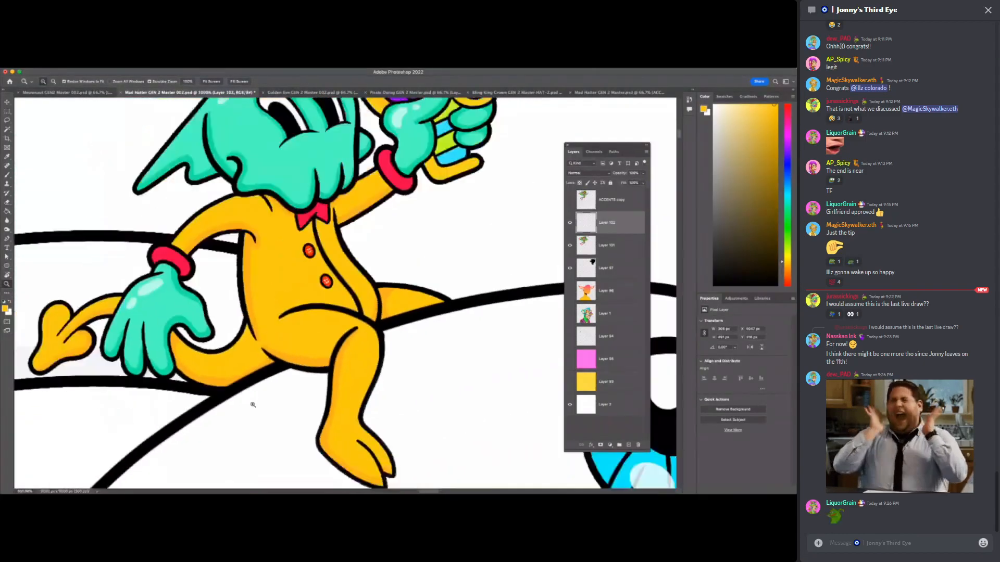
pyautogui.scroll(5, 380, 339)
pyautogui.press('b')
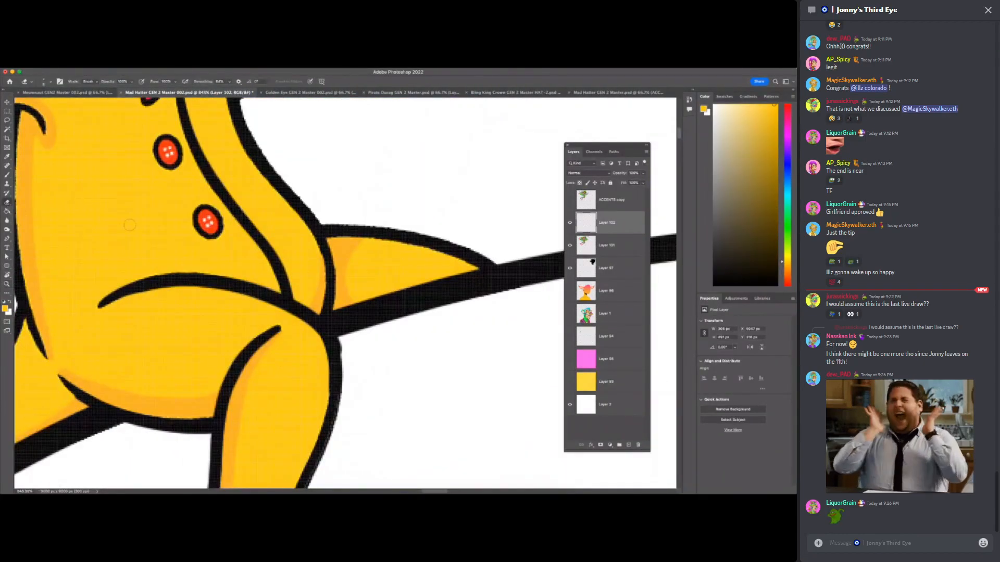
# - Check Layers 102 and 101 by toggling their visibility and paint yellow over the stray line tips on Layer 101
pyautogui.click(570, 223)
pyautogui.click(571, 224)
pyautogui.click(570, 248)
pyautogui.click(570, 249)
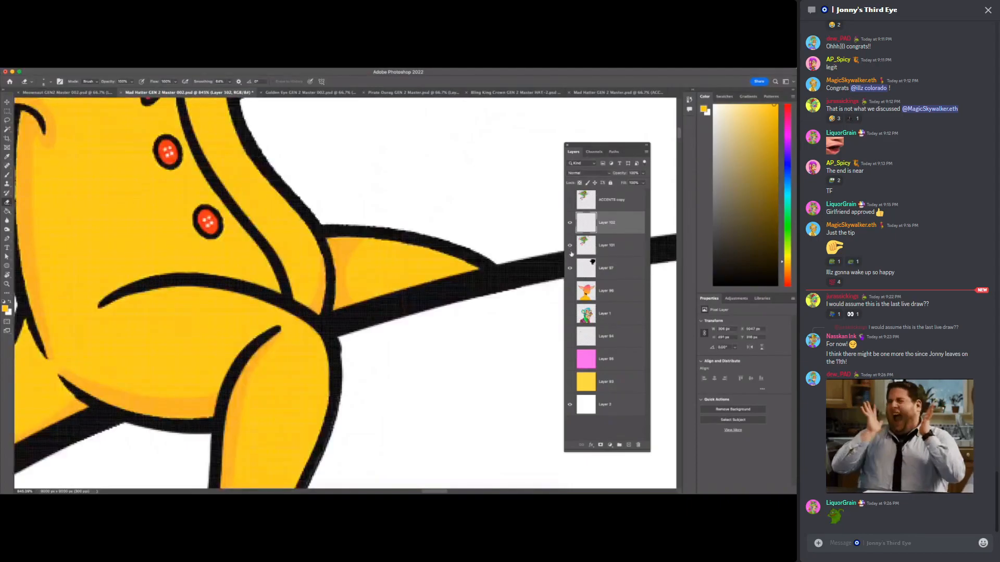
pyautogui.click(589, 247)
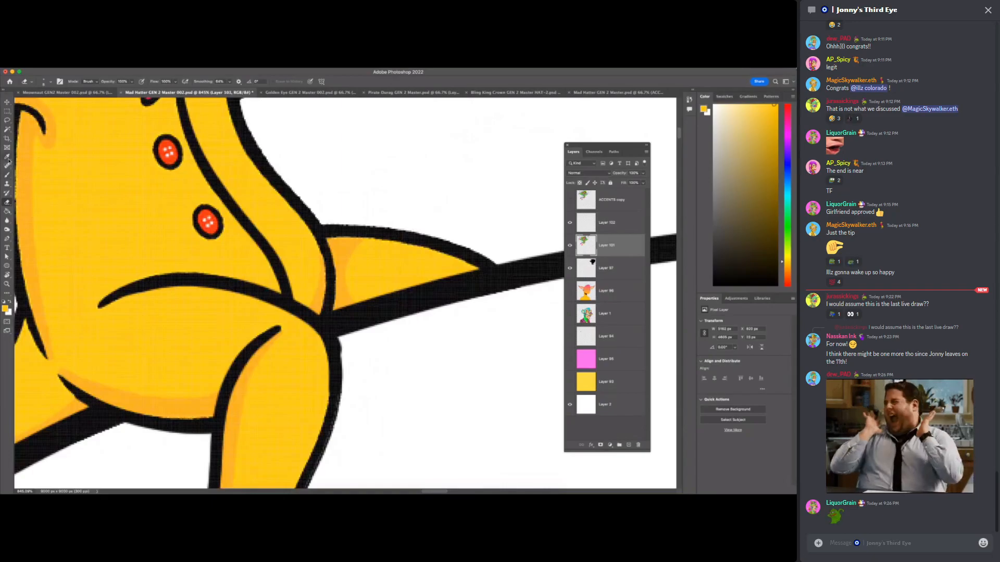
pyautogui.click(7, 175)
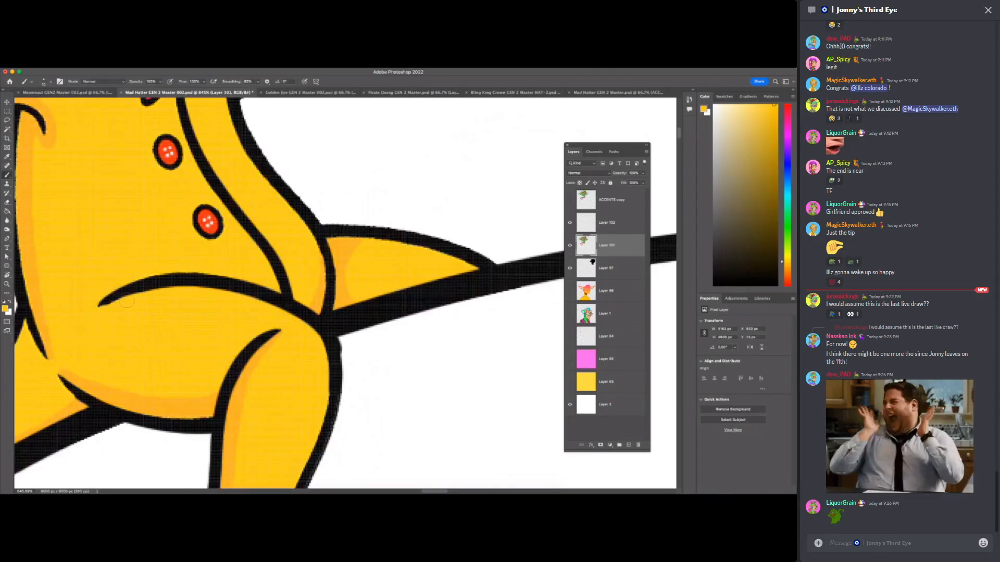
# - Sample the rider's teal head colour and paint over the tip of the head's side fold on Layer 102
pyautogui.press('z')
pyautogui.moveTo(312, 344); pyautogui.dragTo(208, 401)
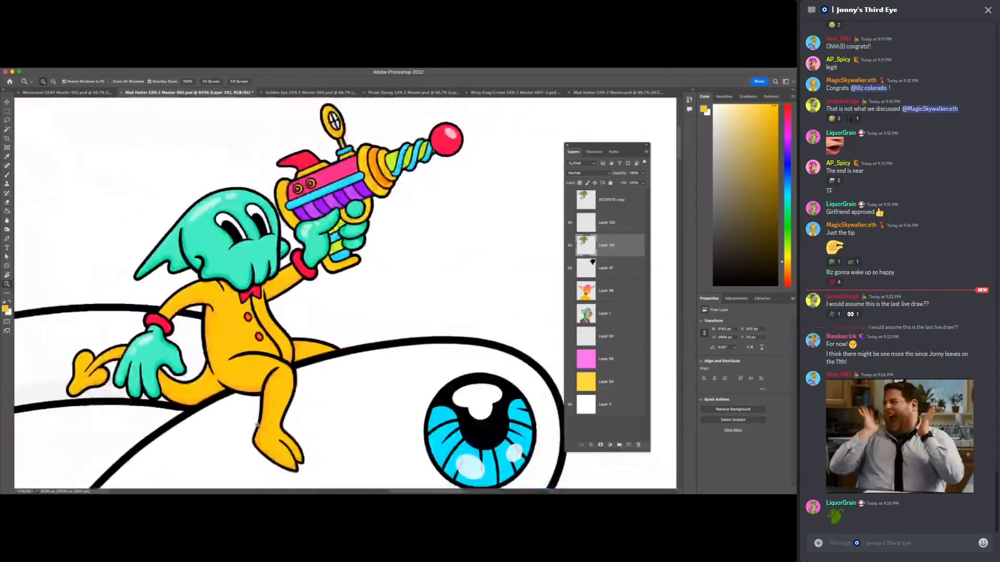
pyautogui.moveTo(379, 399); pyautogui.dragTo(360, 409)
pyautogui.moveTo(326, 368)
pyautogui.mouseDown()
pyautogui.moveTo(366, 368)
pyautogui.moveTo(323, 384)
pyautogui.moveTo(341, 367)
pyautogui.mouseUp()
pyautogui.moveTo(155, 205); pyautogui.dragTo(229, 213)
pyautogui.click(8, 157)
pyautogui.click(92, 265)
pyautogui.click(8, 175)
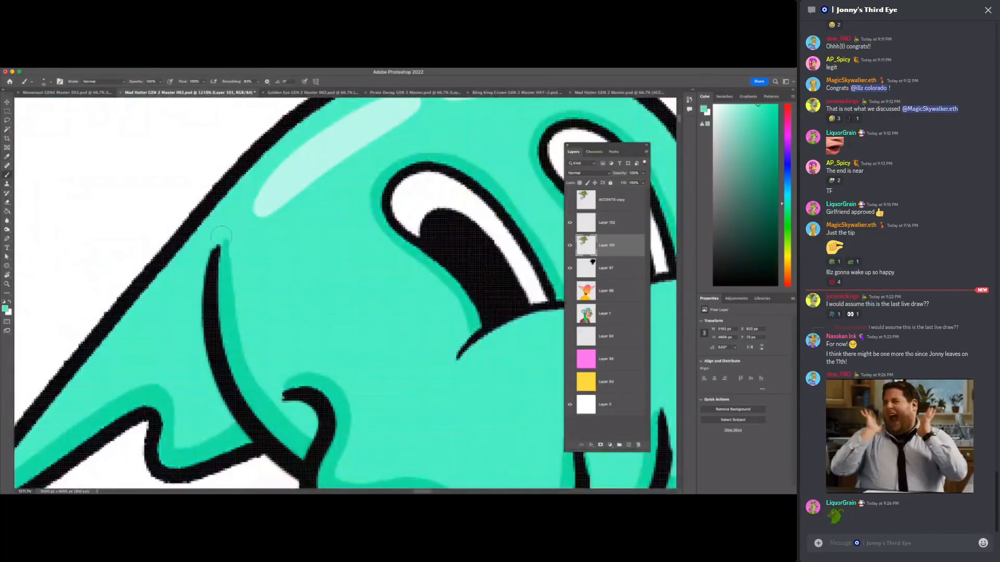
pyautogui.moveTo(219, 235); pyautogui.dragTo(210, 243)
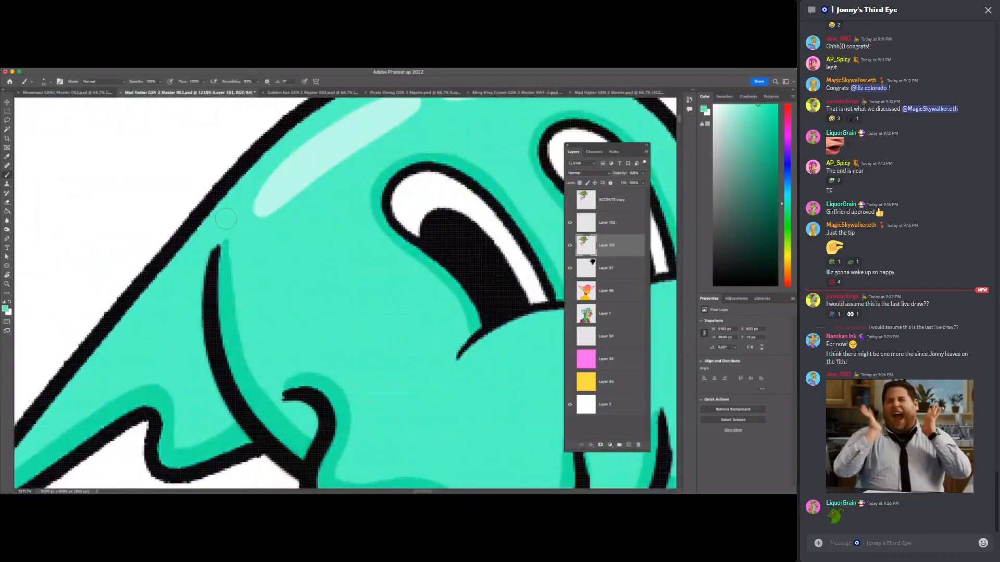
pyautogui.press('super+z')
pyautogui.click(607, 222)
pyautogui.moveTo(214, 235); pyautogui.dragTo(184, 335)
# - Touch up the tip of the curled fold at the lower edge of the rider's head with the teal brush
pyautogui.press('z')
pyautogui.moveTo(350, 390)
pyautogui.mouseDown()
pyautogui.moveTo(281, 404)
pyautogui.moveTo(404, 407)
pyautogui.moveTo(383, 368)
pyautogui.mouseUp()
pyautogui.click(6, 156)
pyautogui.click(7, 176)
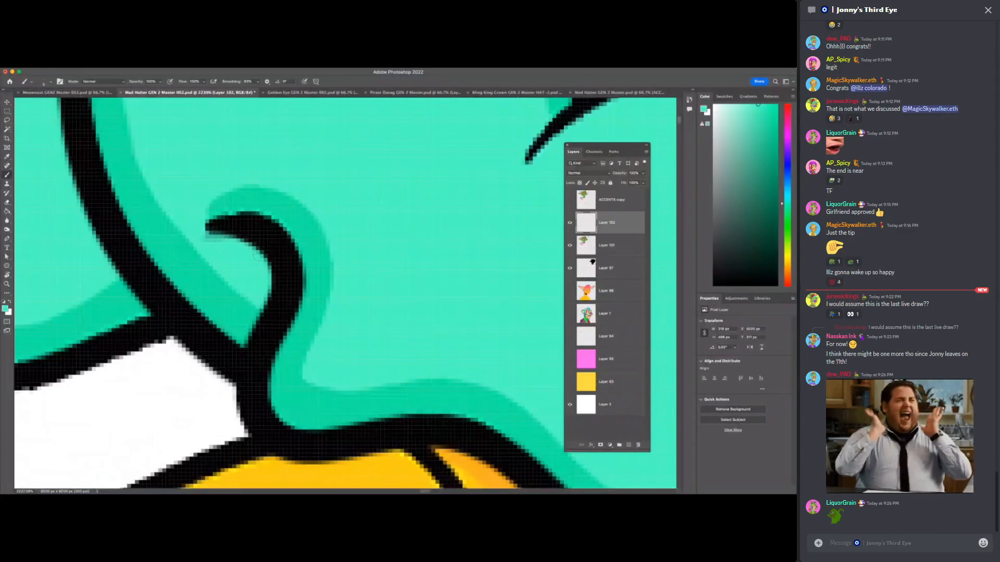
pyautogui.moveTo(217, 236); pyautogui.dragTo(222, 235)
# - View the whole canvas and show the pink-to-orange base character layer beneath the accents artwork
pyautogui.press('z')
pyautogui.moveTo(542, 433)
pyautogui.mouseDown()
pyautogui.moveTo(487, 432)
pyautogui.moveTo(484, 422)
pyautogui.moveTo(477, 461)
pyautogui.moveTo(480, 430)
pyautogui.mouseUp()
pyautogui.scroll(-5, 487, 432)
pyautogui.hscroll(3, 486, 432)
pyautogui.scroll(-3, 486, 424)
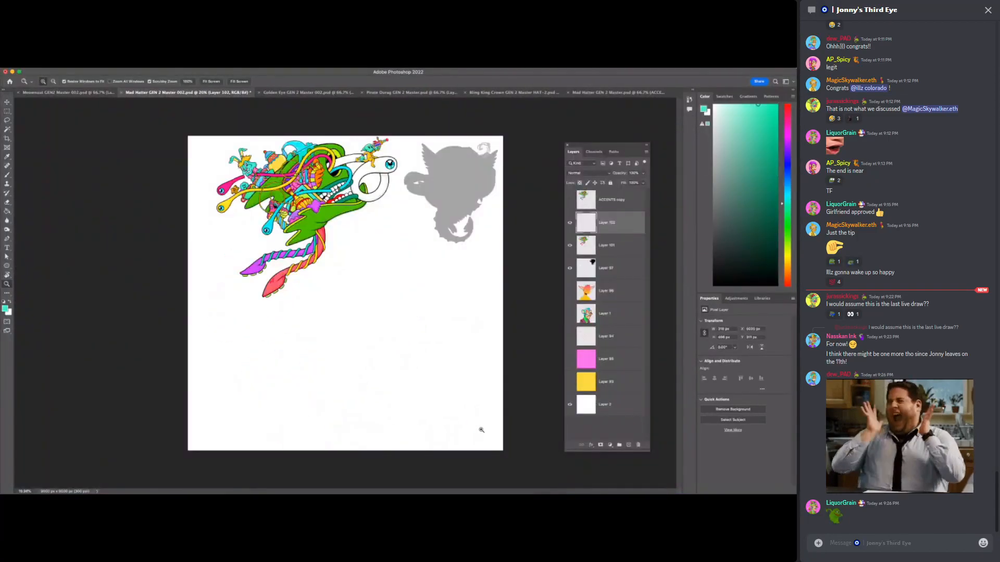
pyautogui.click(570, 291)
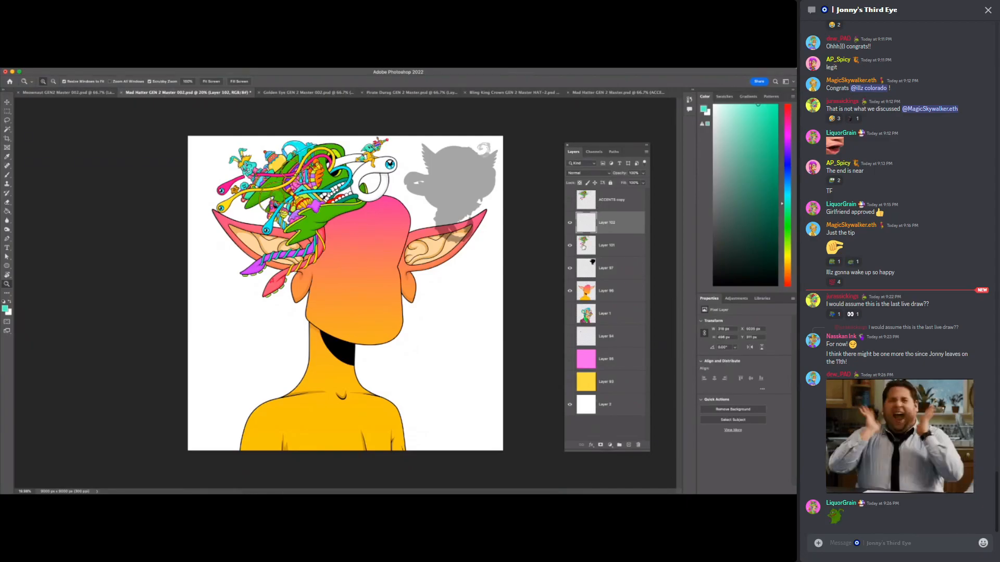
# - Delete Layer 101 and Layer 97 together and make Layer 102 the active layer
pyautogui.click(601, 271)
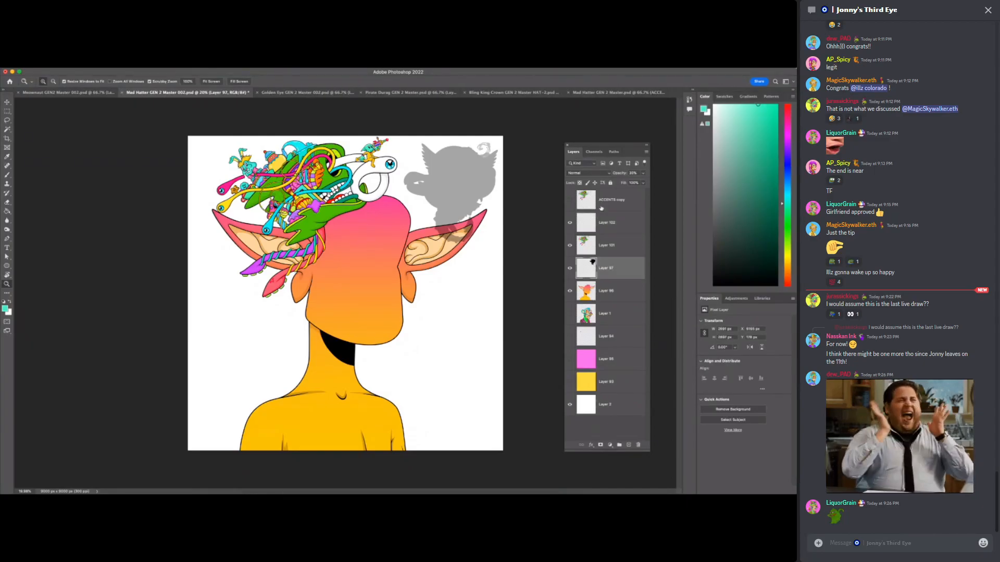
pyautogui.click(608, 244)
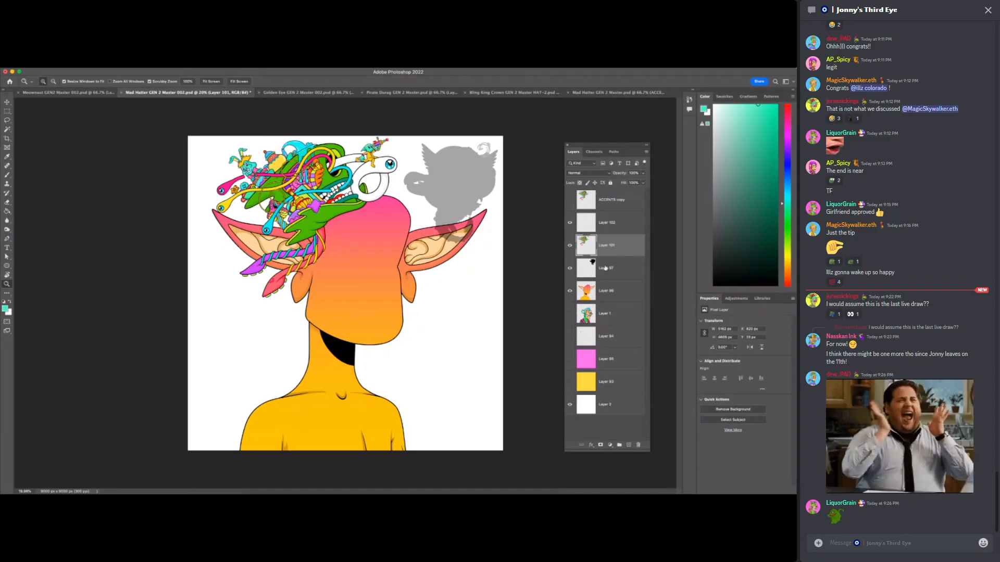
pyautogui.keyDown('shift'); pyautogui.click(605, 268); pyautogui.keyUp('shift')
pyautogui.press('super+Tab')
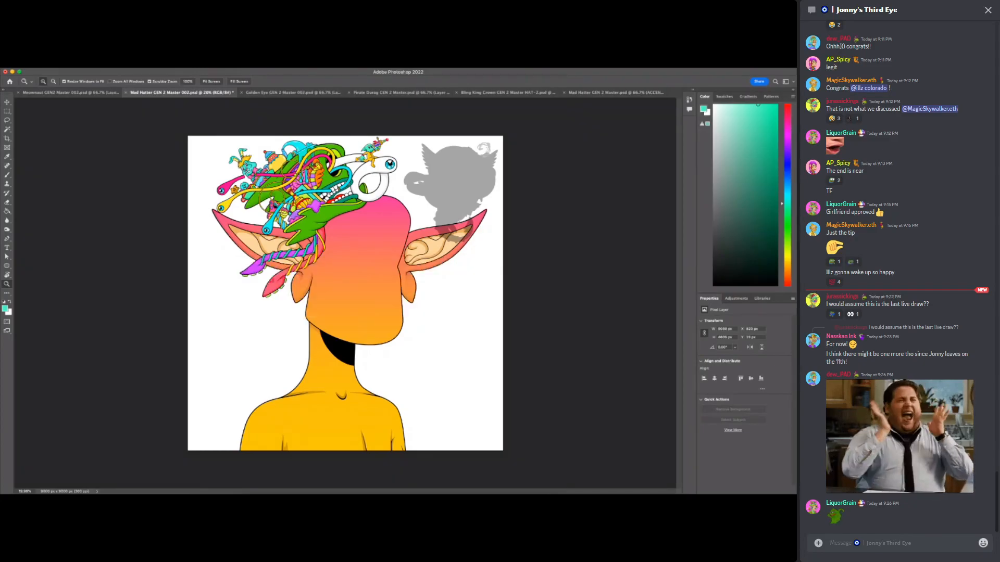
pyautogui.press('super+Tab')
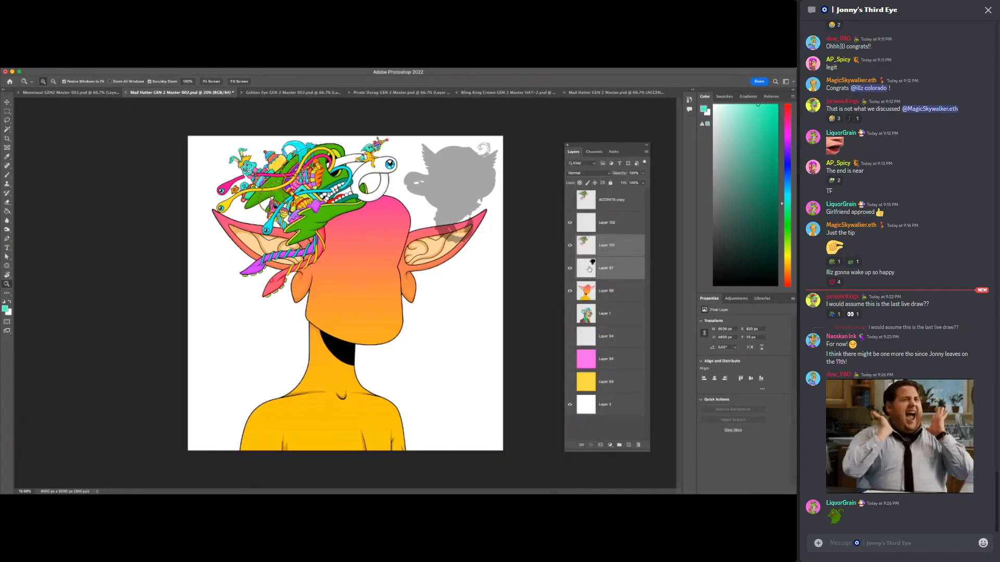
pyautogui.moveTo(589, 271); pyautogui.dragTo(639, 444)
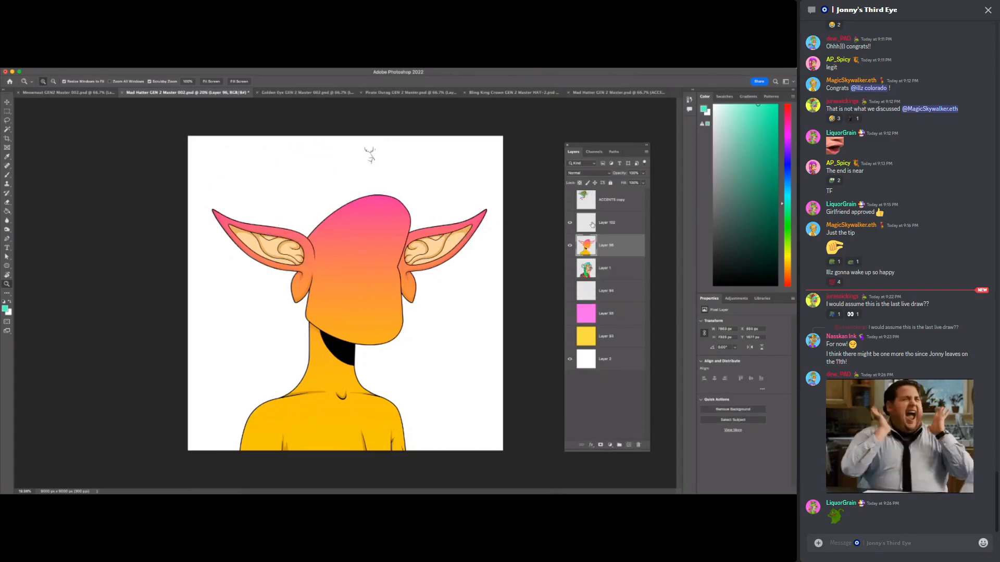
pyautogui.click(623, 223)
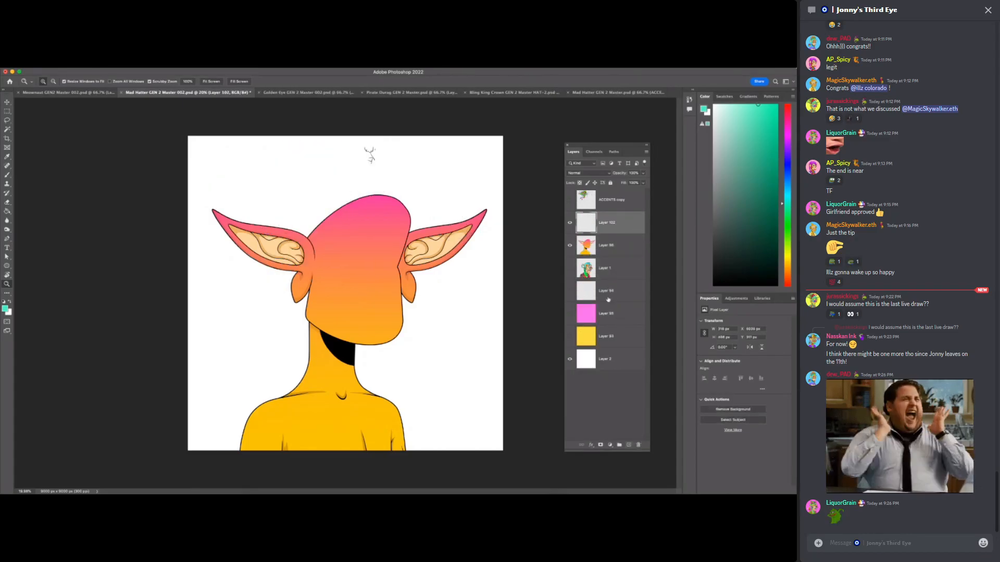
# - Undo the deletion of Layer 101 and Layer 97
pyautogui.click(607, 335)
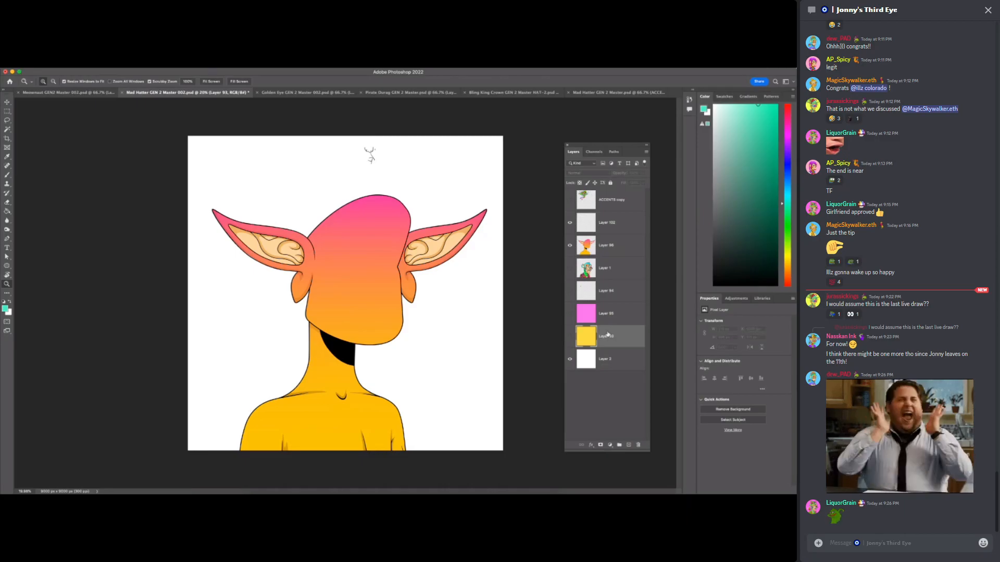
pyautogui.press('F7')
pyautogui.press('super+z')
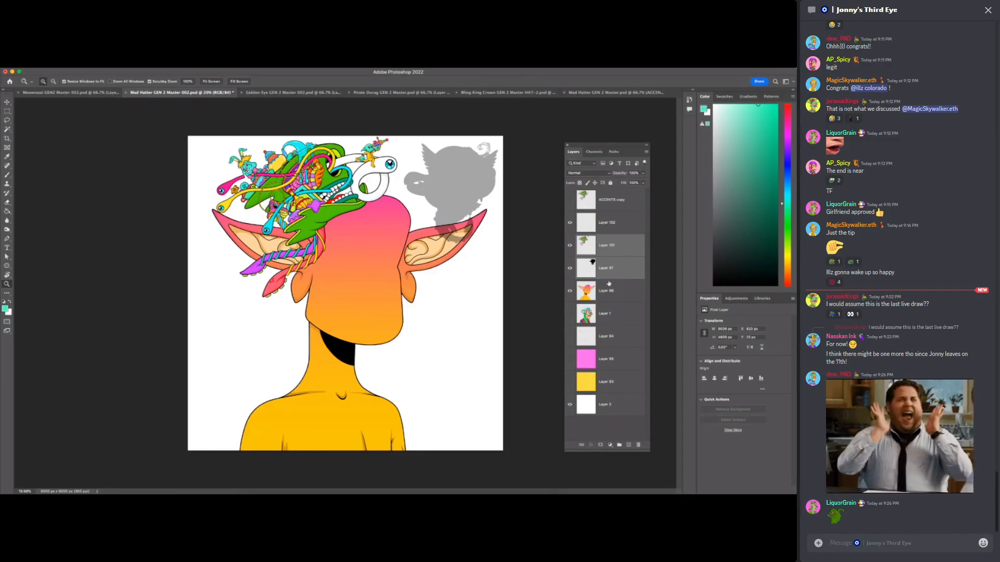
# - Delete only Layer 97, the grey silhouette
pyautogui.click(609, 292)
pyautogui.click(616, 222)
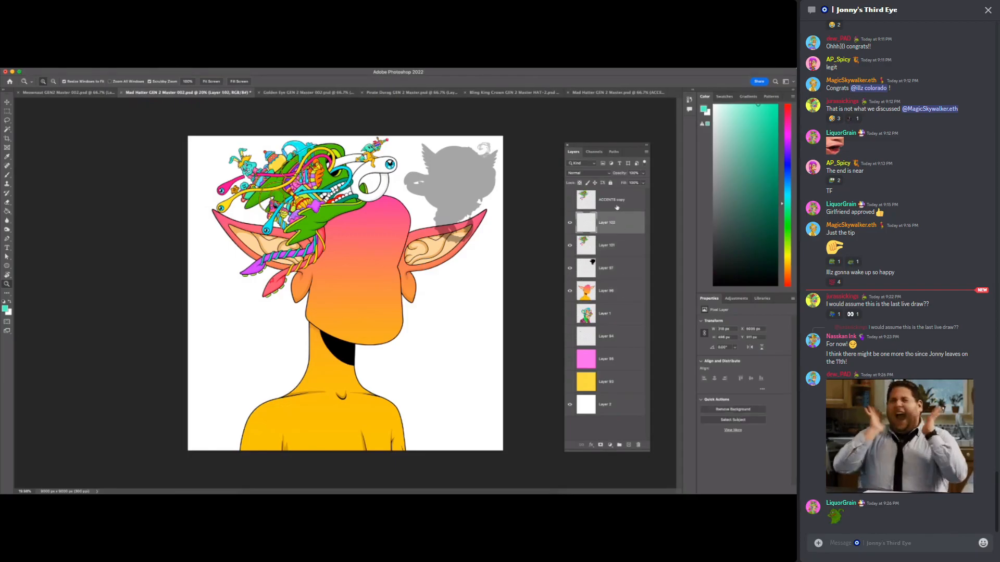
pyautogui.click(607, 265)
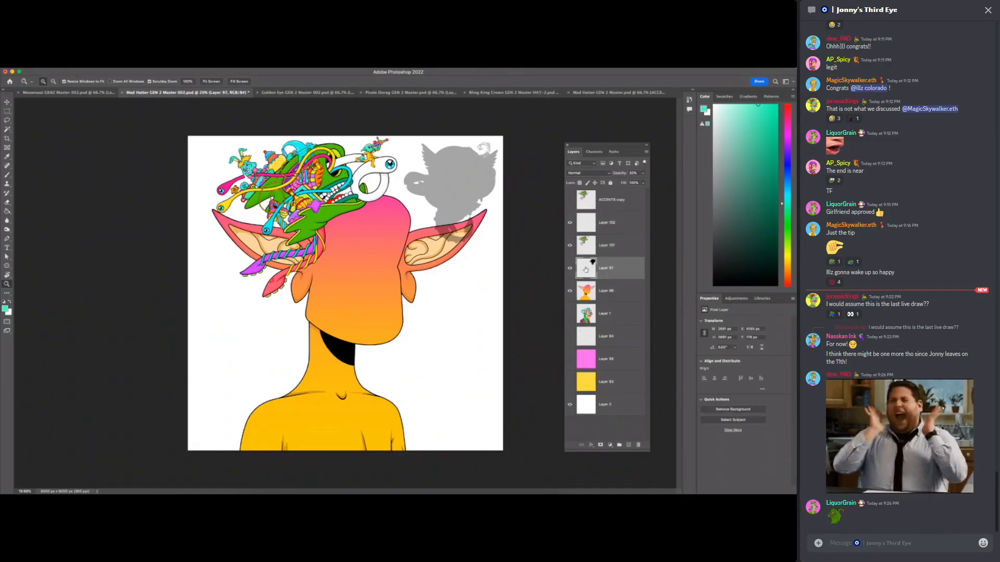
pyautogui.moveTo(593, 261); pyautogui.dragTo(638, 445)
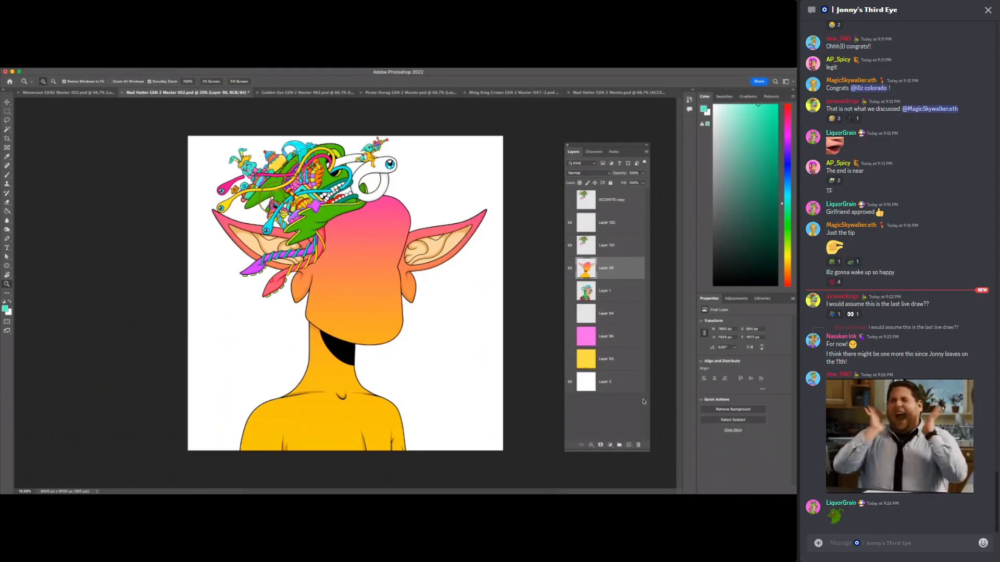
# - Merge Layer 102 with the accents artwork on Layer 101
pyautogui.click(570, 223)
pyautogui.click(602, 228)
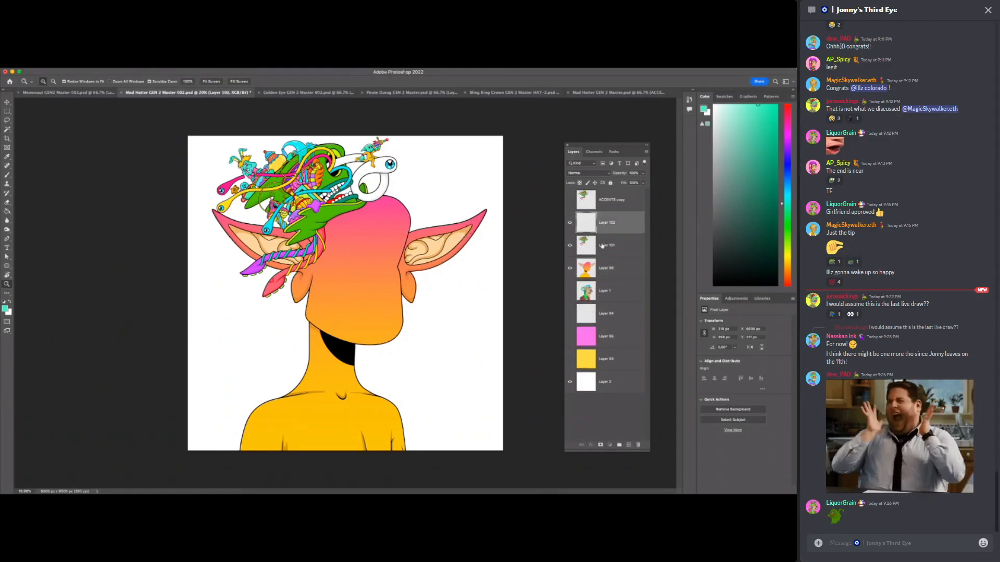
pyautogui.keyDown('shift'); pyautogui.click(604, 240); pyautogui.keyUp('shift')
pyautogui.press('F7')
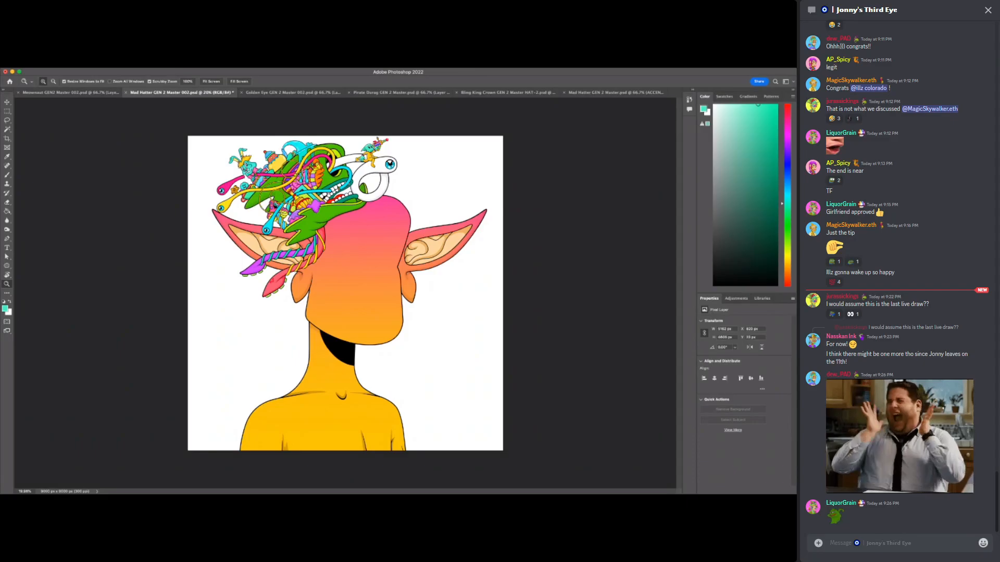
pyautogui.press('super+e')
# - Check the ACCENTS copy layer against the merged artwork, and delete that copy
pyautogui.click(569, 200)
pyautogui.click(570, 200)
pyautogui.moveTo(587, 202); pyautogui.dragTo(639, 444)
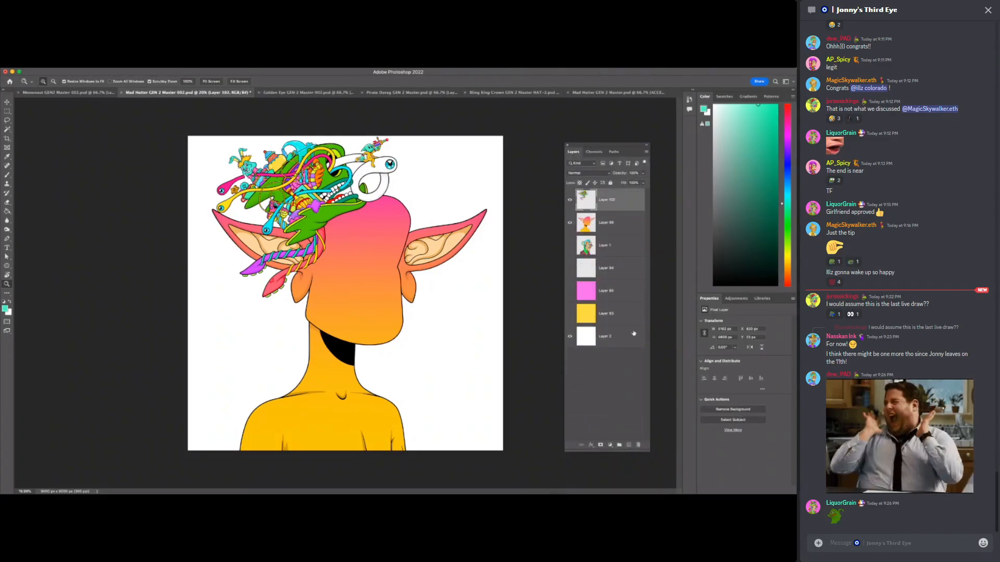
# - Show Layer 94, move it directly beneath Layer 102, and merge the two layers
pyautogui.click(570, 268)
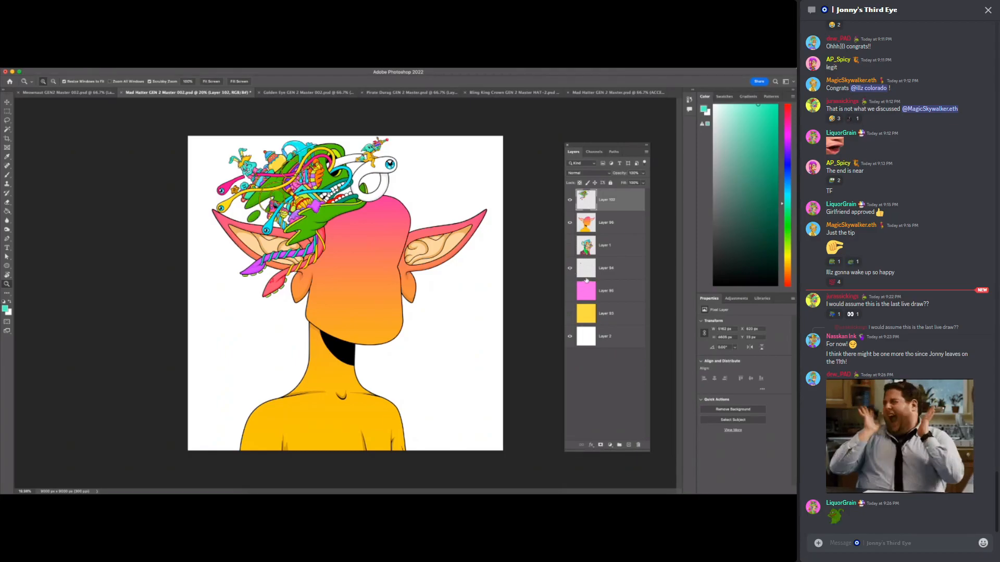
pyautogui.moveTo(591, 272); pyautogui.dragTo(598, 215)
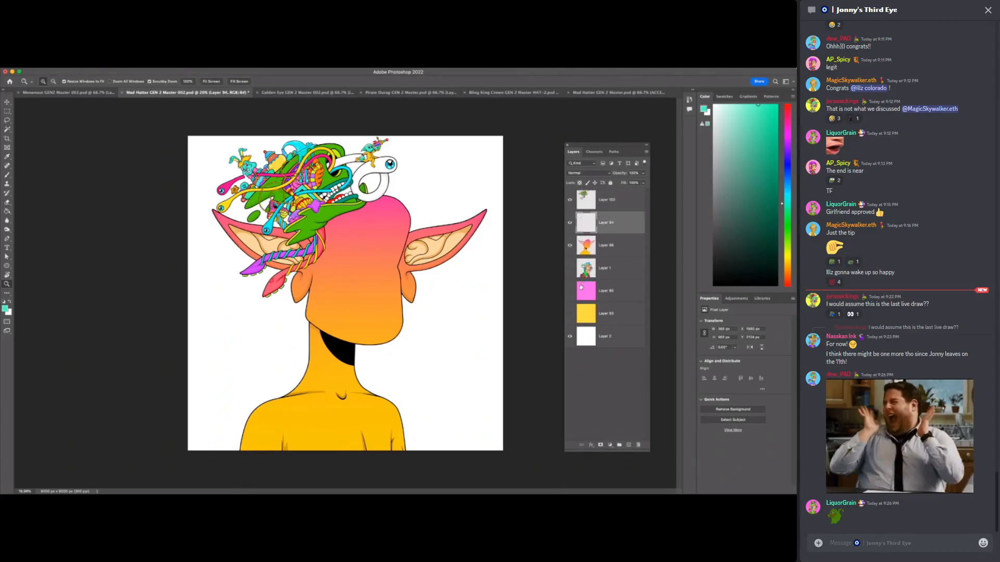
pyautogui.keyDown('shift'); pyautogui.click(615, 203); pyautogui.keyUp('shift')
pyautogui.press('F7')
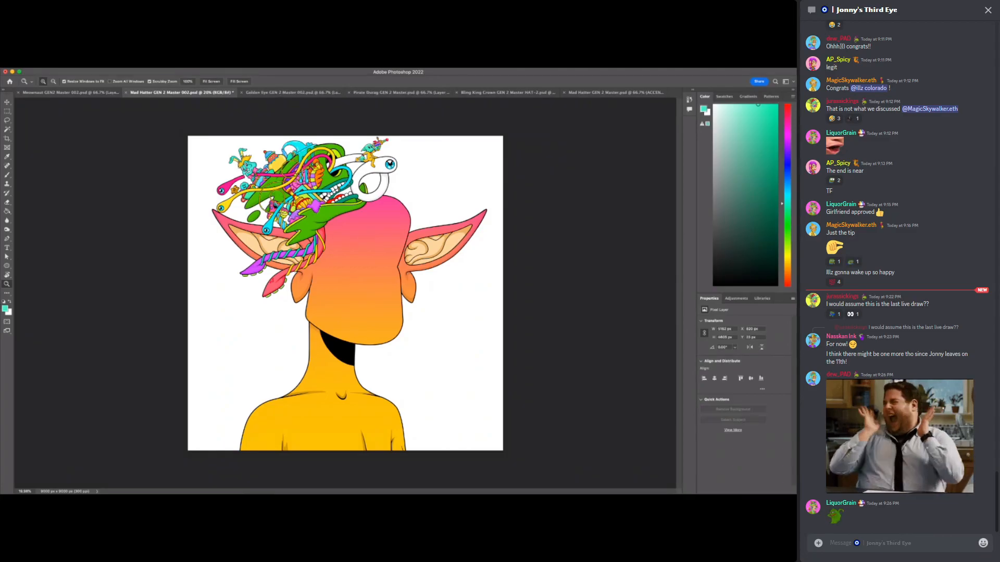
pyautogui.hotkey('ctrl', 'e')
pyautogui.press('F7')
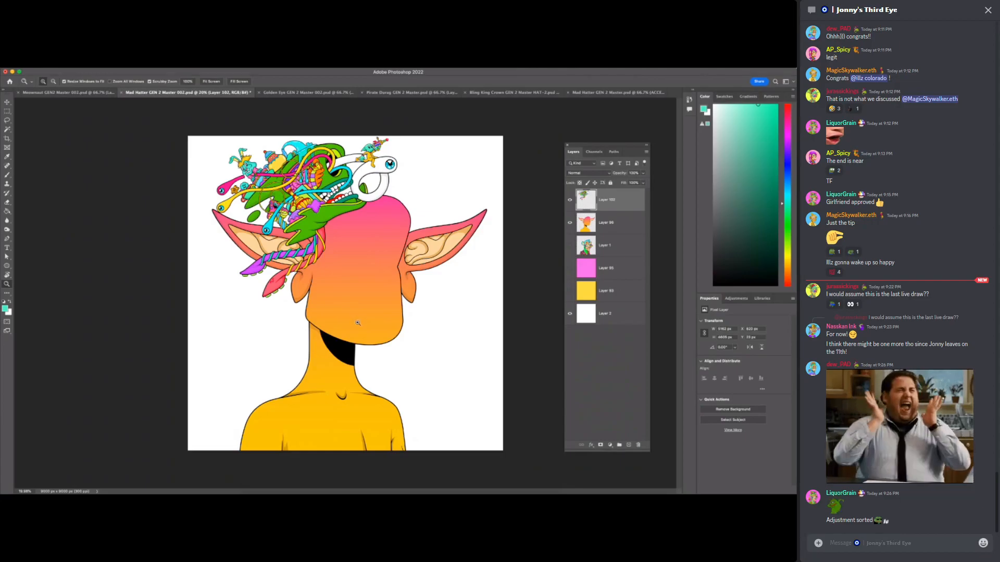
# - Switch to the Golden Eye GEN 2 Master 002.psd document and bring its whole canvas into view
pyautogui.click(309, 93)
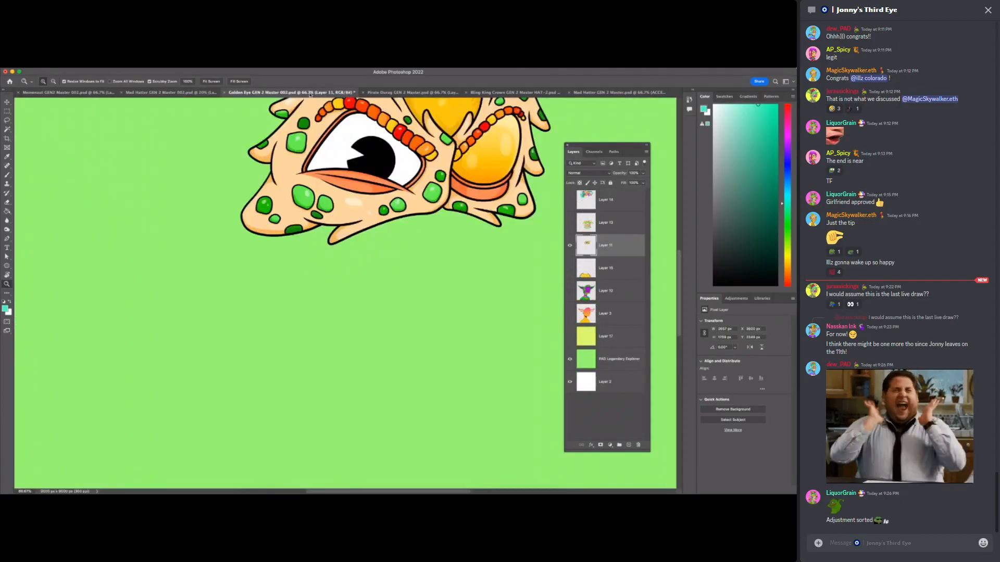
pyautogui.scroll(-10, 464, 352)
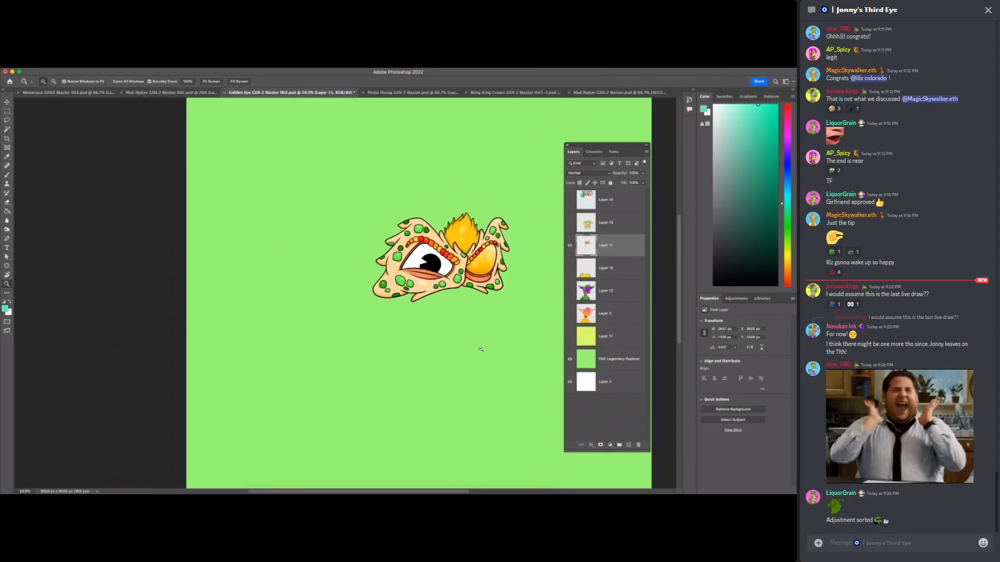
pyautogui.hscroll(5, 474, 359)
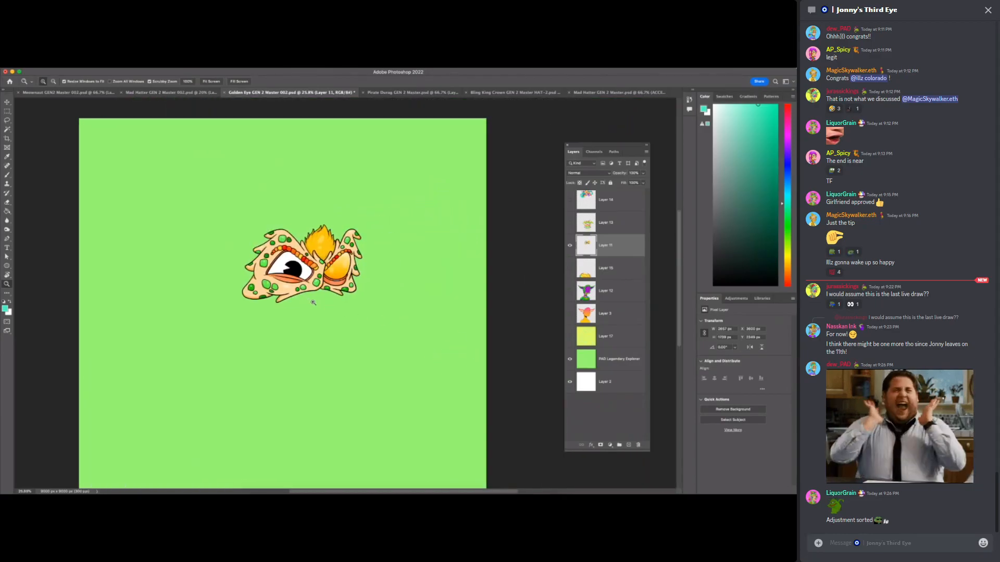
pyautogui.scroll(3, 319, 312)
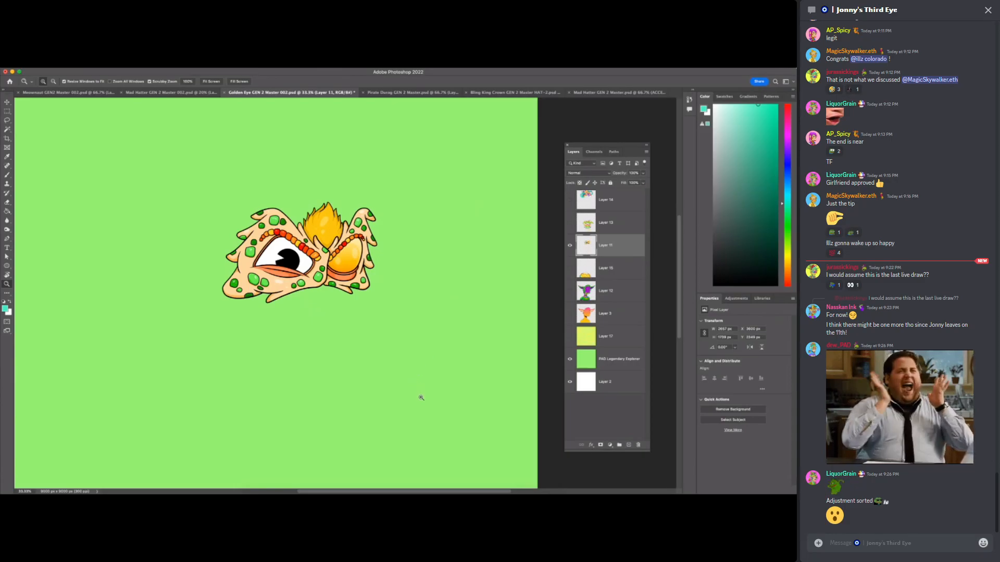
pyautogui.scroll(-2, 419, 401)
pyautogui.scroll(-4, 433, 407)
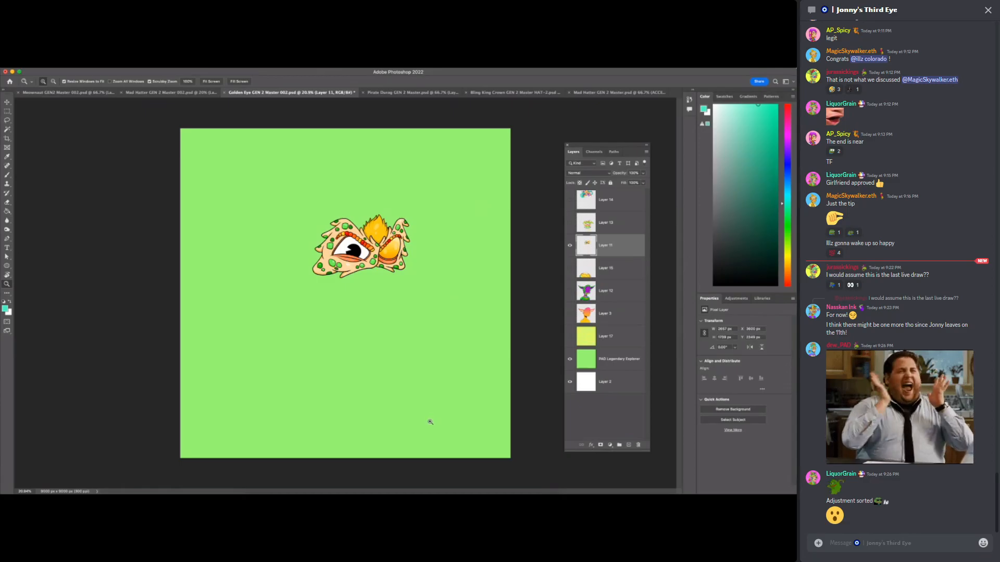
pyautogui.scroll(1, 435, 364)
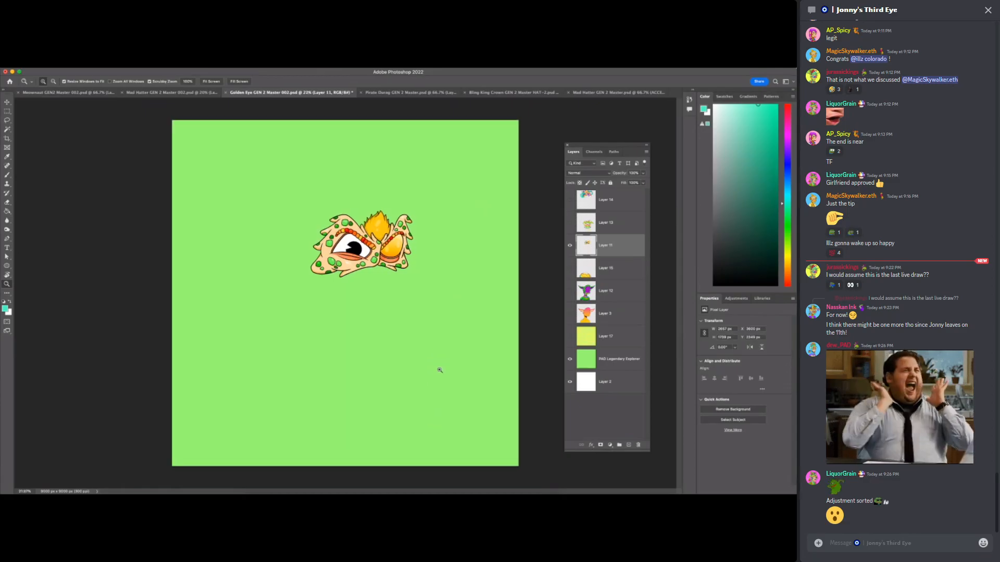
pyautogui.press('super+Tab')
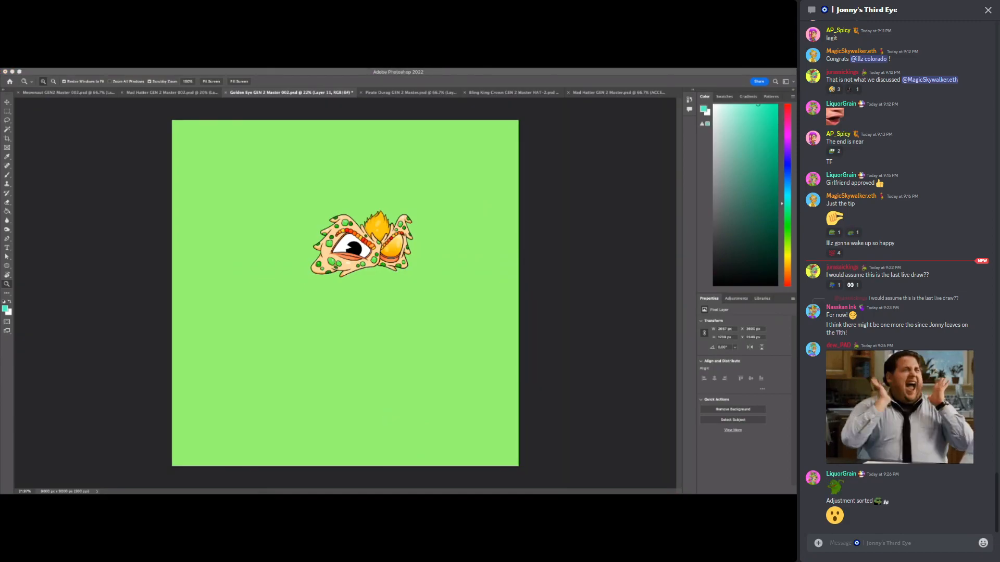
pyautogui.click(387, 415)
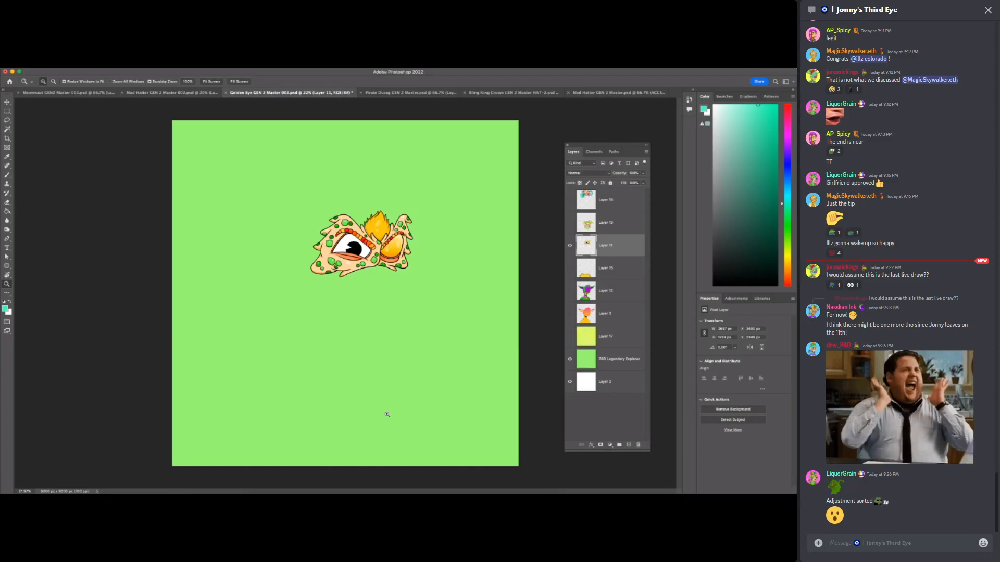
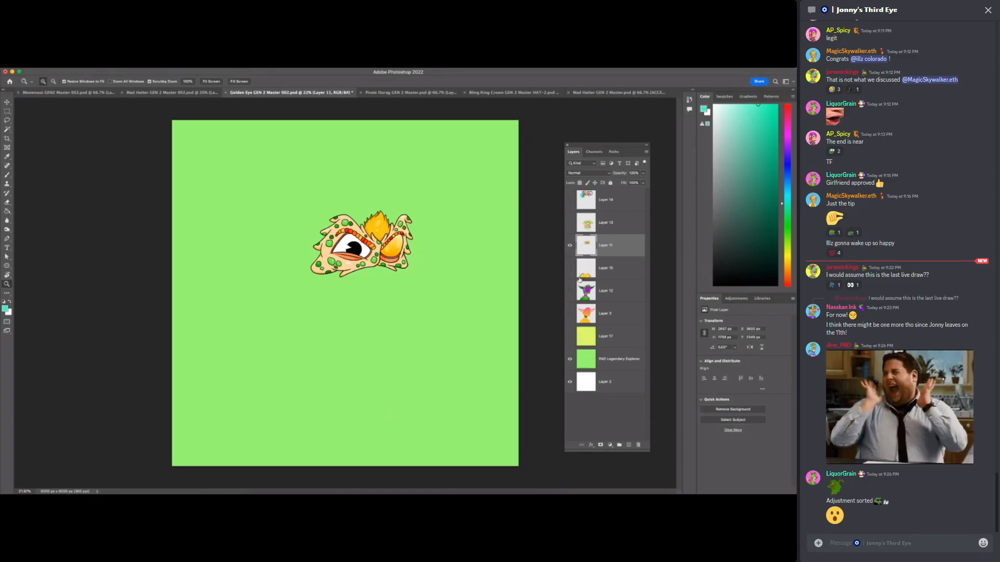
pyautogui.press('F7')
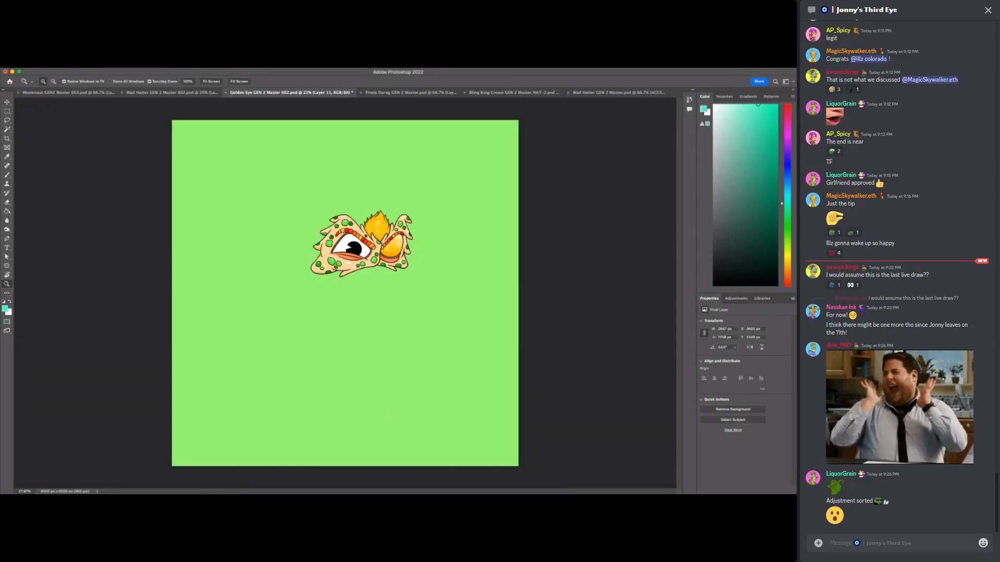
pyautogui.press('F7')
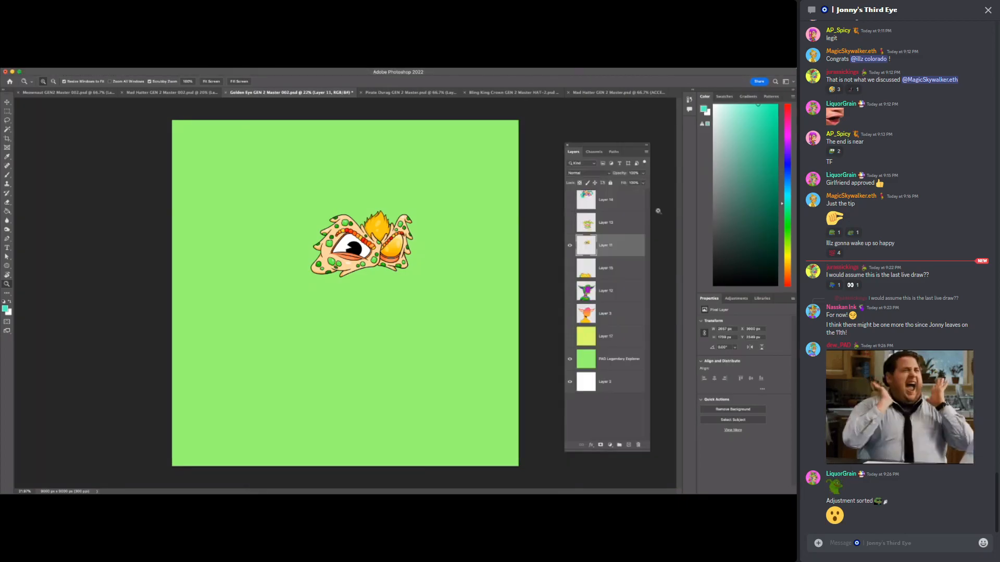
# - Show the green and purple base character, the moustached mouth, the mushroom headpiece and the yellow jacket layers
pyautogui.click(569, 291)
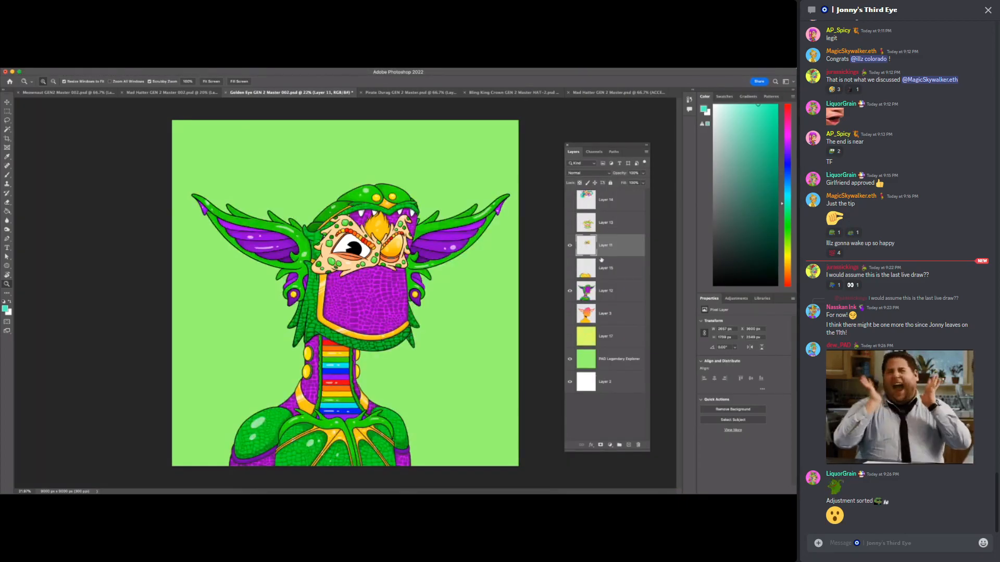
pyautogui.click(570, 223)
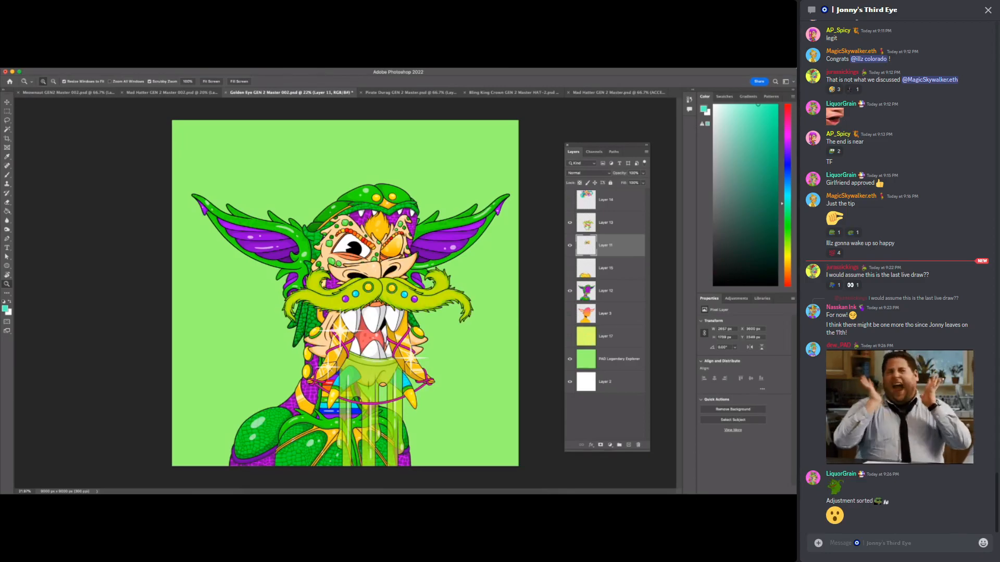
pyautogui.click(571, 201)
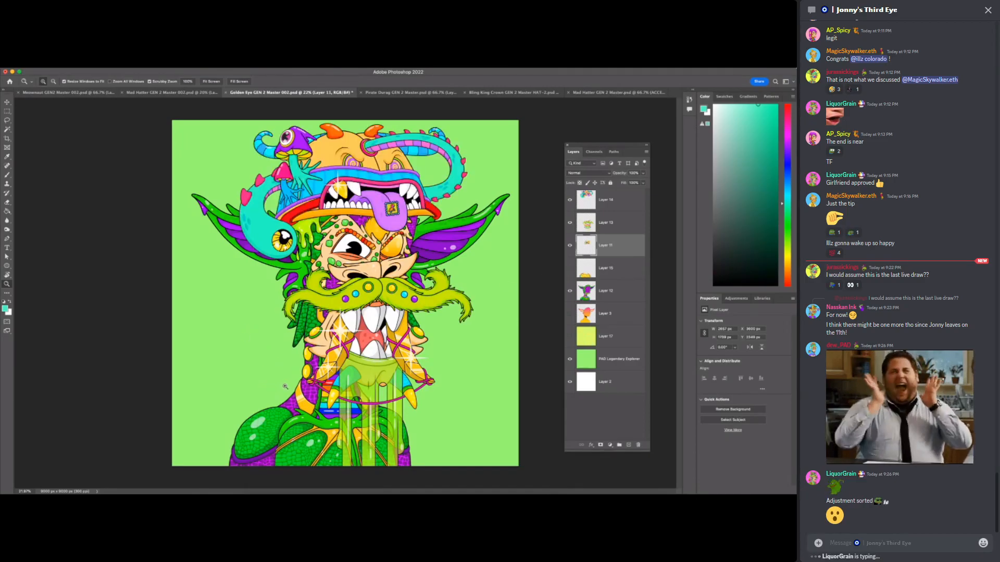
pyautogui.click(570, 269)
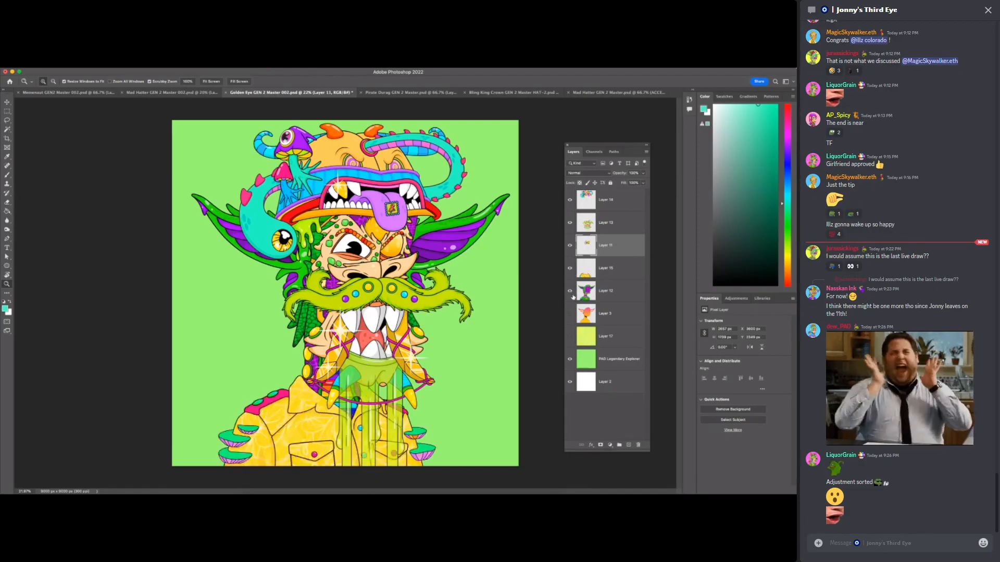
# - Examine the yellow jacket and the slime drips up close, and return to the whole canvas
pyautogui.moveTo(304, 462); pyautogui.dragTo(336, 434)
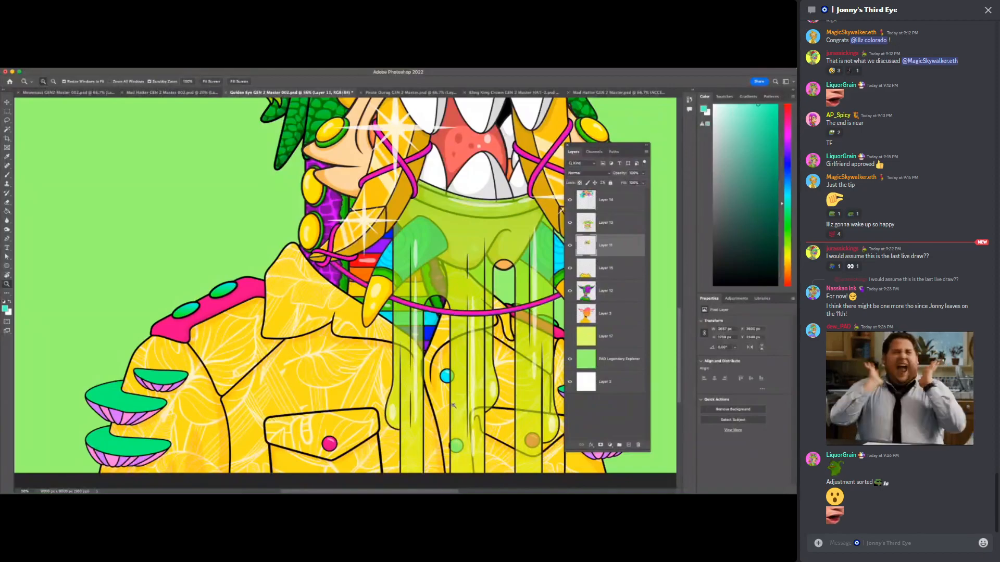
pyautogui.moveTo(474, 318); pyautogui.dragTo(427, 318)
pyautogui.press('super+0')
pyautogui.press('super+Tab')
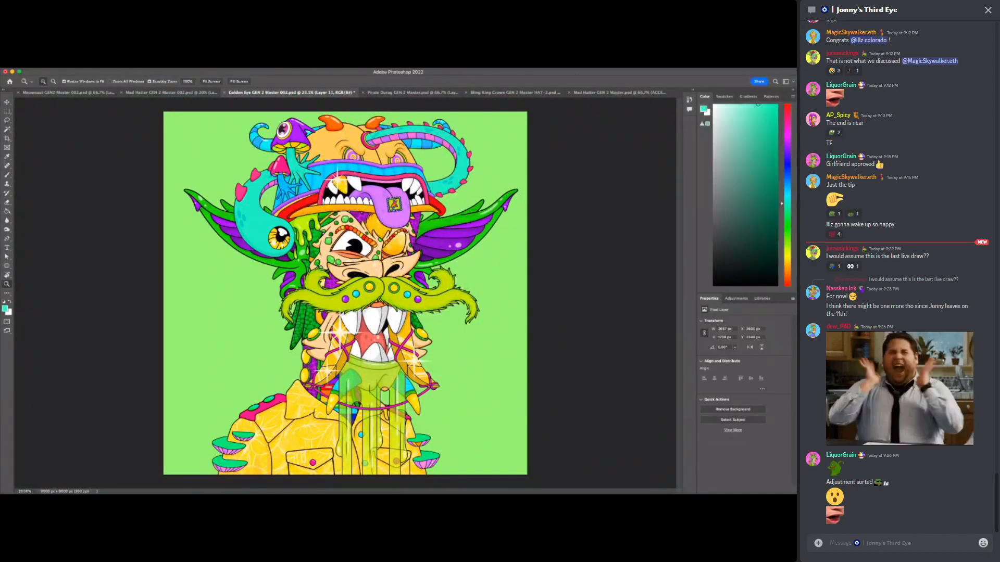
pyautogui.press('super+Tab')
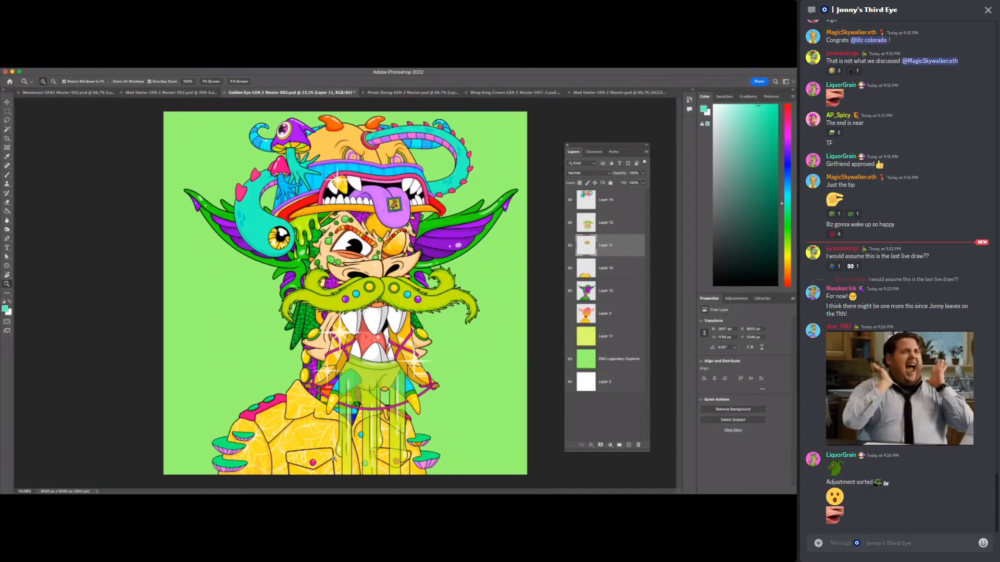
pyautogui.click(470, 492)
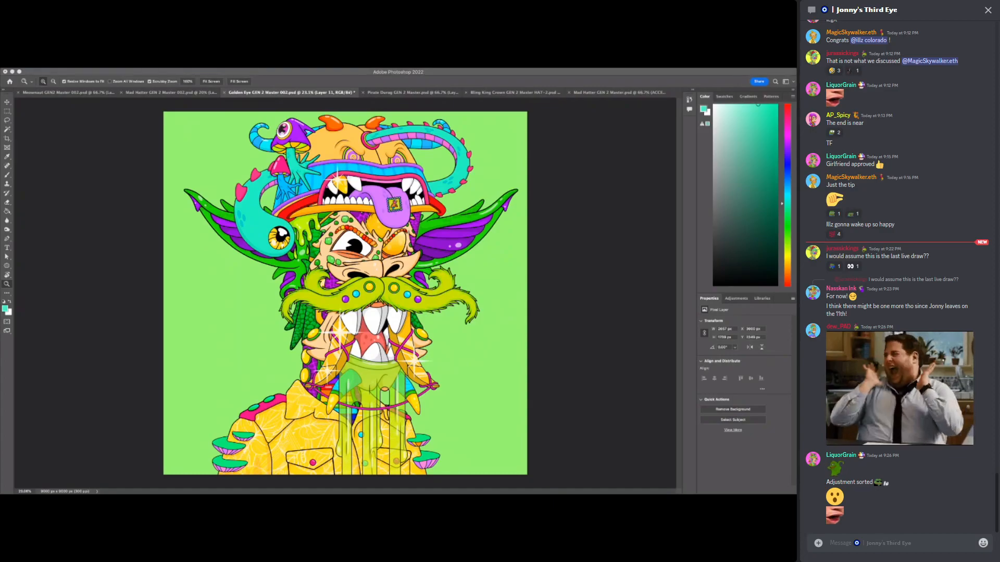
pyautogui.press('super+Tab')
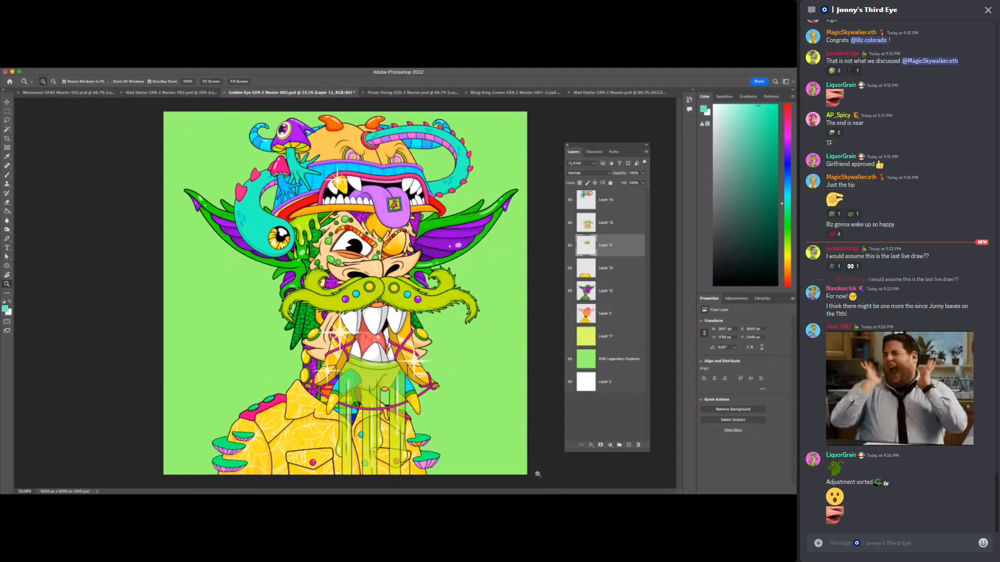
# - Examine the mushroom headpiece up close, and make the green and purple base character layer active
pyautogui.moveTo(309, 137); pyautogui.dragTo(323, 187)
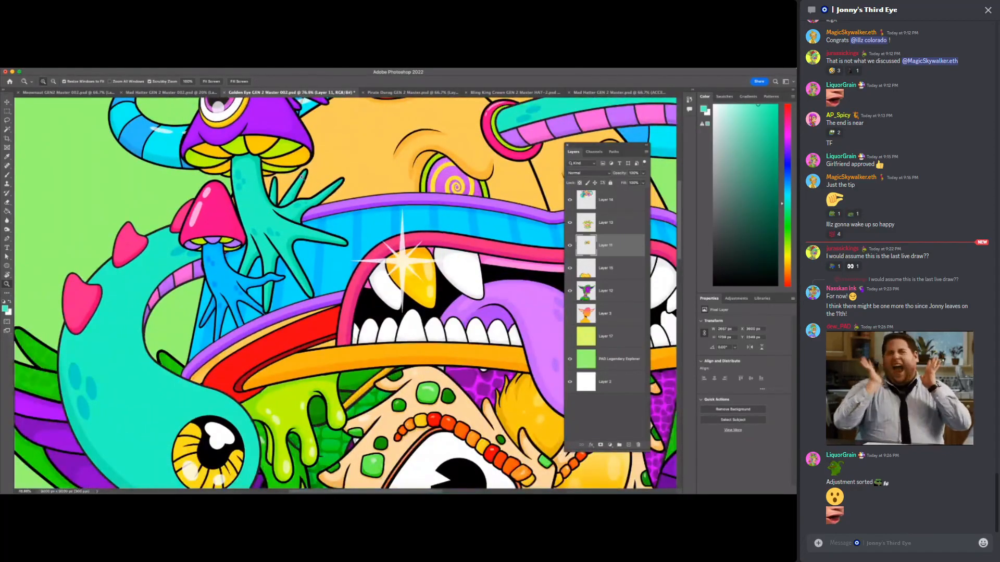
pyautogui.moveTo(492, 364)
pyautogui.mouseDown()
pyautogui.moveTo(508, 366)
pyautogui.moveTo(484, 373)
pyautogui.moveTo(497, 371)
pyautogui.mouseUp()
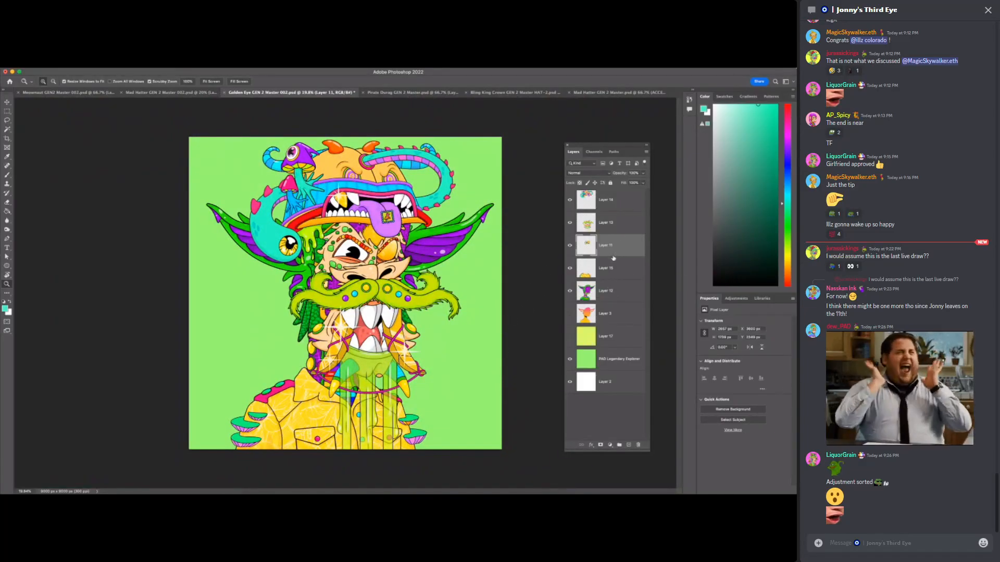
pyautogui.click(610, 294)
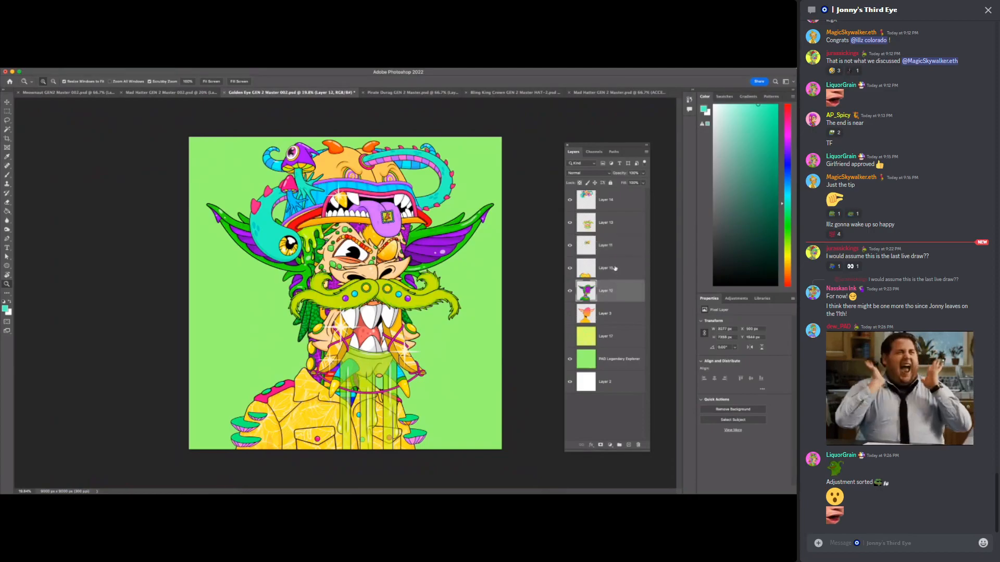
# - Isolate the one-eyed face layer by hiding the headpiece, moustached mouth, yellow jacket and base character layers, and make it active
pyautogui.keyDown('shift'); pyautogui.click(607, 268); pyautogui.keyUp('shift')
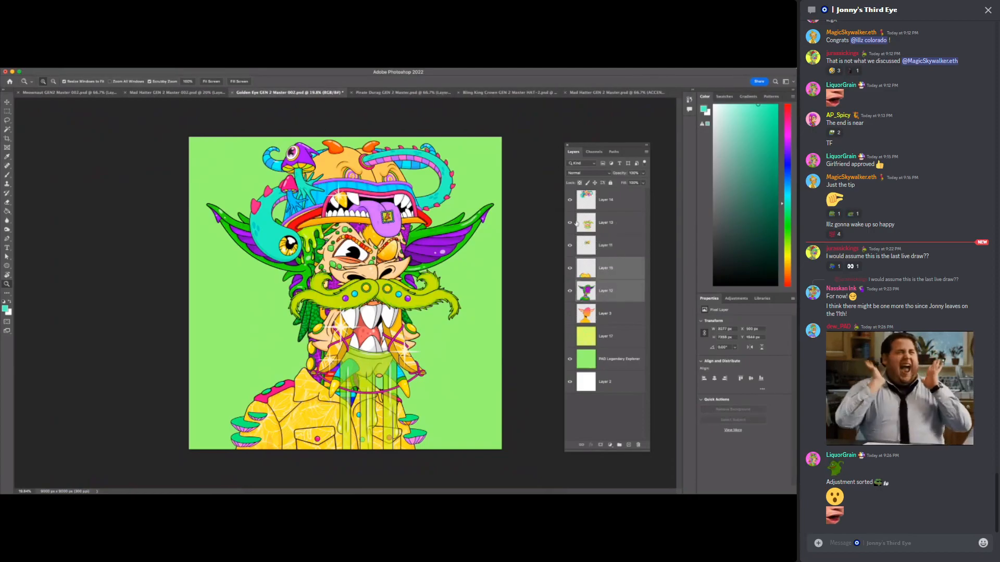
pyautogui.click(570, 223)
pyautogui.click(570, 199)
pyautogui.click(570, 268)
pyautogui.click(570, 291)
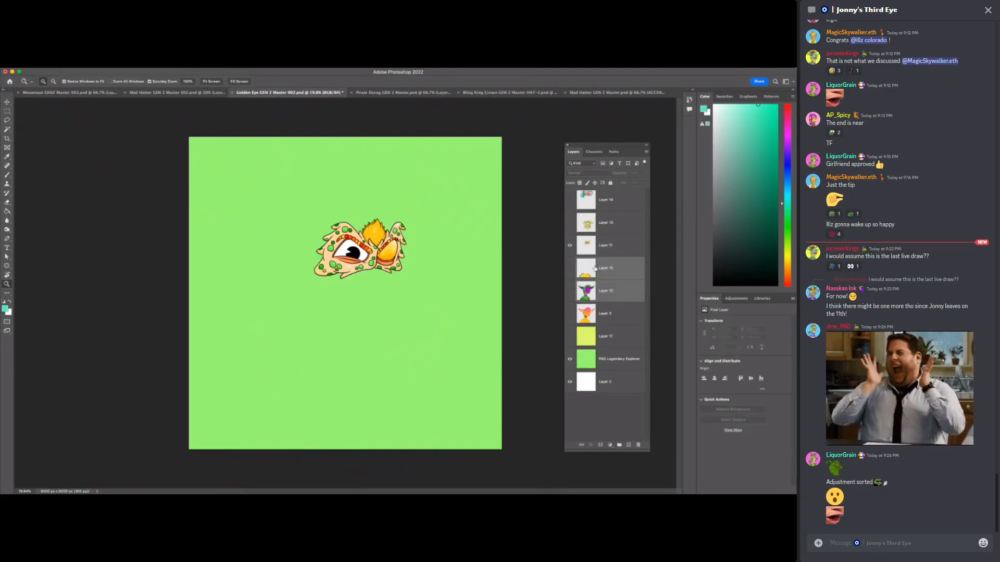
pyautogui.click(611, 247)
# - Show the hidden character layers again, turn on the wavy yellow-green background layer and make it active
pyautogui.moveTo(569, 199); pyautogui.dragTo(572, 293)
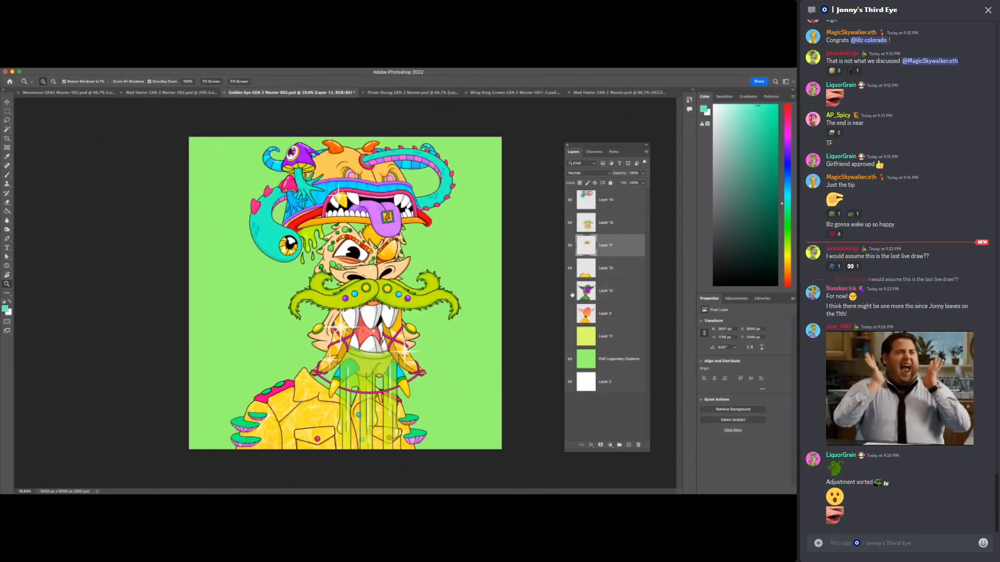
pyautogui.click(571, 337)
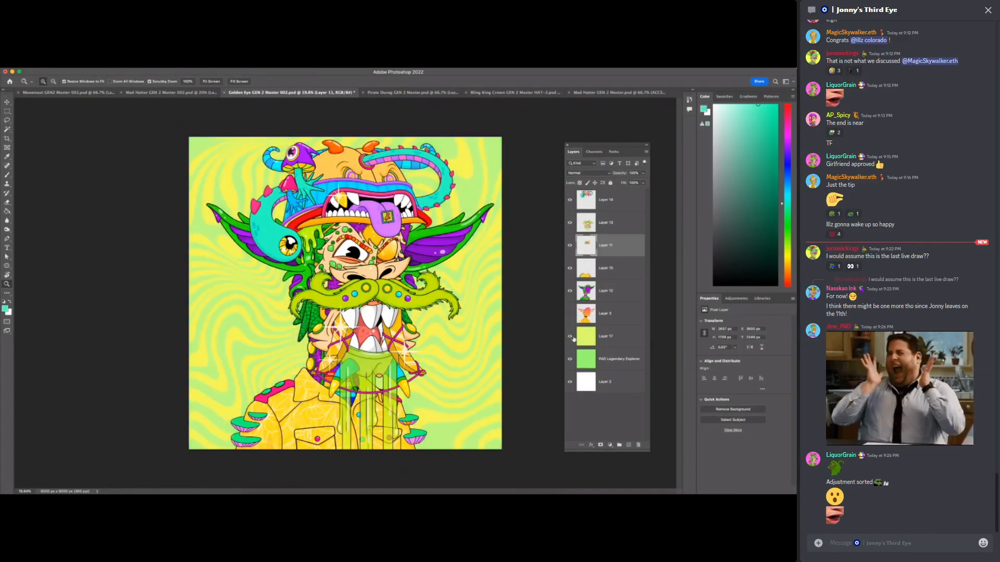
pyautogui.click(617, 338)
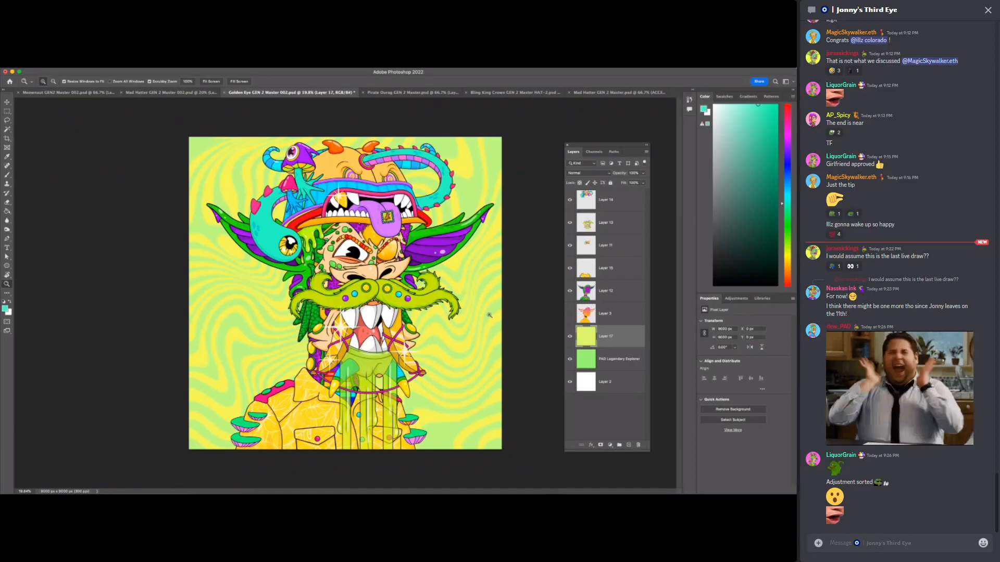
# - Examine the assembled character against the wavy background with the Layers panel hidden, and restore the panel
pyautogui.moveTo(453, 362); pyautogui.dragTo(429, 357)
pyautogui.press('super+0')
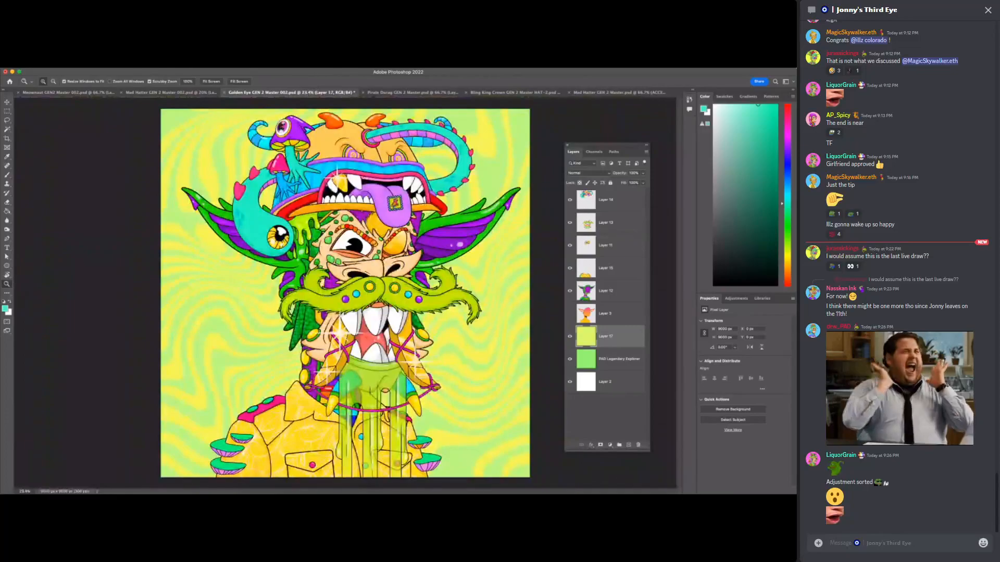
pyautogui.press('F7')
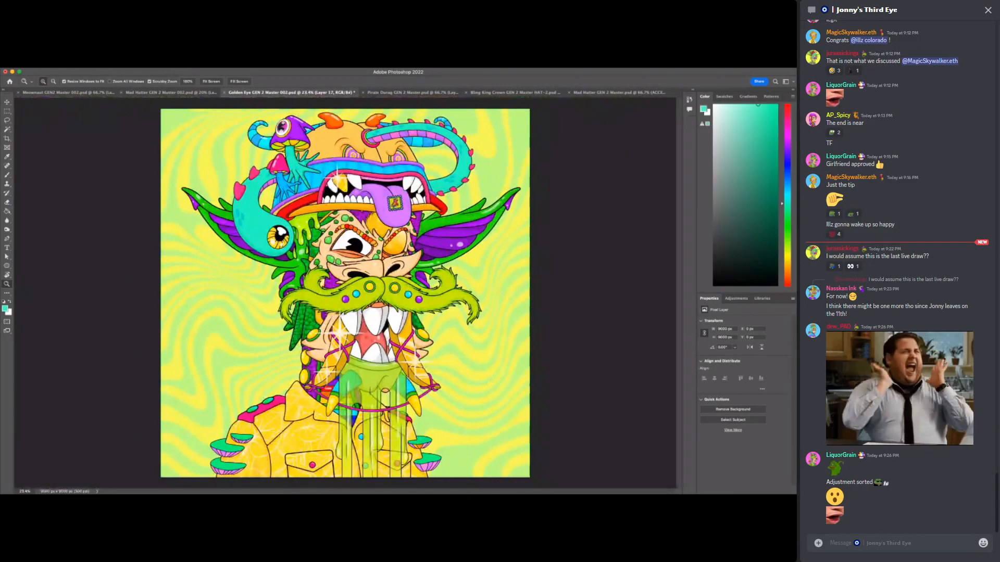
pyautogui.press('h')
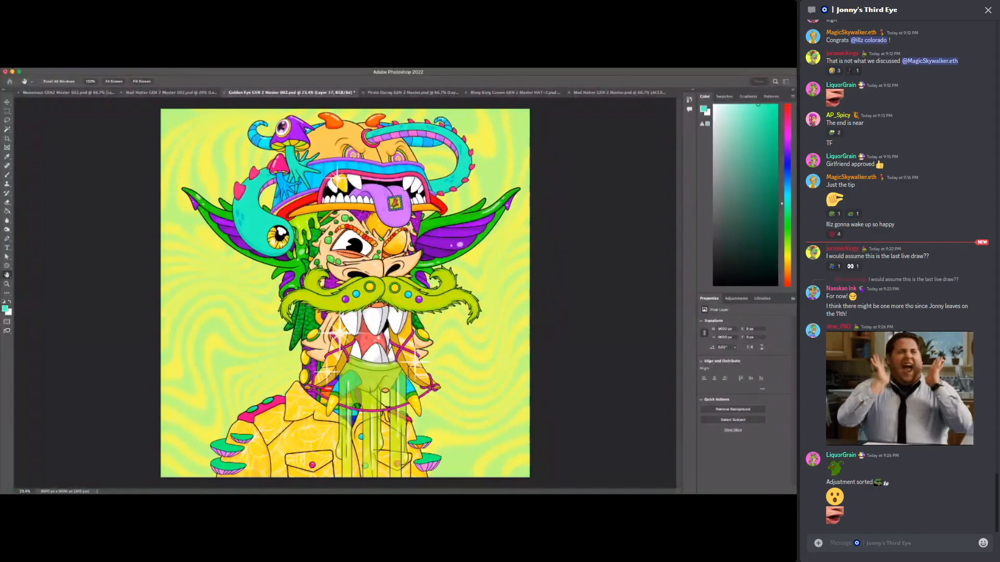
pyautogui.press('z')
pyautogui.press('F7')
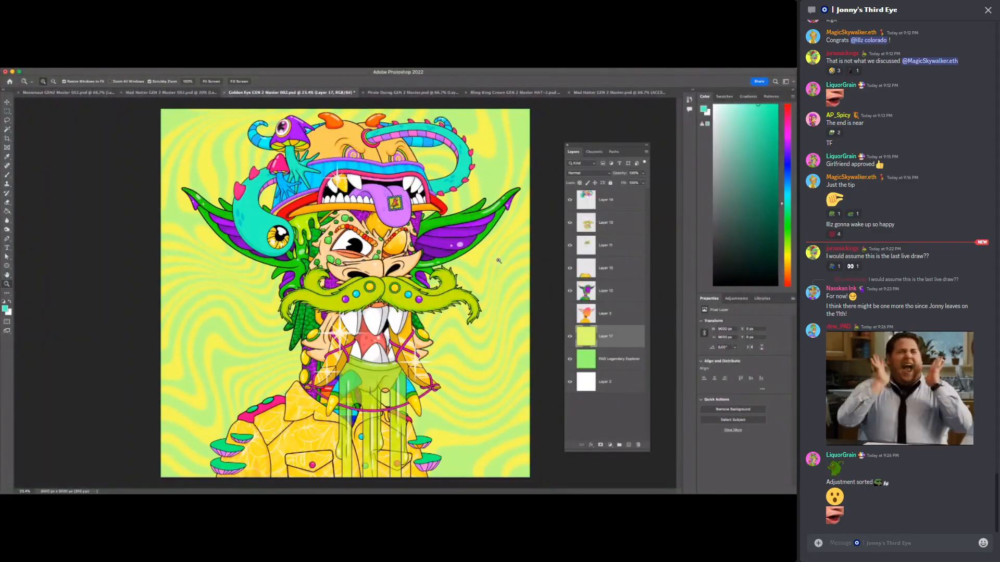
pyautogui.moveTo(522, 218); pyautogui.dragTo(508, 218)
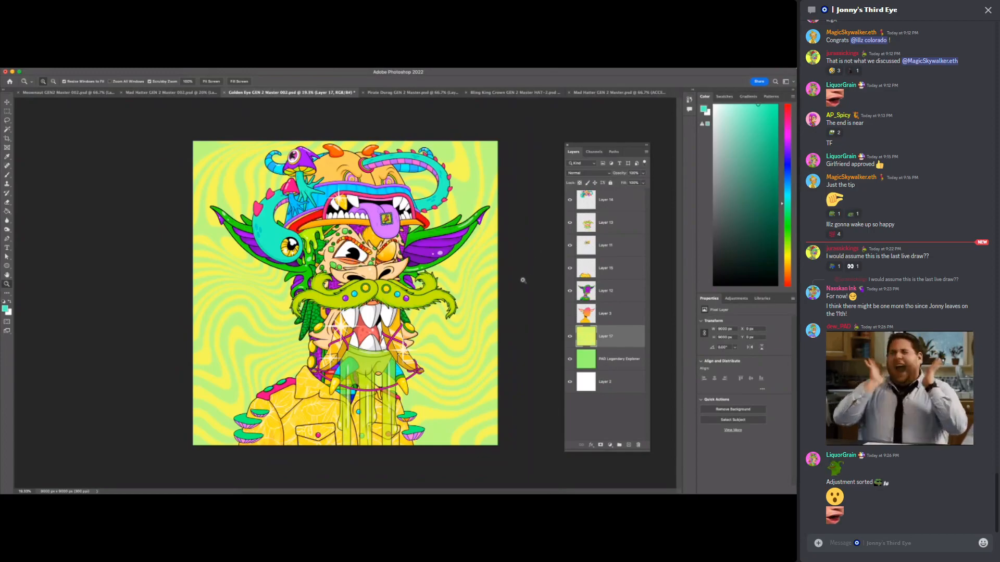
# - Compare the character against the wavy background and the plain green one, ending with the wavy background visible
pyautogui.click(570, 336)
pyautogui.click(570, 337)
pyautogui.click(569, 337)
pyautogui.click(570, 337)
pyautogui.click(570, 340)
pyautogui.click(570, 339)
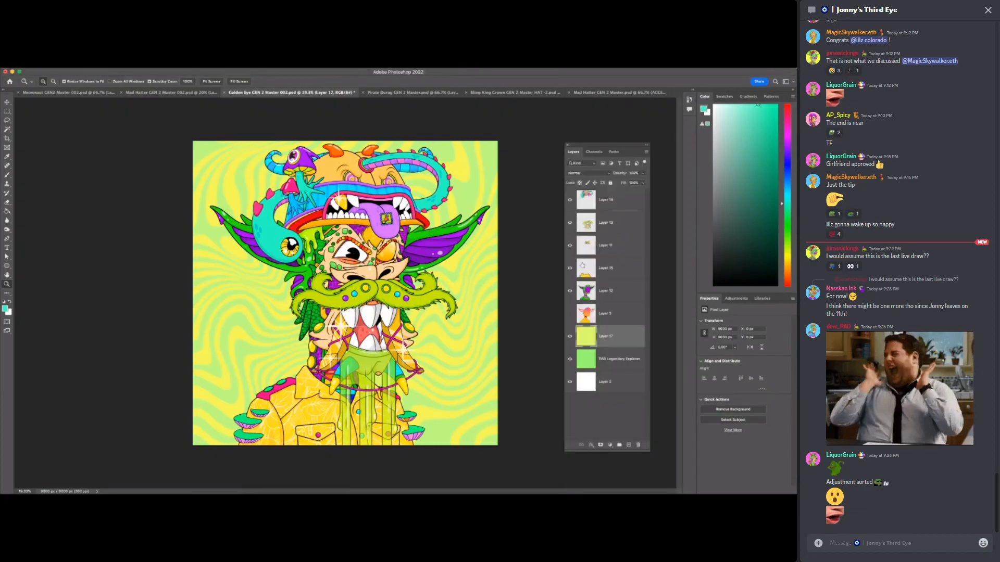
# - Hide the headpiece, mouth, jacket, base character and coloured background layers, leaving only the one-eyed face artwork over white
pyautogui.click(570, 268)
pyautogui.click(570, 222)
pyautogui.click(570, 200)
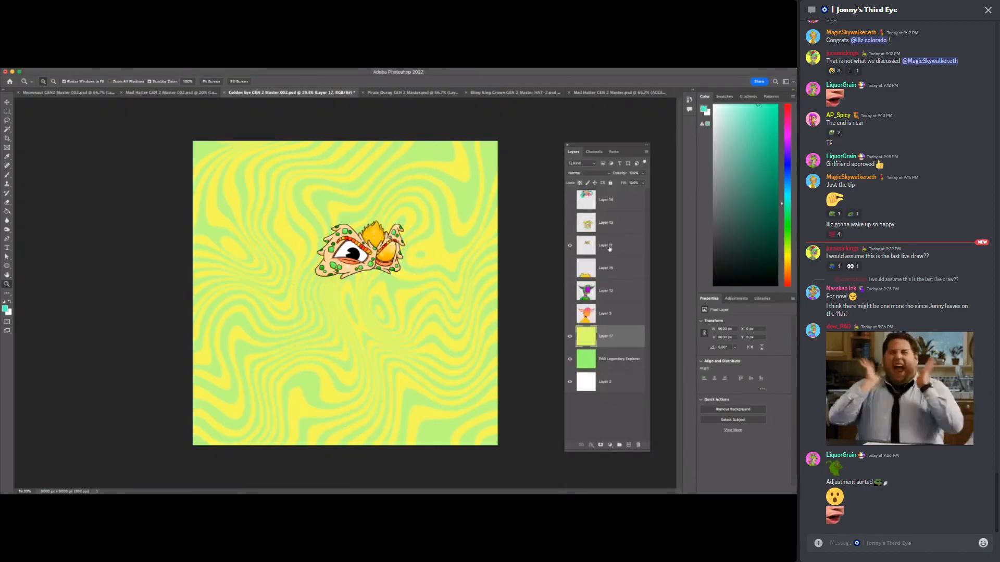
pyautogui.click(570, 337)
# - Fade the one-eyed face layer by lowering its fill to a faint level, and add a new empty layer above it
pyautogui.click(612, 245)
pyautogui.click(643, 183)
pyautogui.moveTo(630, 183); pyautogui.dragTo(614, 182)
pyautogui.click(628, 445)
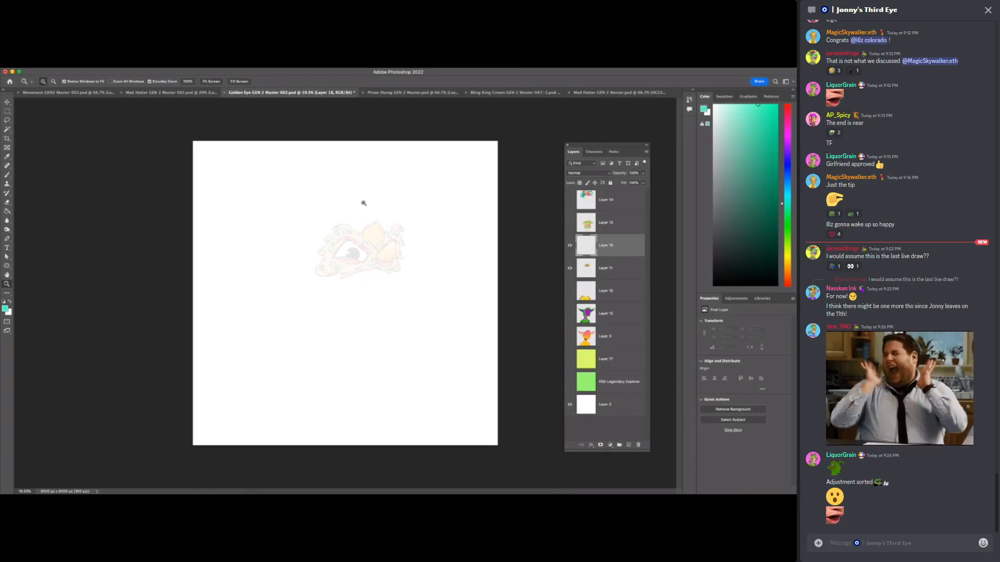
# - Get the Brush ready for sketching over the eyes with black paint, opacity and flow at about 18%, and adjusted smoothing
pyautogui.moveTo(373, 208); pyautogui.dragTo(386, 222)
pyautogui.click(7, 175)
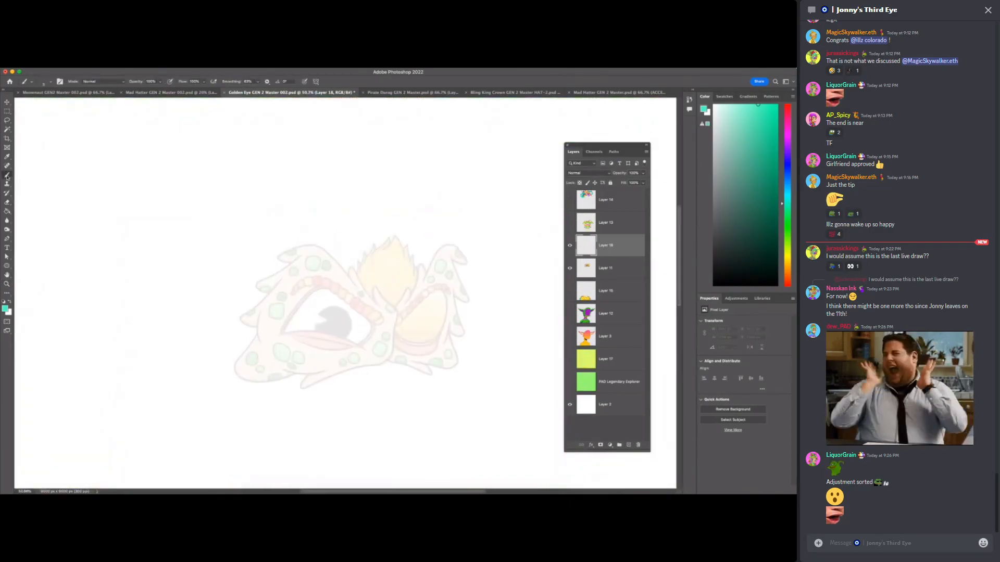
pyautogui.press('d')
pyautogui.click(161, 81)
pyautogui.moveTo(159, 89); pyautogui.dragTo(133, 90)
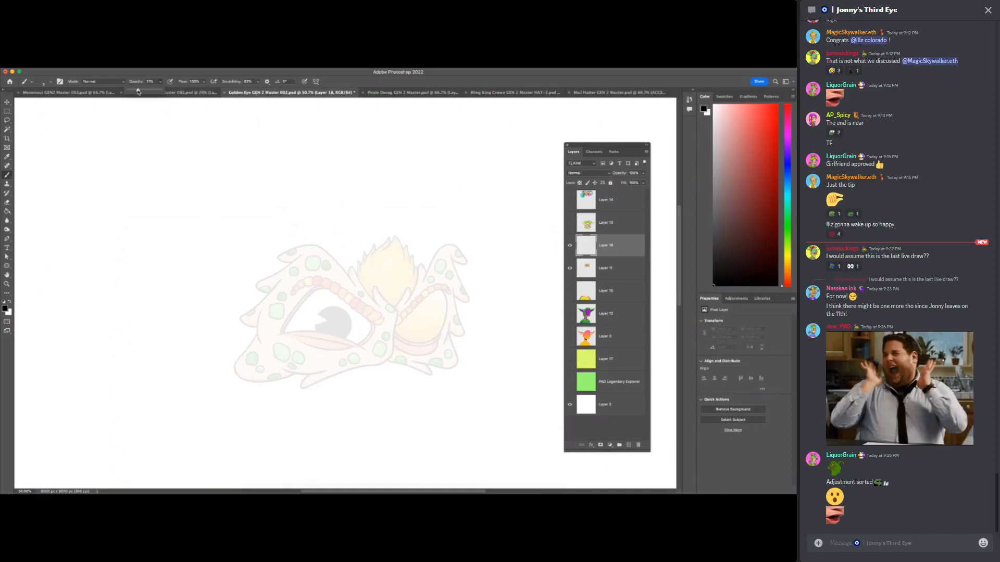
pyautogui.click(204, 82)
pyautogui.moveTo(204, 90); pyautogui.dragTo(178, 91)
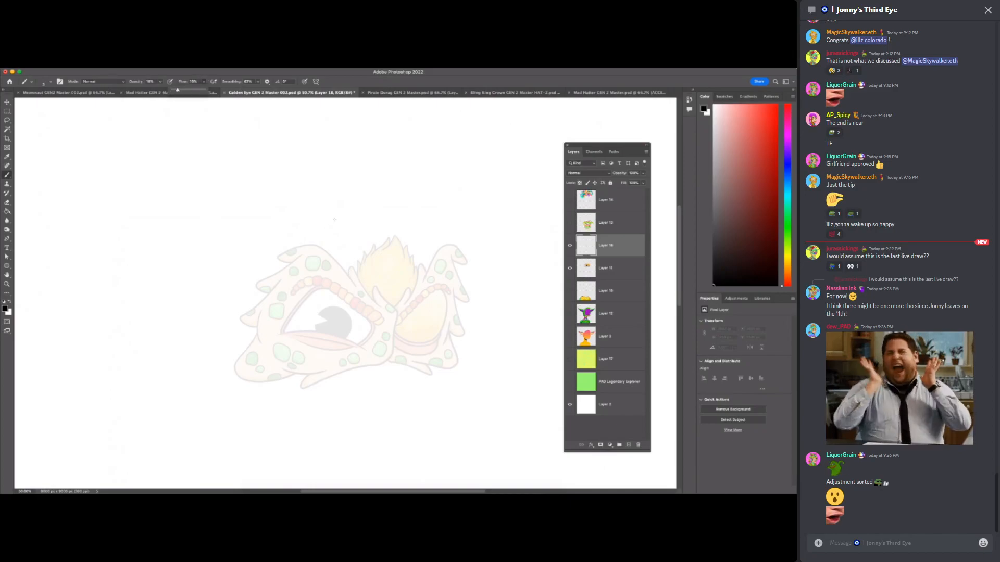
pyautogui.click(257, 82)
pyautogui.moveTo(244, 90)
pyautogui.mouseDown()
pyautogui.moveTo(204, 90)
pyautogui.moveTo(256, 90)
pyautogui.mouseUp()
pyautogui.click(257, 81)
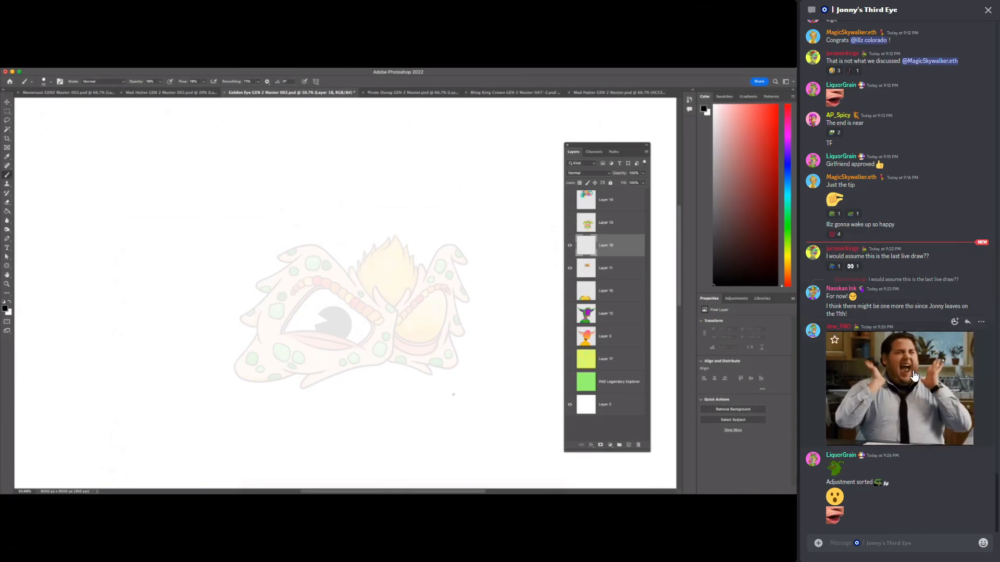
# - Switch to the Discord chat and read back through the earlier live-drawing messages
pyautogui.scroll(3, 915, 369)
pyautogui.scroll(-3, 913, 381)
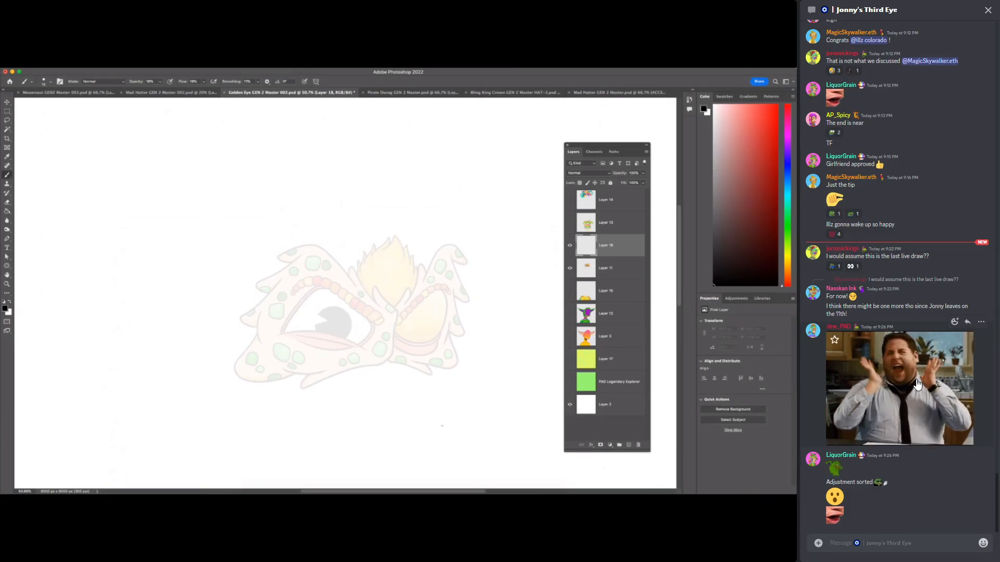
pyautogui.click(908, 538)
pyautogui.scroll(4, 911, 502)
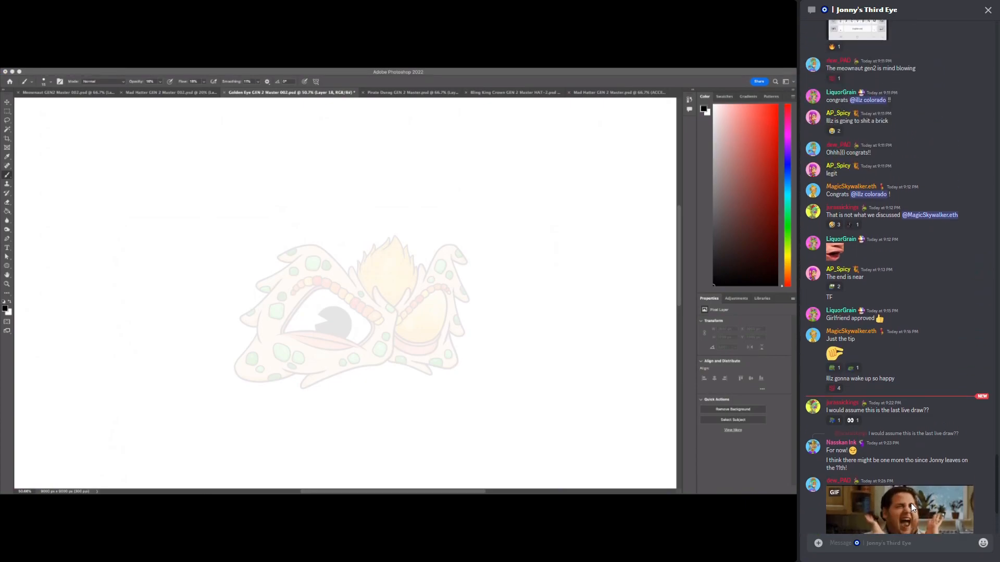
pyautogui.scroll(7, 893, 499)
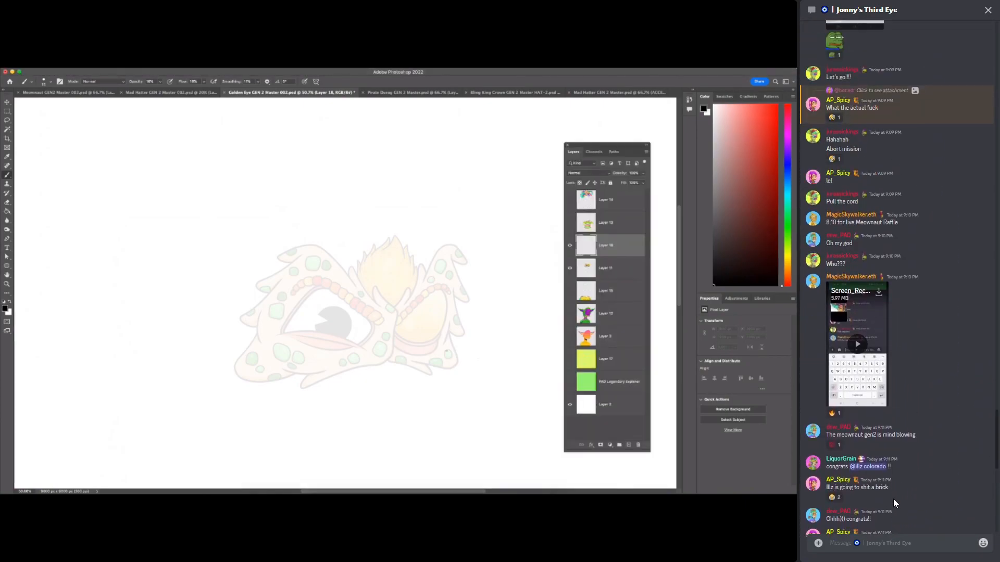
pyautogui.scroll(2, 894, 498)
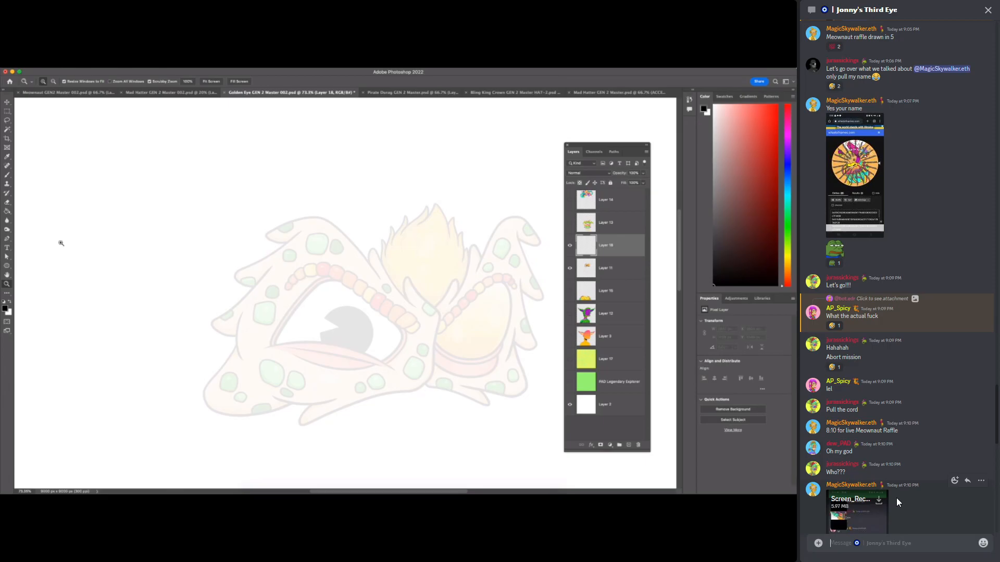
pyautogui.scroll(4, 896, 498)
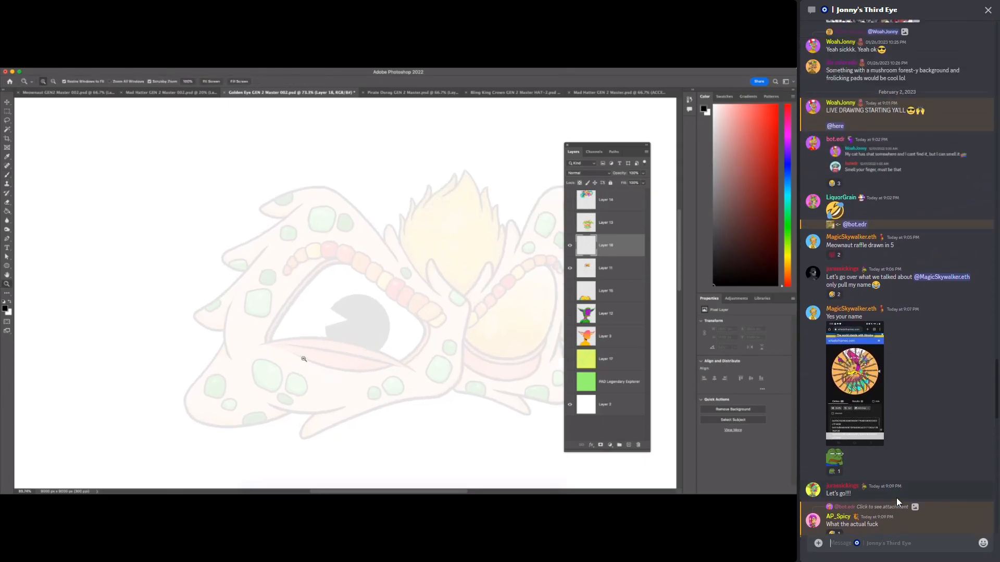
pyautogui.scroll(-1, 896, 498)
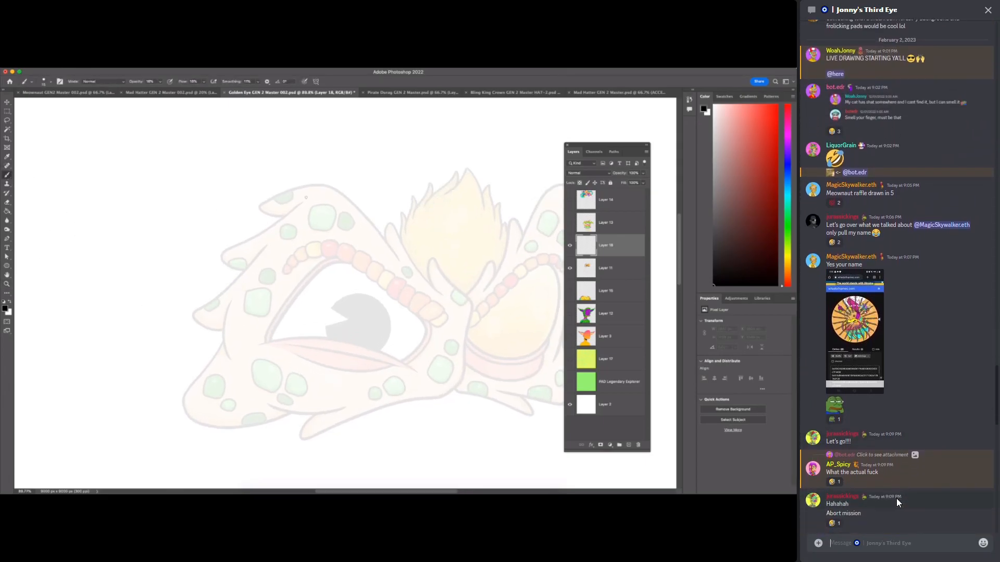
# - Add a laughing reaction to the highlighted reply asking "What the actual fuck", and return to the newest messages
pyautogui.click(835, 482)
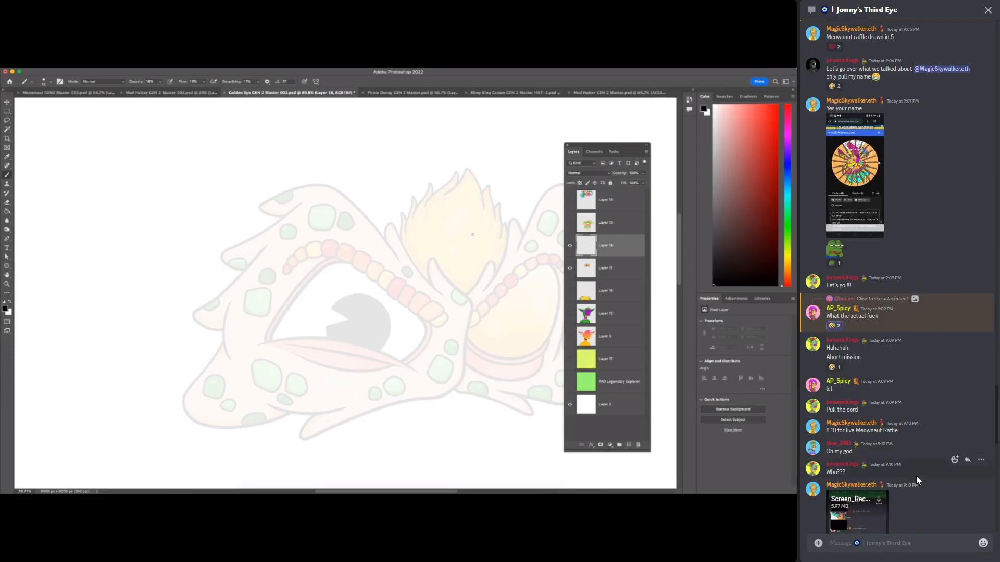
pyautogui.scroll(-8, 916, 476)
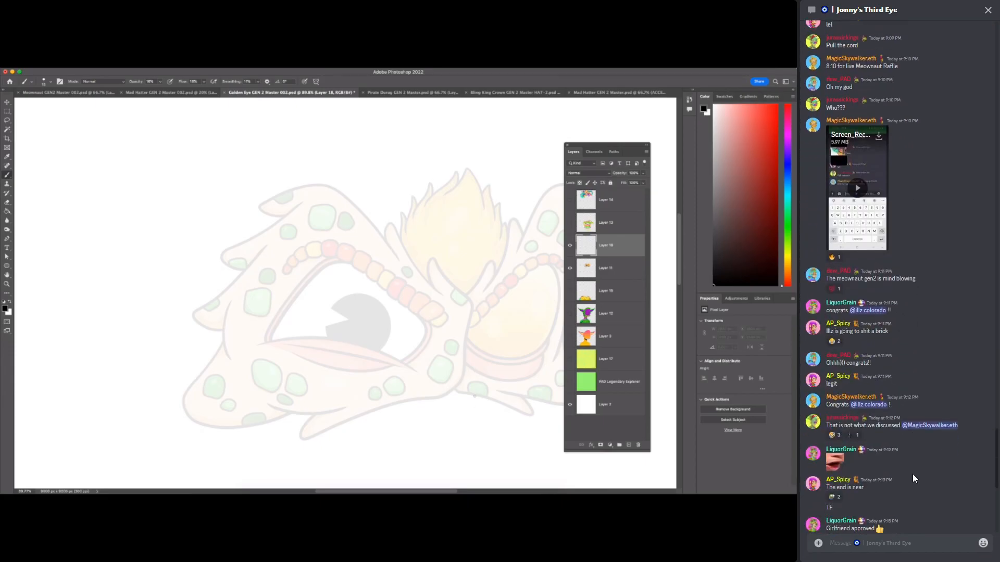
pyautogui.scroll(-5, 910, 471)
pyautogui.scroll(-5, 908, 474)
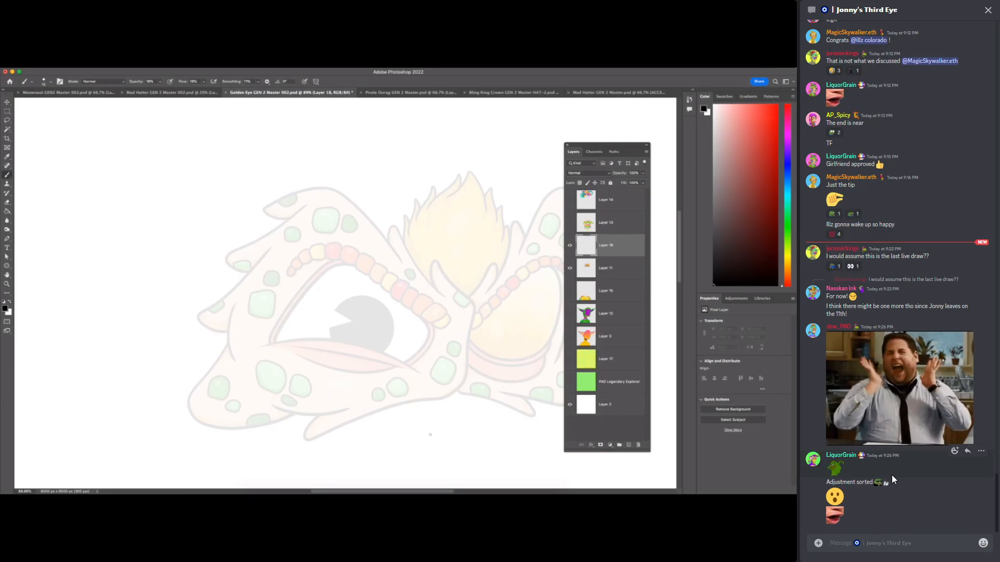
# - Sketch the outlines of a horned mask with pointed, leafy edges over the faded eye artwork using the Brush
pyautogui.press('z')
pyautogui.moveTo(430, 436); pyautogui.dragTo(422, 448)
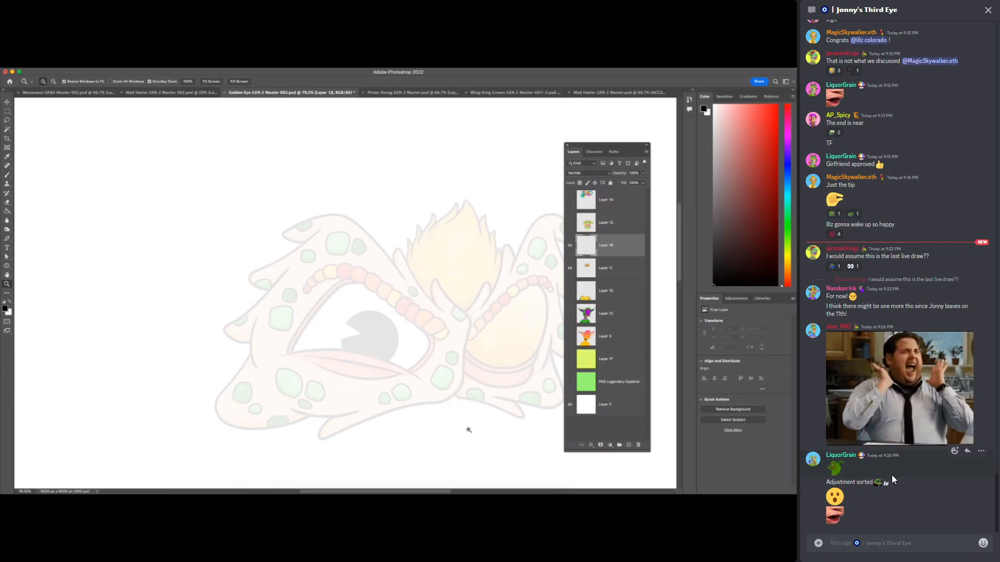
pyautogui.click(502, 417)
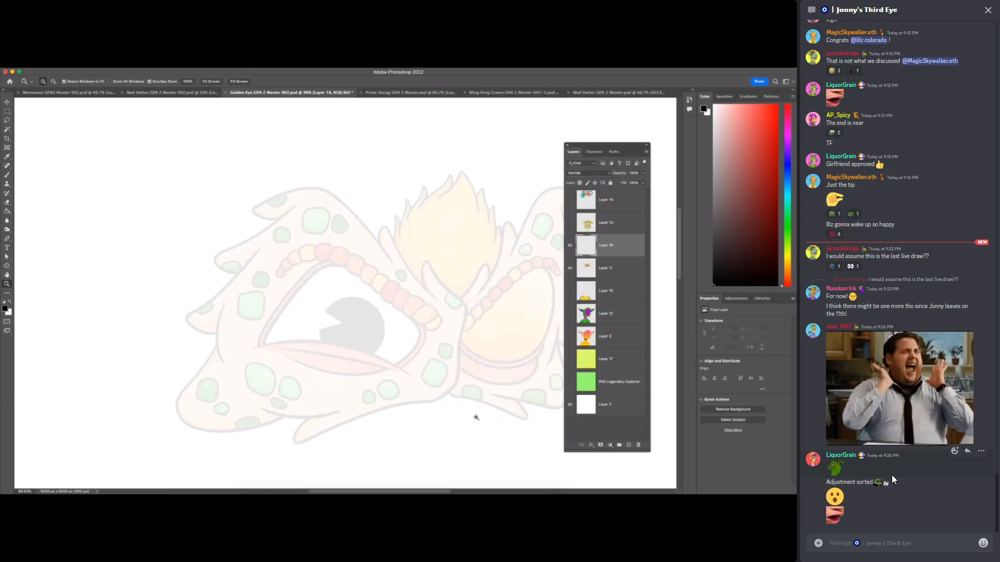
pyautogui.click(8, 175)
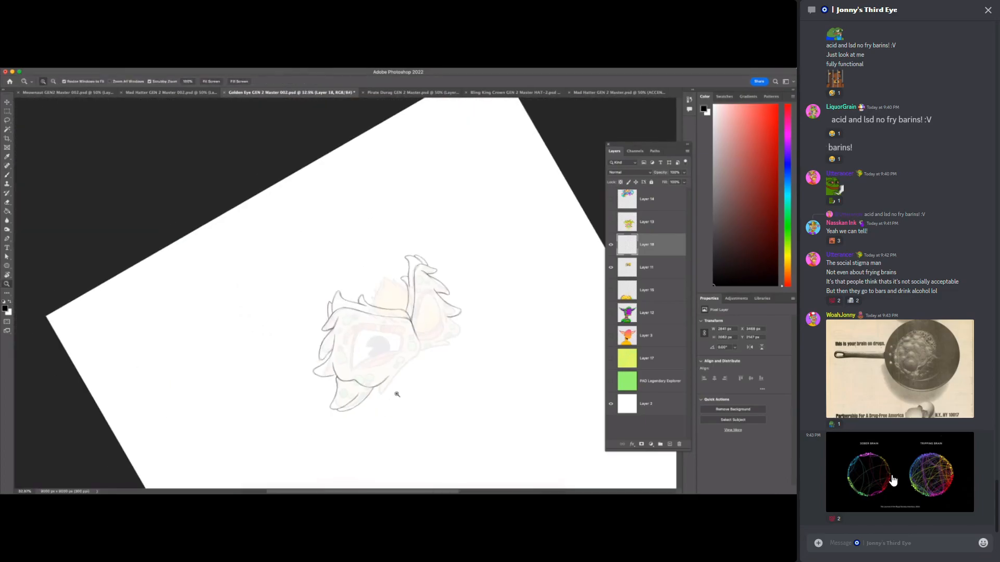
pyautogui.moveTo(446, 400); pyautogui.dragTo(476, 395)
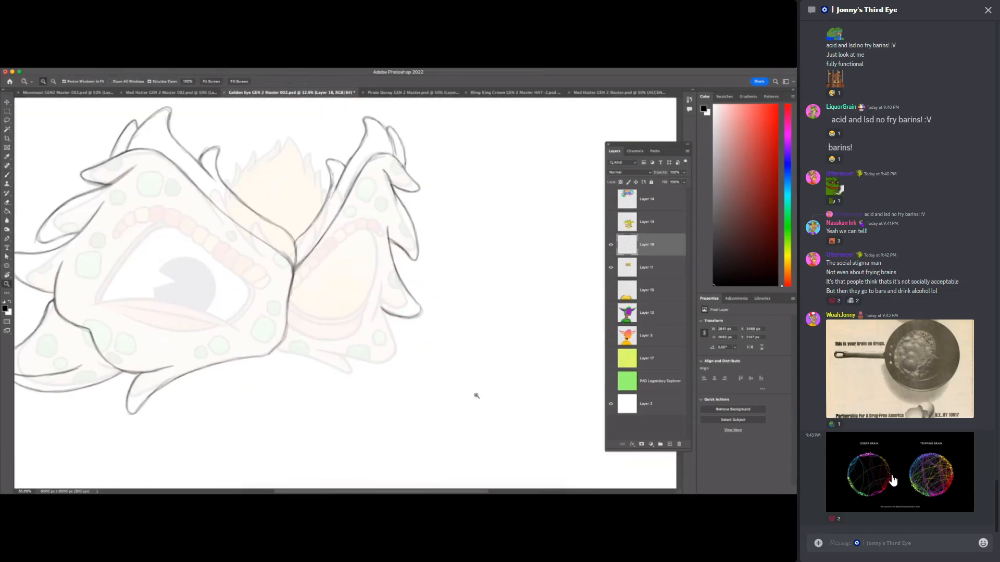
pyautogui.click(7, 175)
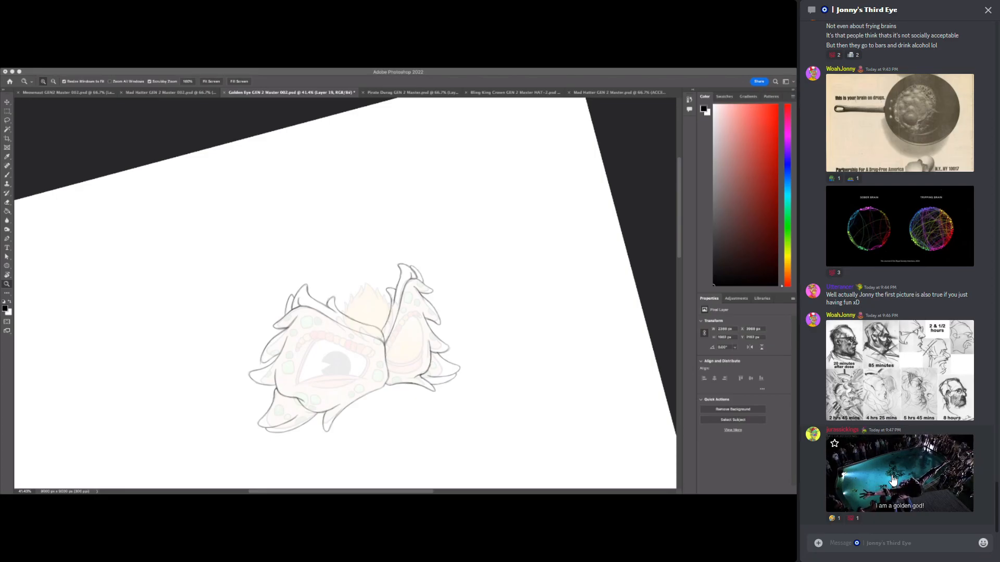
# - Review the mask sketch against the whole canvas and up close, with the Layers panel shown and the Brush ready
pyautogui.press('F7')
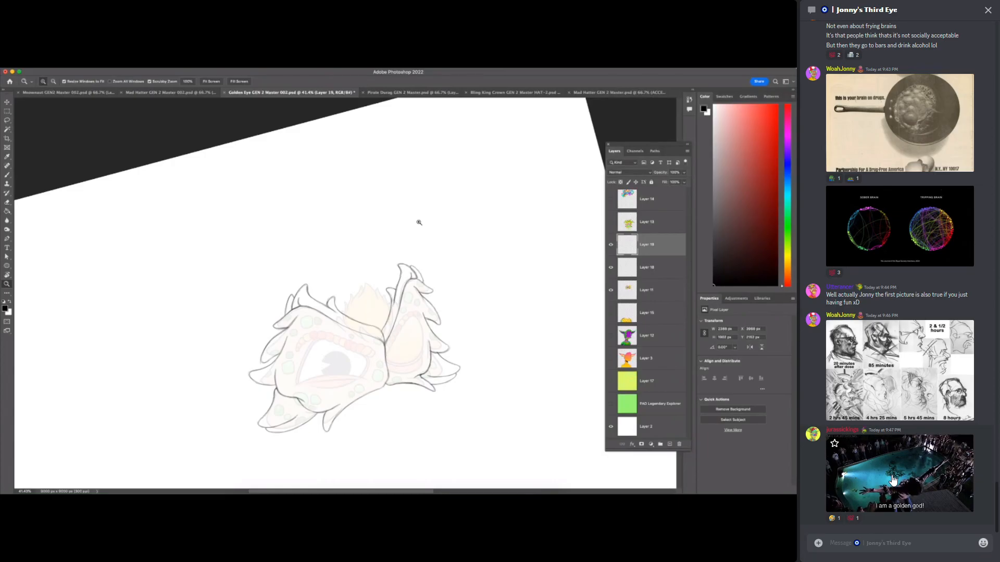
pyautogui.scroll(2, 412, 417)
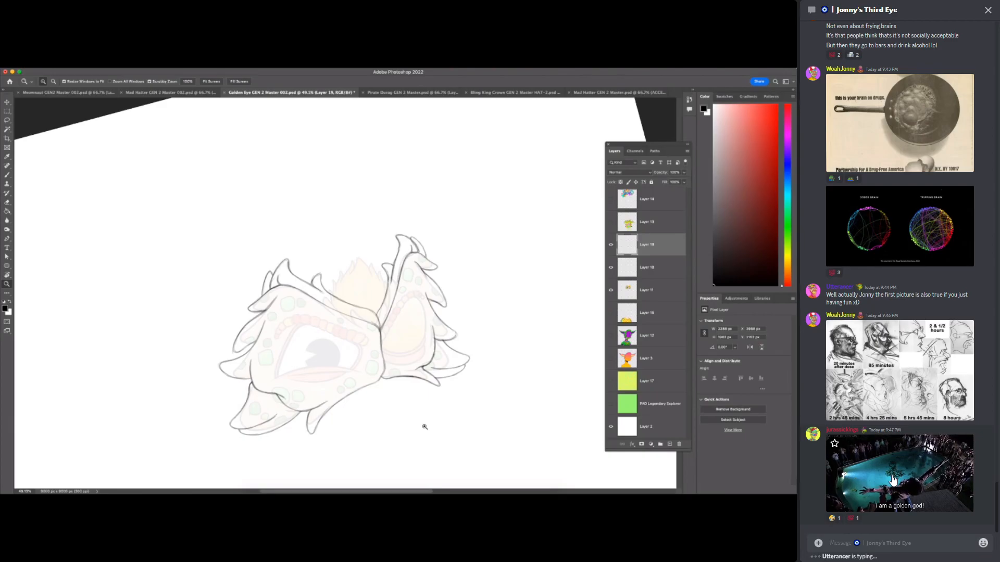
pyautogui.scroll(-1, 422, 426)
pyautogui.scroll(6, 333, 272)
pyautogui.press('b')
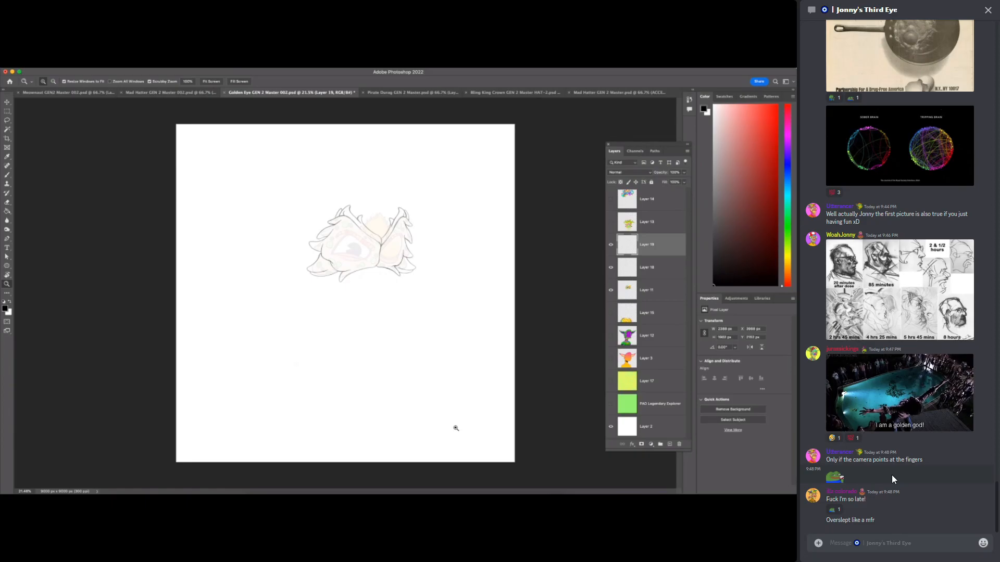
pyautogui.moveTo(371, 238); pyautogui.dragTo(417, 245)
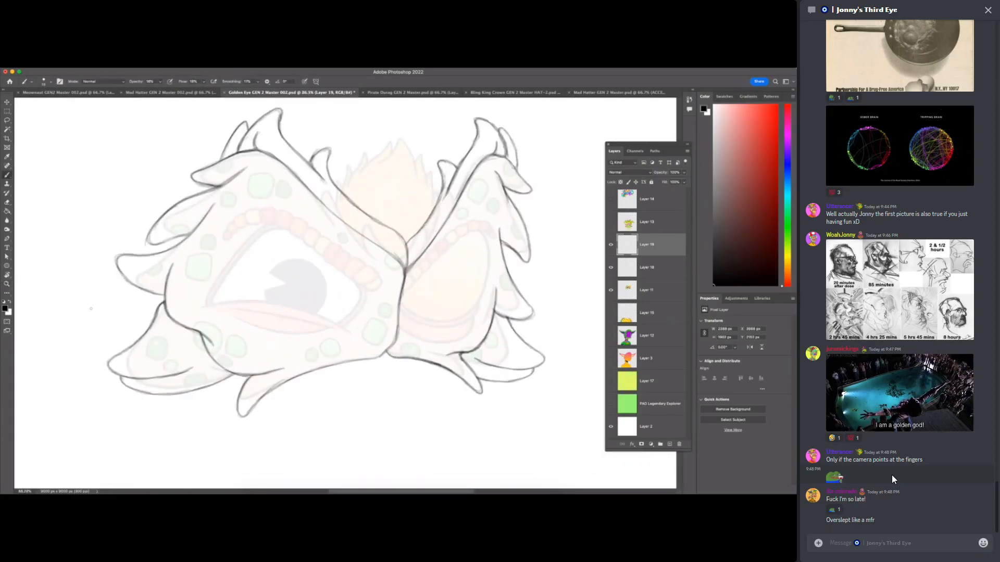
# - Compare the mask sketch with Layer 18 hidden and shown, keeping the Brush ready
pyautogui.moveTo(427, 407); pyautogui.dragTo(428, 408)
pyautogui.moveTo(433, 242); pyautogui.dragTo(441, 239)
pyautogui.click(8, 176)
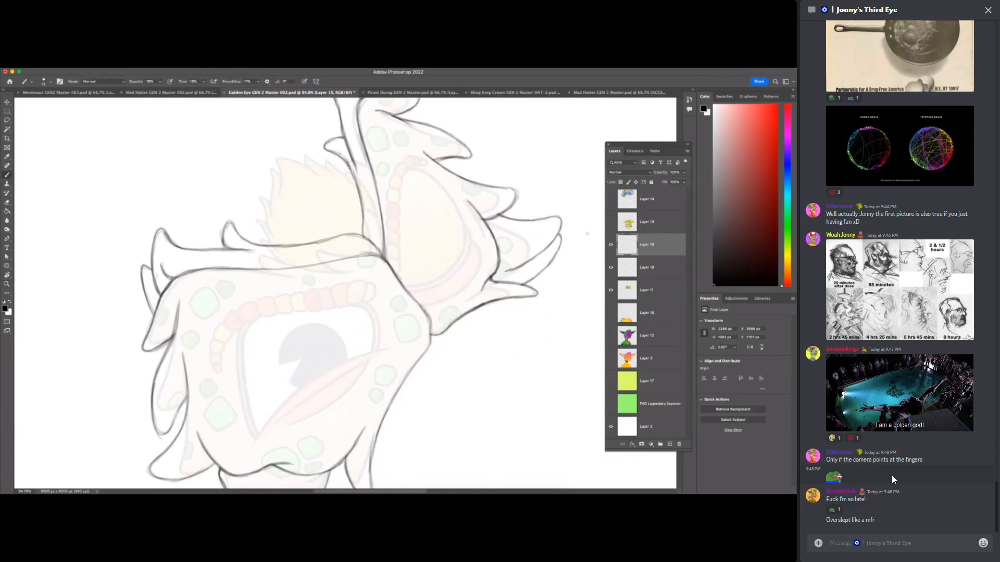
pyautogui.click(612, 267)
pyautogui.click(611, 267)
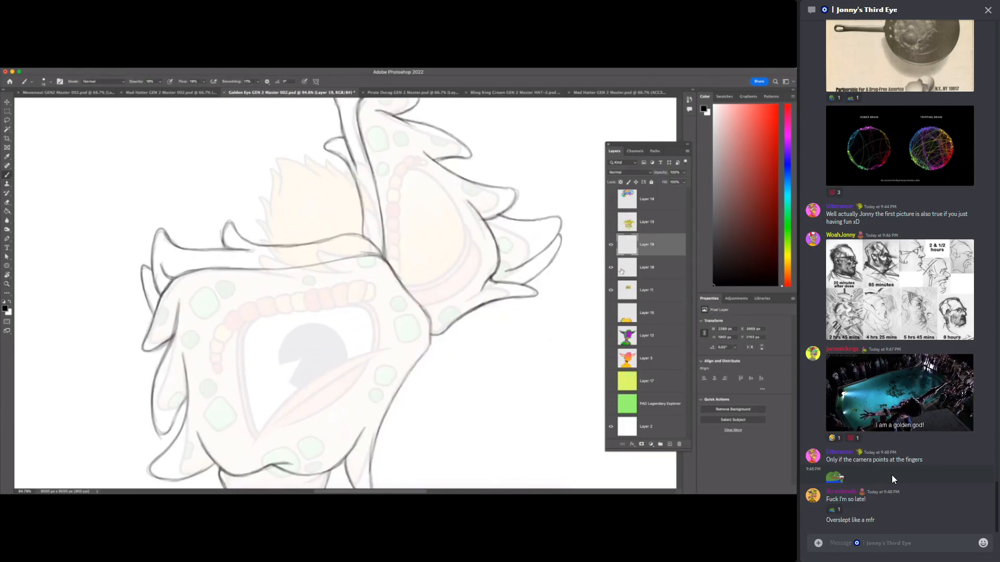
# - Select the two mask sketch layers, Layer 18 and Layer 19, together
pyautogui.click(650, 264)
pyautogui.keyDown('shift'); pyautogui.click(648, 245); pyautogui.keyUp('shift')
pyautogui.press('F7')
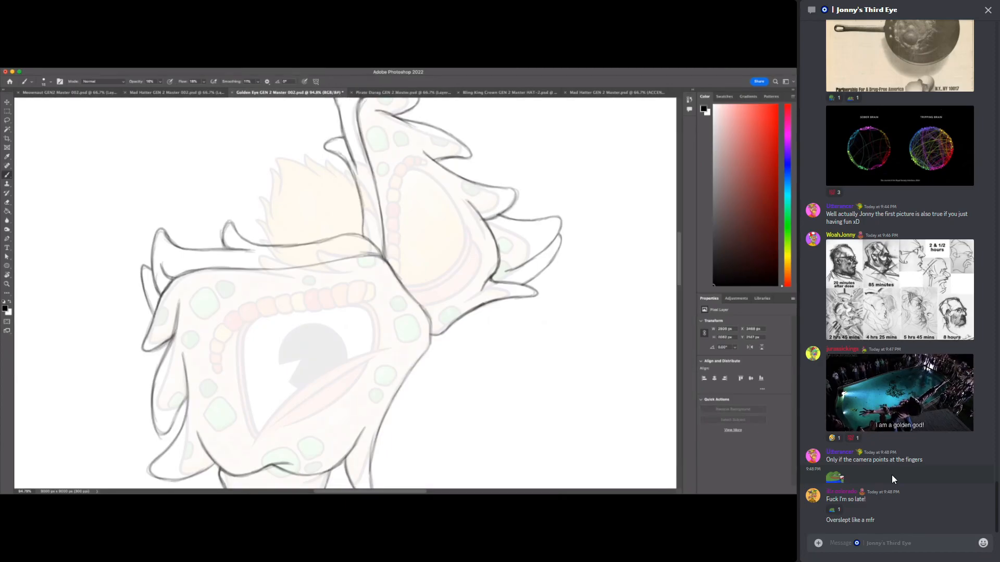
pyautogui.press('F7')
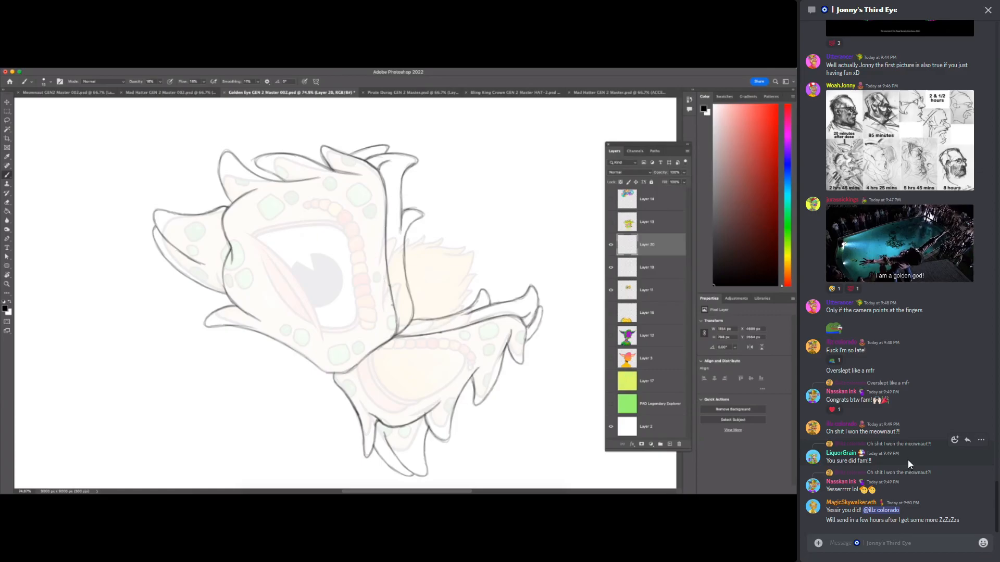
# - Find the earlier Discord chat message holding the cat conversation screenshot and copy its image
pyautogui.scroll(3, 909, 462)
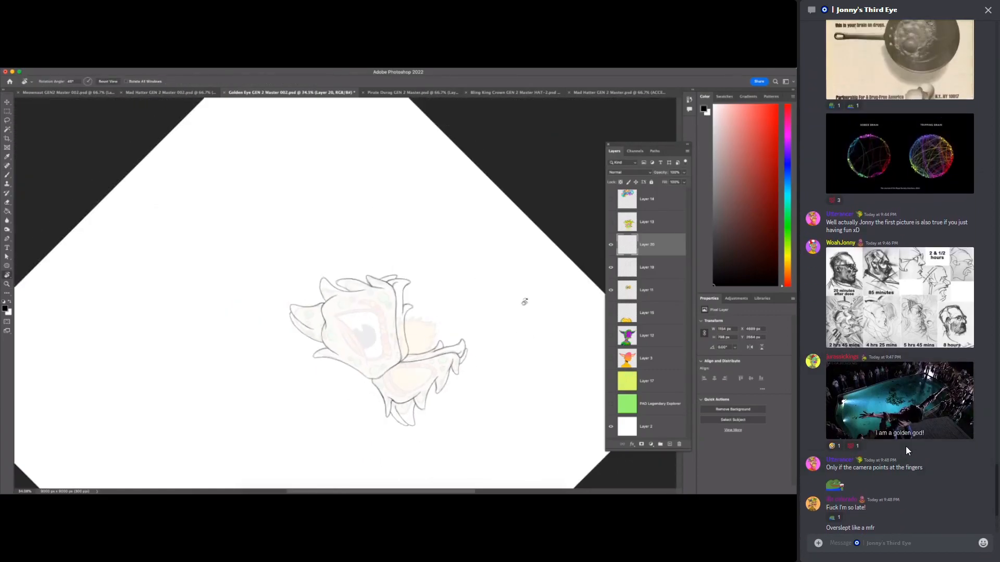
pyautogui.scroll(8, 908, 450)
pyautogui.scroll(10, 924, 469)
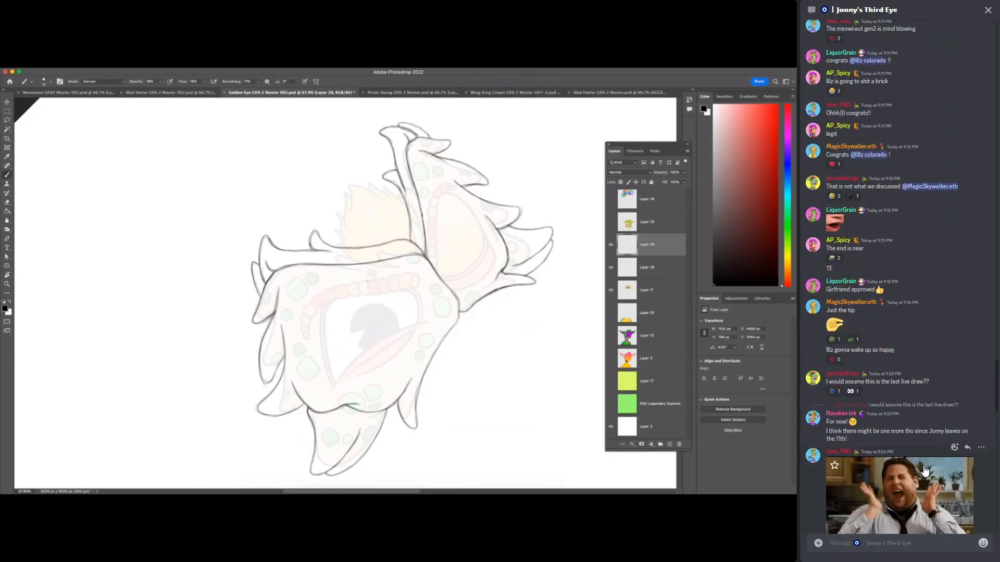
pyautogui.scroll(10, 911, 469)
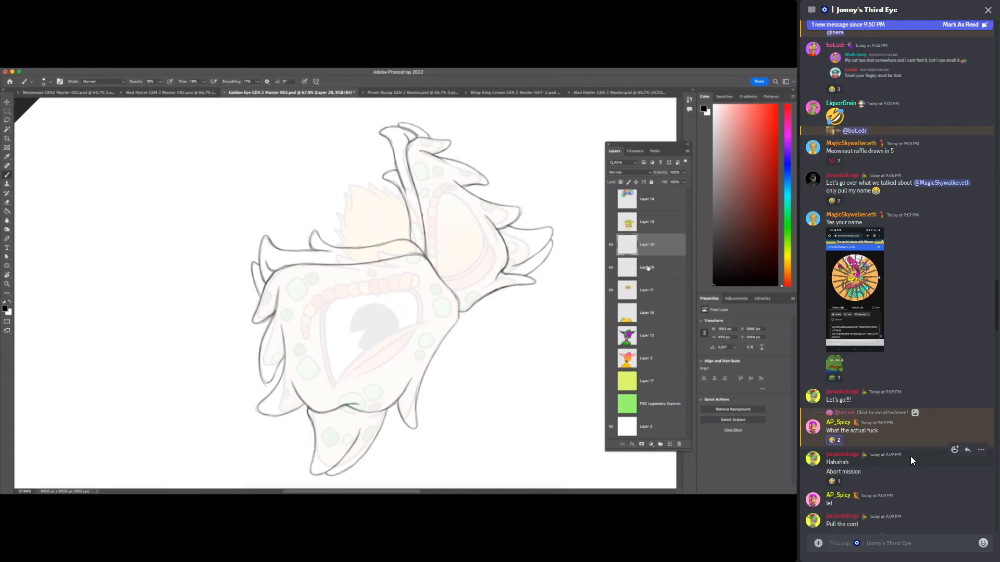
pyautogui.scroll(10, 910, 456)
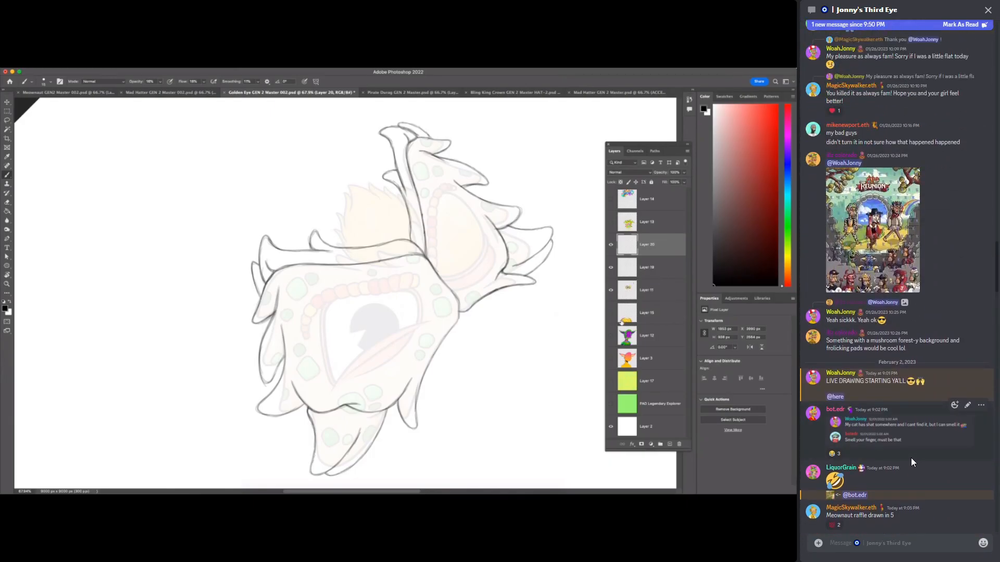
pyautogui.scroll(2, 911, 458)
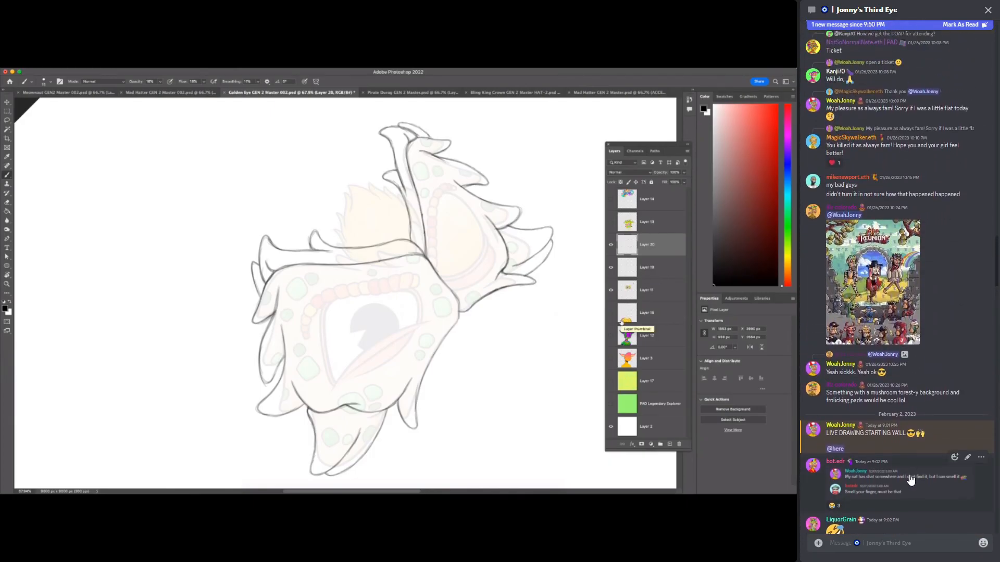
pyautogui.click(941, 483)
pyautogui.click(943, 483)
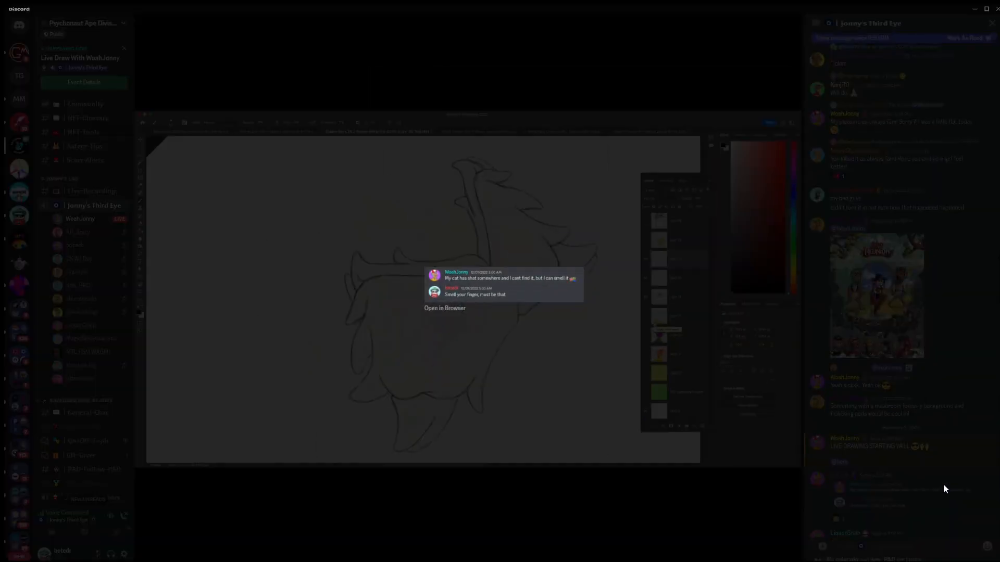
pyautogui.rightClick(943, 485)
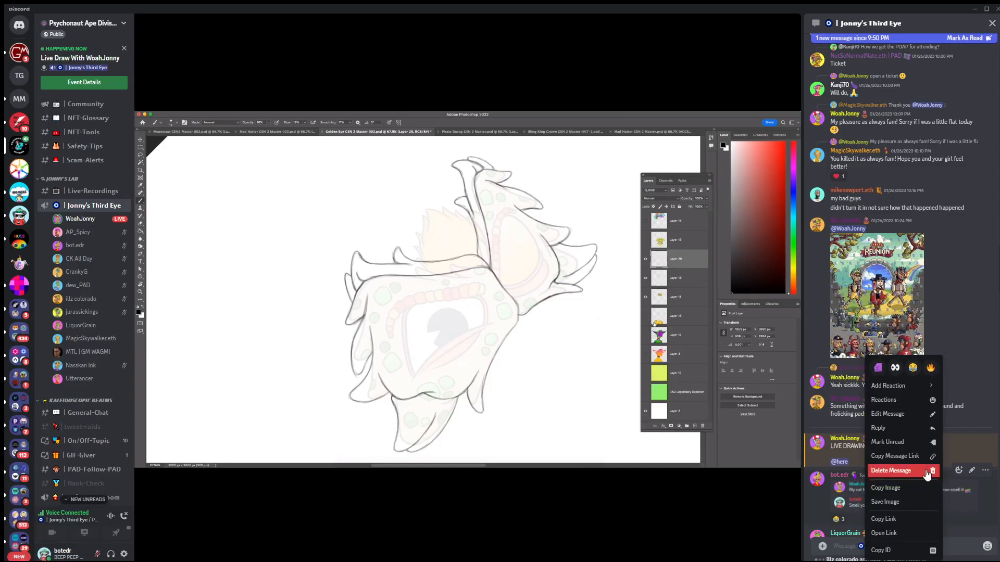
pyautogui.click(916, 488)
# - Return to the newest chat messages and post "for anyone just joining" to introduce the copied cat screenshot
pyautogui.scroll(-3, 927, 482)
pyautogui.scroll(-15, 927, 483)
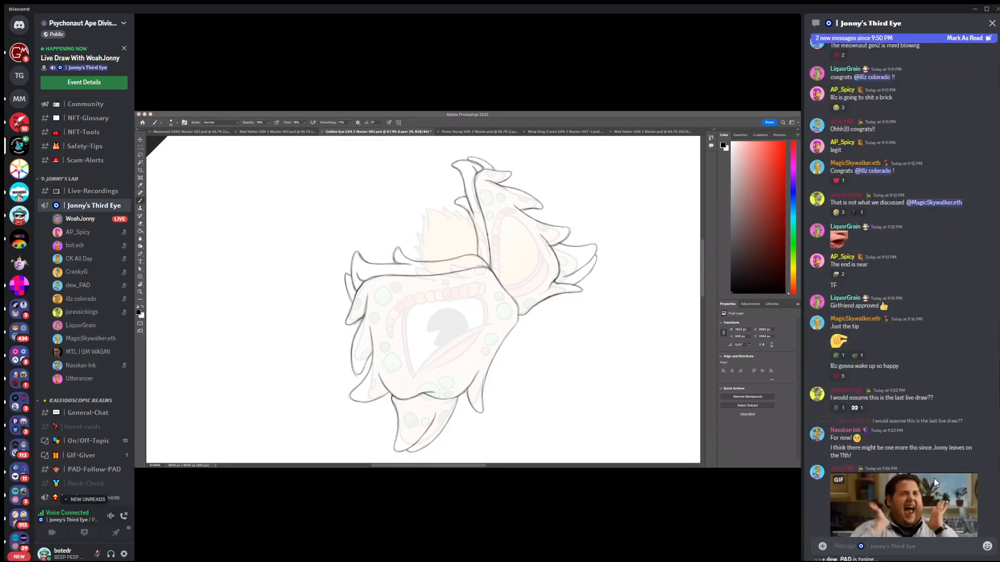
pyautogui.scroll(-5, 936, 476)
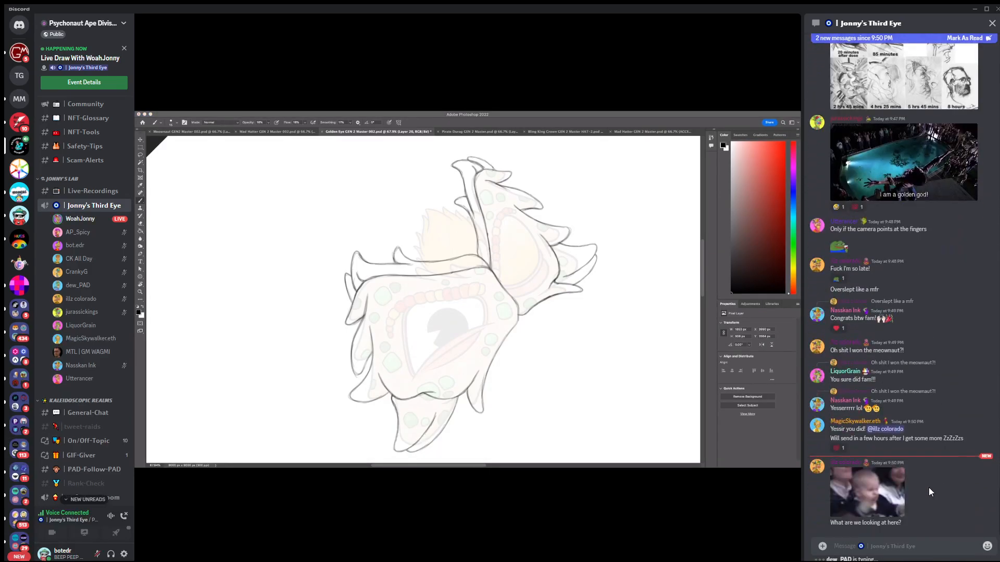
pyautogui.click(913, 542)
pyautogui.write('for anyon')
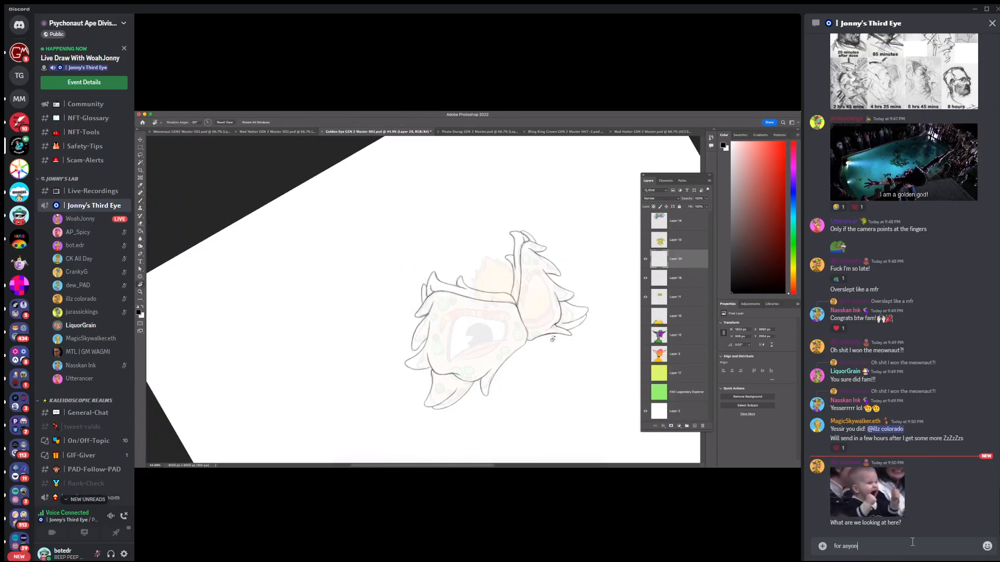
pyautogui.write('e just joining')
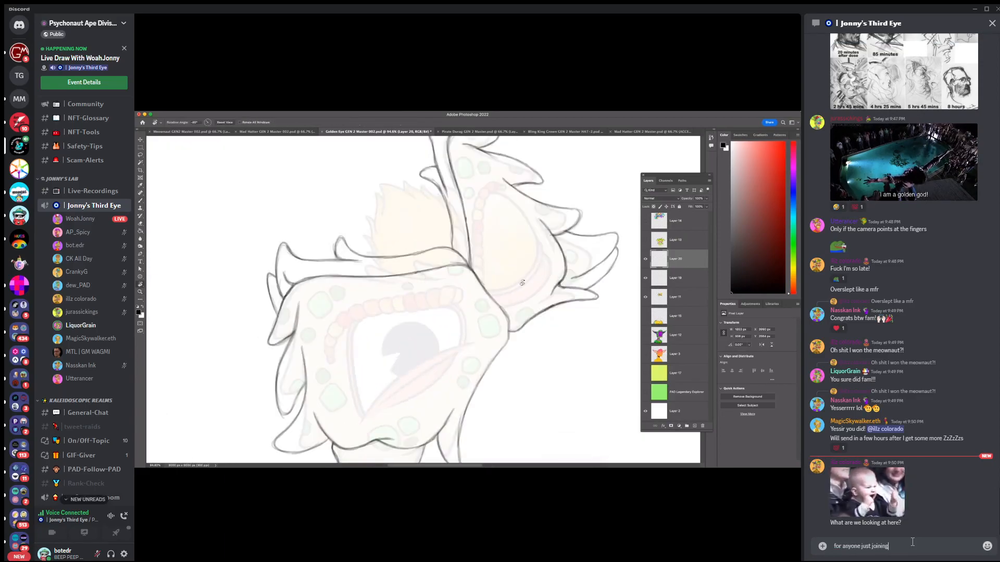
pyautogui.press('Return')
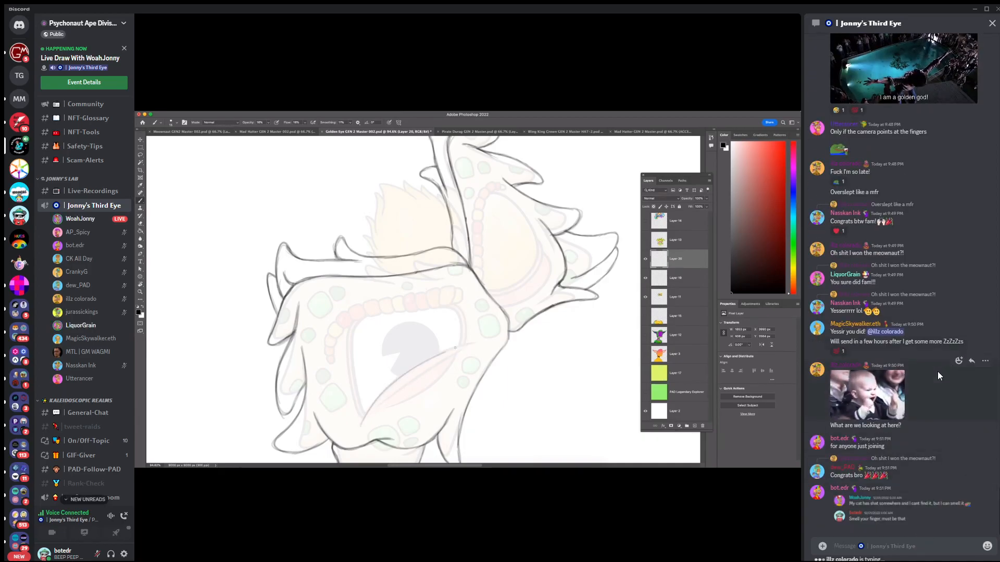
# - Reply "CONGRATS MY GUY!" to the message "Oh shit I won the meownaut?!"
pyautogui.click(970, 240)
pyautogui.write('CONGRATS')
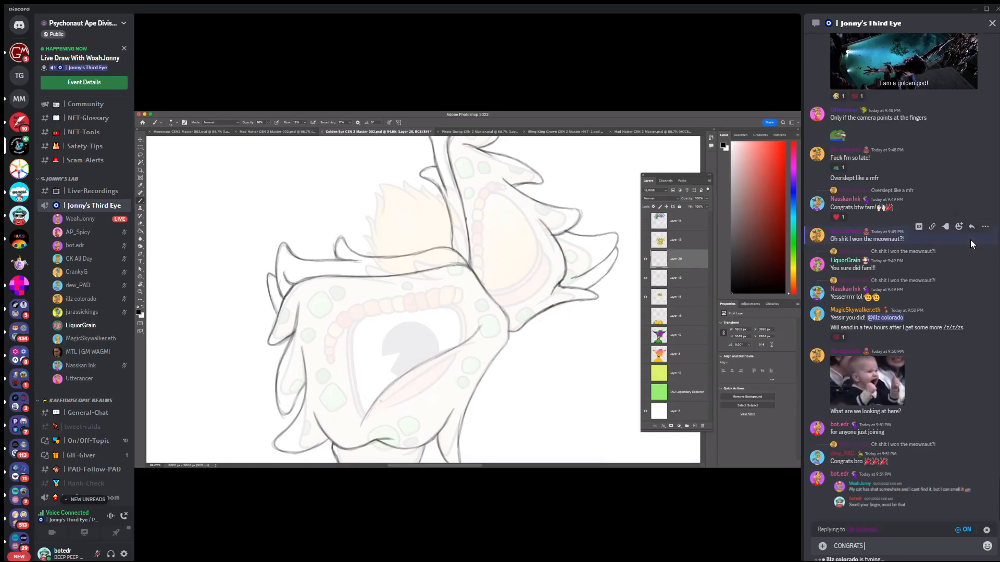
pyautogui.write(' MY GUY!')
pyautogui.press('Return')
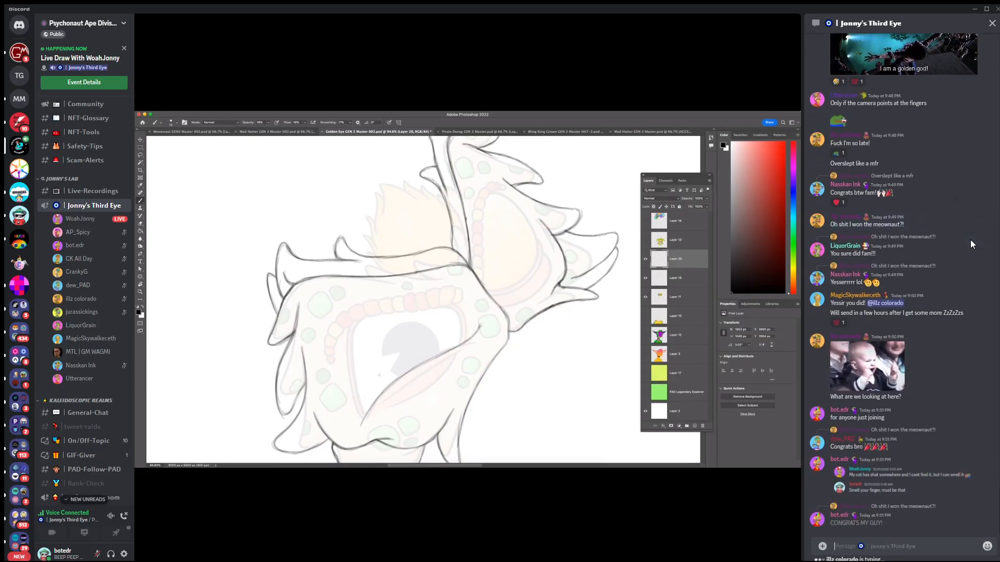
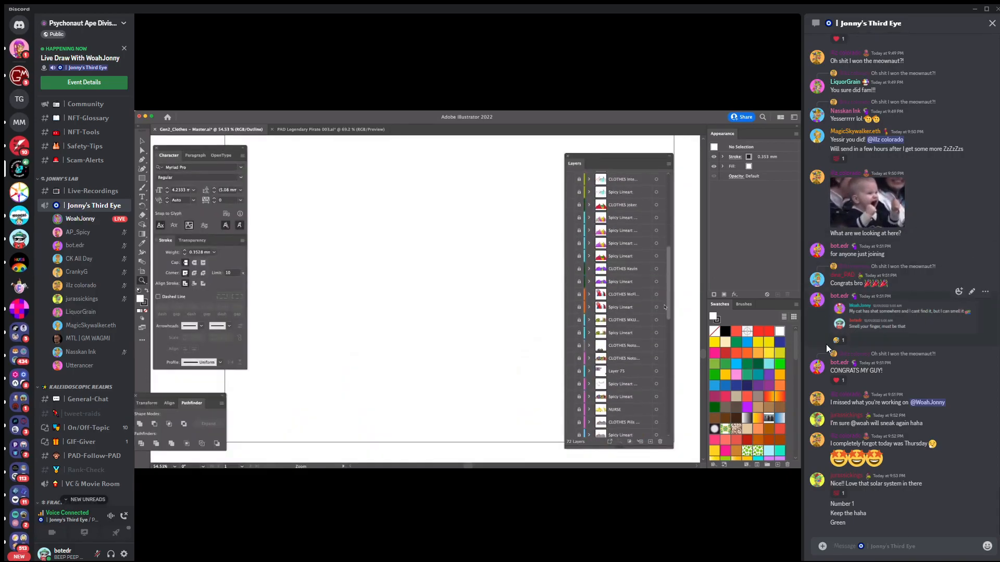
# - Enlarge the live-drawing stream to full screen while keeping the chat beside it
pyautogui.moveTo(843, 346)
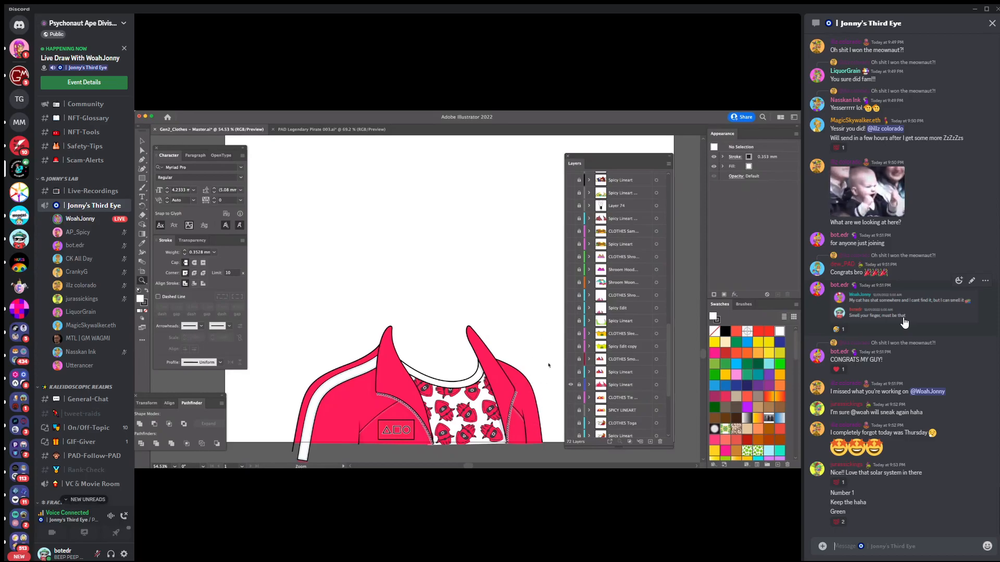
pyautogui.moveTo(755, 514)
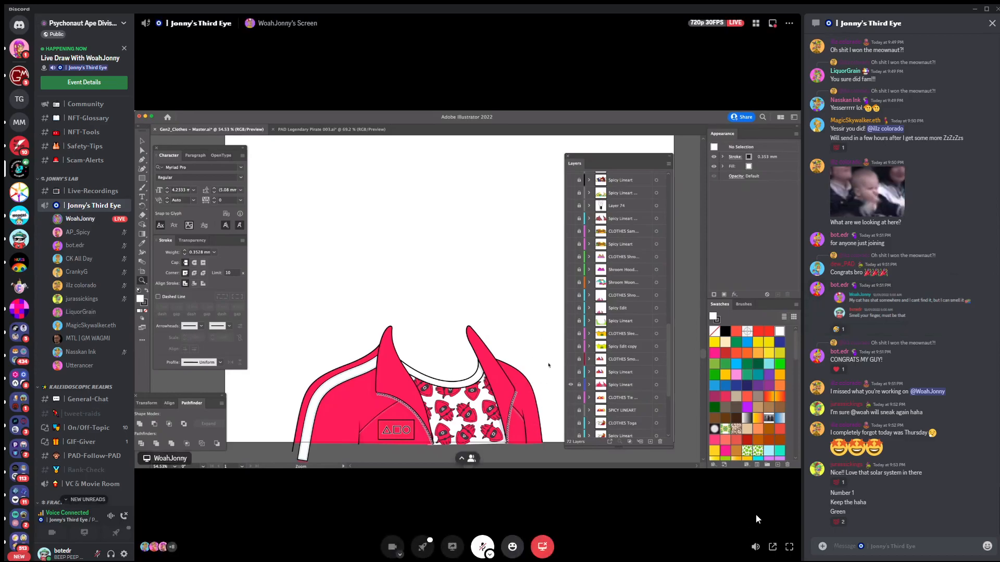
pyautogui.click(789, 551)
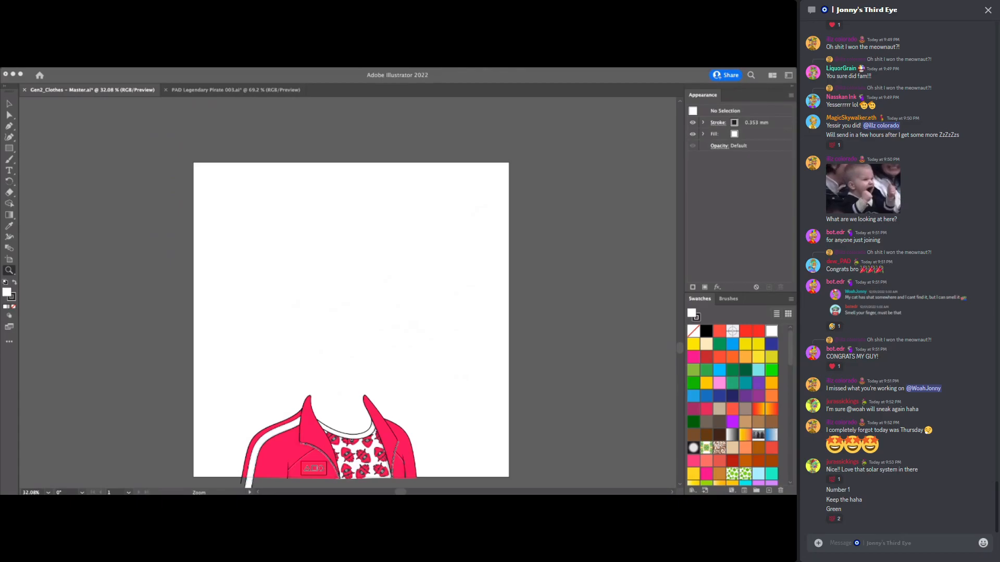
# - Switch to Photoshop to view the Meownaut GEN2 artwork with the Layers panel hidden and shown, and bring Discord forward
pyautogui.press('super+Tab')
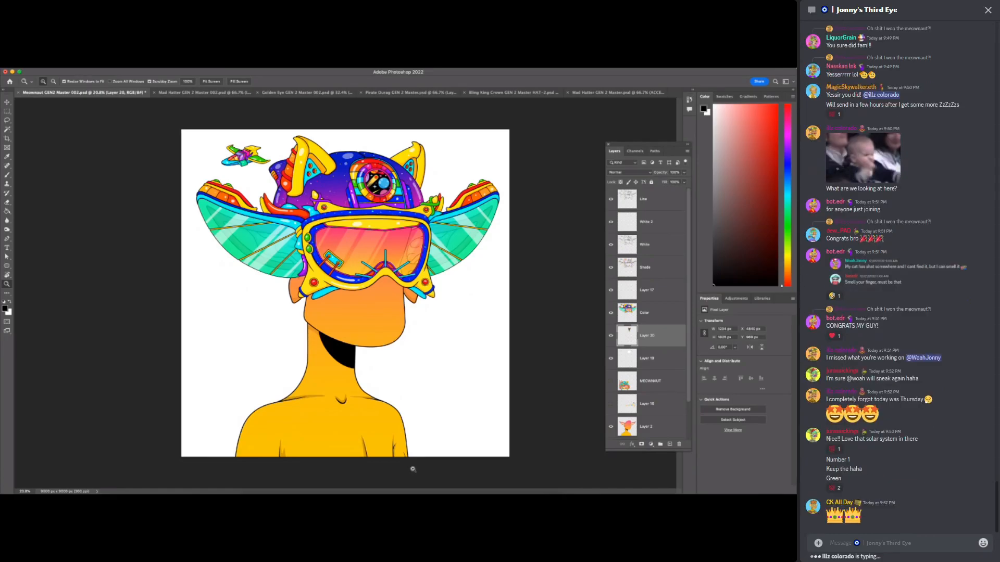
pyautogui.moveTo(725, 466)
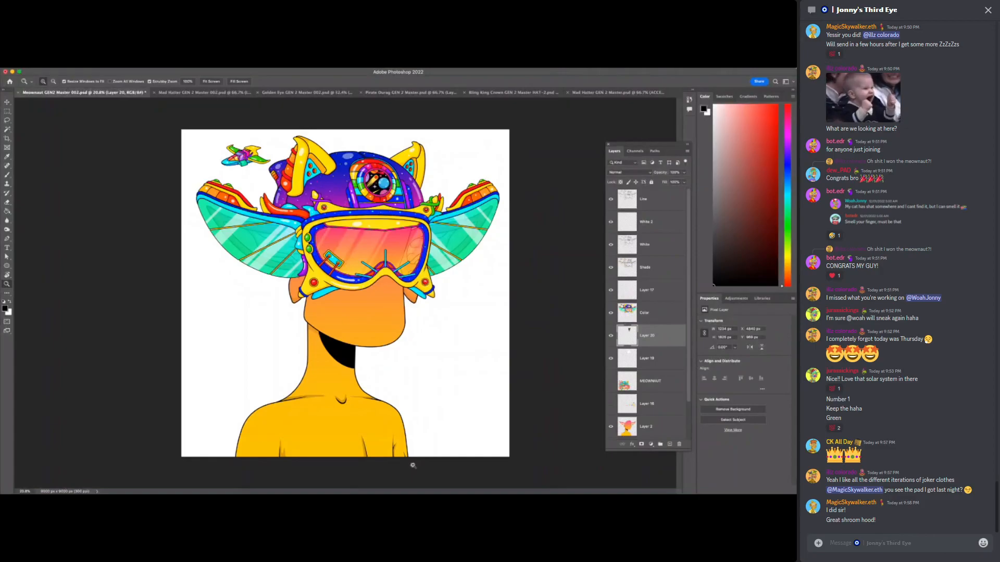
pyautogui.press('F7')
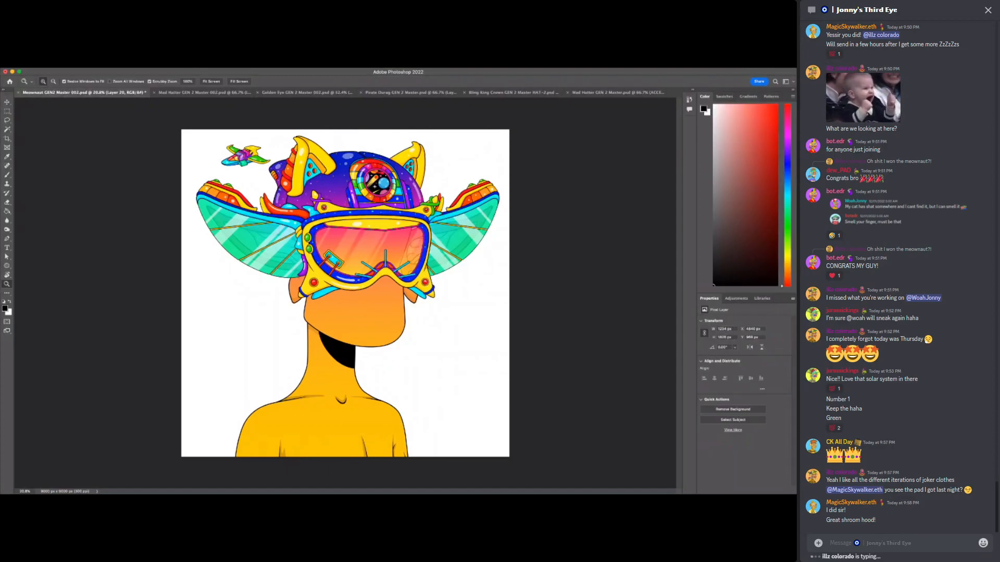
pyautogui.press('F7')
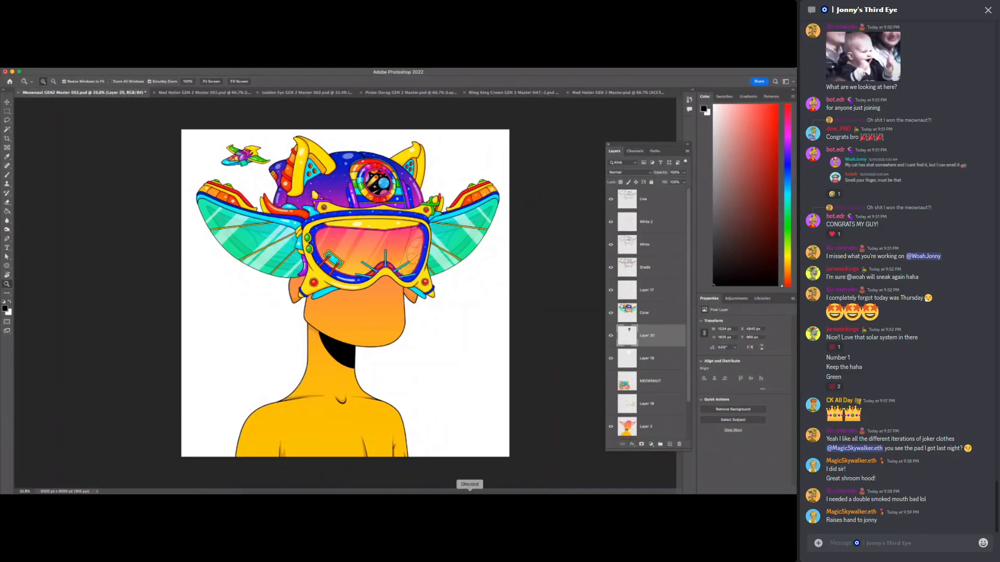
pyautogui.click(470, 492)
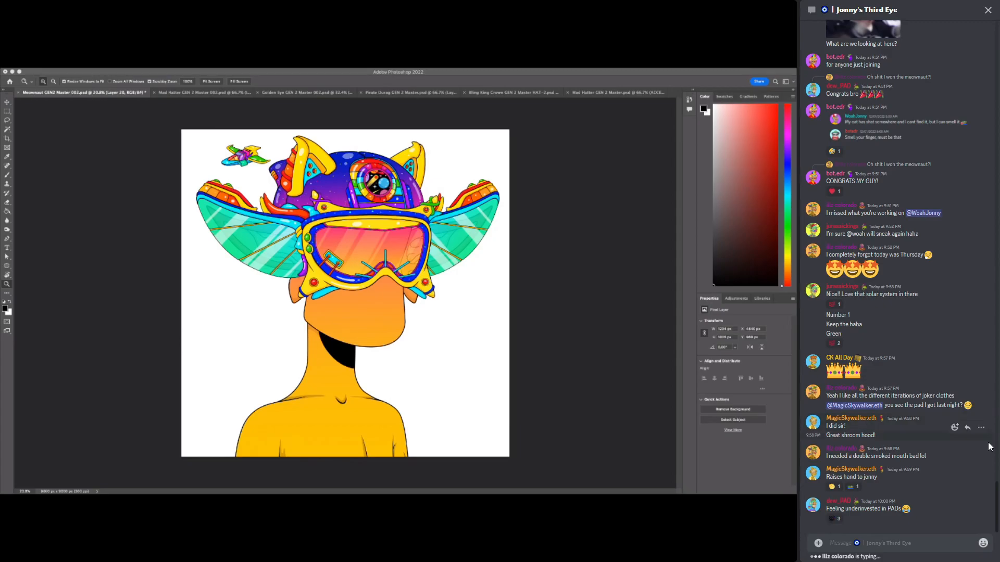
# - Add to the reaction on "Feeling underinvested in PADs" and send the messages "yea she is" and "cant share shit"
pyautogui.click(835, 519)
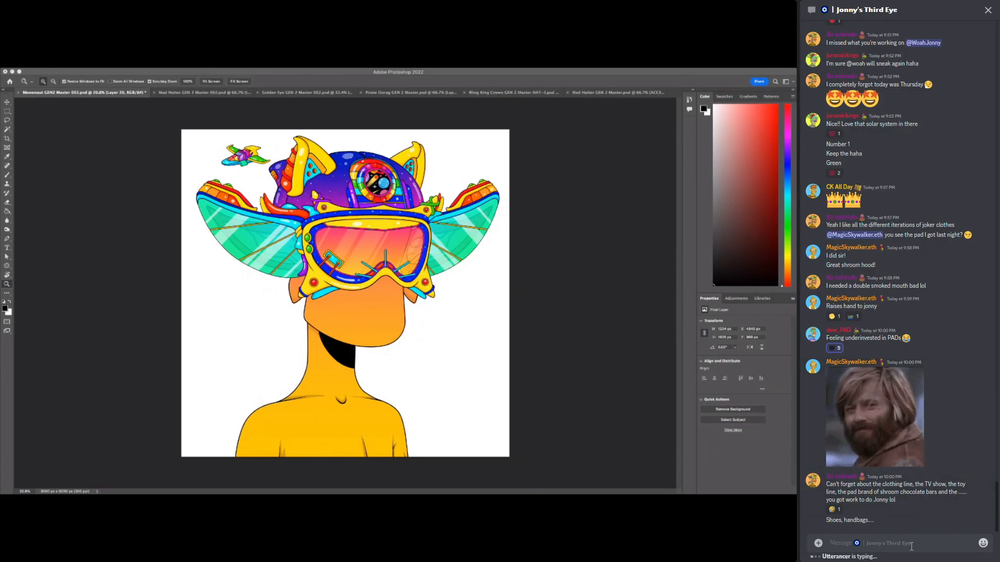
pyautogui.write('yea s')
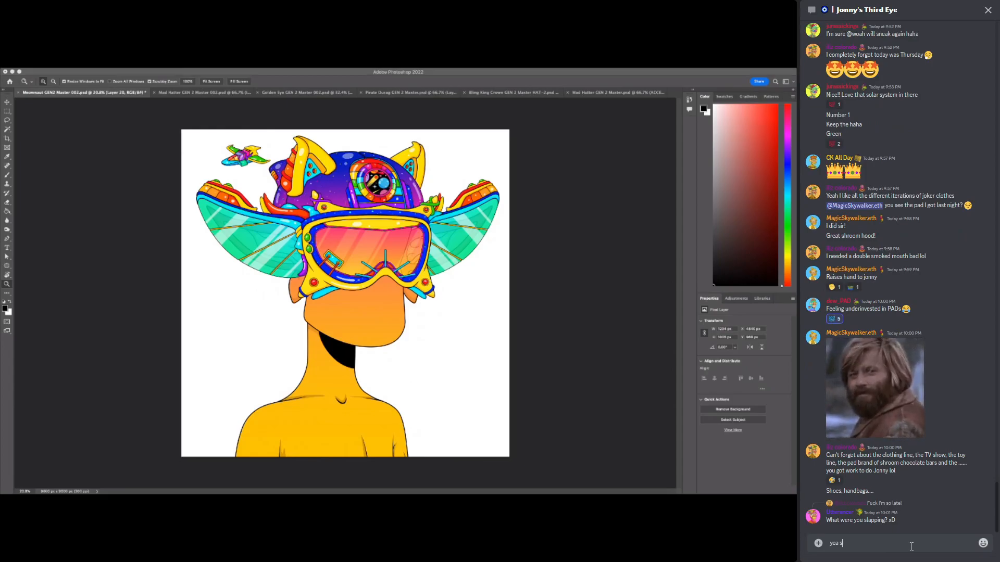
pyautogui.write('he is')
pyautogui.press('Return')
pyautogui.write('cant s')
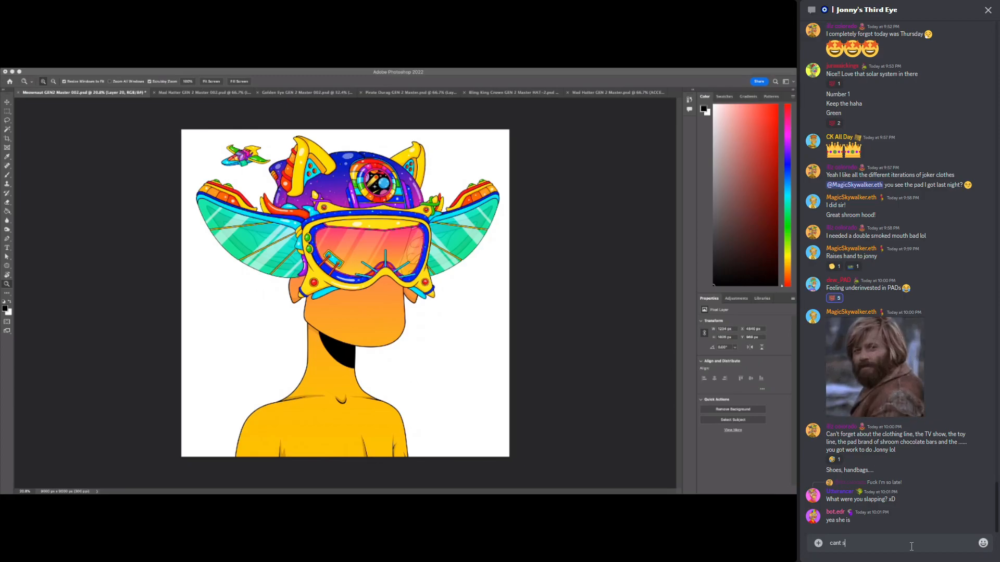
pyautogui.write('hare shit')
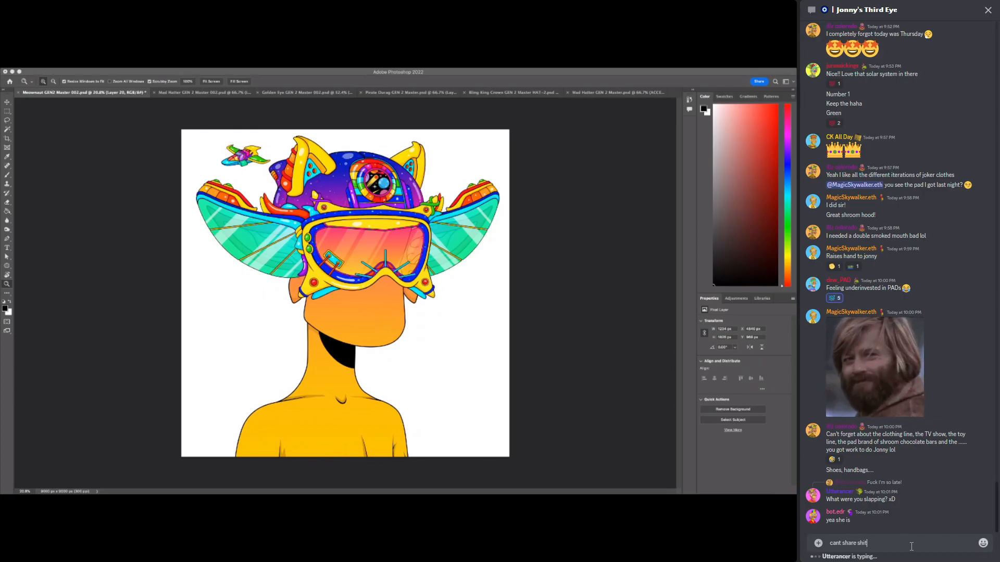
pyautogui.press('Return')
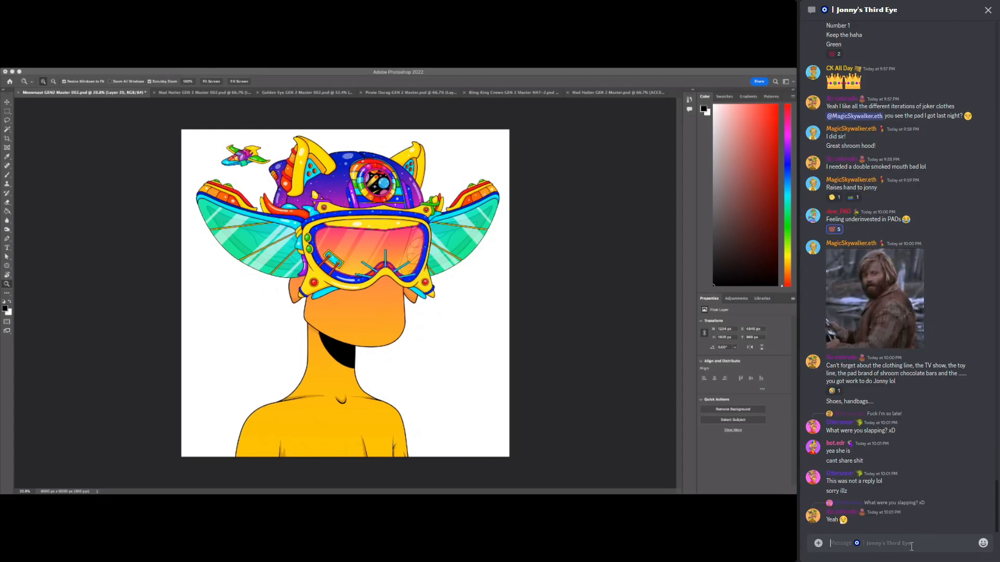
pyautogui.write('wwwww')
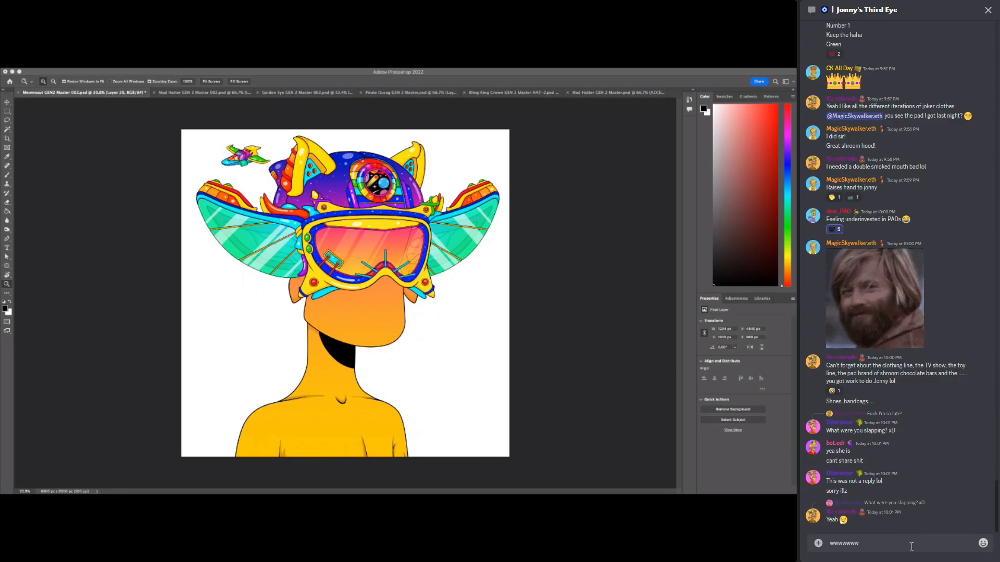
pyautogui.write('ww')
pyautogui.press('BackSpace')
pyautogui.press('BackSpace')
pyautogui.press('BackSpace')
pyautogui.press('BackSpace')
pyautogui.press('BackSpace')
pyautogui.press('BackSpace')
pyautogui.press('BackSpace')
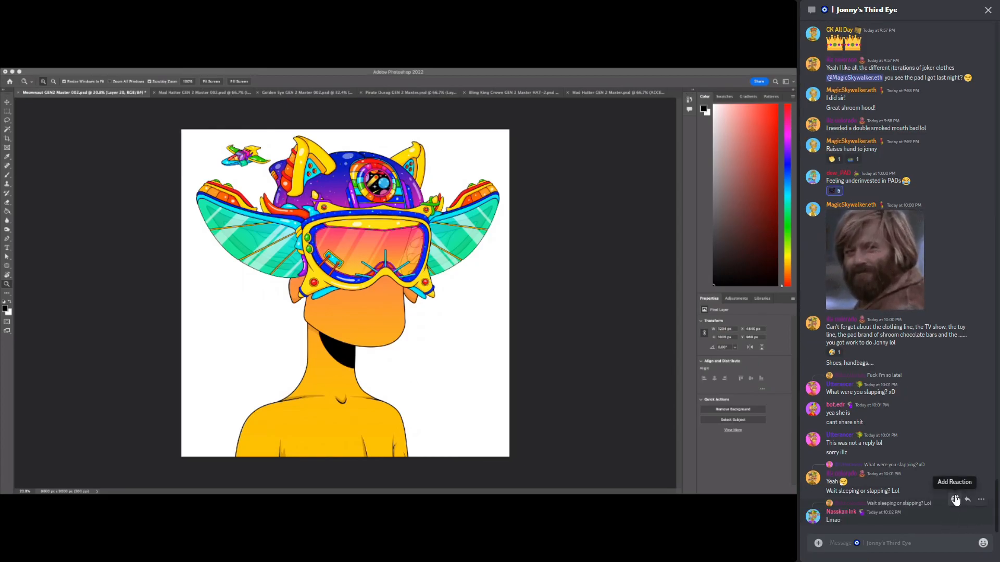
# - Start a reply to the message "Wait sleeping or slapping? Lol" and leave the full-screen stream view
pyautogui.click(966, 483)
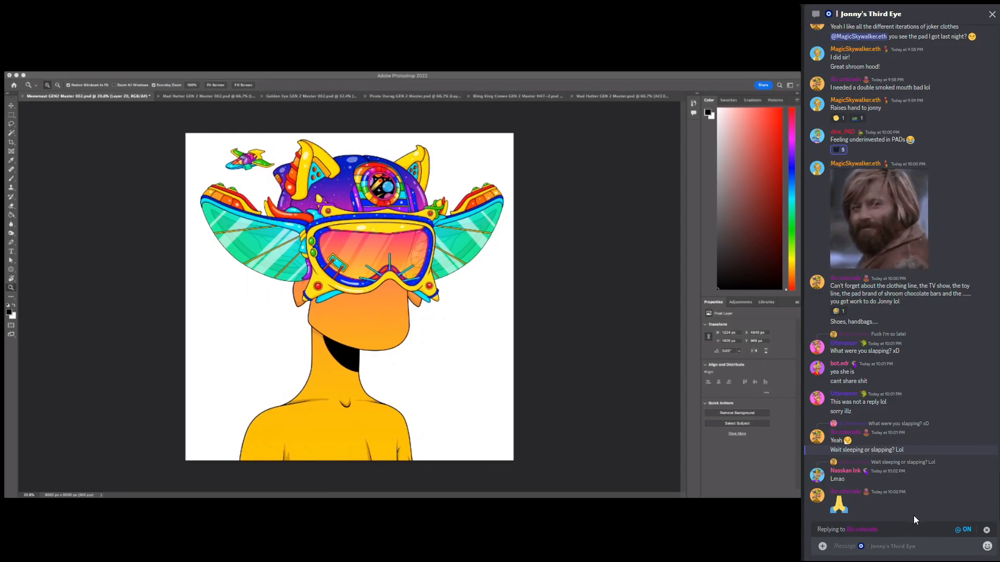
pyautogui.press('Escape')
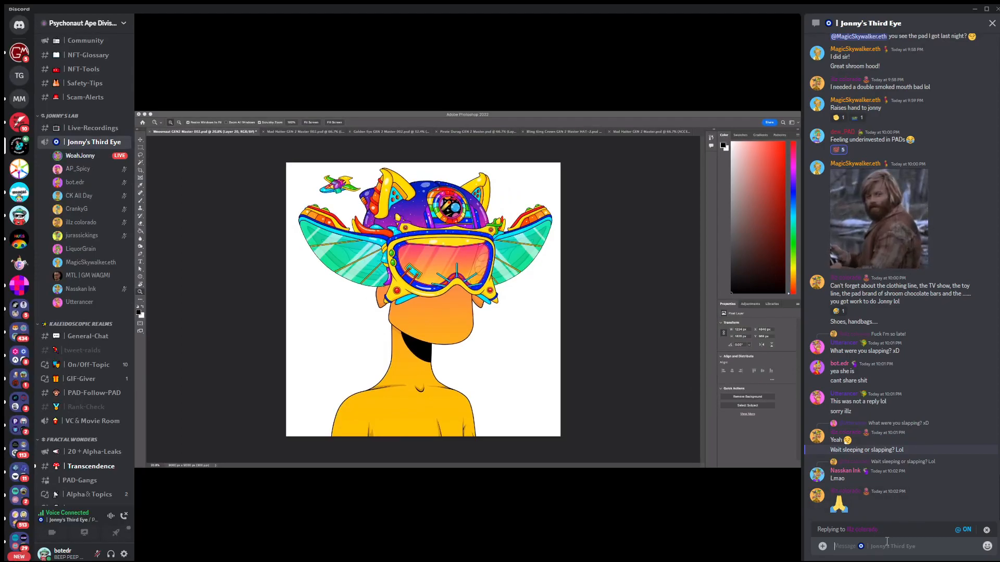